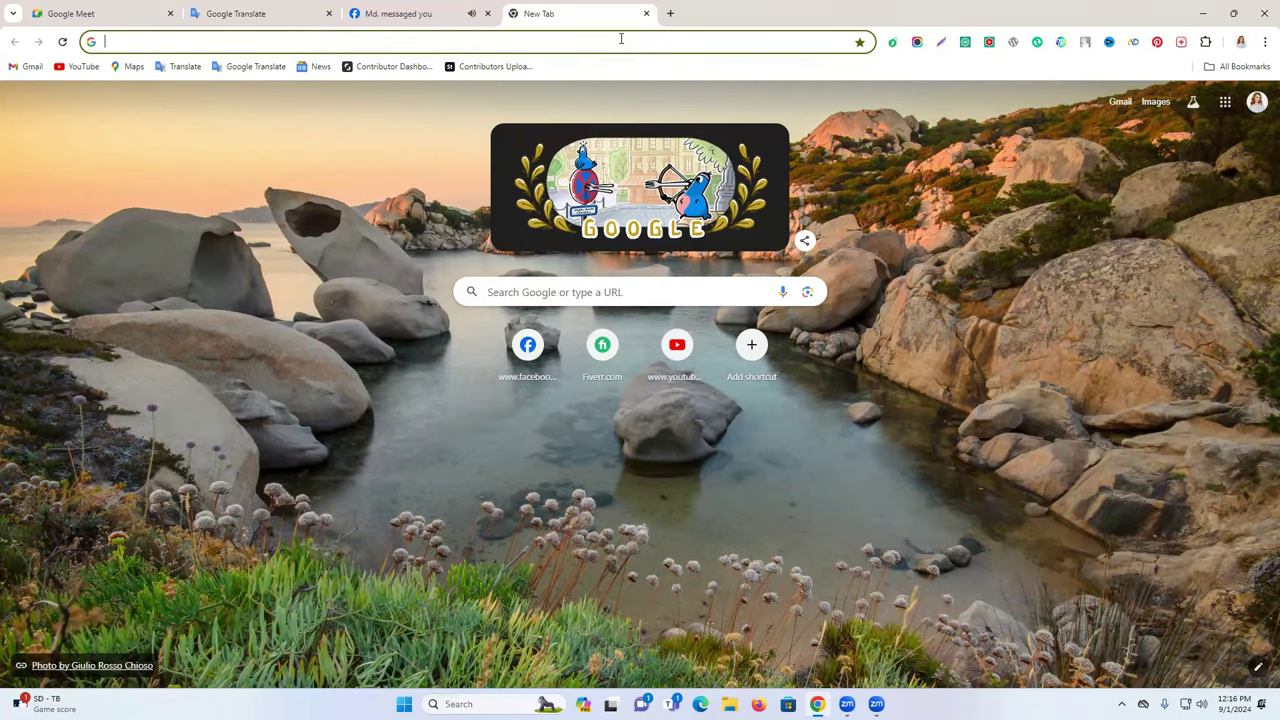
# - Switch Gmail to a different signed-in Google account and close the Facebook video tab
pyautogui.click(1256, 102)
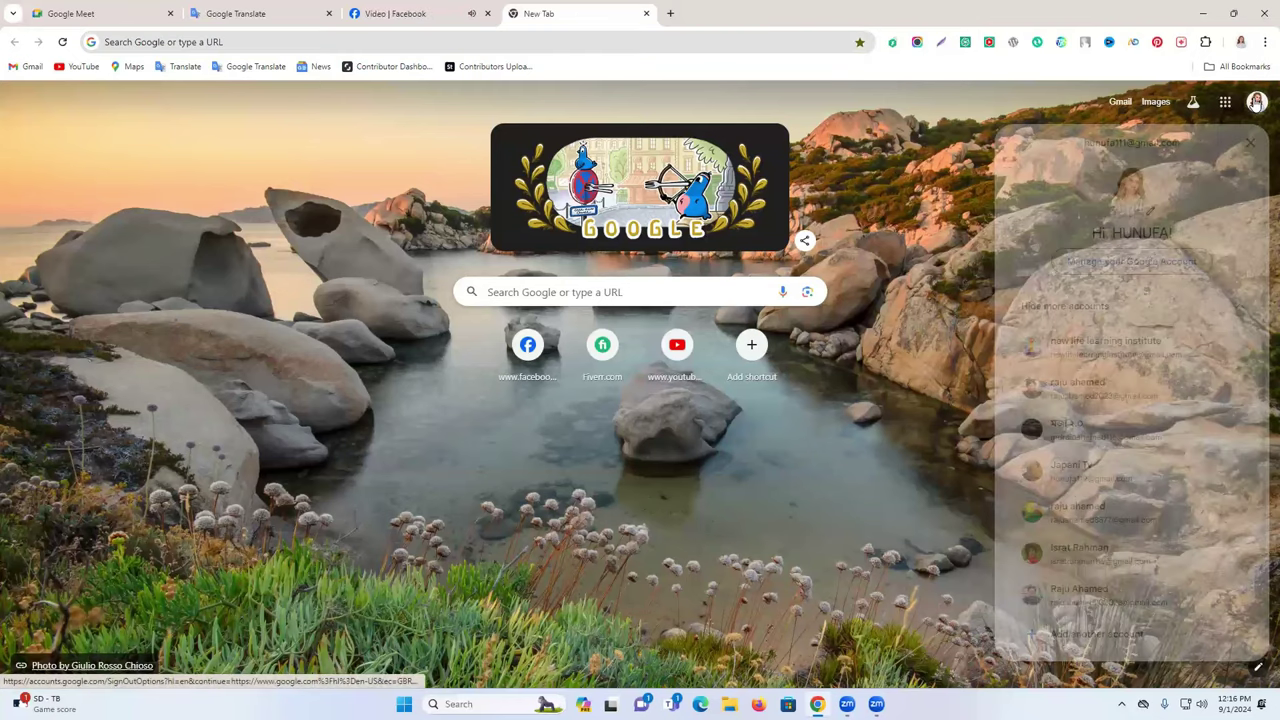
pyautogui.scroll(-1, 1124, 555)
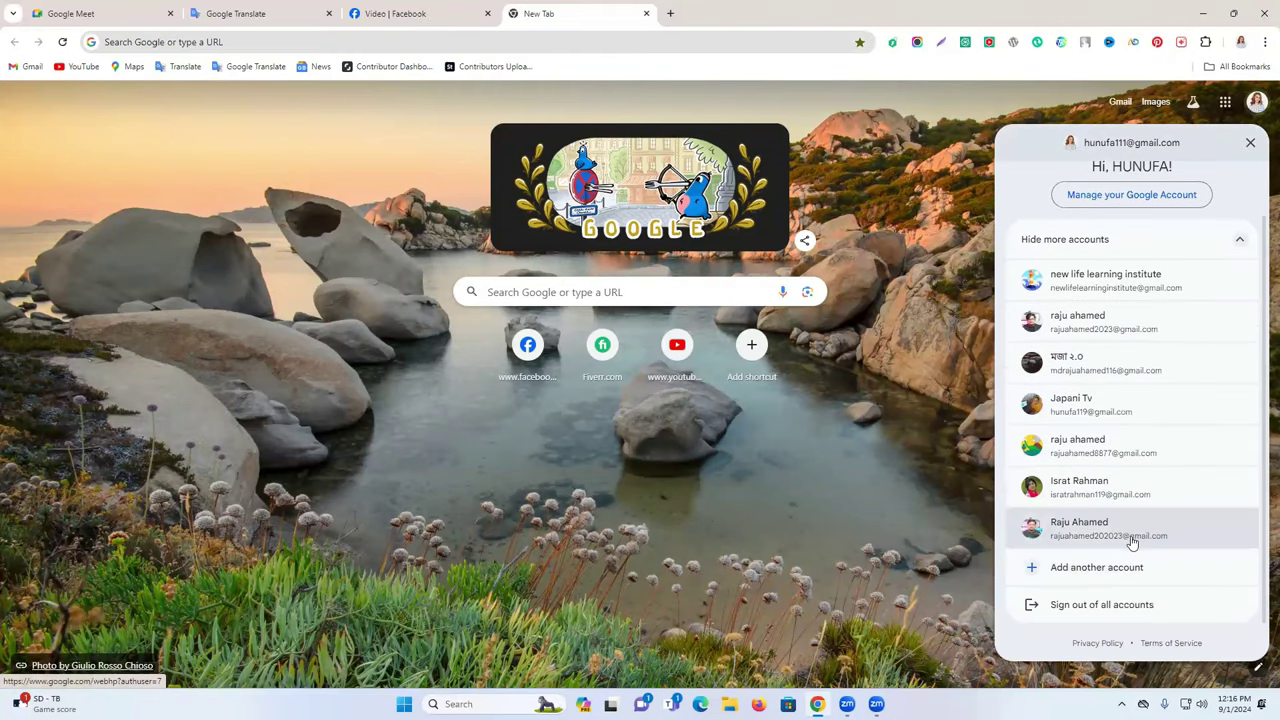
pyautogui.click(1134, 541)
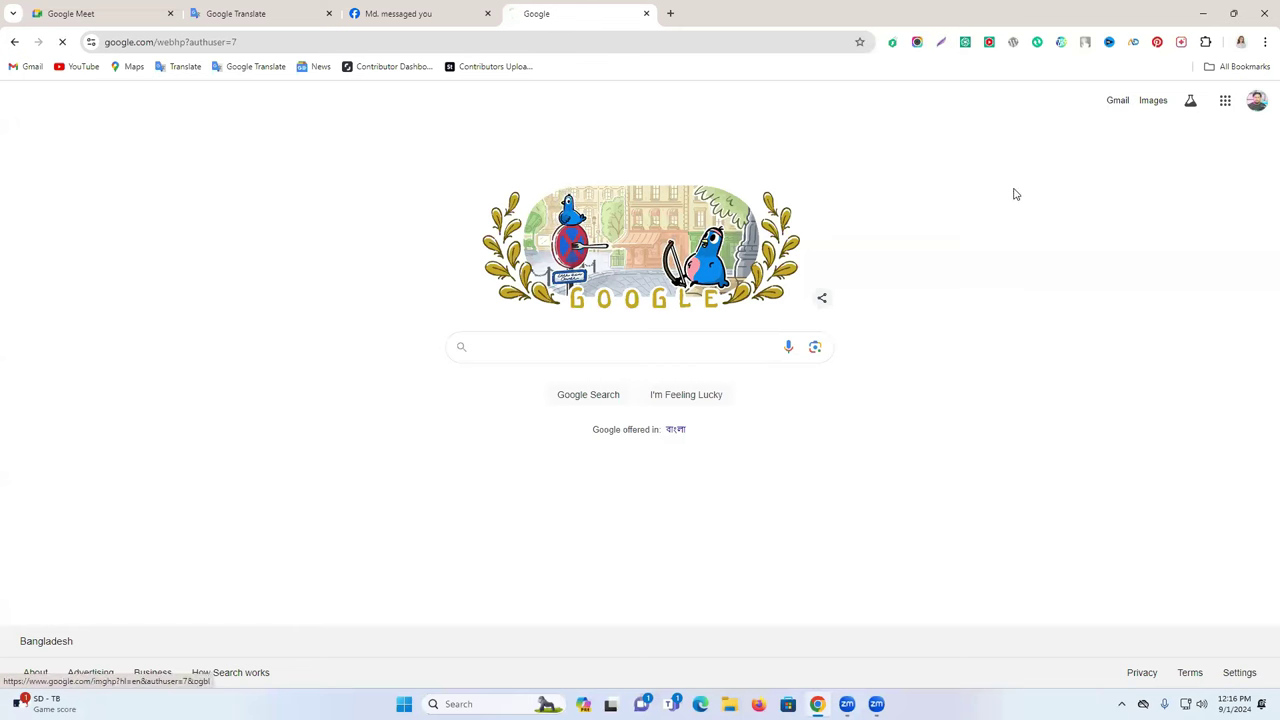
pyautogui.click(487, 13)
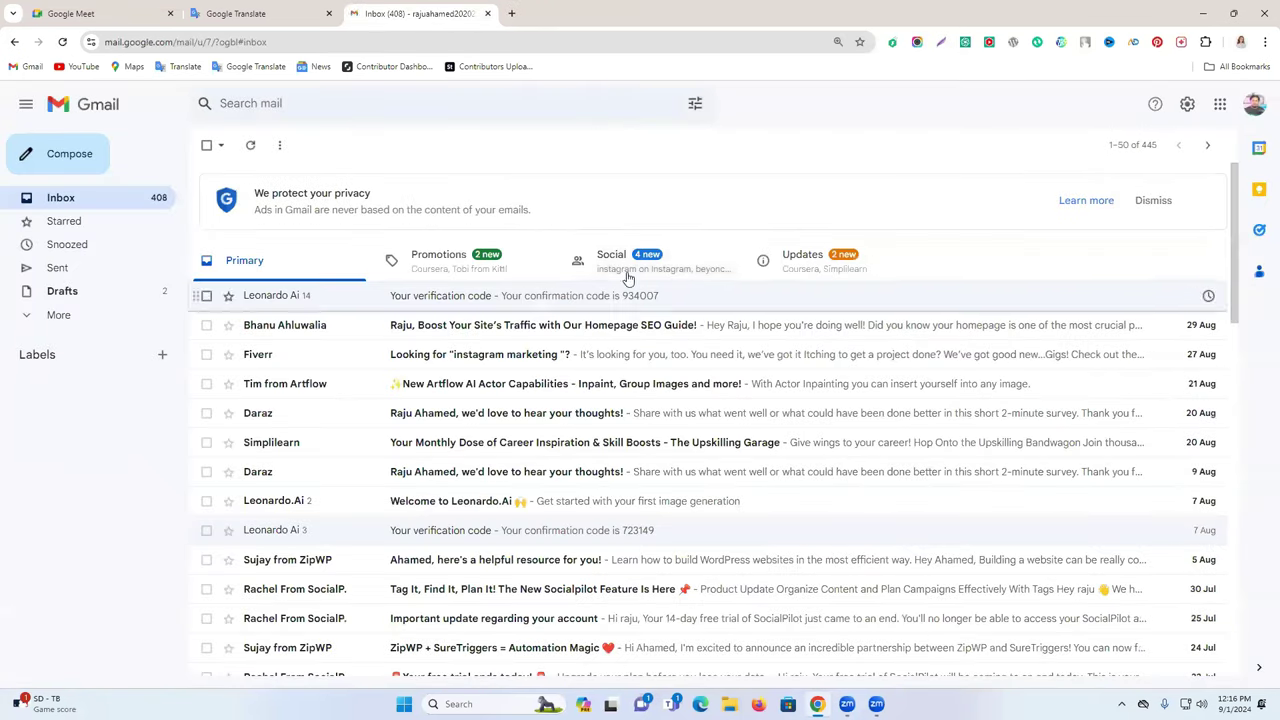
# - Search the mailbox for 'upw', clear the search box, and open a new browser tab
pyautogui.click(489, 112)
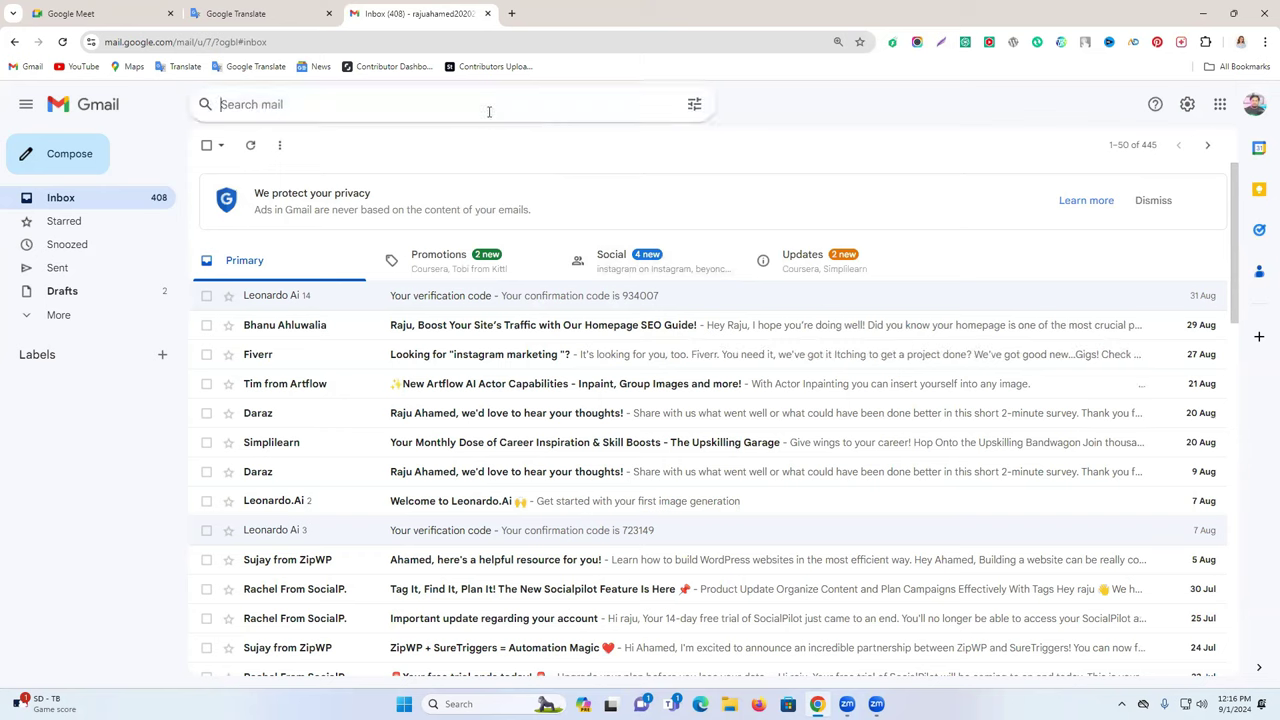
pyautogui.write('upw')
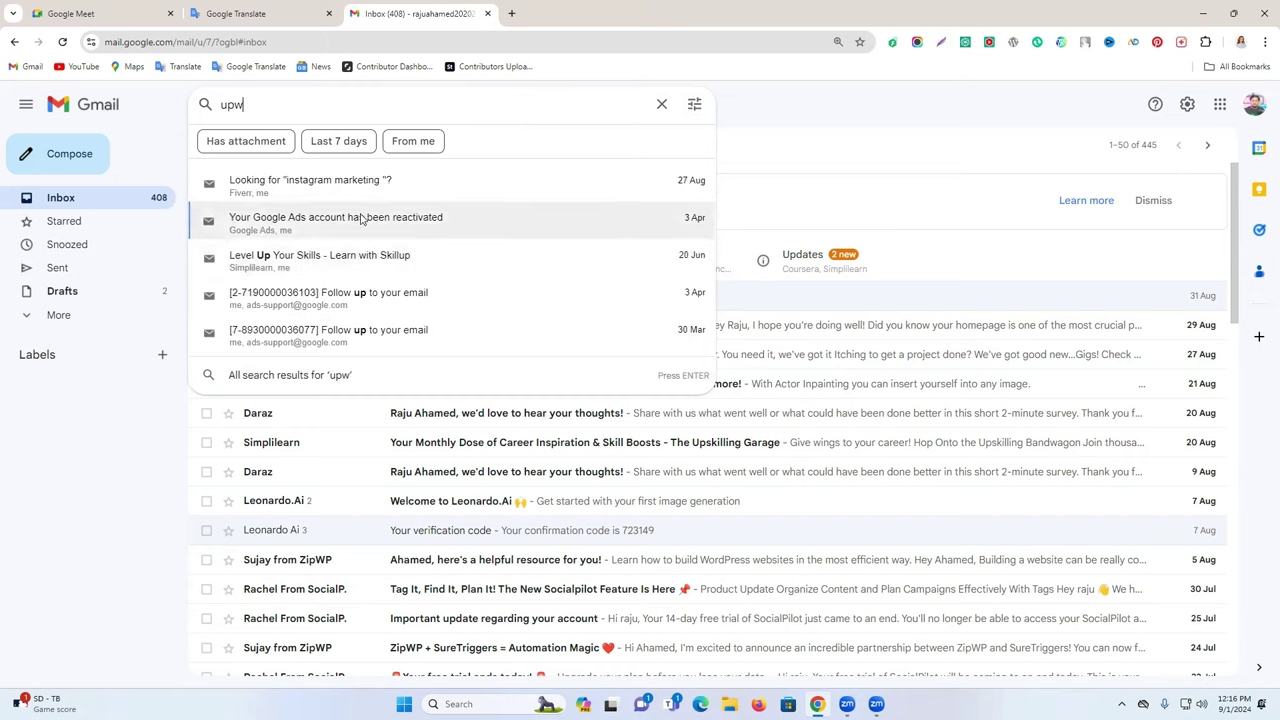
pyautogui.press('Escape')
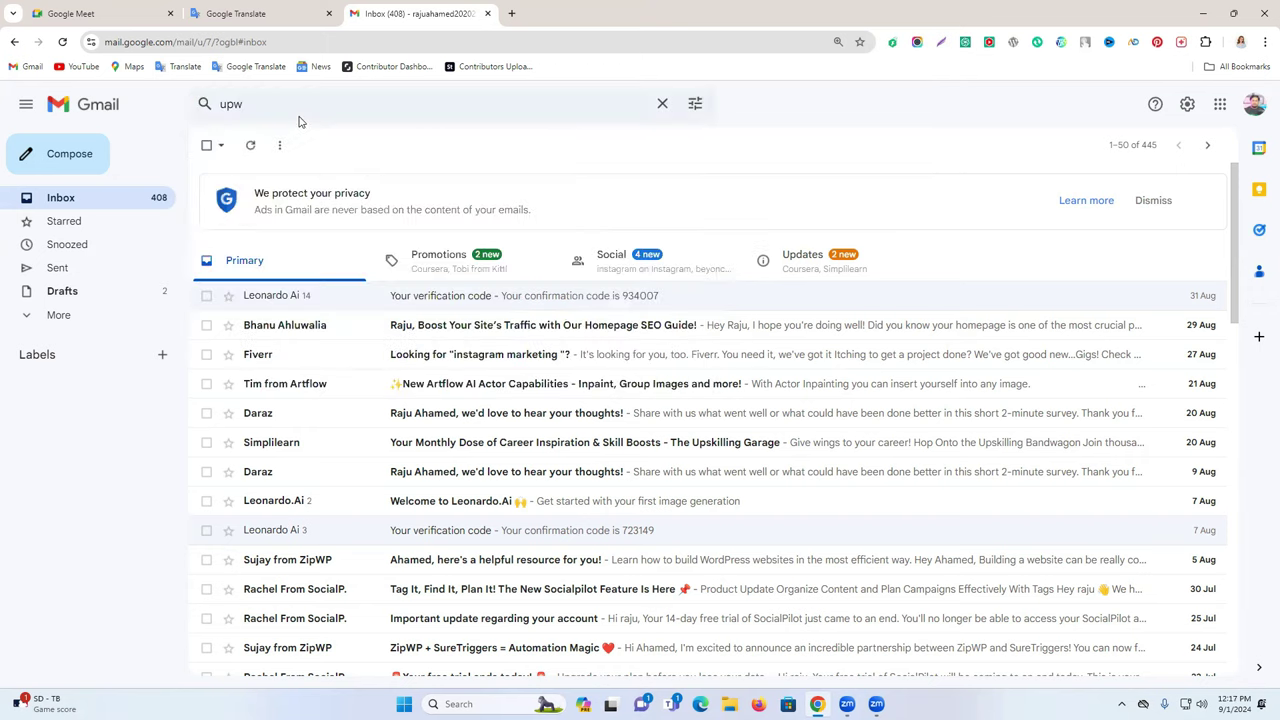
pyautogui.click(280, 102)
pyautogui.press('BackSpace')
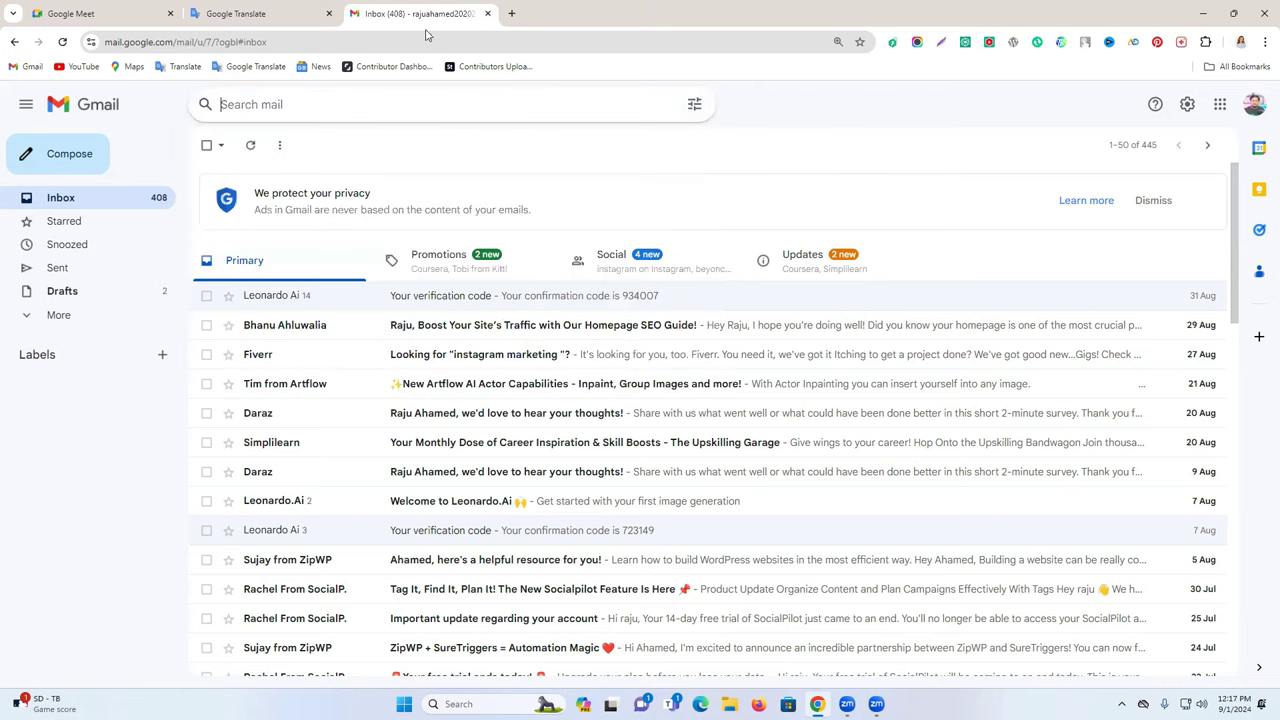
pyautogui.click(511, 13)
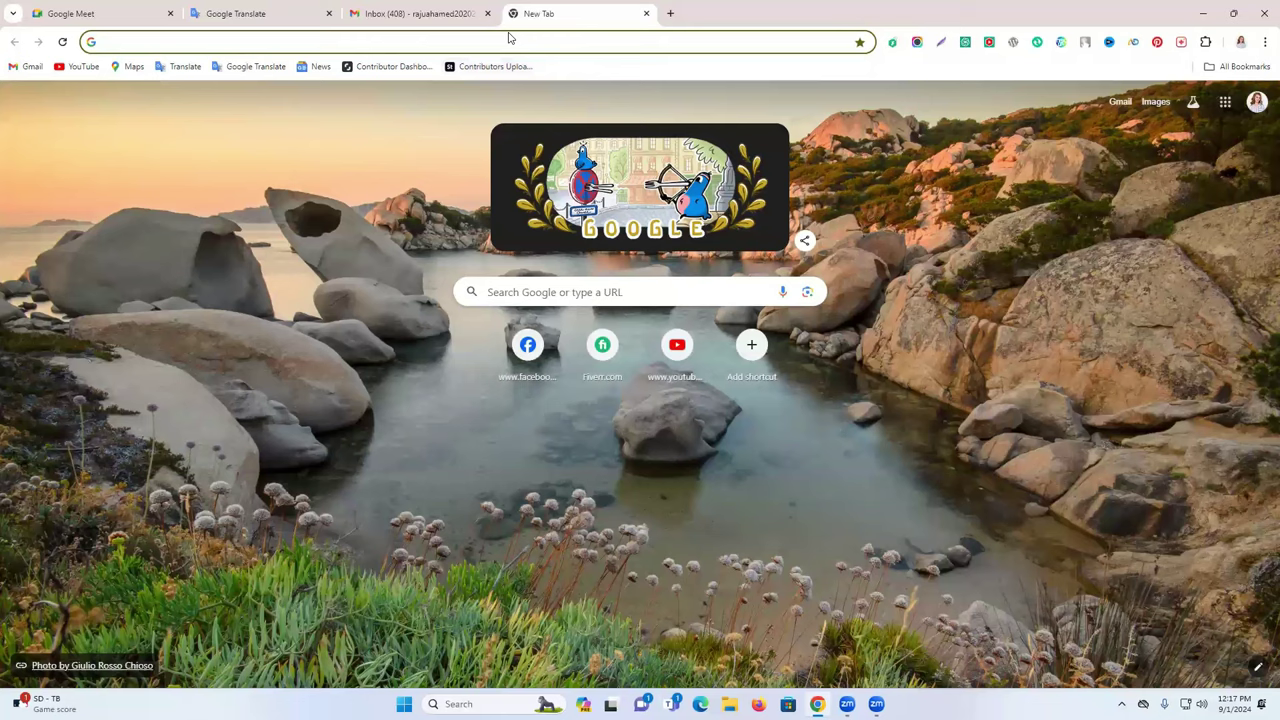
# - Load upwork.com in the new tab, dropping the autocompleted part of the address
pyautogui.click(508, 37)
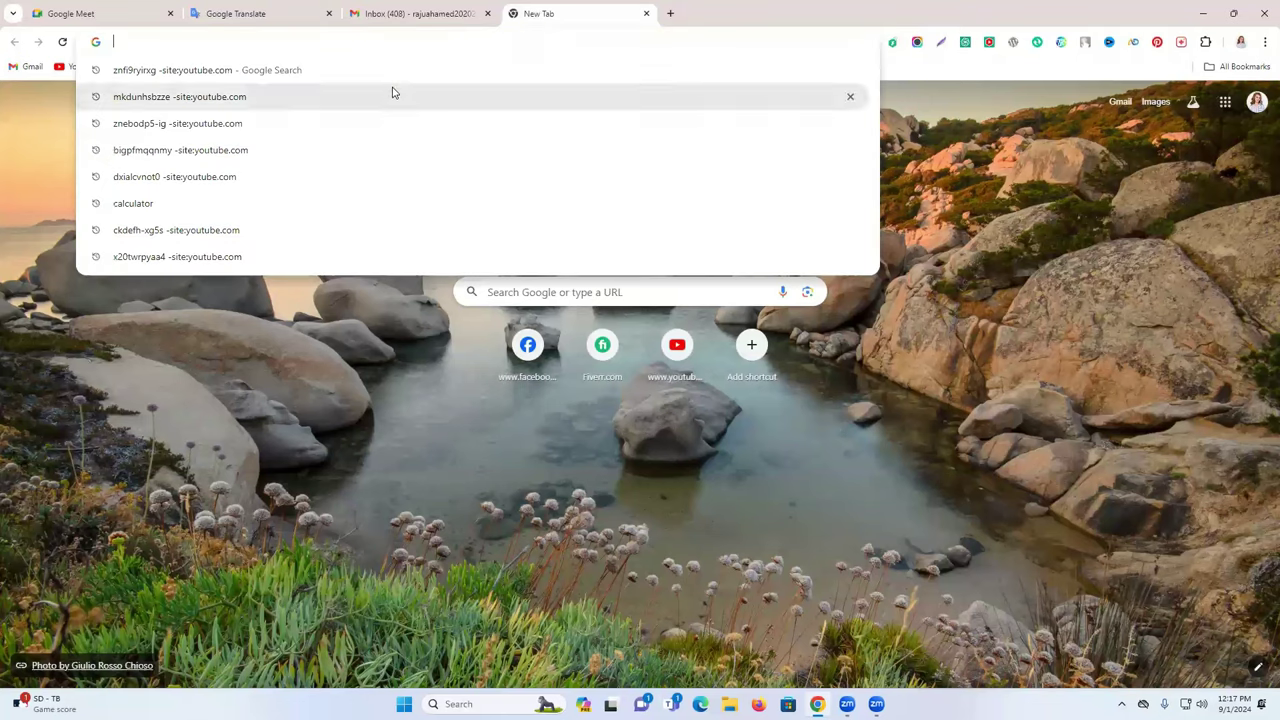
pyautogui.write('up')
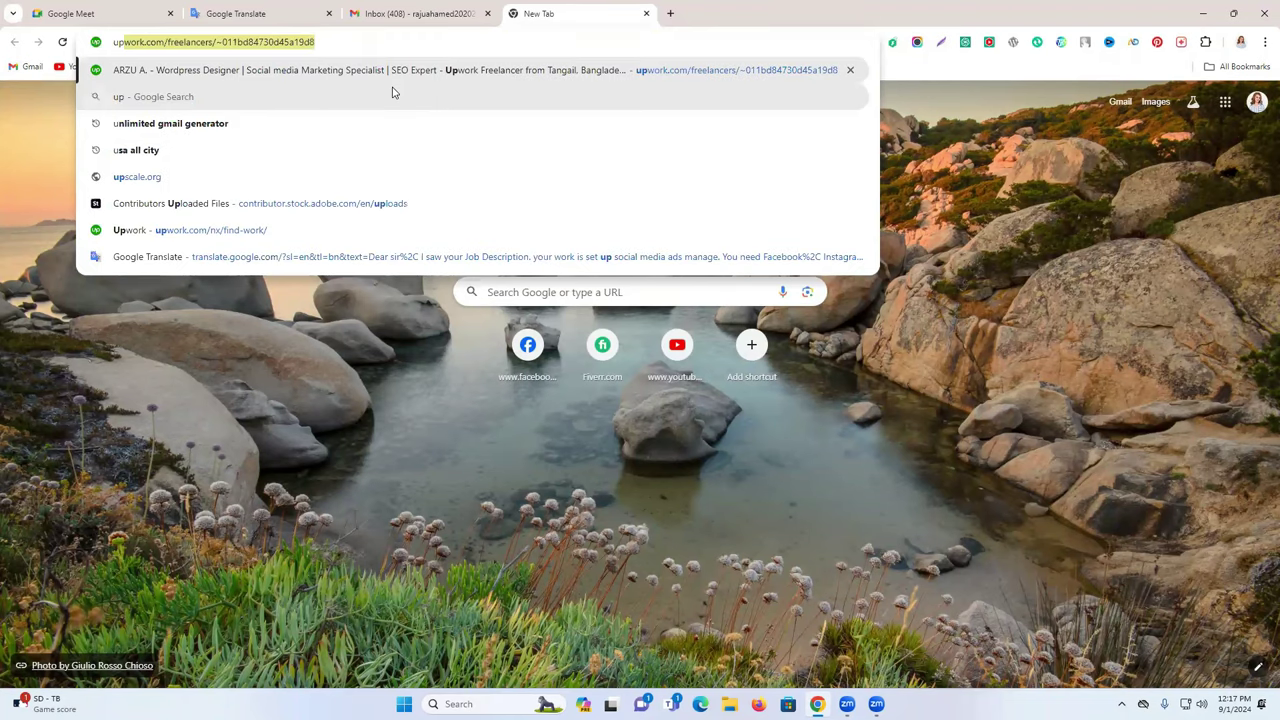
pyautogui.write('work')
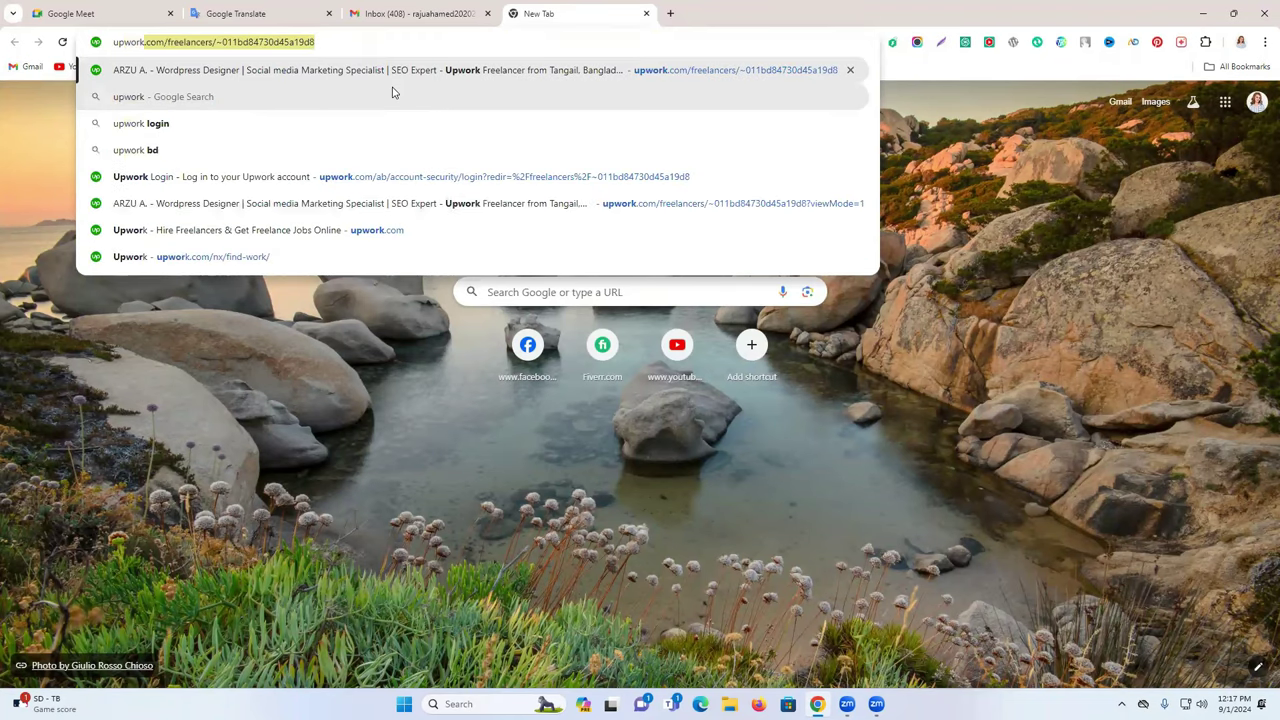
pyautogui.write('.com')
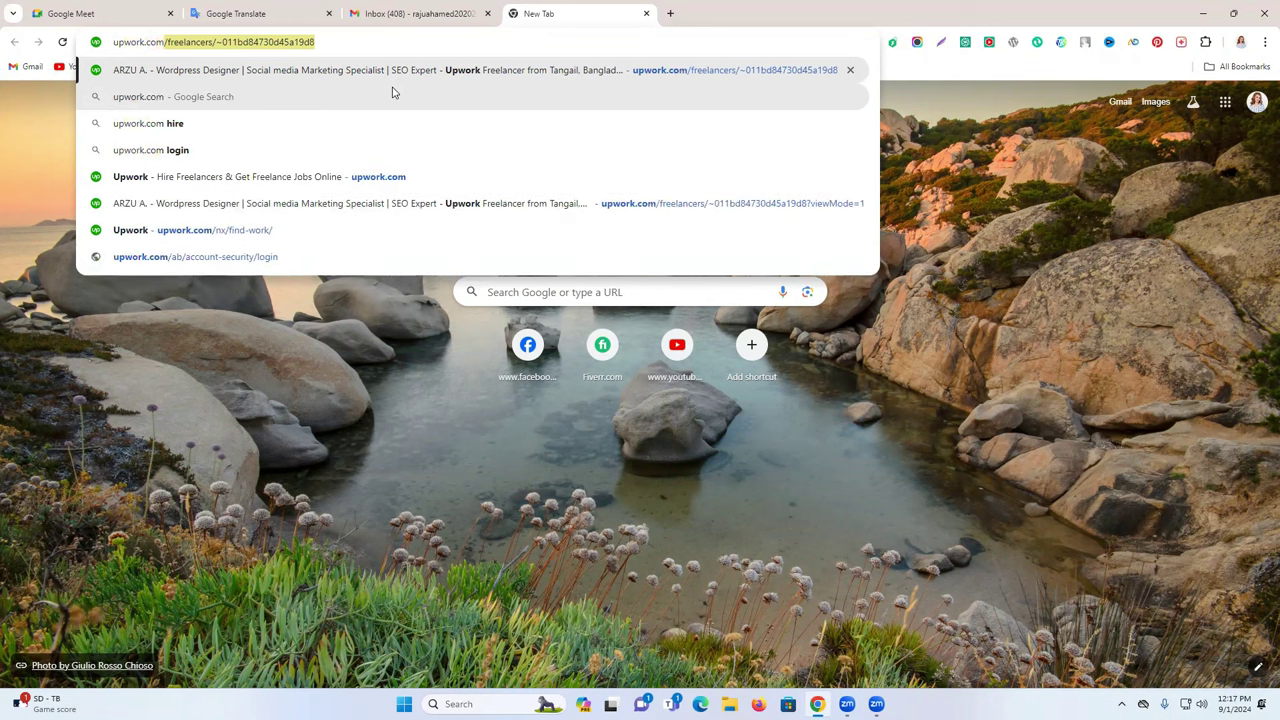
pyautogui.press('Delete')
pyautogui.press('Return')
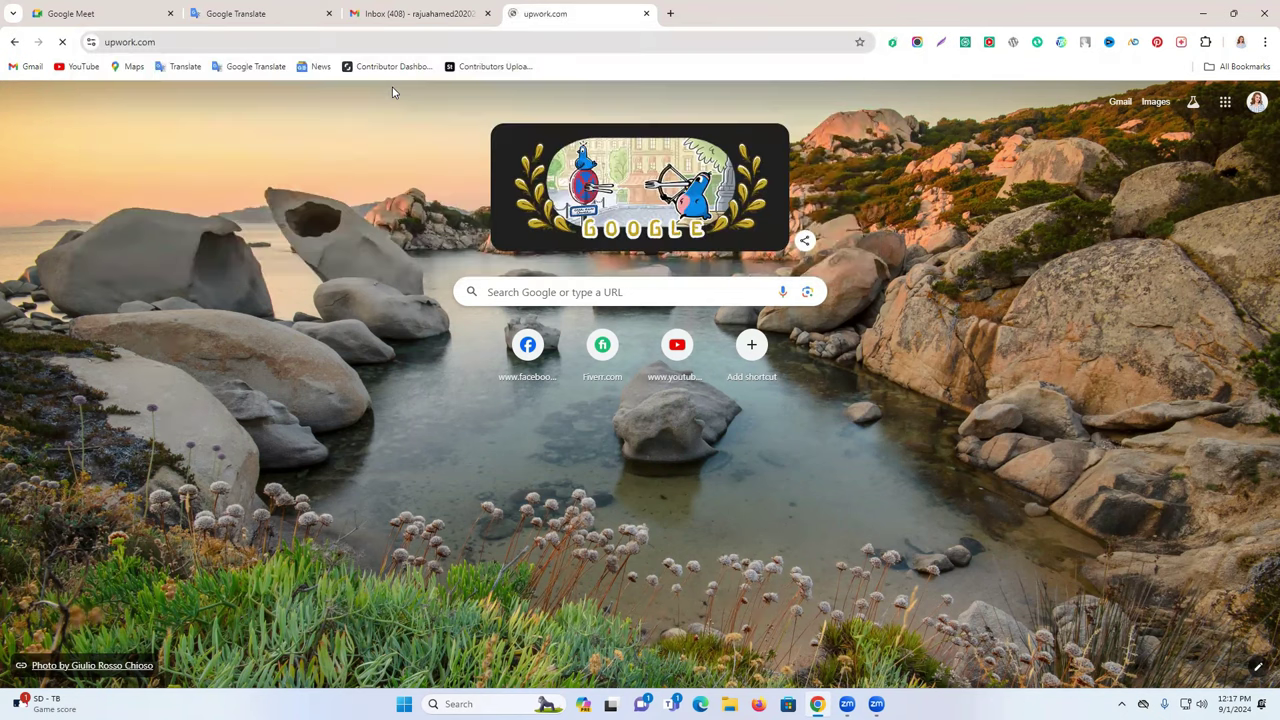
# - Dismiss the Google sign-in prompt and scroll through the Upwork homepage
pyautogui.moveTo(430, 102)
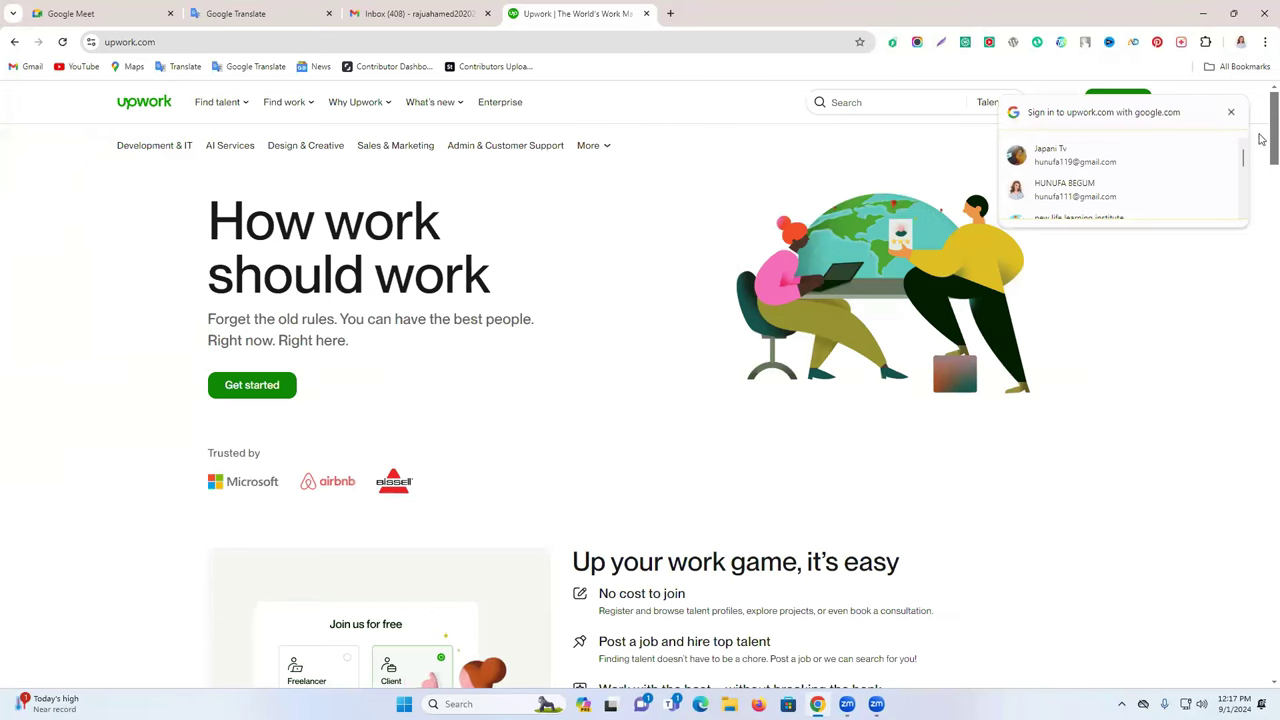
pyautogui.click(1230, 113)
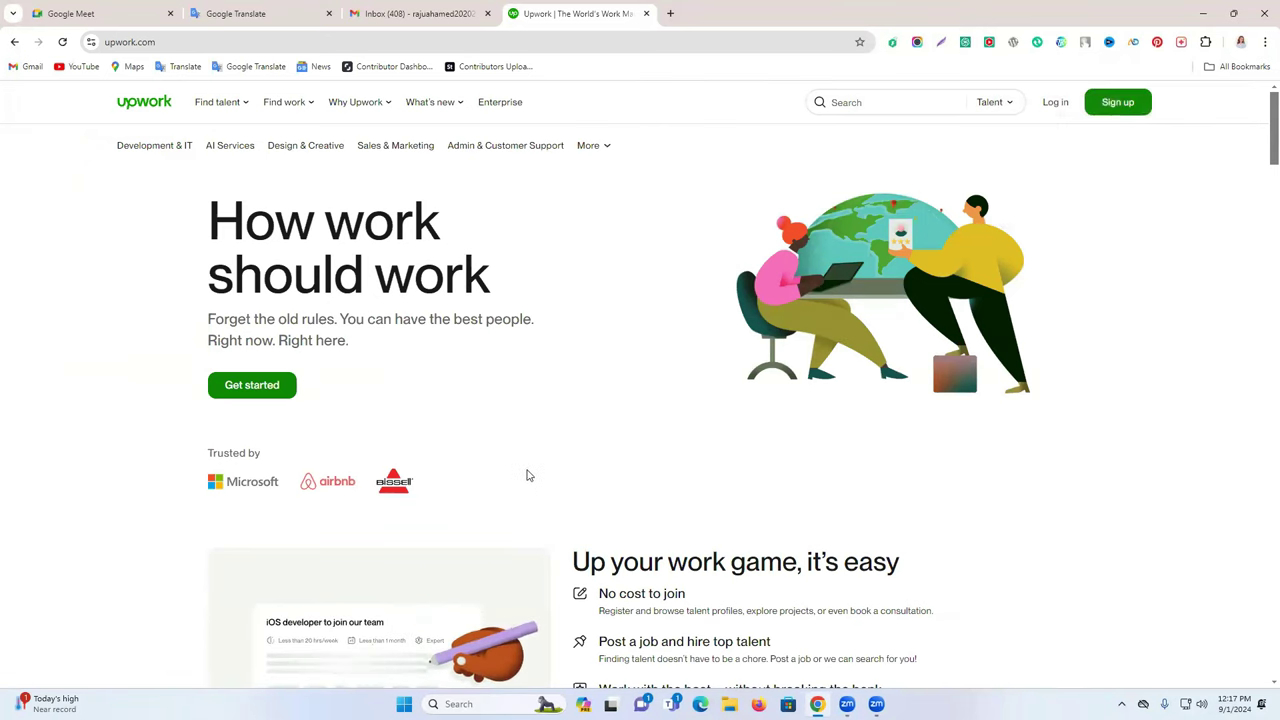
pyautogui.scroll(-2, 526, 474)
pyautogui.scroll(2, 528, 475)
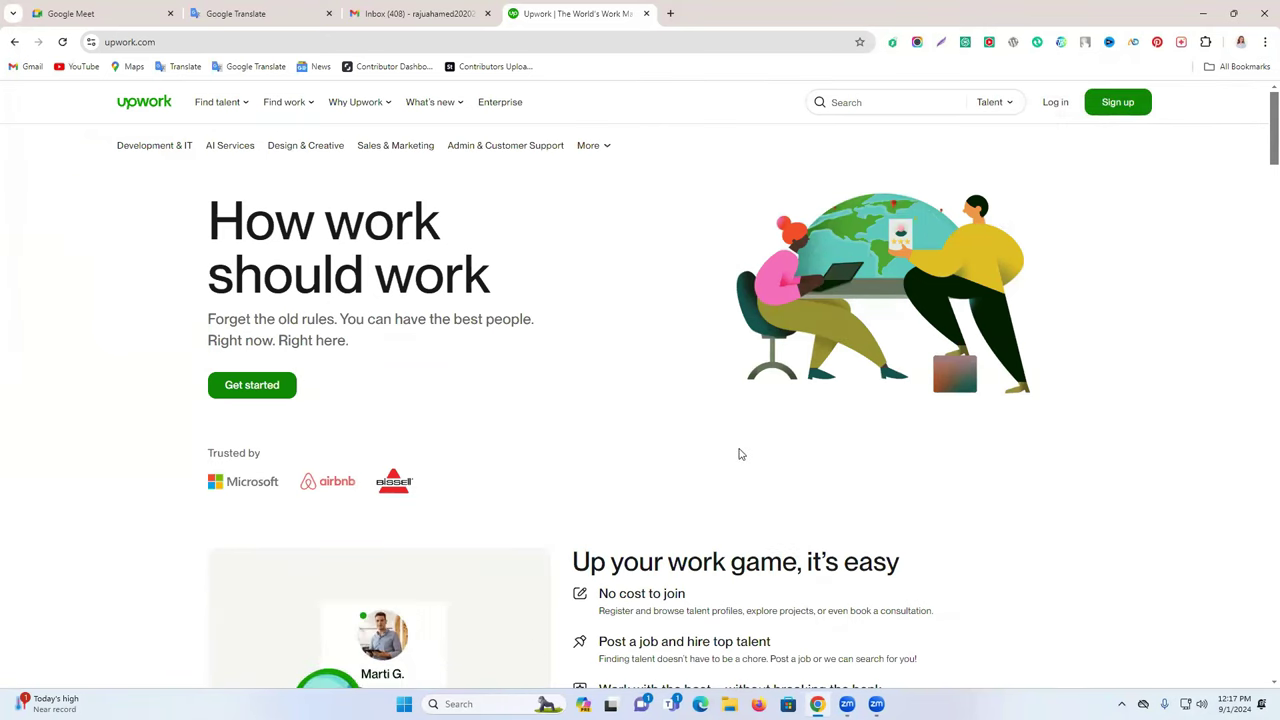
pyautogui.scroll(-2, 374, 434)
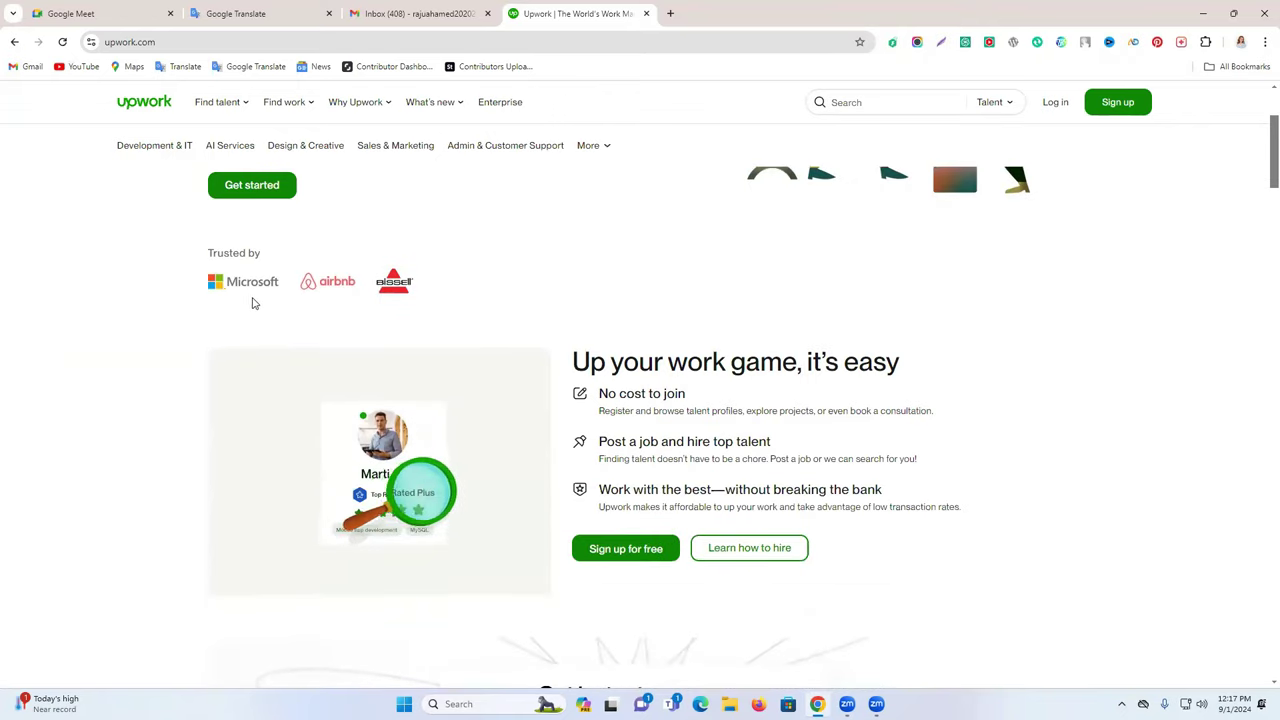
pyautogui.scroll(-5, 657, 451)
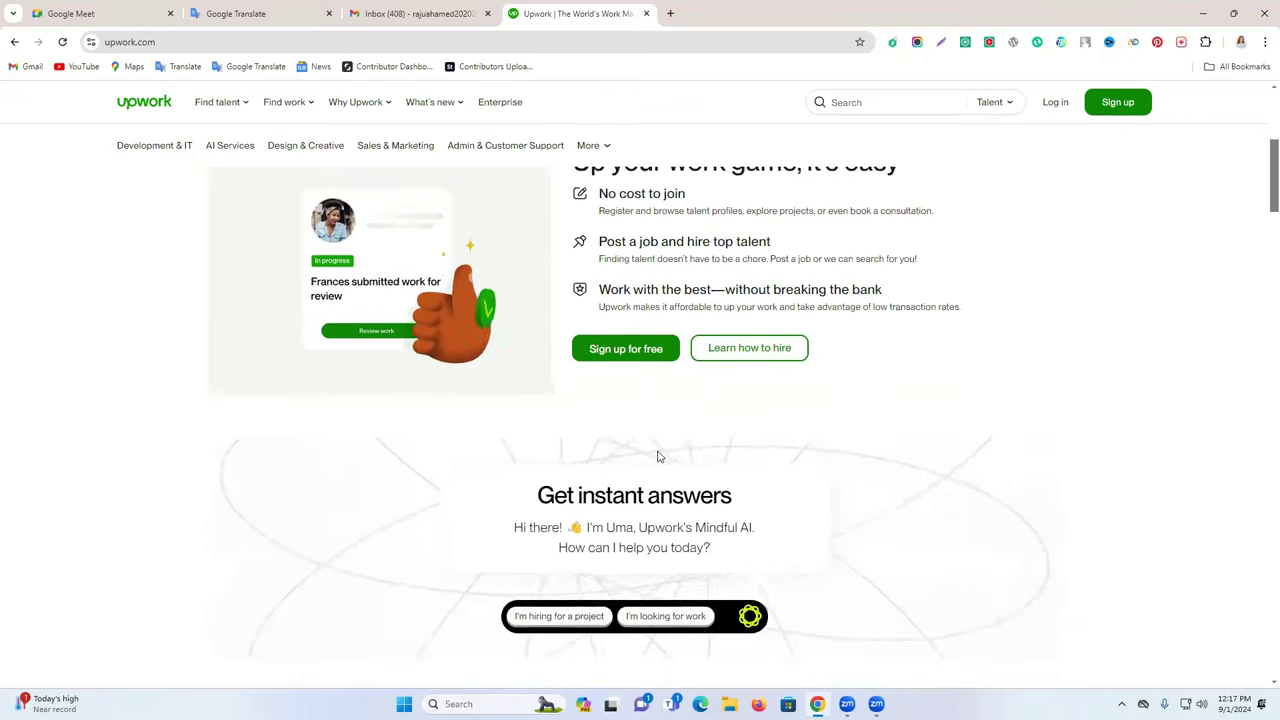
pyautogui.scroll(7, 837, 451)
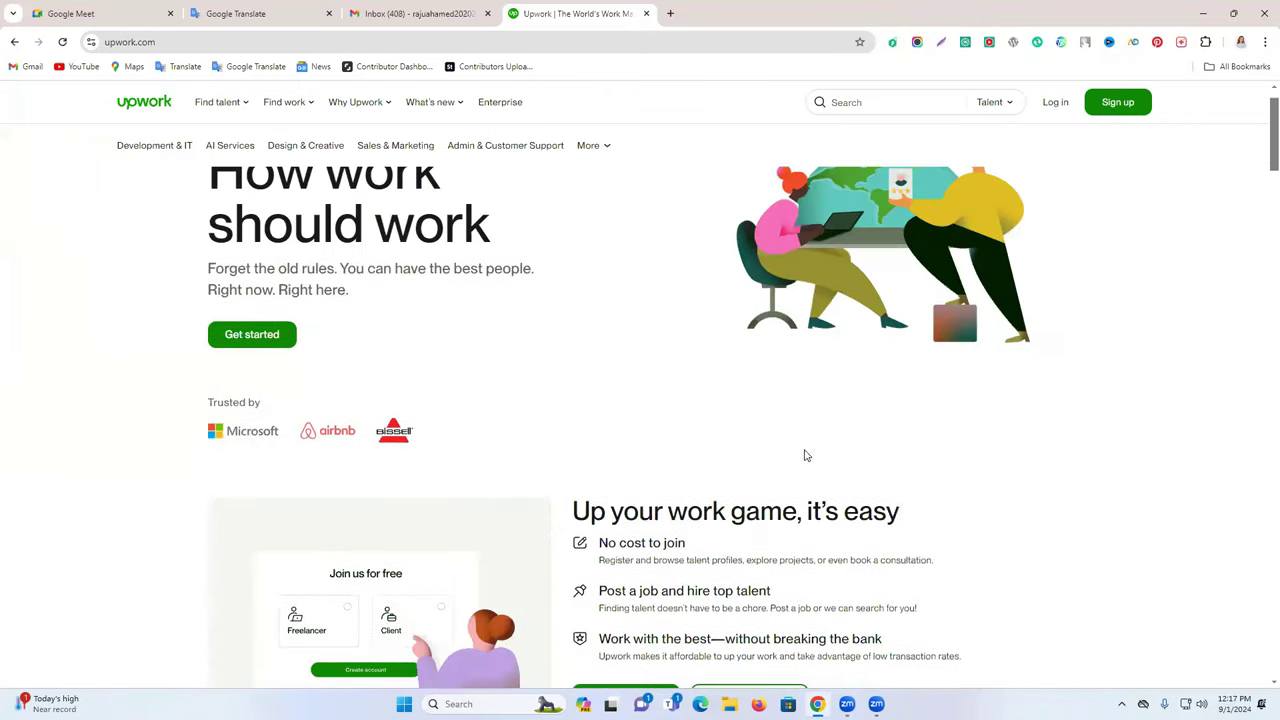
pyautogui.scroll(-1, 486, 428)
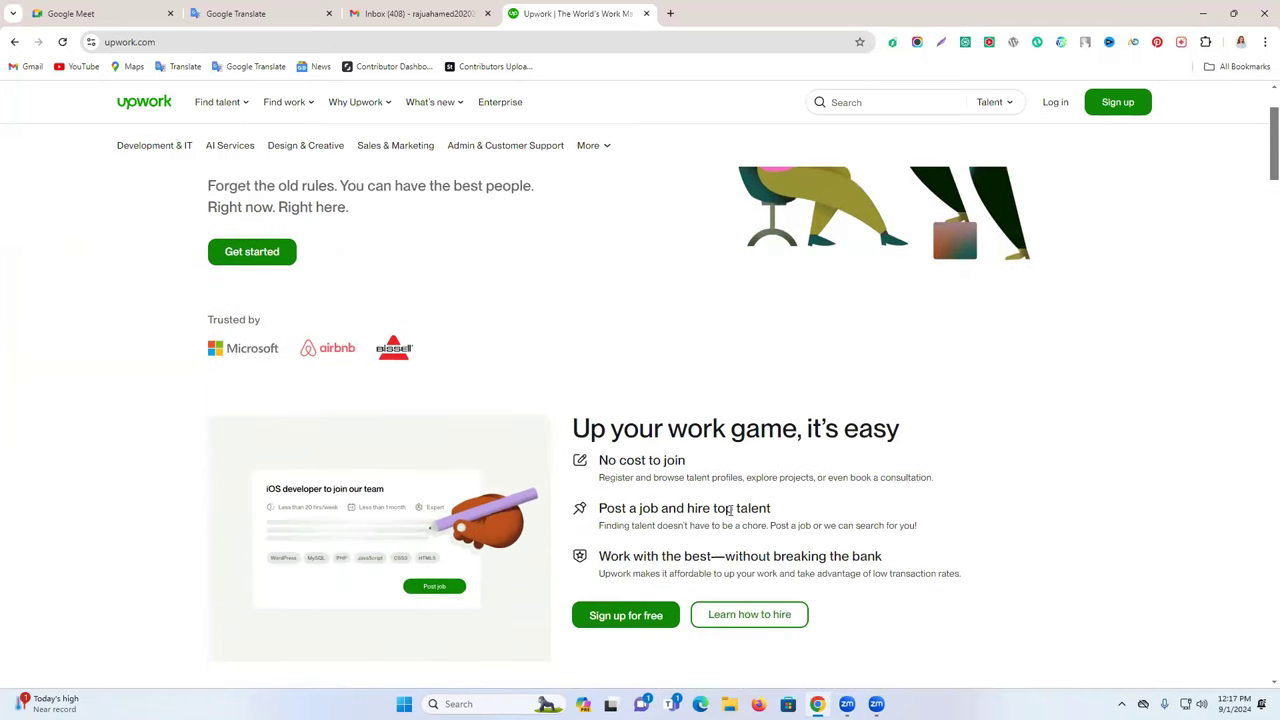
pyautogui.scroll(1, 731, 515)
pyautogui.scroll(1, 731, 515)
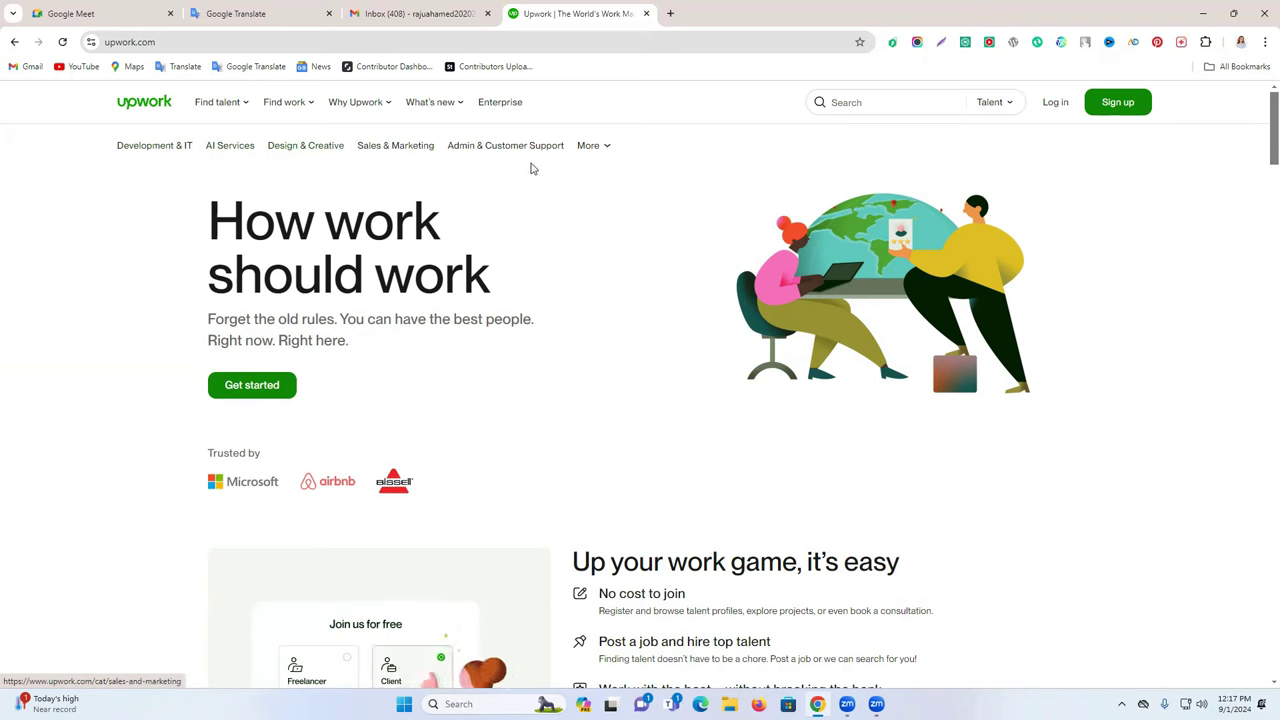
pyautogui.moveTo(607, 152)
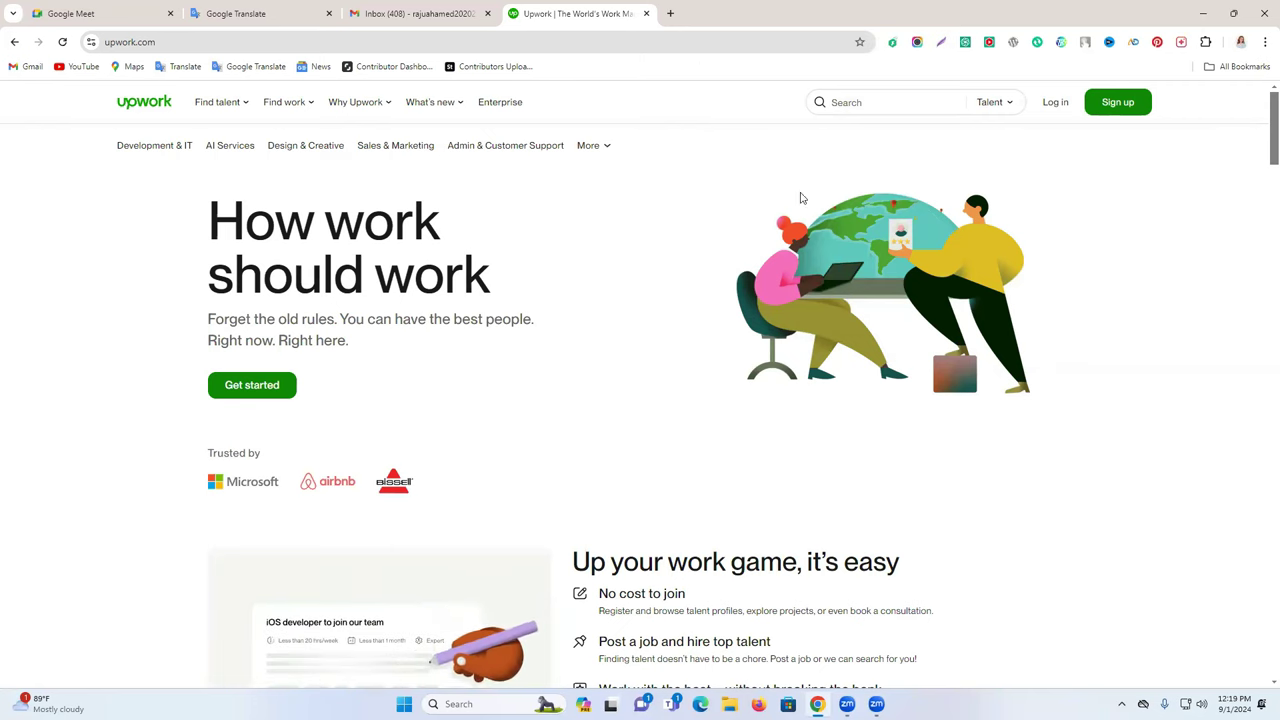
pyautogui.click(994, 104)
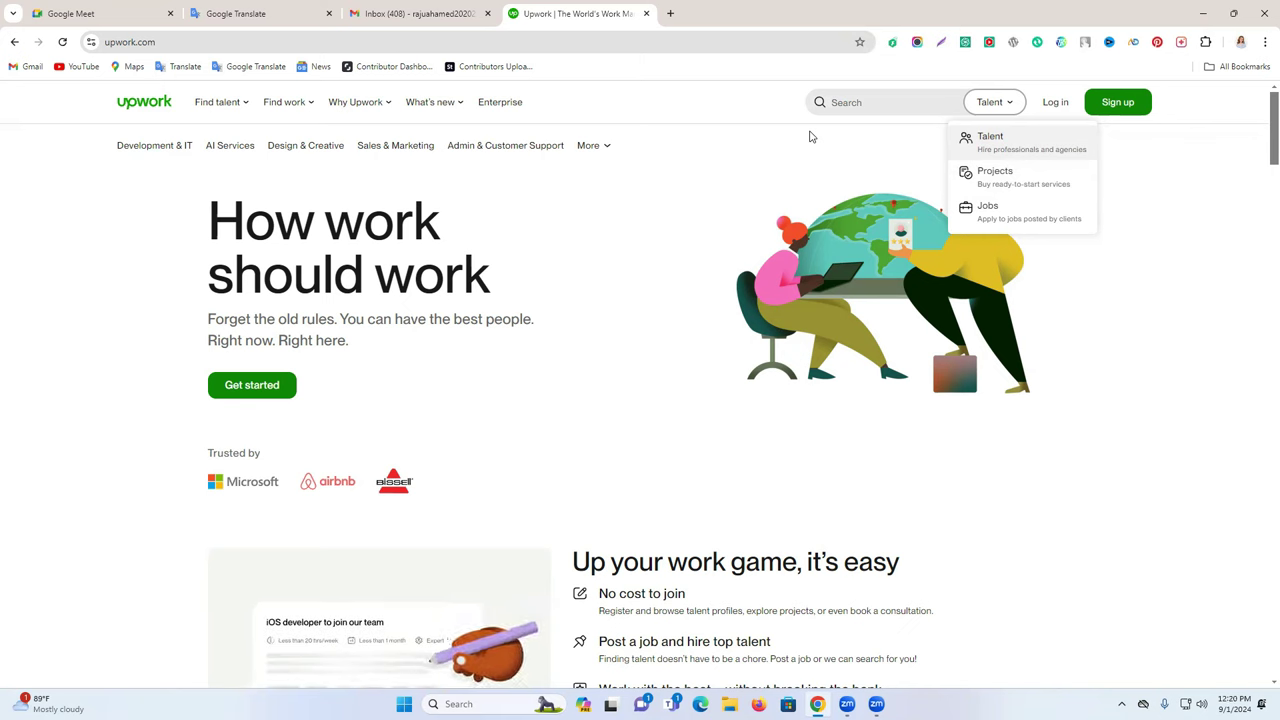
pyautogui.click(1165, 169)
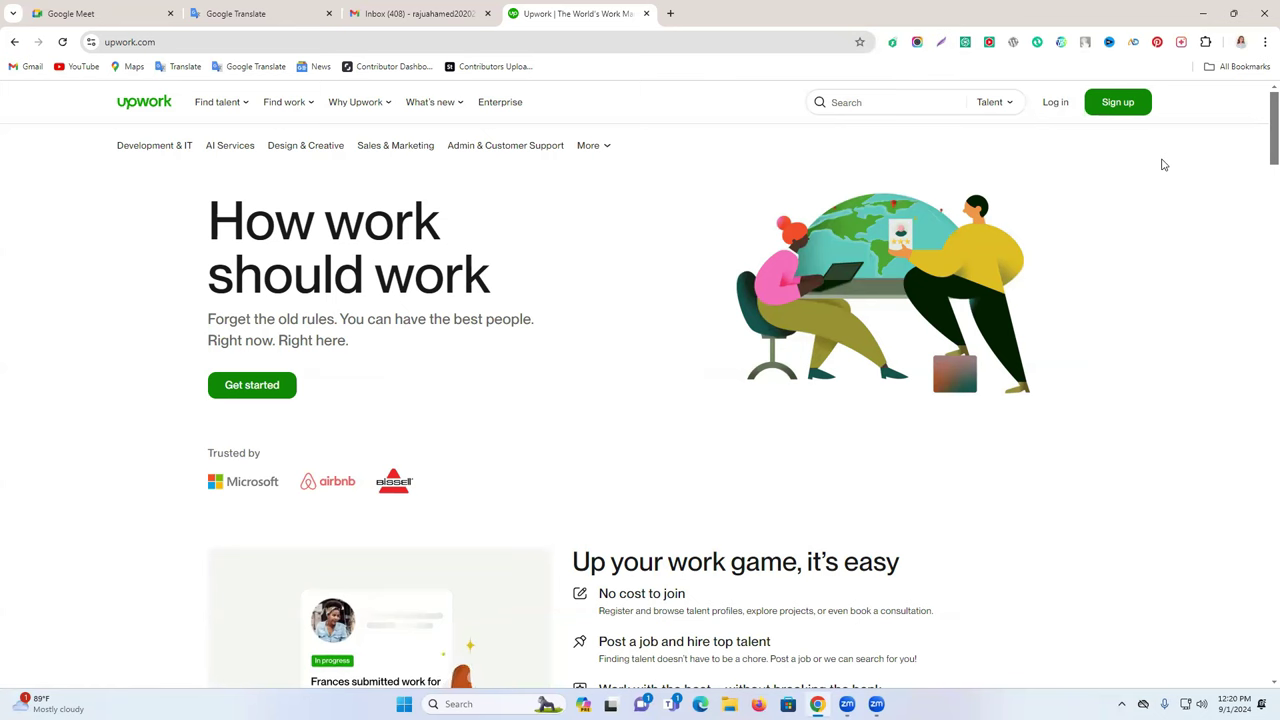
# - Scroll back to the top of the Upwork homepage and choose Sign up
pyautogui.scroll(-4, 692, 431)
pyautogui.scroll(4, 709, 429)
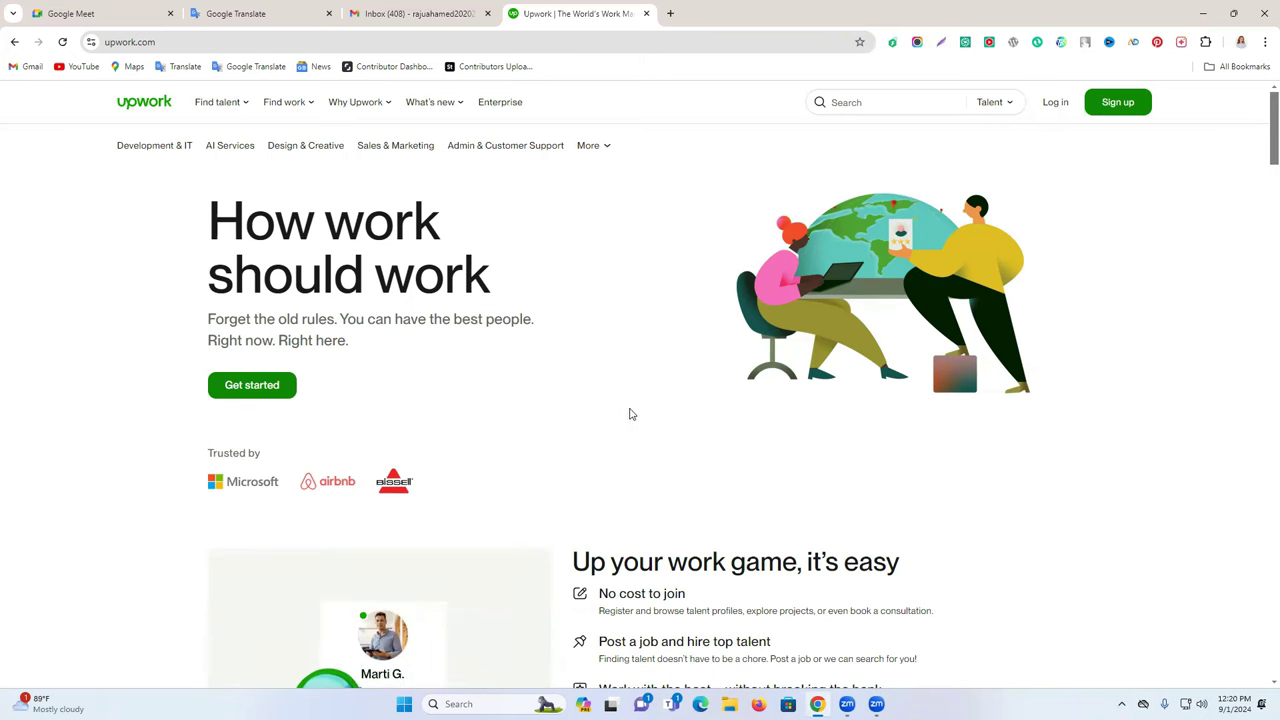
pyautogui.scroll(-10, 631, 411)
pyautogui.scroll(-2, 1171, 431)
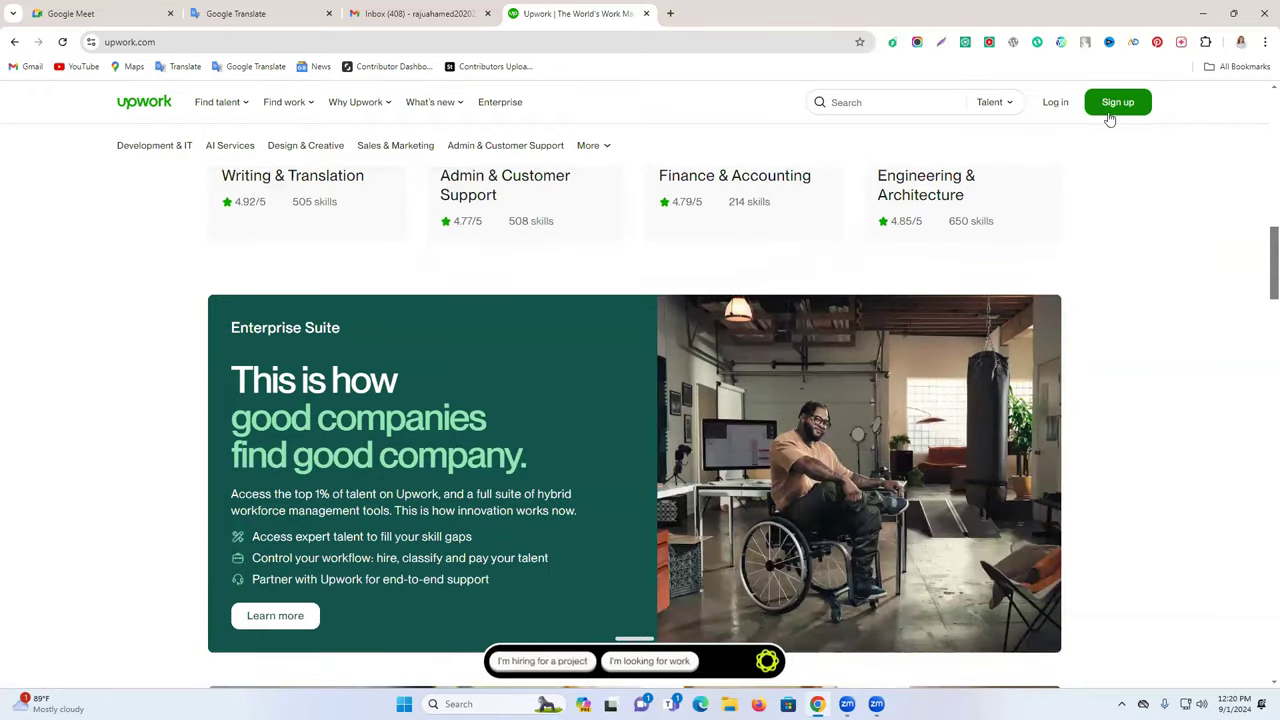
pyautogui.scroll(3, 1080, 115)
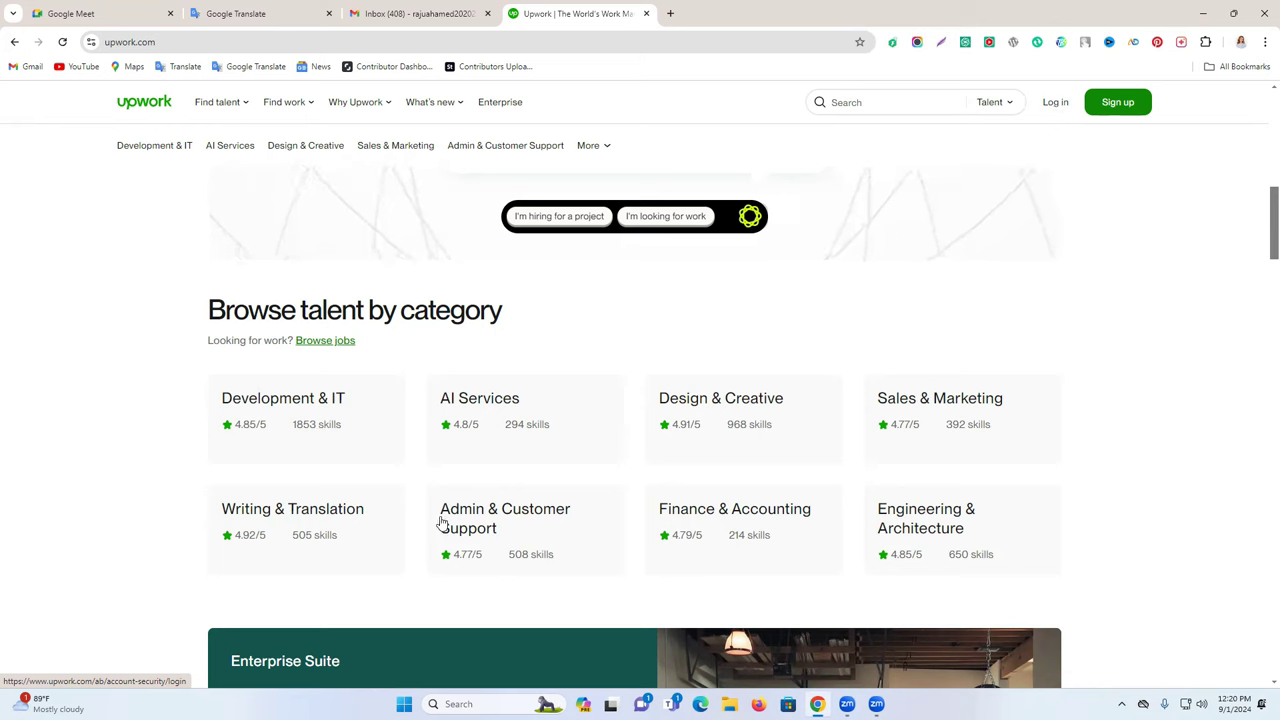
pyautogui.scroll(1, 1000, 340)
pyautogui.rightClick(1112, 368)
pyautogui.click(1222, 259)
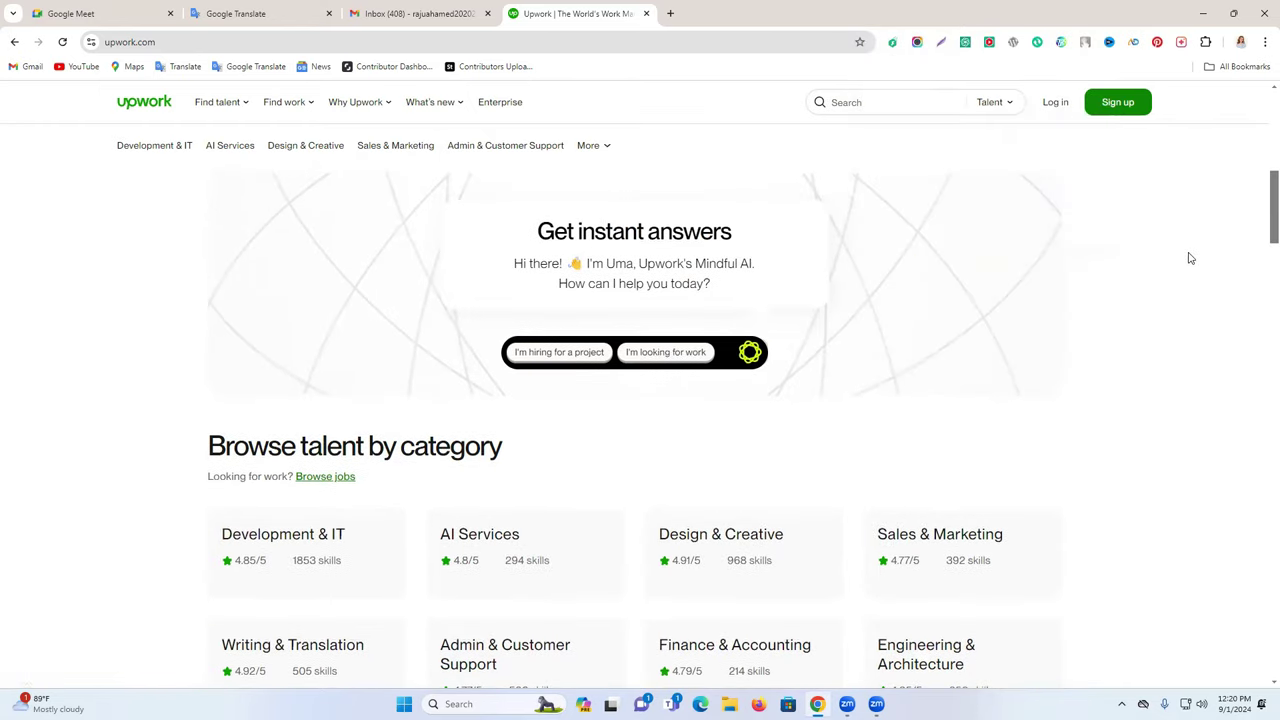
pyautogui.scroll(2, 1160, 190)
pyautogui.click(1125, 104)
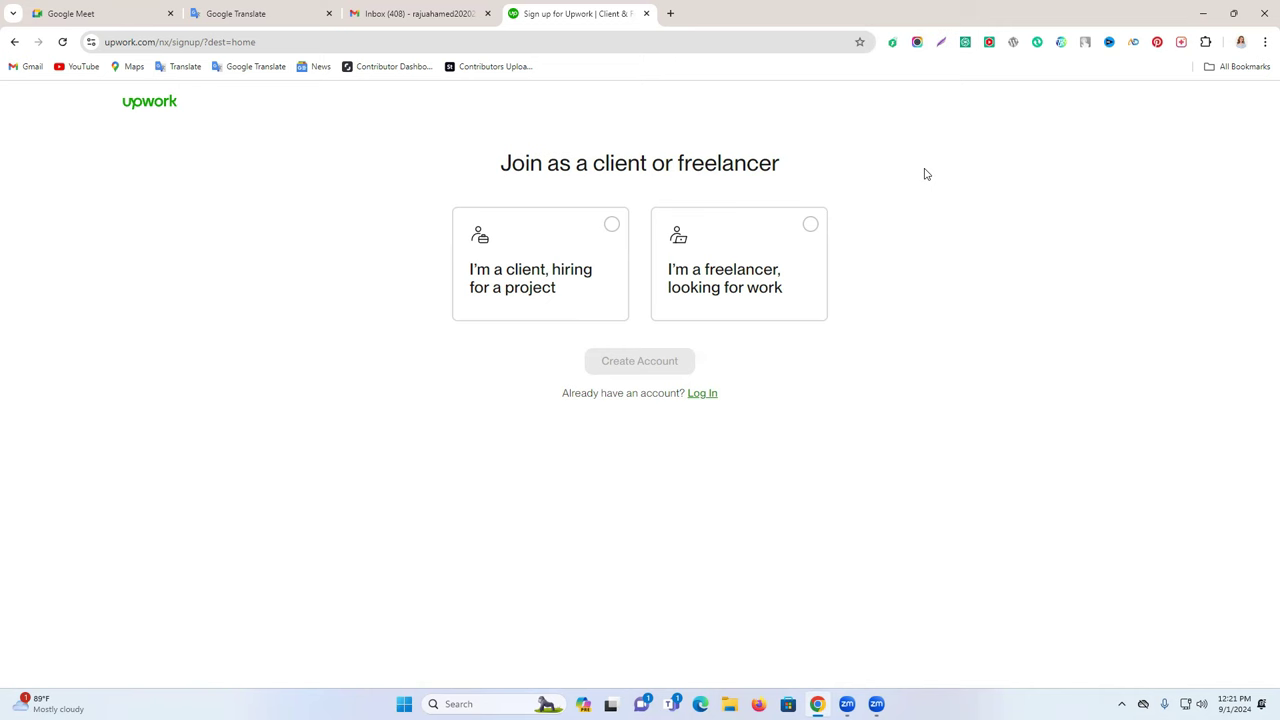
# - Join as a freelancer and enter the first and last name on the sign-up form
pyautogui.click(713, 245)
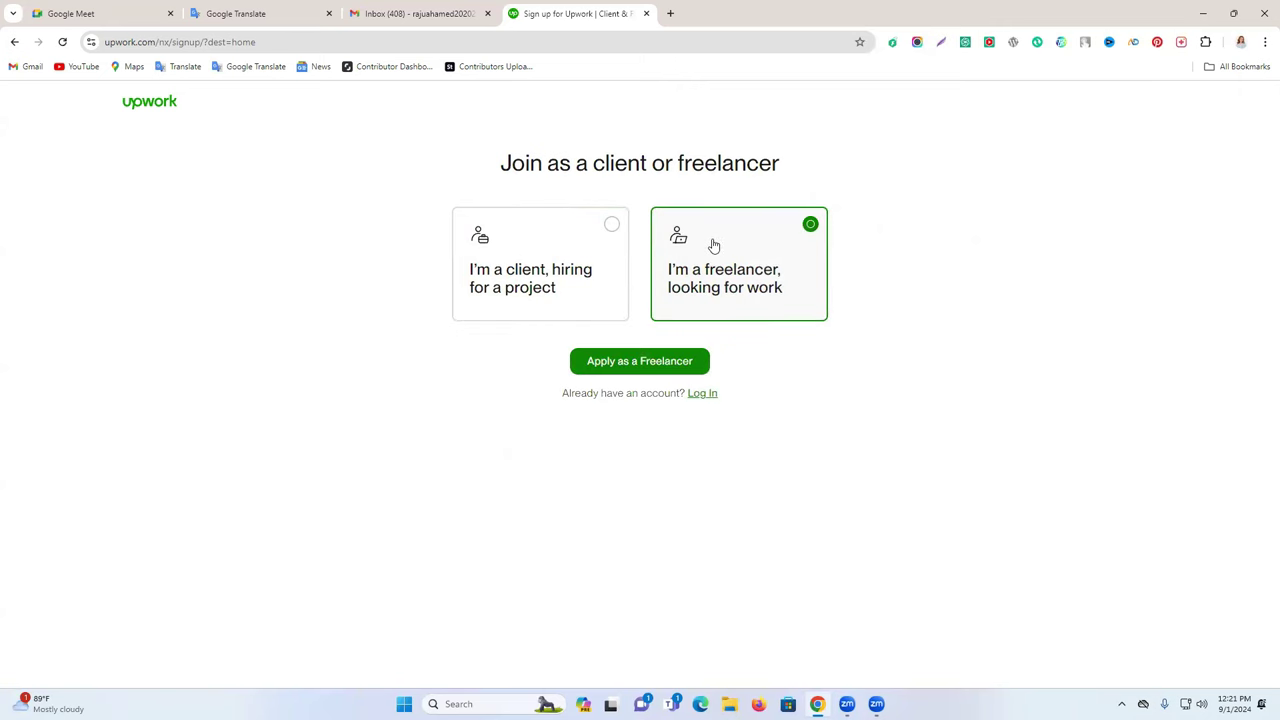
pyautogui.click(672, 363)
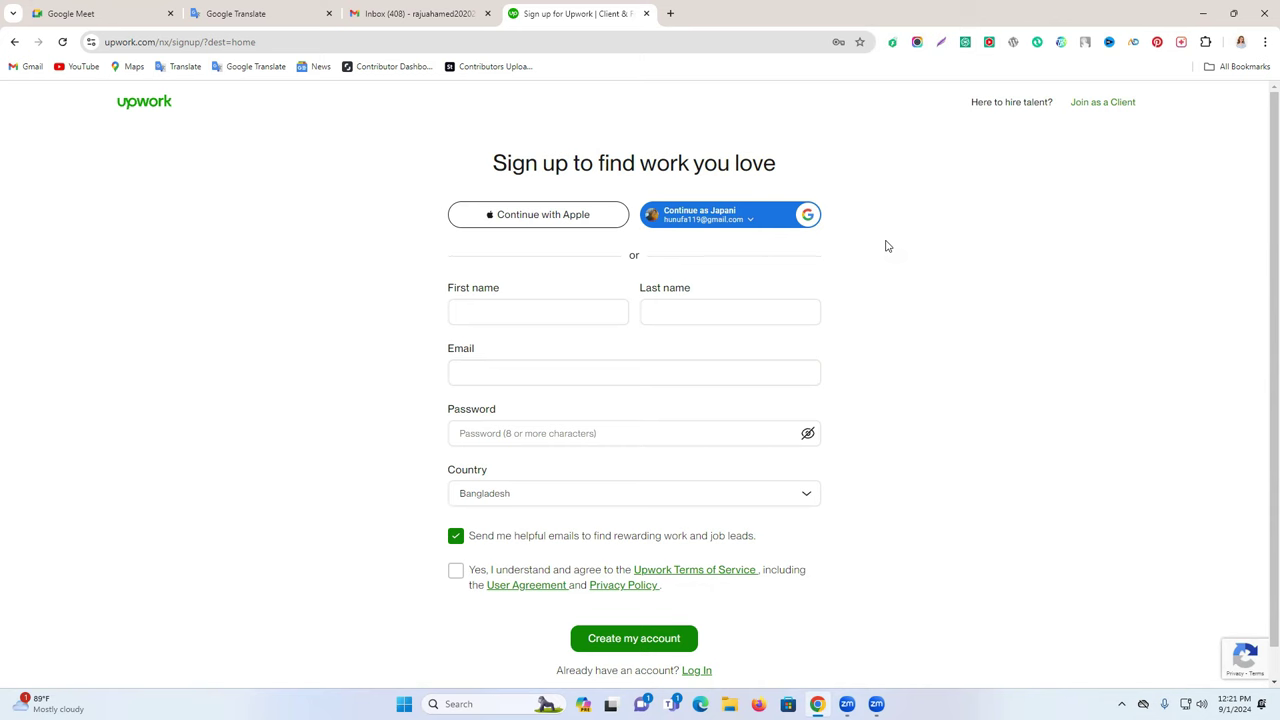
pyautogui.click(486, 317)
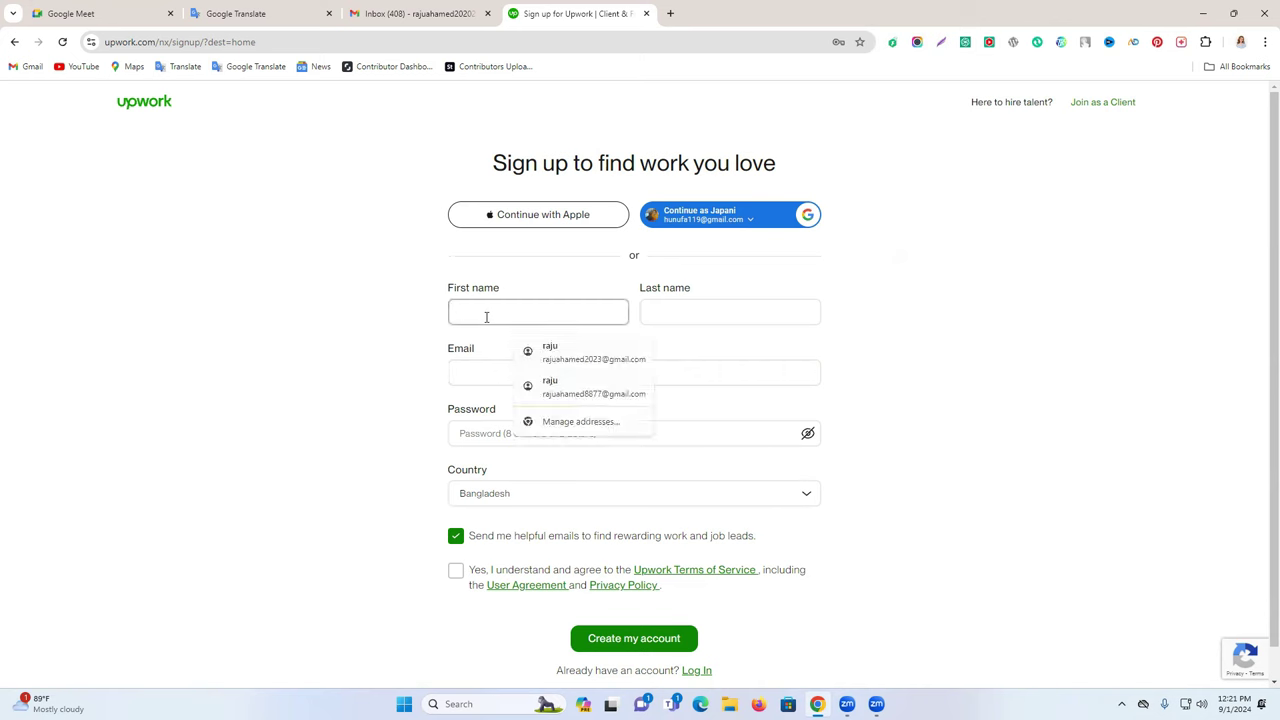
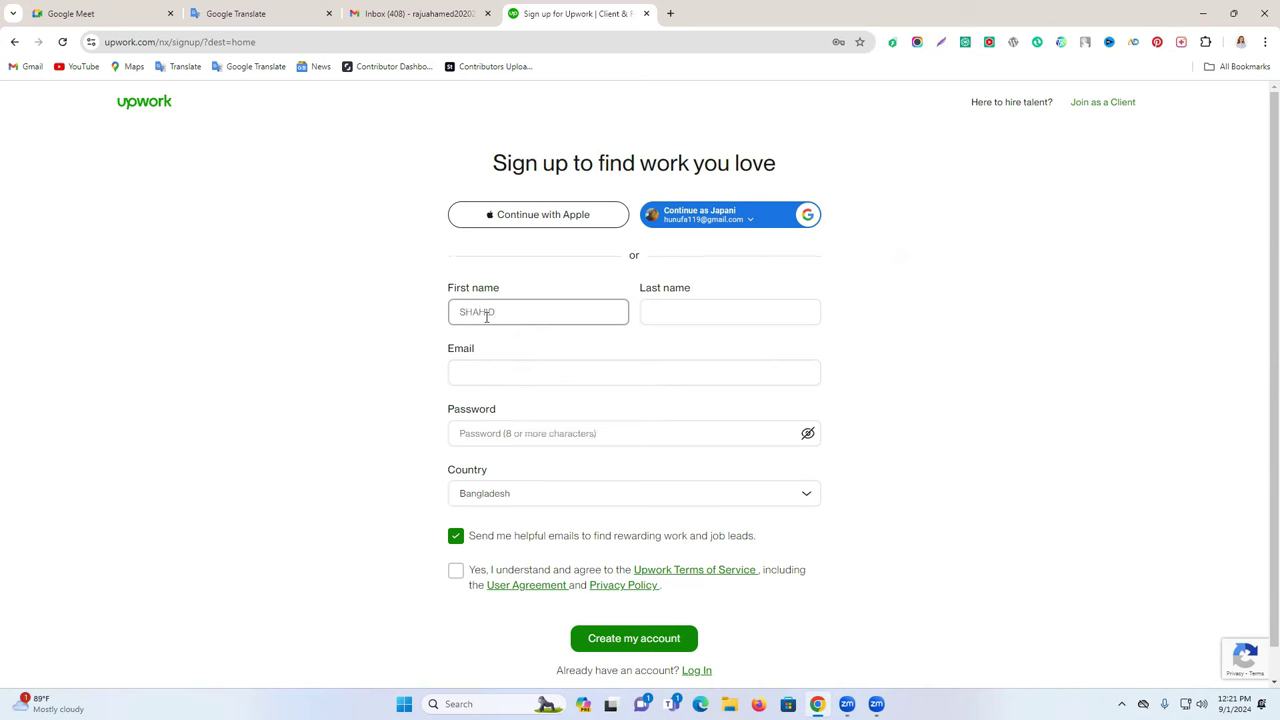
pyautogui.click(666, 313)
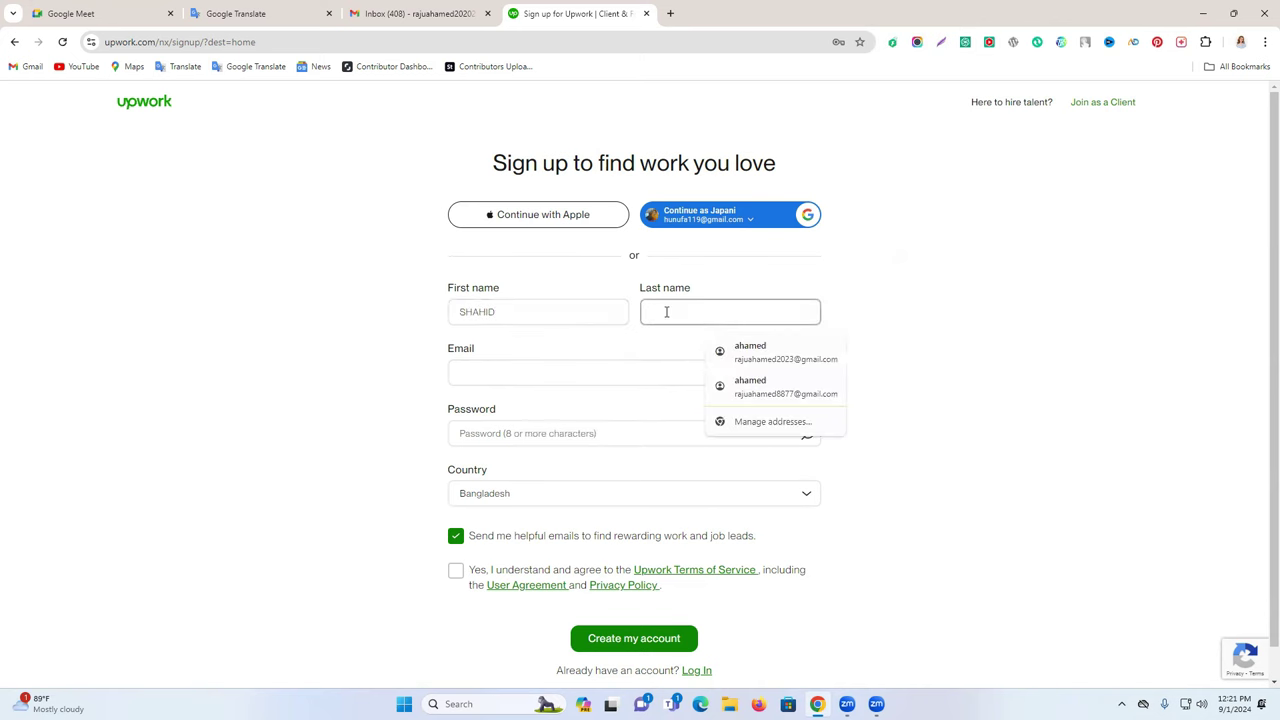
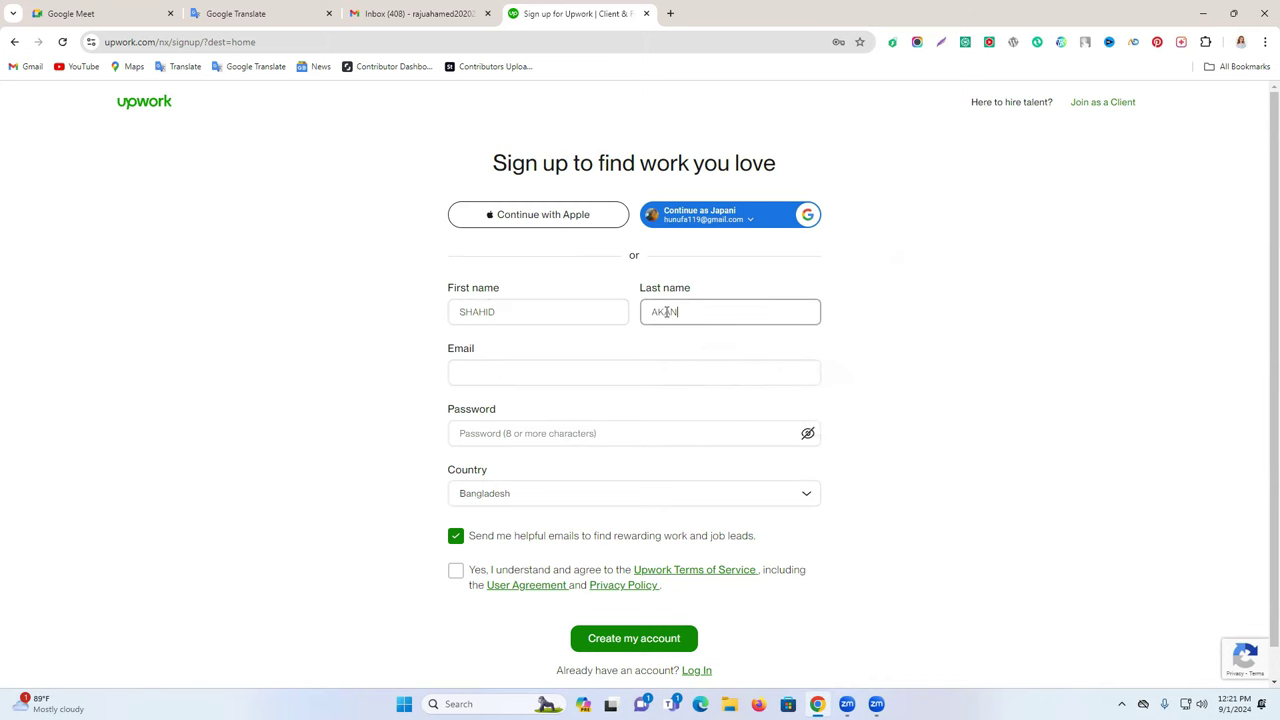
pyautogui.click(506, 374)
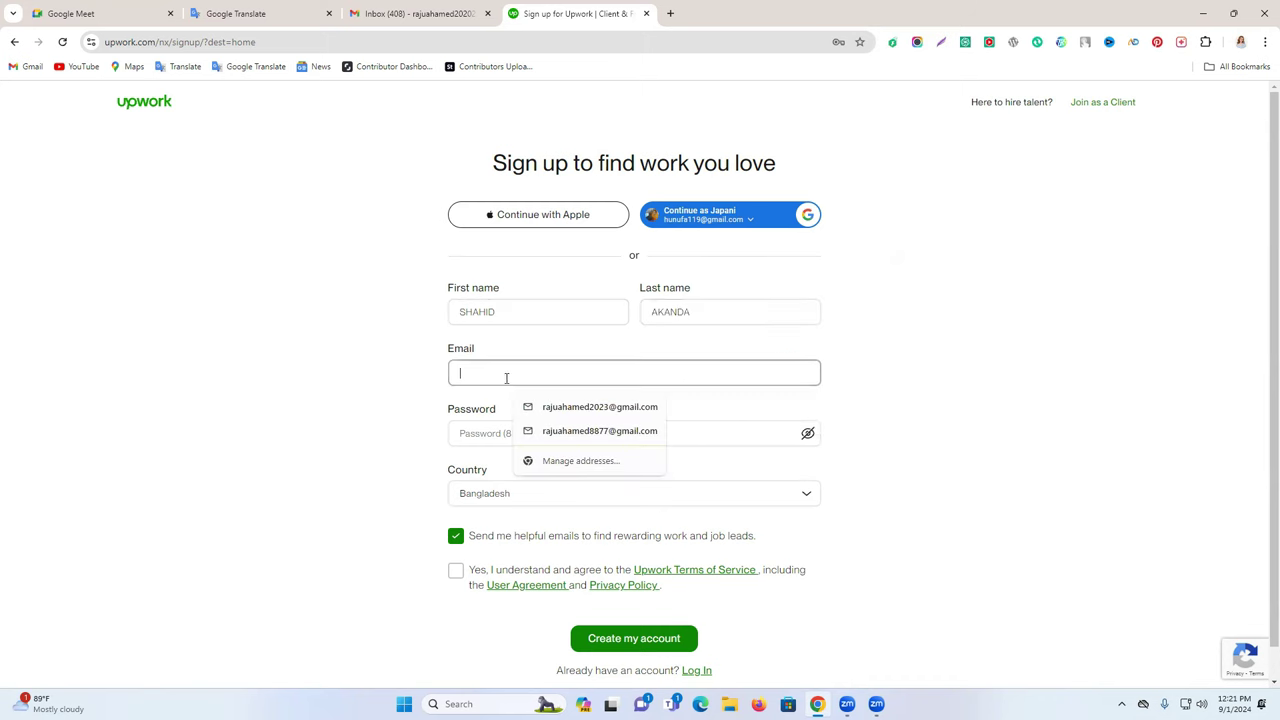
pyautogui.click(440, 13)
pyautogui.click(1255, 104)
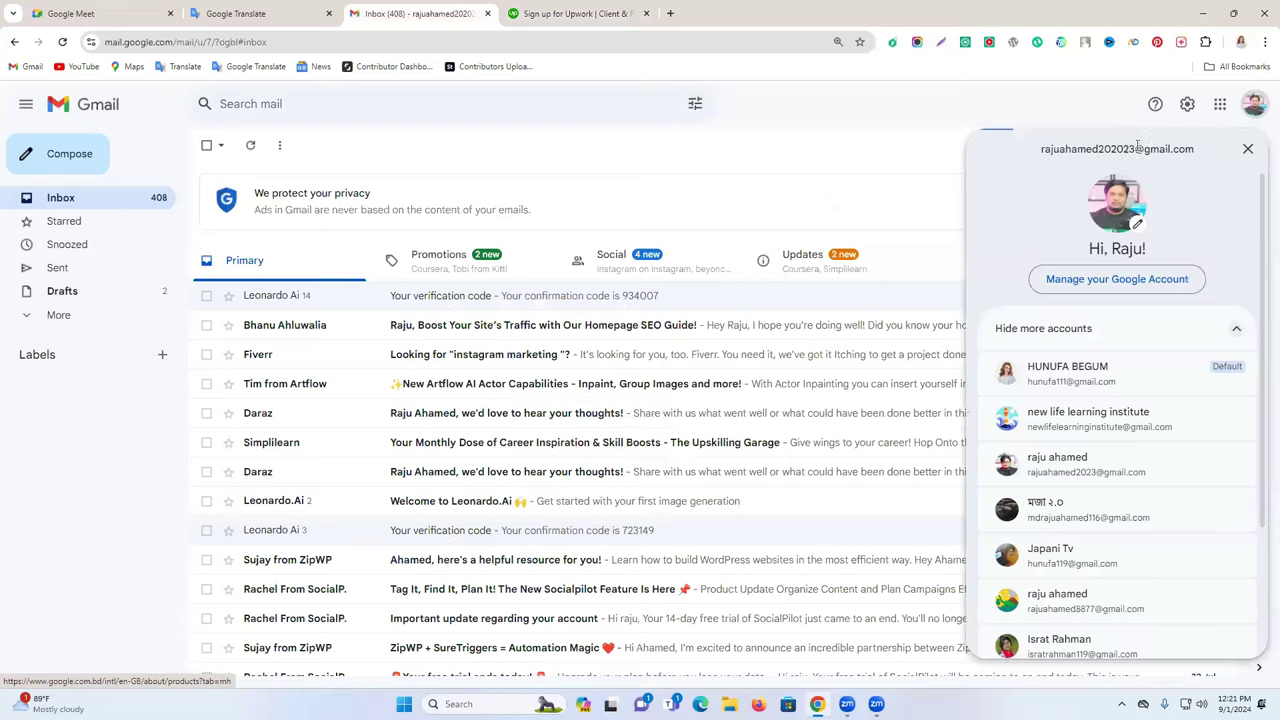
pyautogui.tripleClick(1124, 148)
pyautogui.hotkey('ctrl', 'c')
pyautogui.click(580, 13)
pyautogui.click(483, 374)
pyautogui.hotkey('ctrl', 'v')
# - Leave the password empty, dismiss the saved-password suggestions, and open a fresh browser tab
pyautogui.click(555, 433)
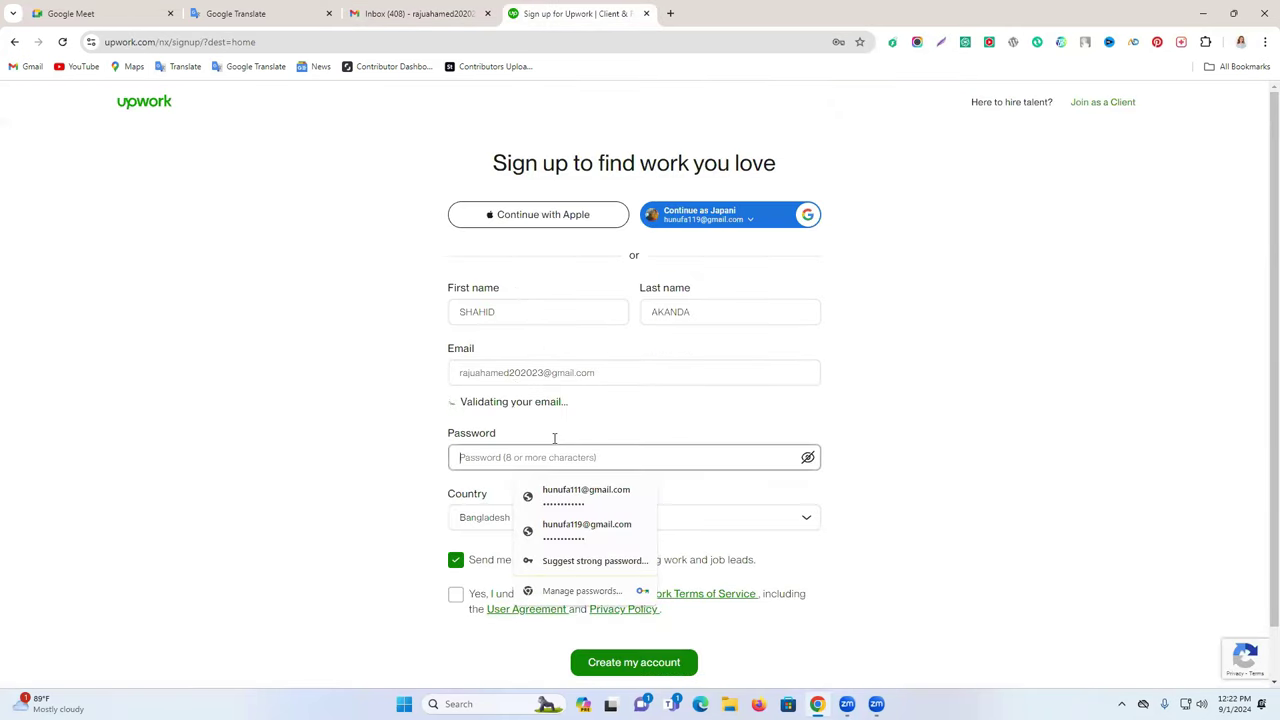
pyautogui.click(843, 419)
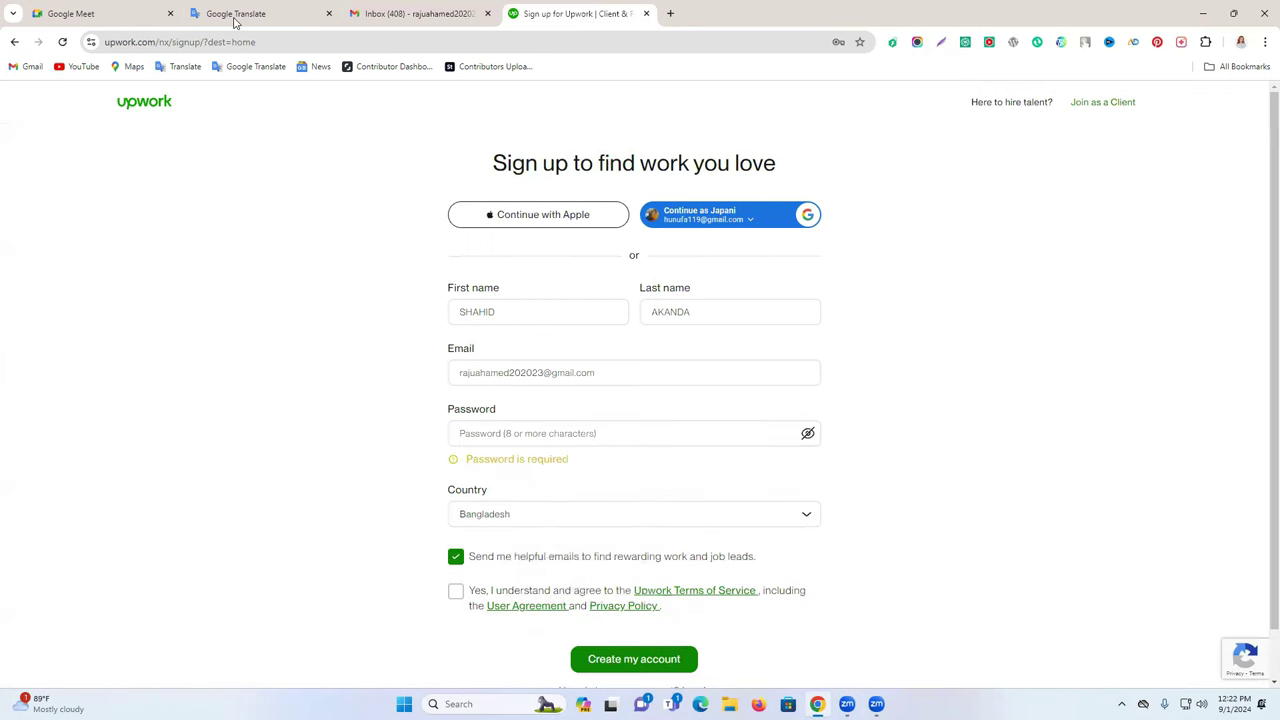
pyautogui.click(237, 18)
pyautogui.click(670, 13)
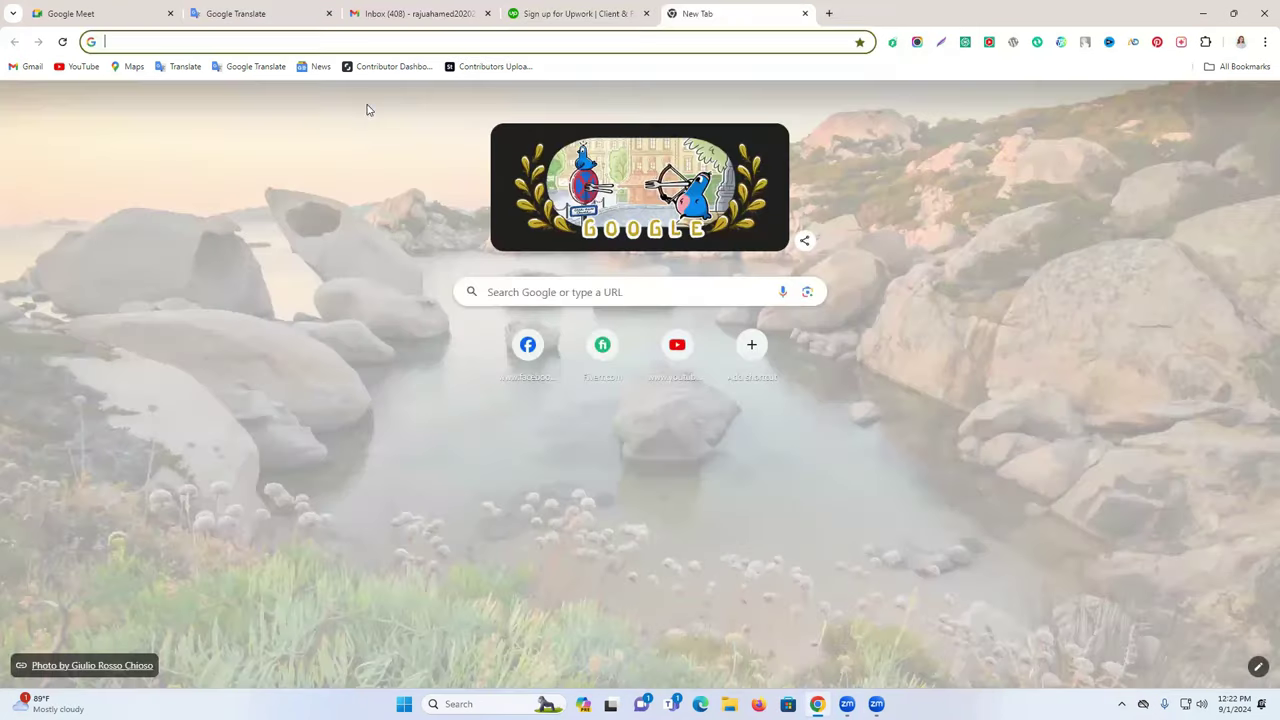
# - Open Google Translate, clear the source box, and type a draft password in English
pyautogui.click(245, 68)
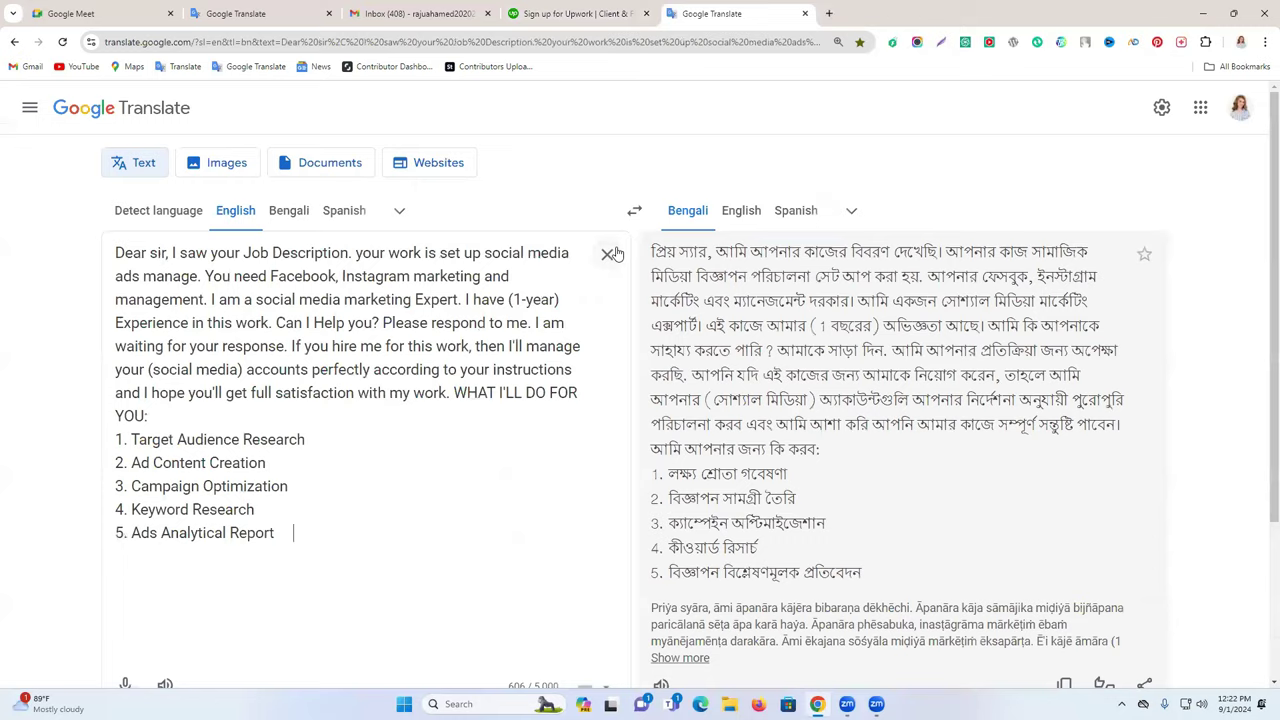
pyautogui.click(617, 256)
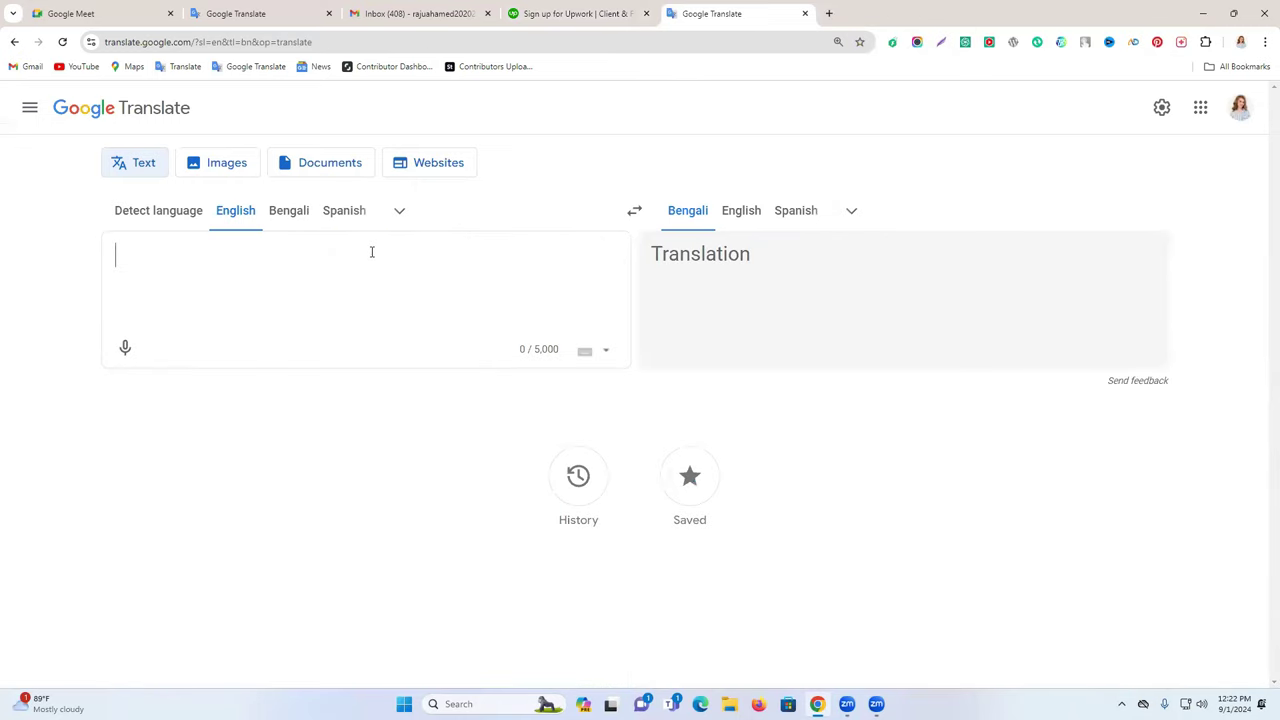
pyautogui.click(281, 216)
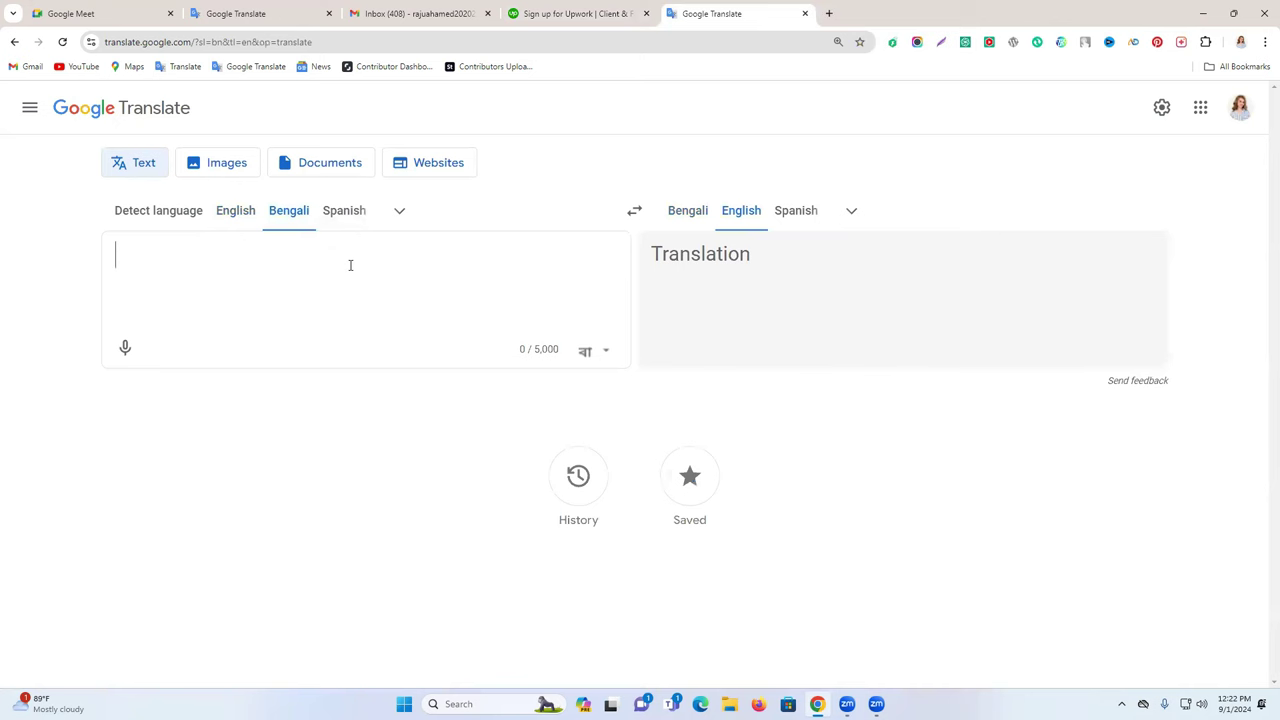
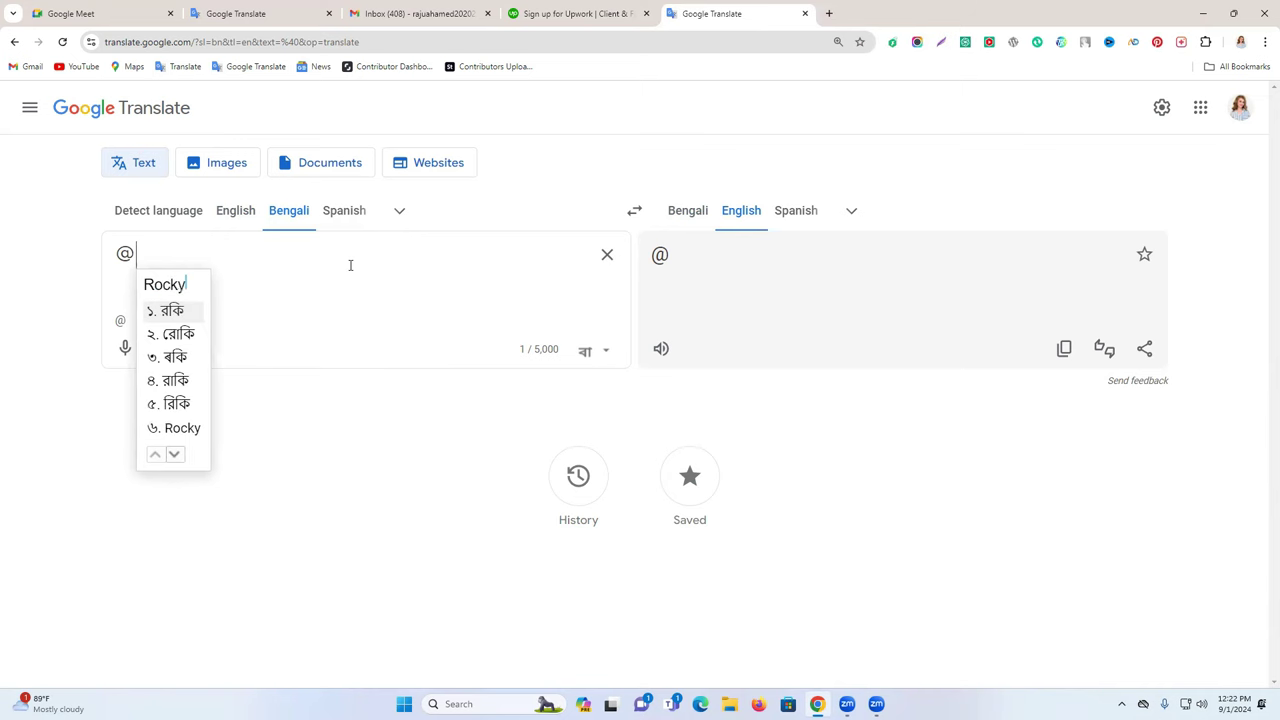
pyautogui.click(235, 210)
# - Replace the source text with the full intended password, select it, and return to Upwork
pyautogui.tripleClick(166, 255)
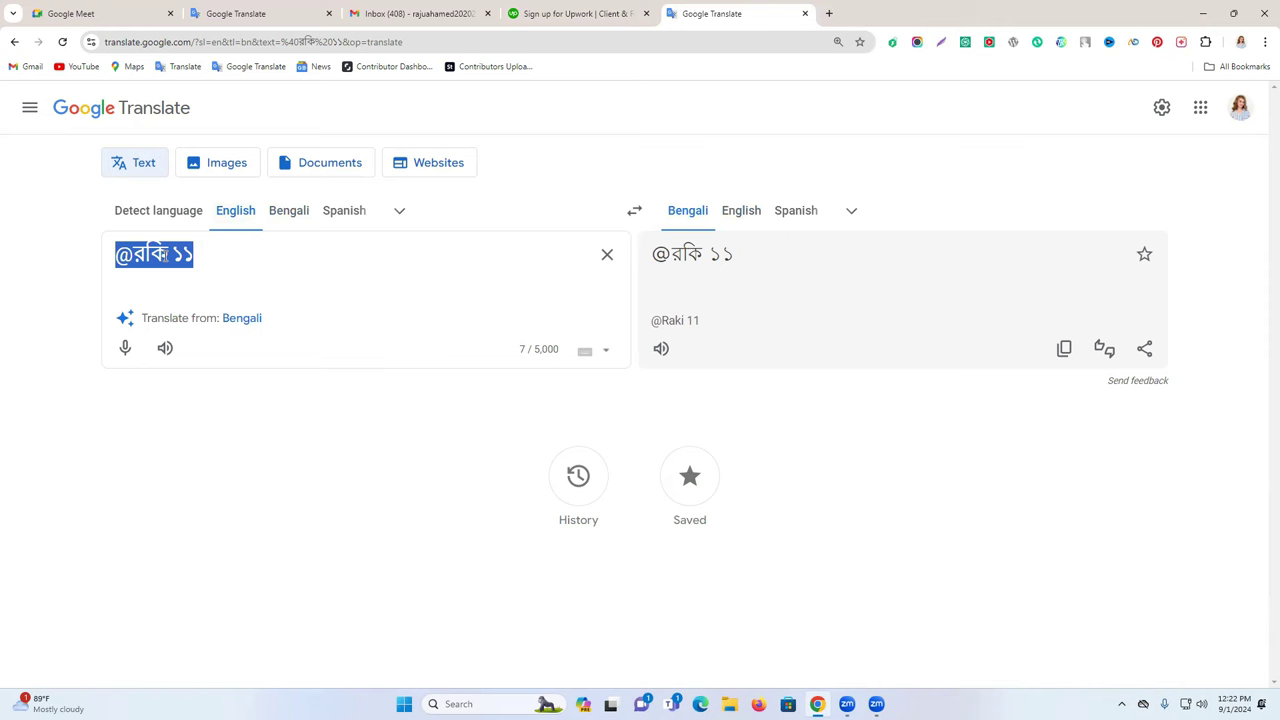
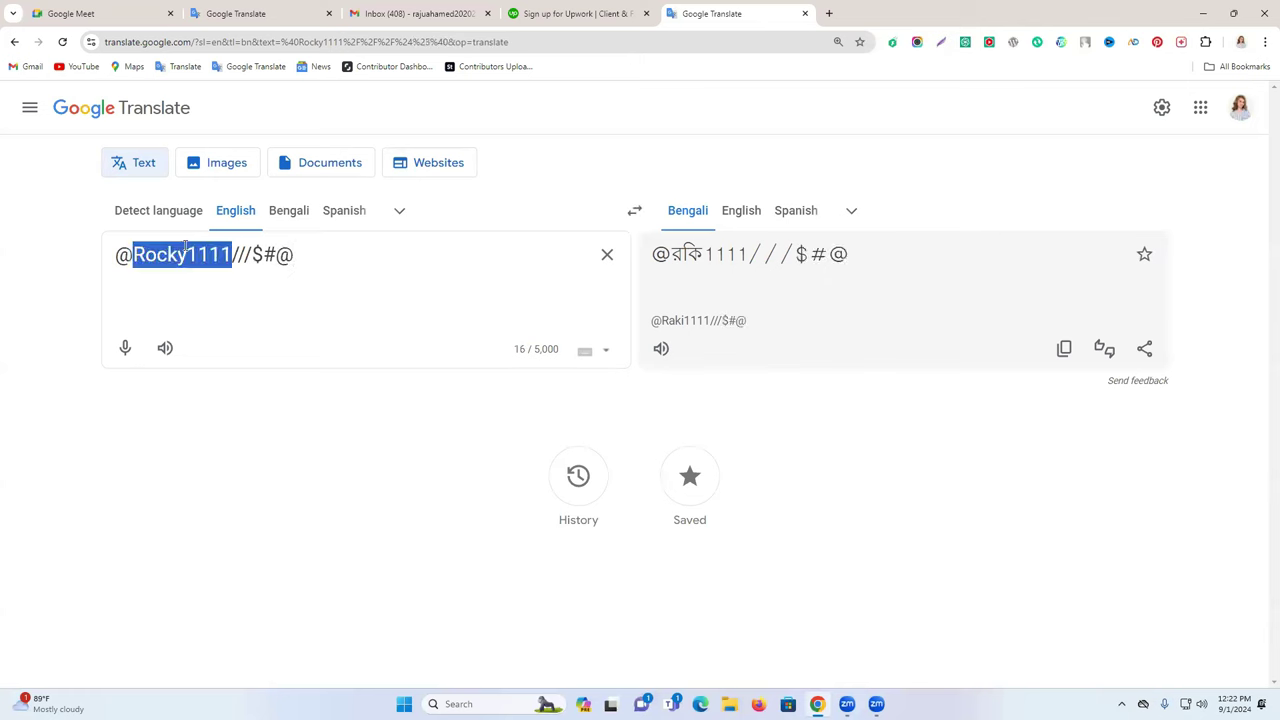
pyautogui.tripleClick(185, 254)
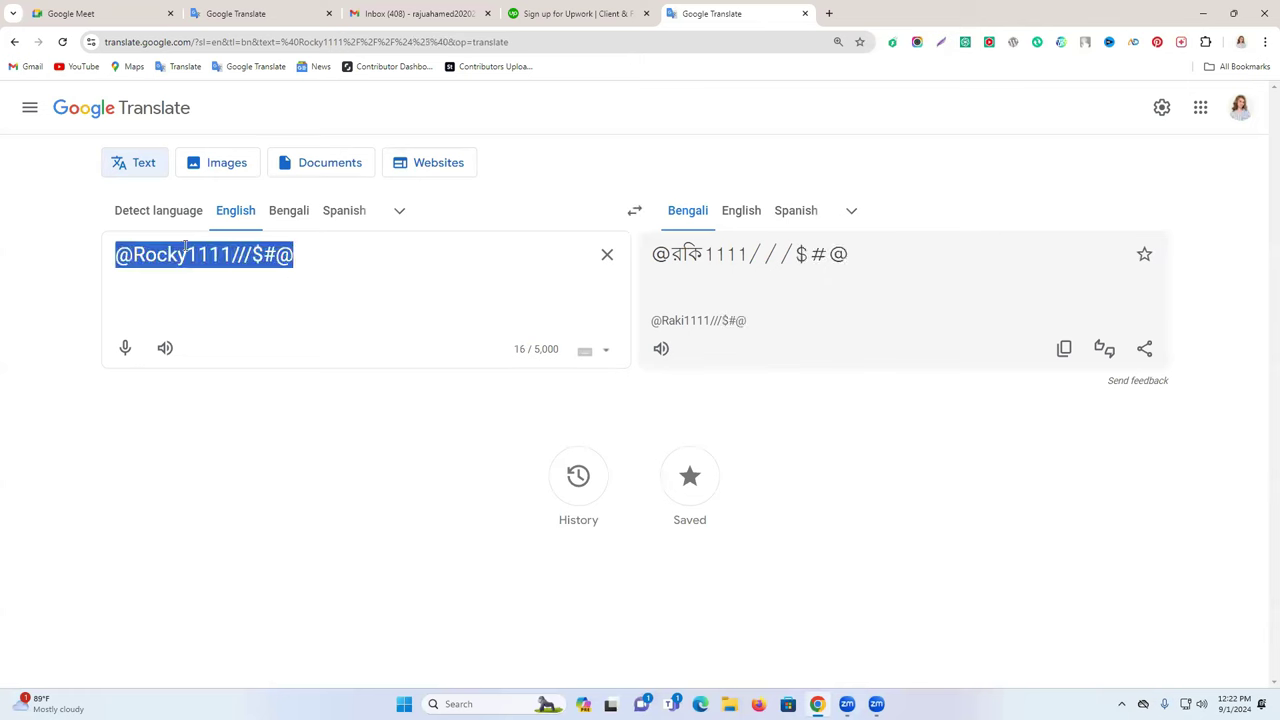
pyautogui.click(590, 13)
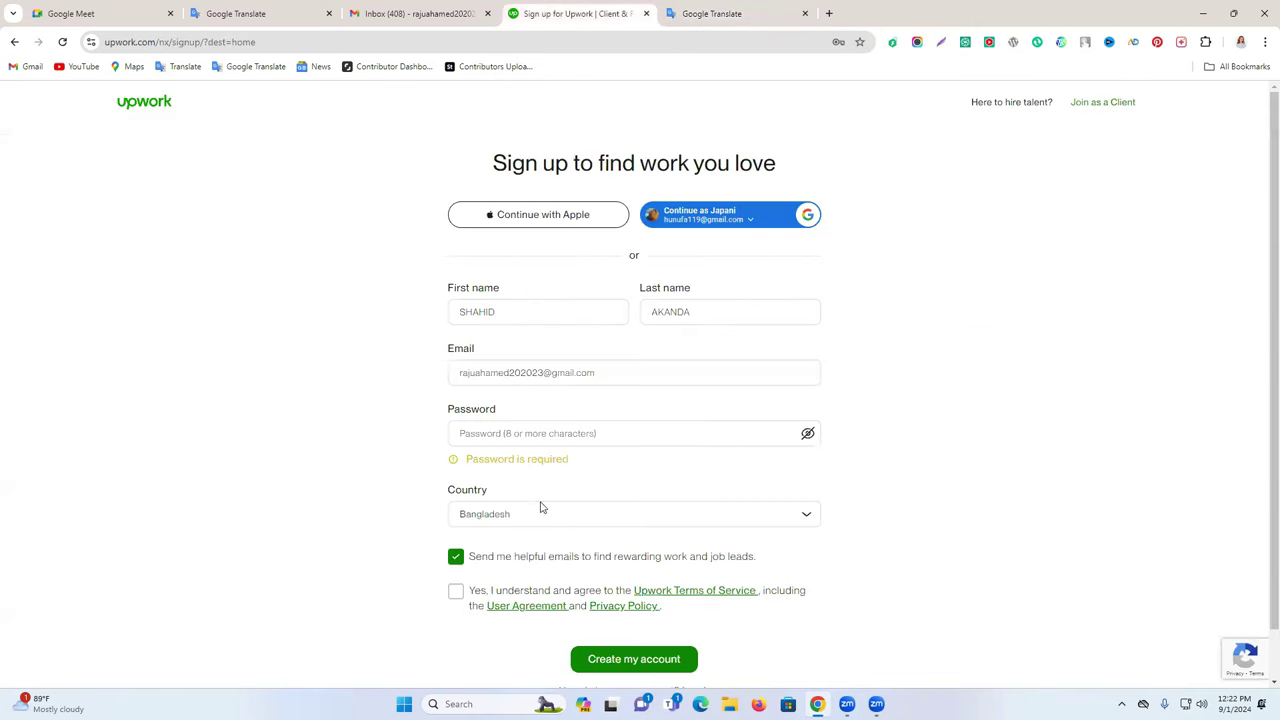
pyautogui.click(511, 433)
pyautogui.write('*')
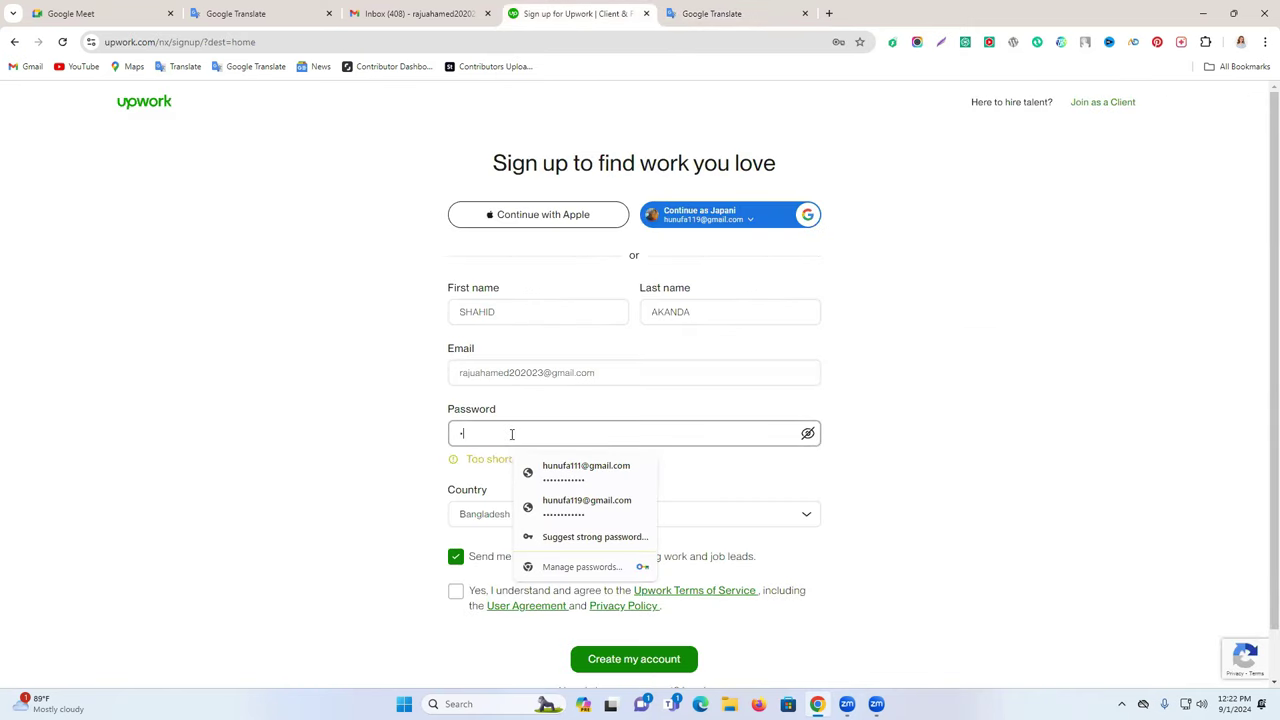
pyautogui.write('*******')
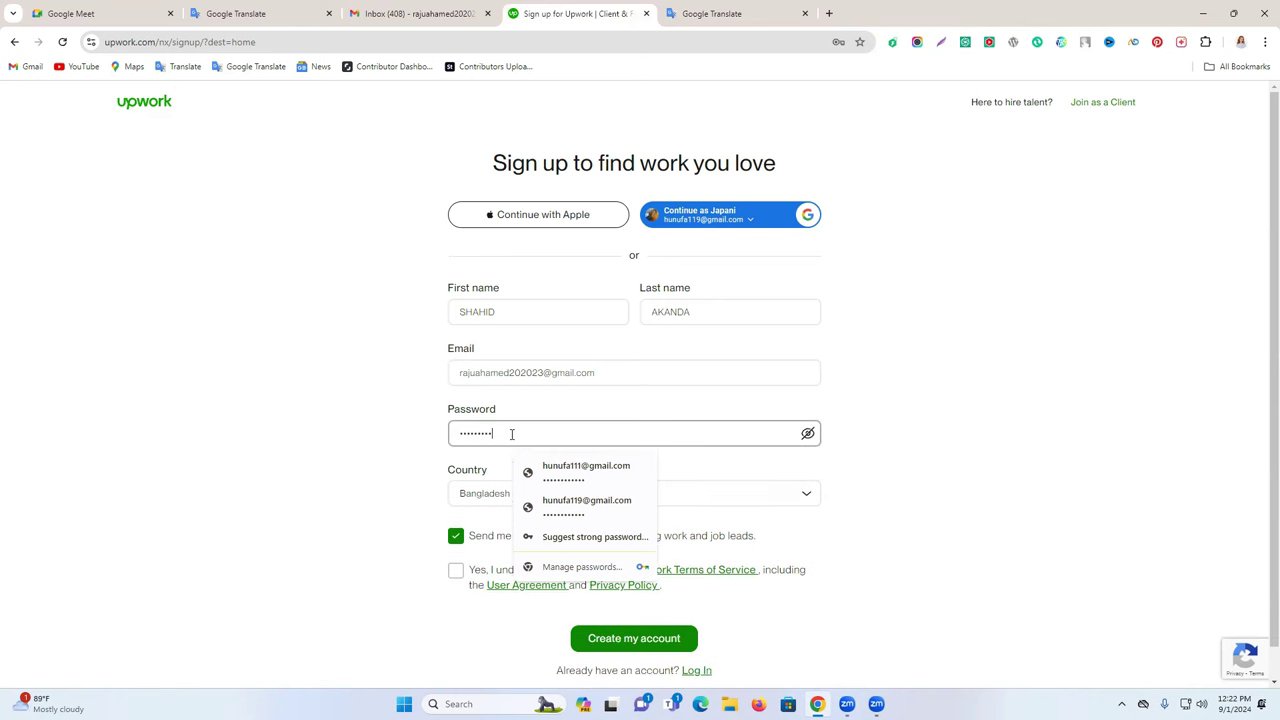
pyautogui.click(1057, 417)
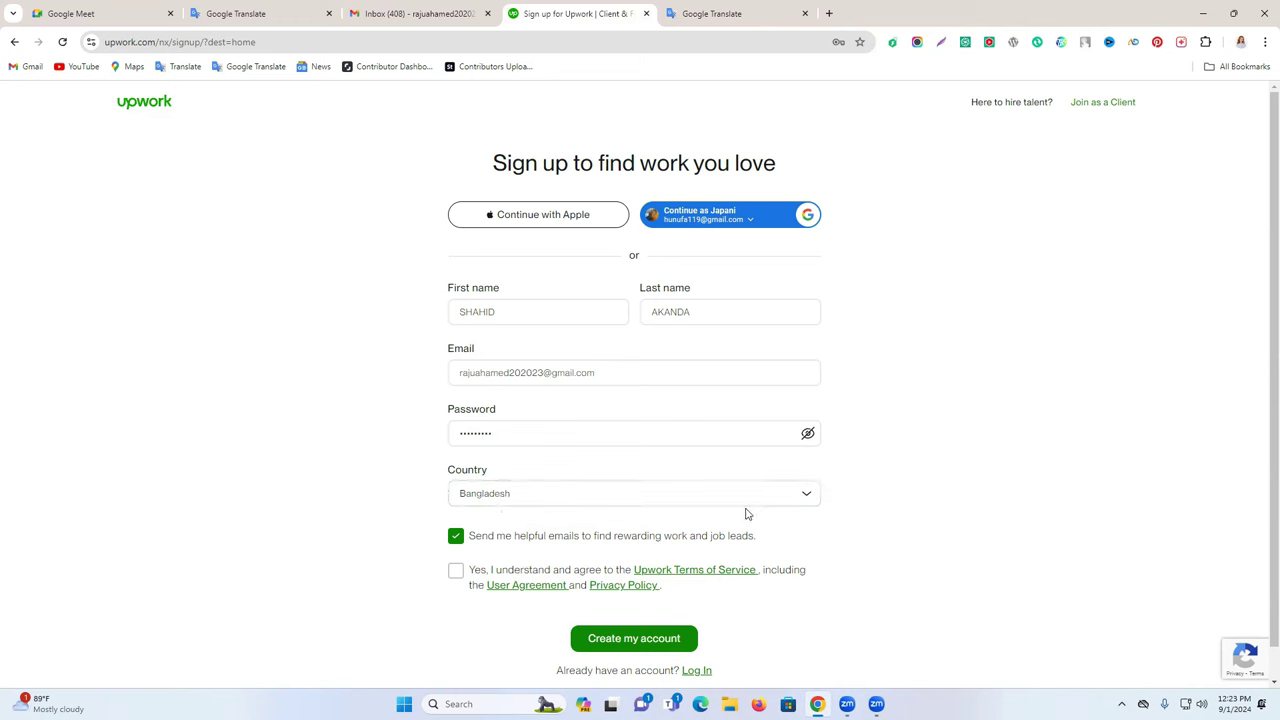
pyautogui.click(803, 496)
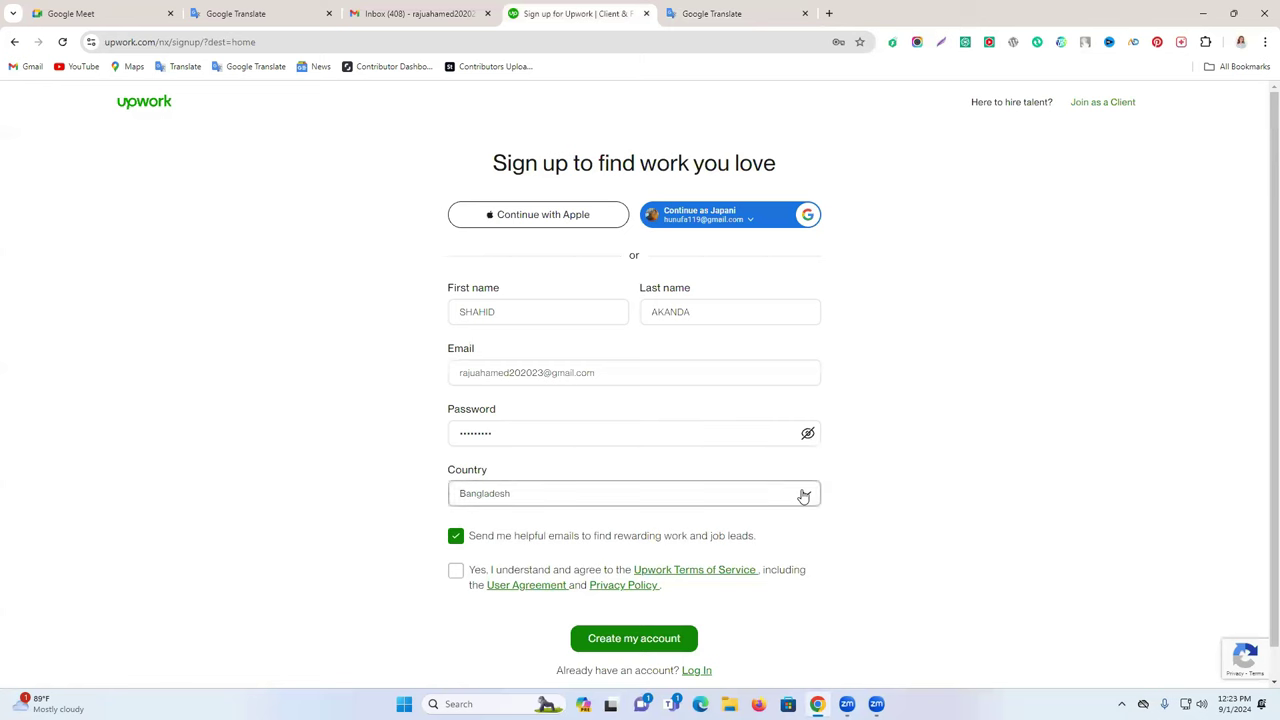
pyautogui.click(525, 535)
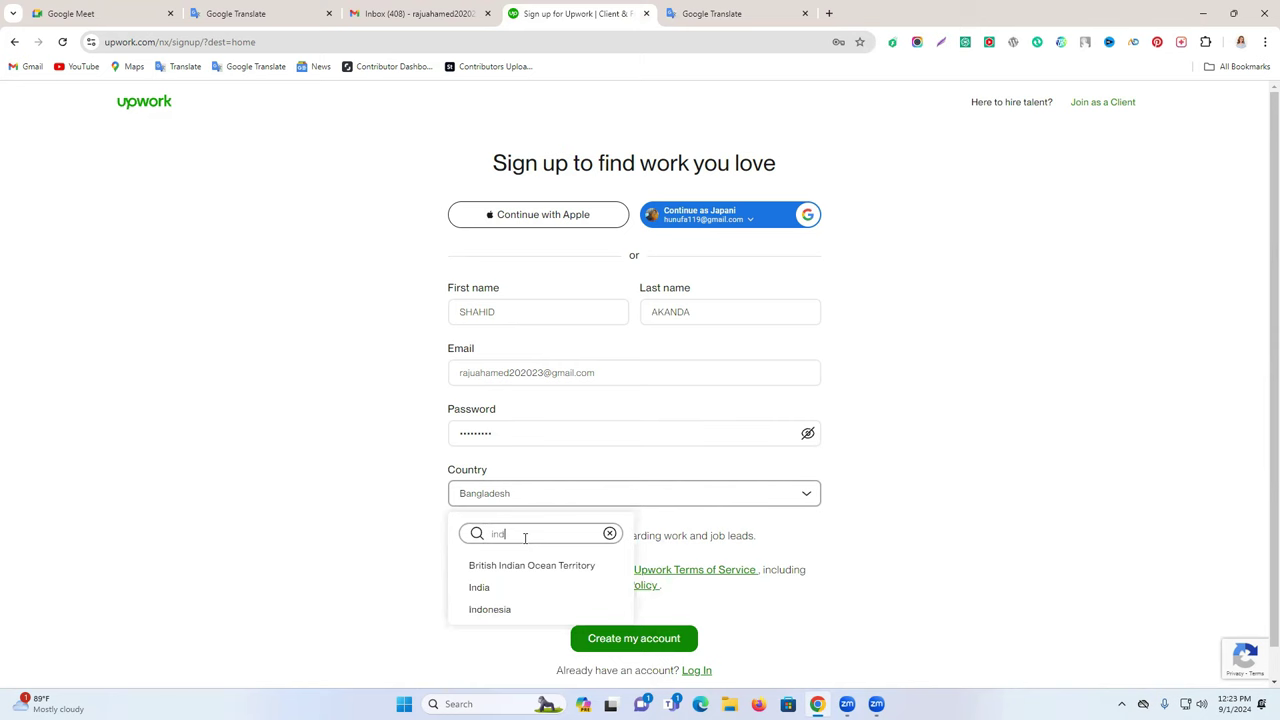
pyautogui.click(887, 551)
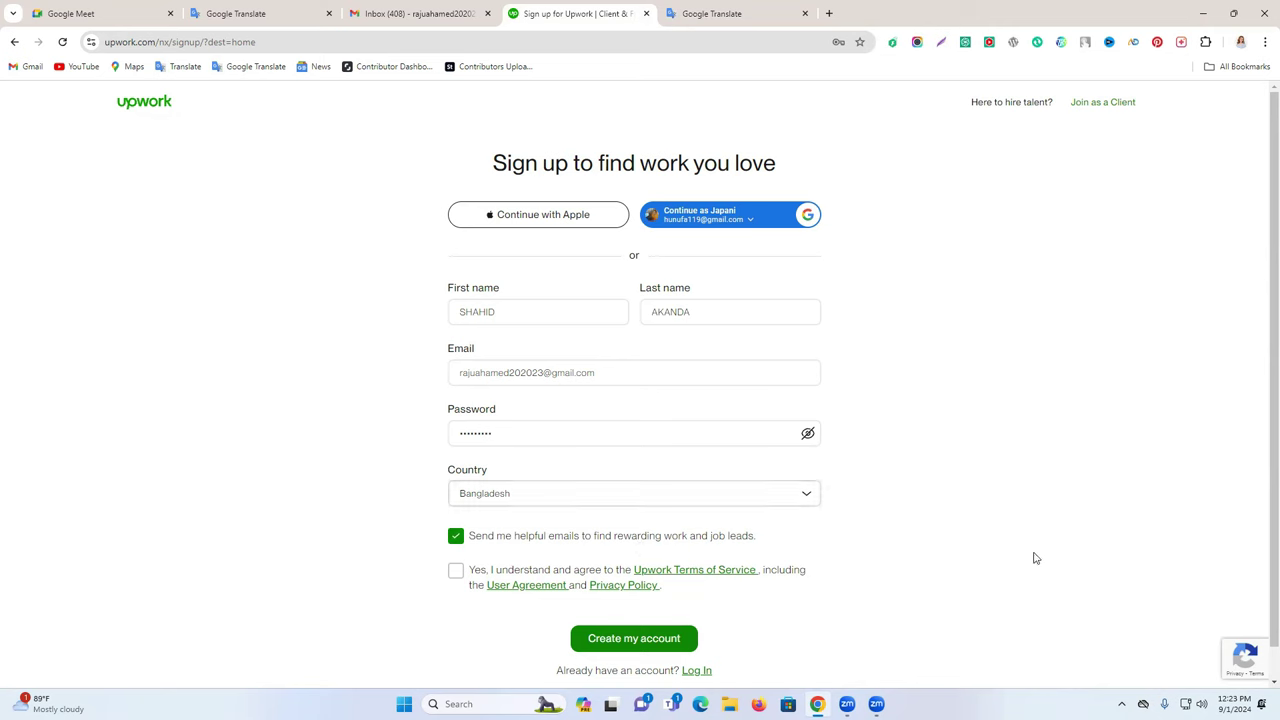
# - Accept the Terms of Service, create the account, decline saving the password, then switch to Gmail
pyautogui.scroll(-1, 1050, 575)
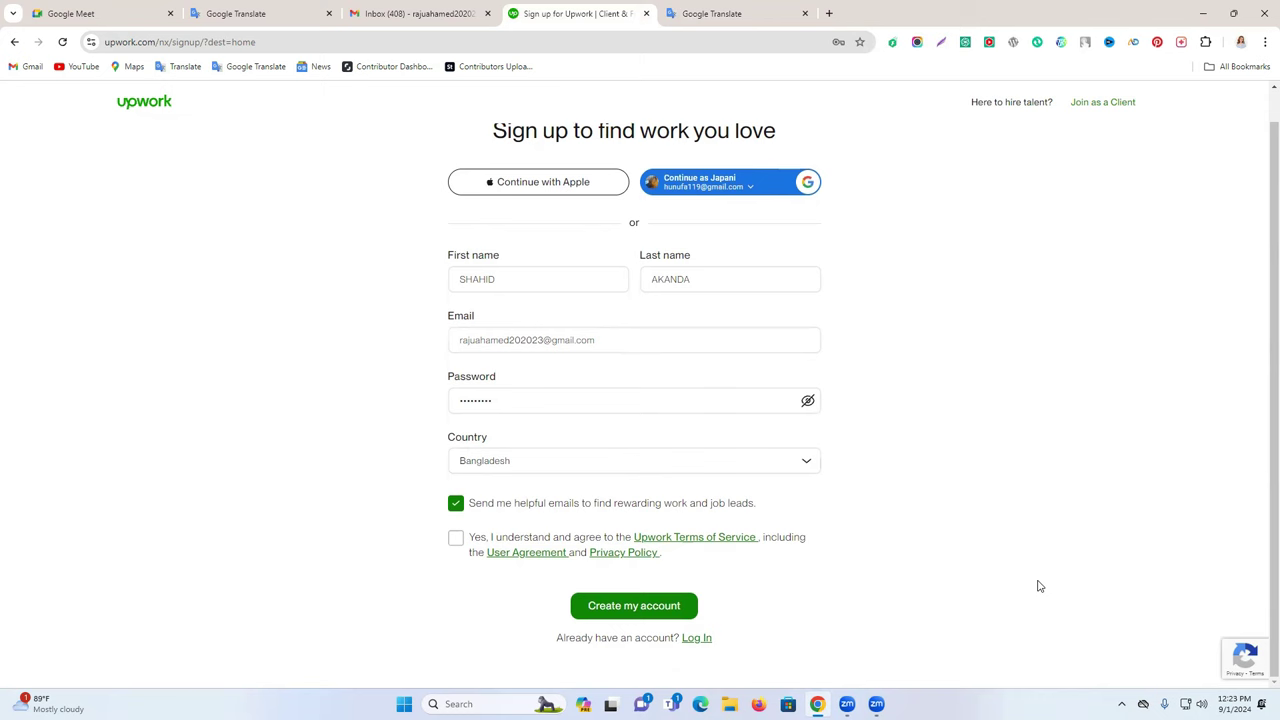
pyautogui.click(455, 540)
pyautogui.click(632, 610)
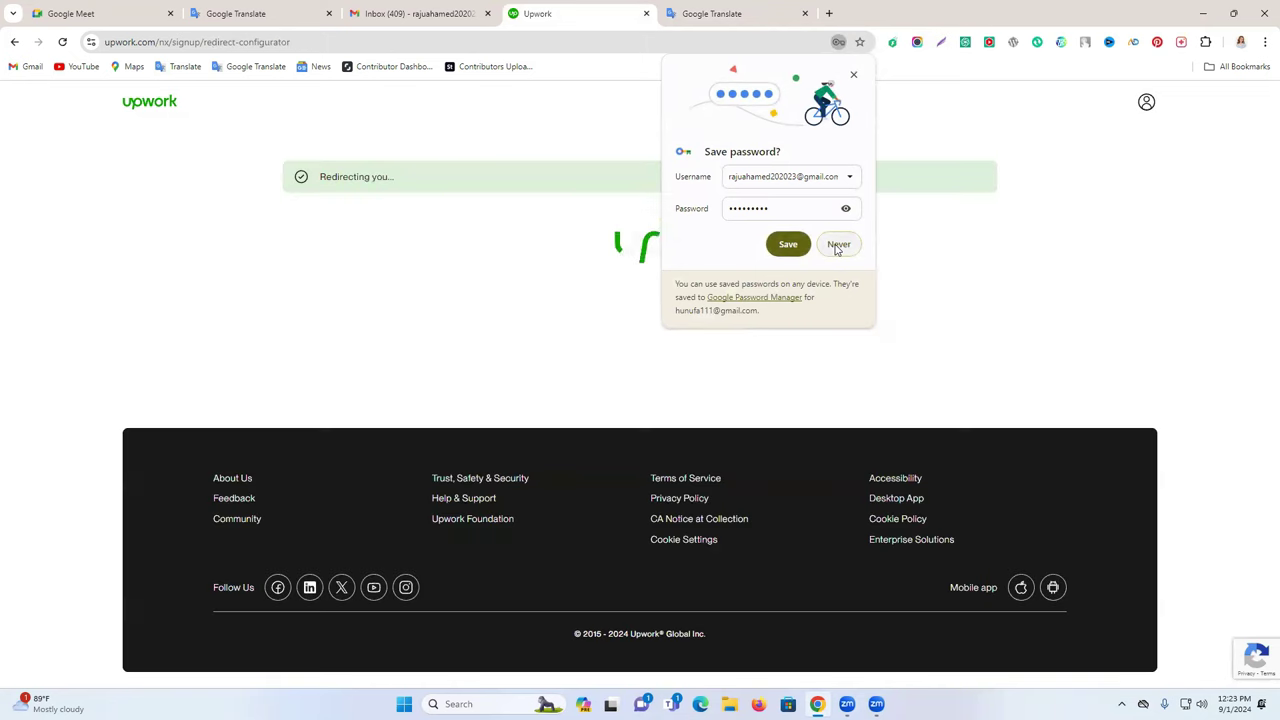
pyautogui.click(837, 246)
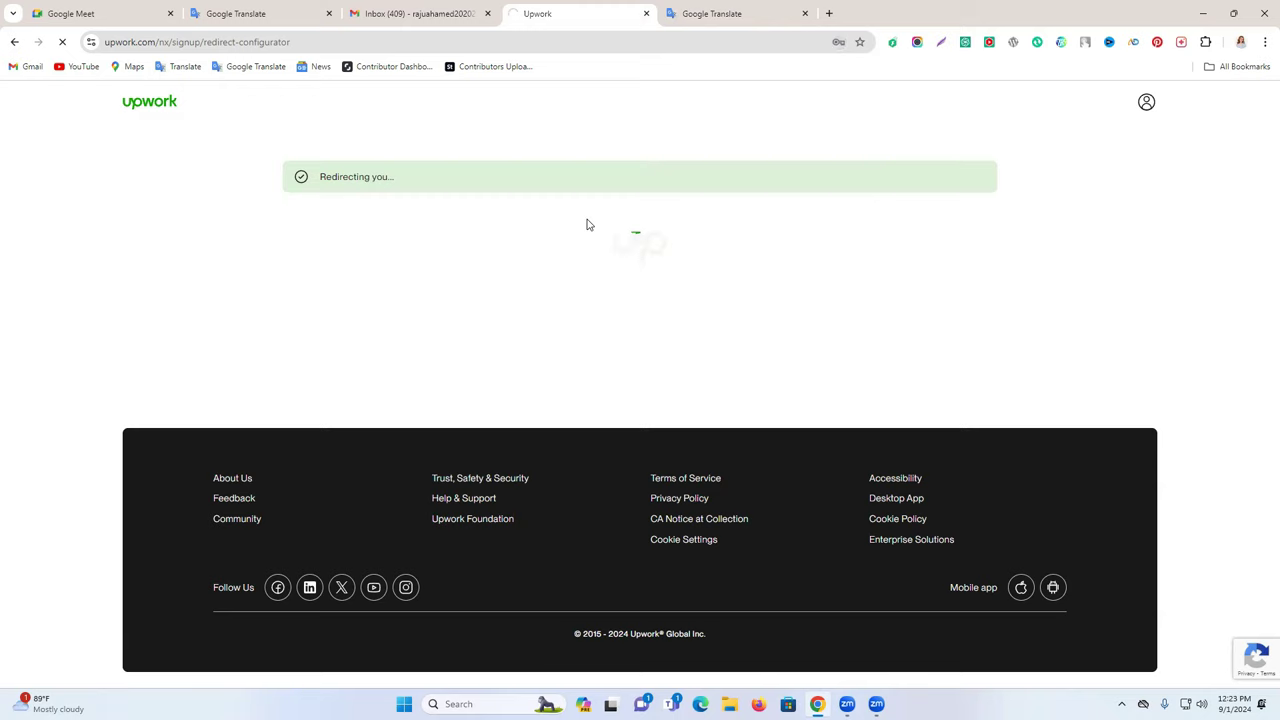
pyautogui.moveTo(532, 287); pyautogui.dragTo(765, 287)
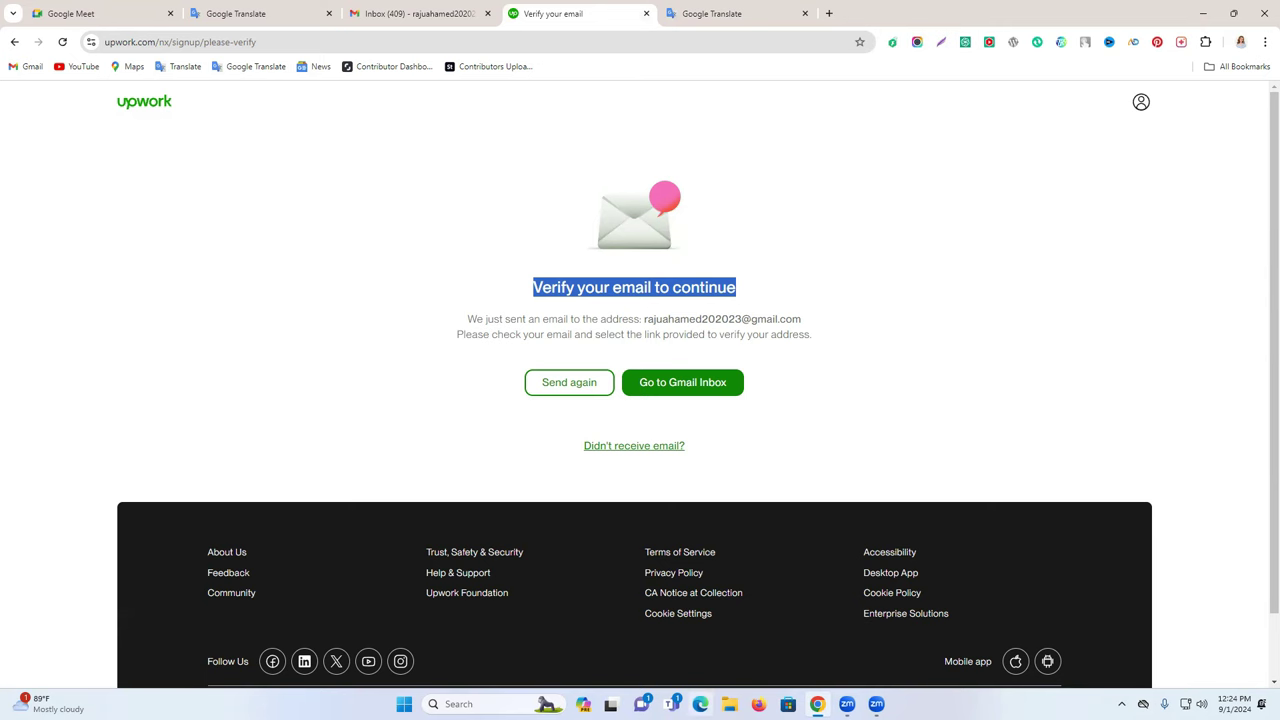
pyautogui.click(406, 18)
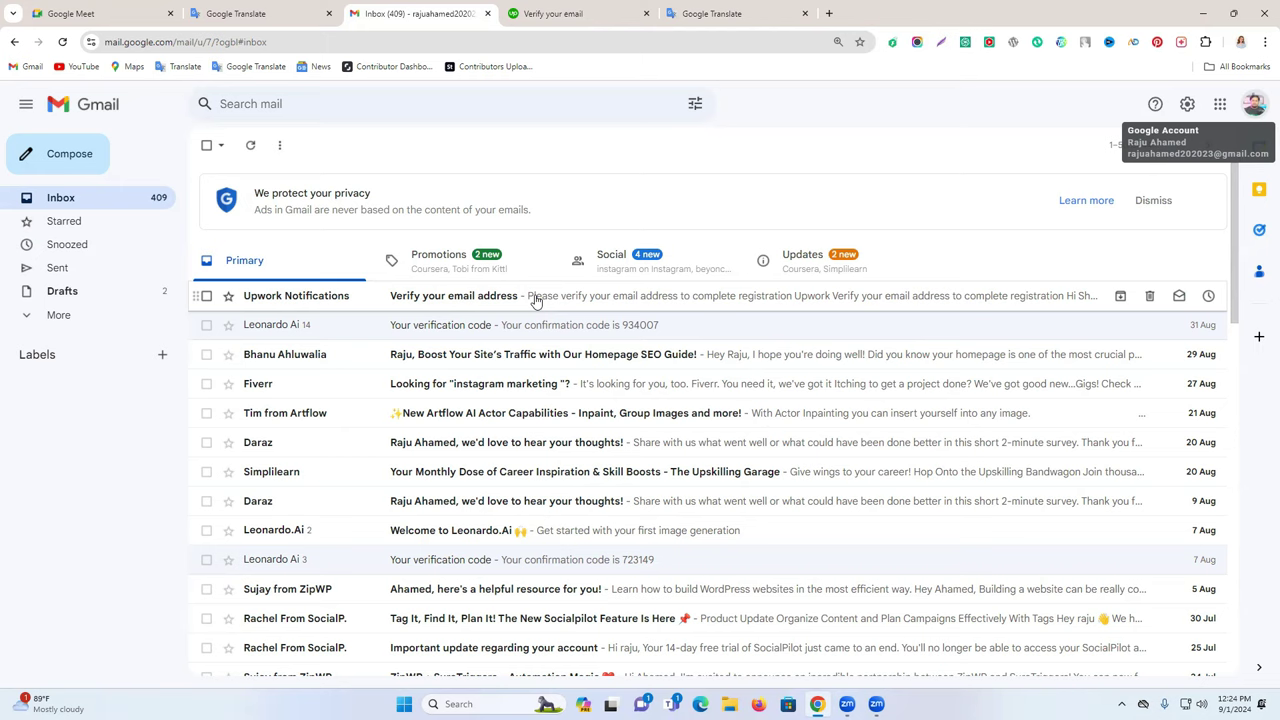
# - Open the Upwork verification email, copy the Verify Email link address, and follow the link
pyautogui.click(480, 304)
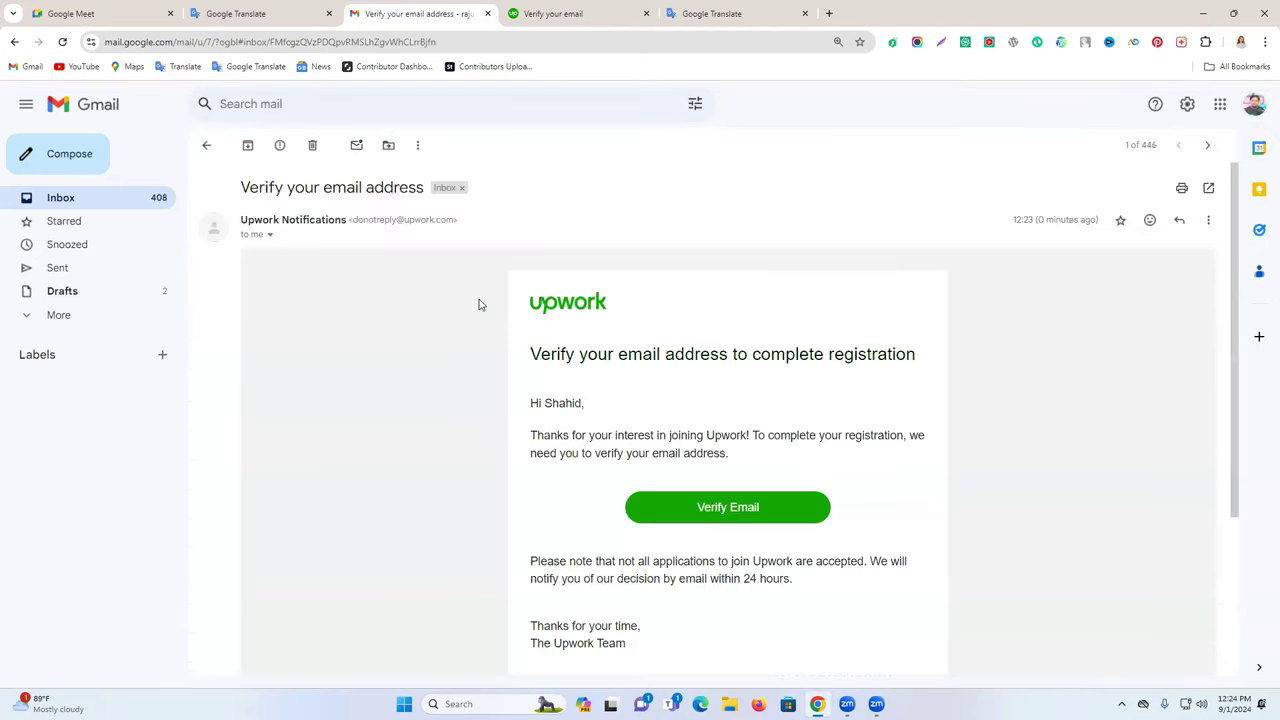
pyautogui.rightClick(750, 512)
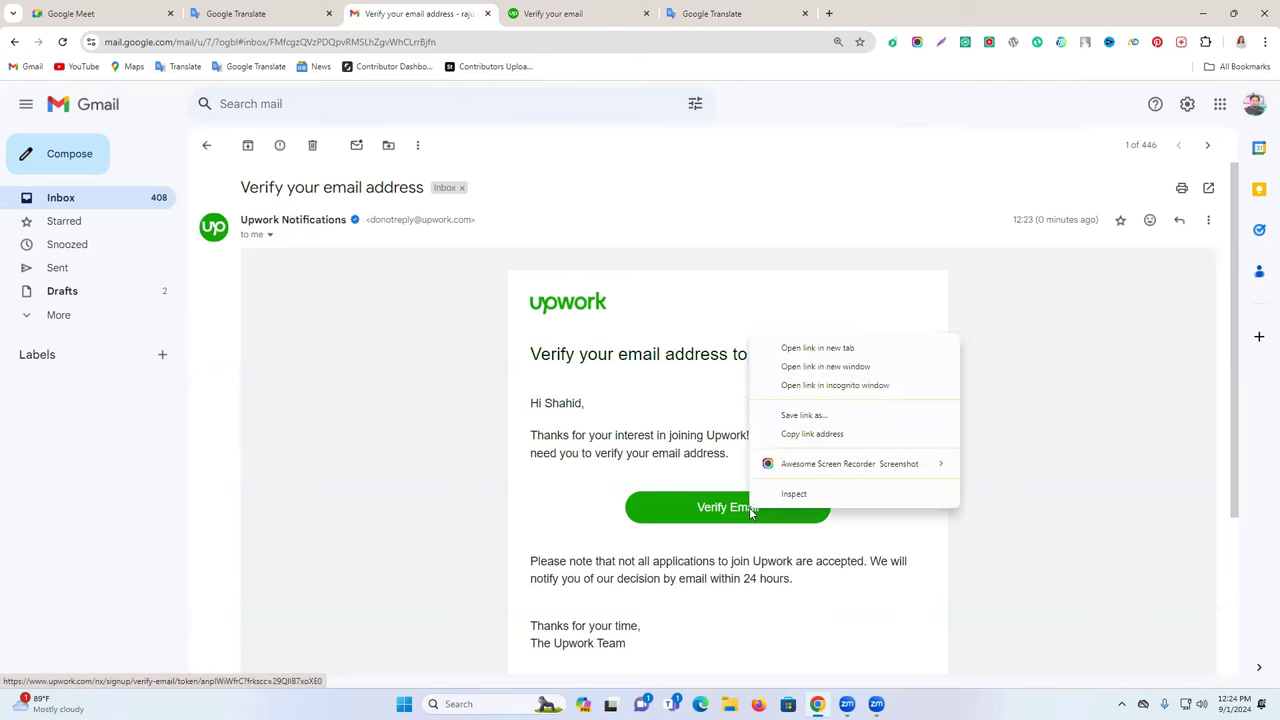
pyautogui.click(822, 435)
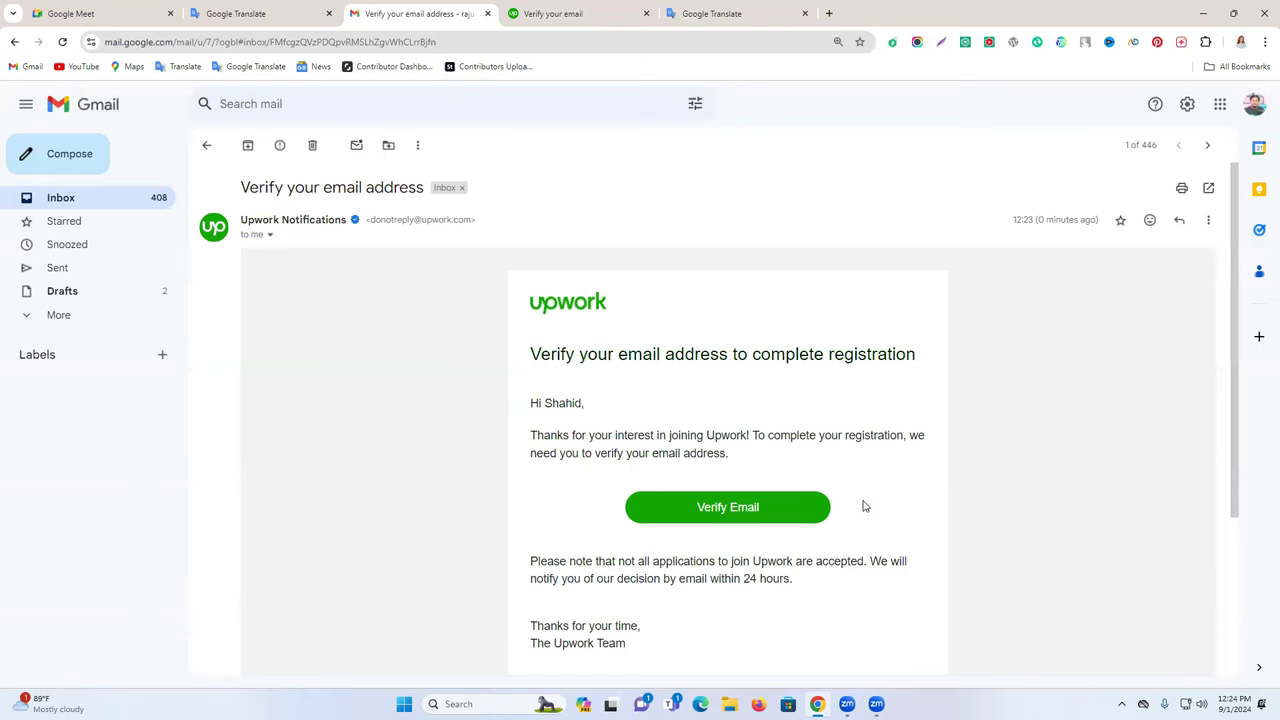
pyautogui.click(749, 511)
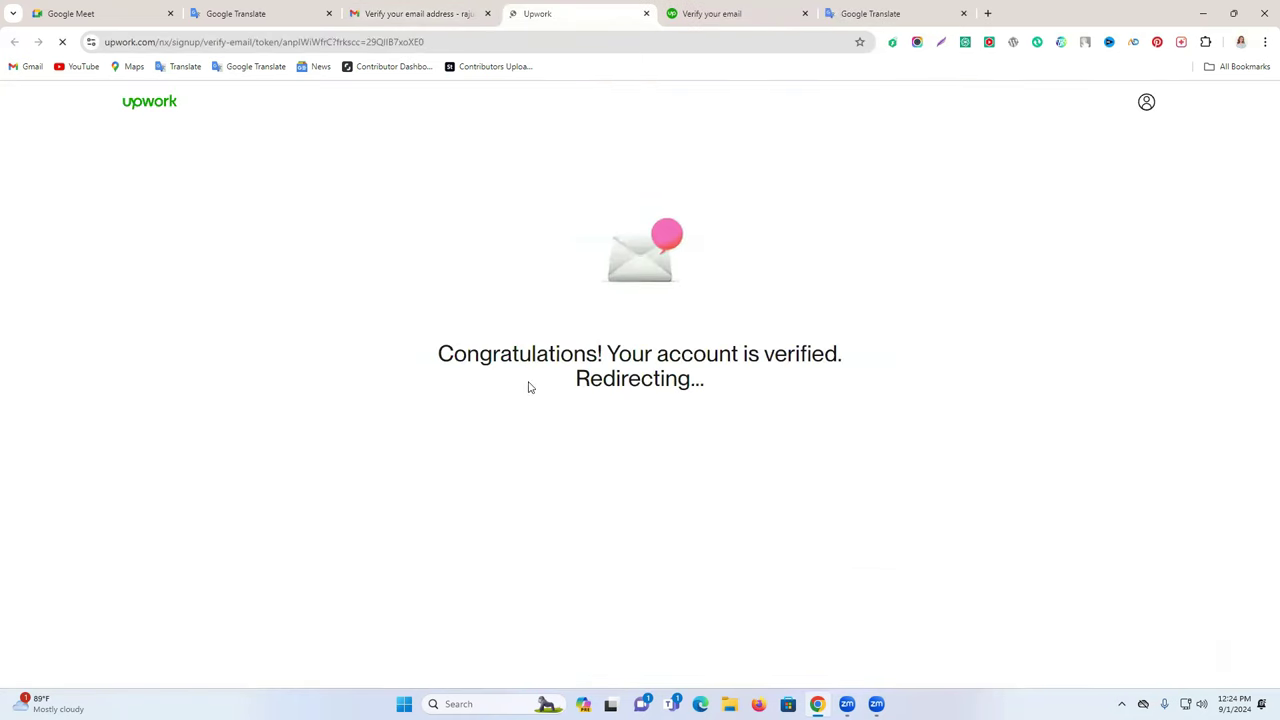
# - Read the create-profile welcome page, highlighting the account-verified message and profile lines, then deselect
pyautogui.moveTo(453, 353); pyautogui.dragTo(810, 358)
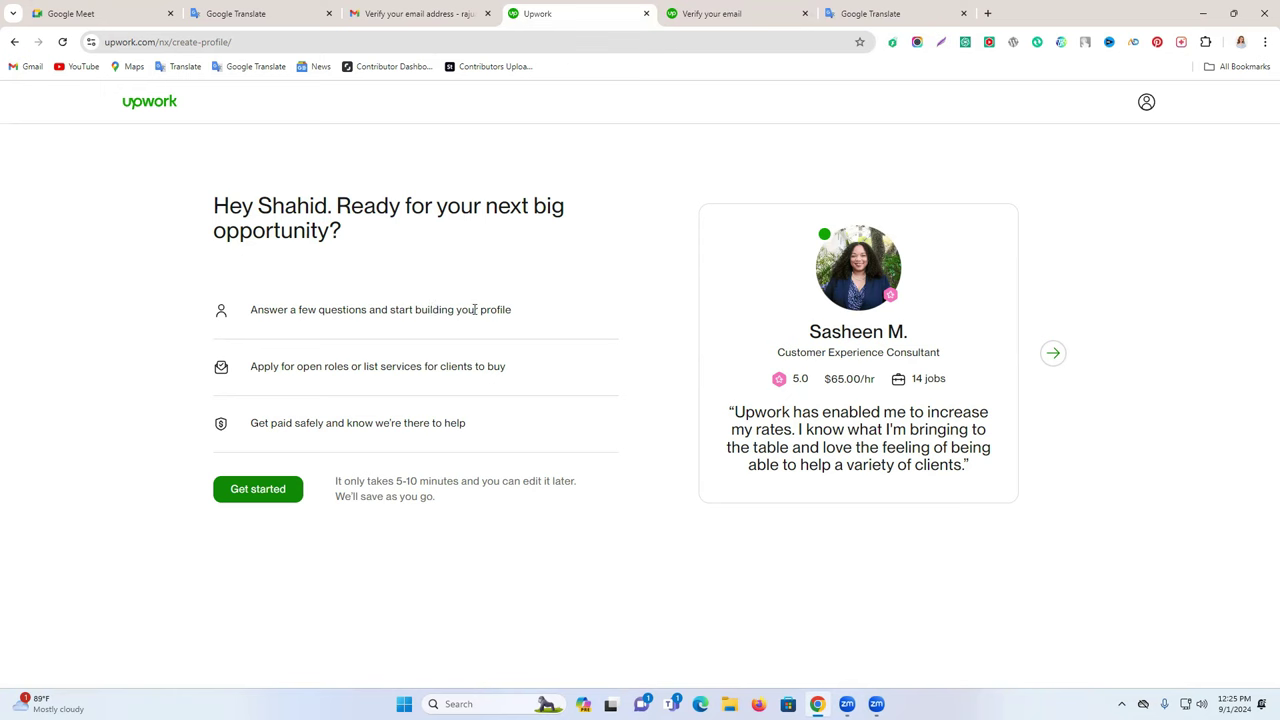
pyautogui.moveTo(831, 378); pyautogui.dragTo(878, 380)
pyautogui.moveTo(250, 304); pyautogui.dragTo(586, 317)
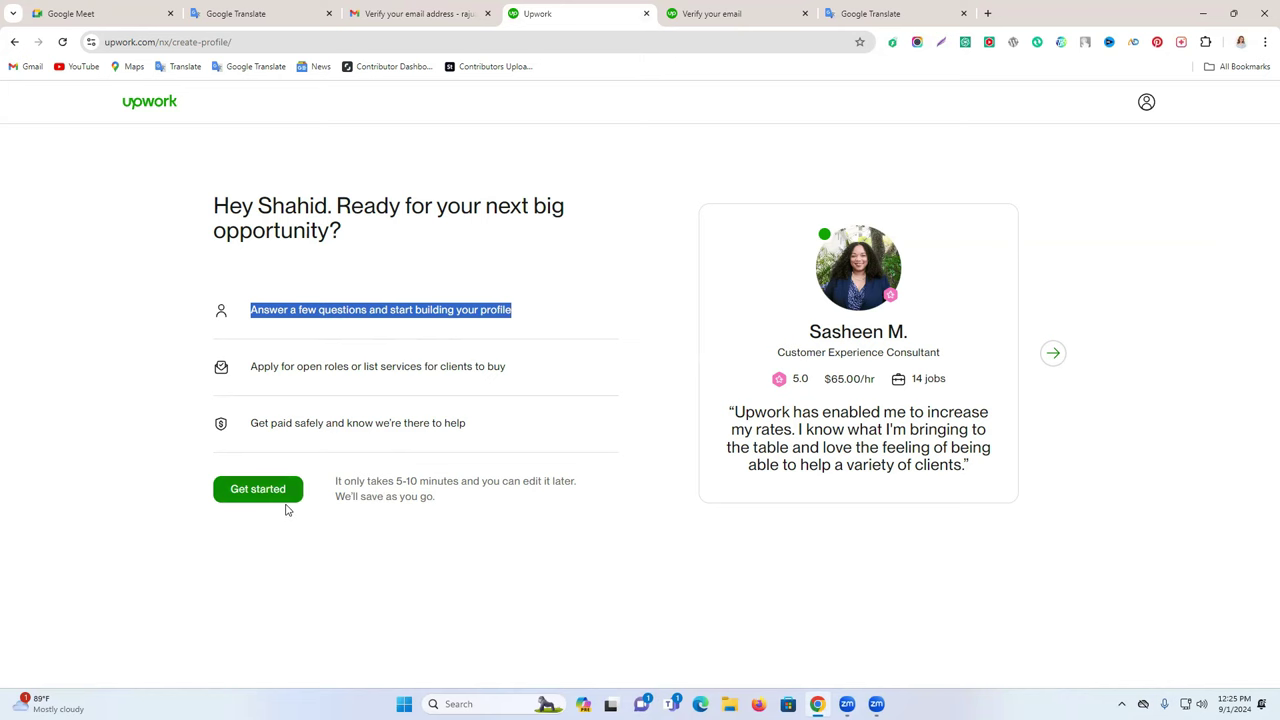
pyautogui.moveTo(372, 488); pyautogui.dragTo(505, 489)
pyautogui.click(349, 514)
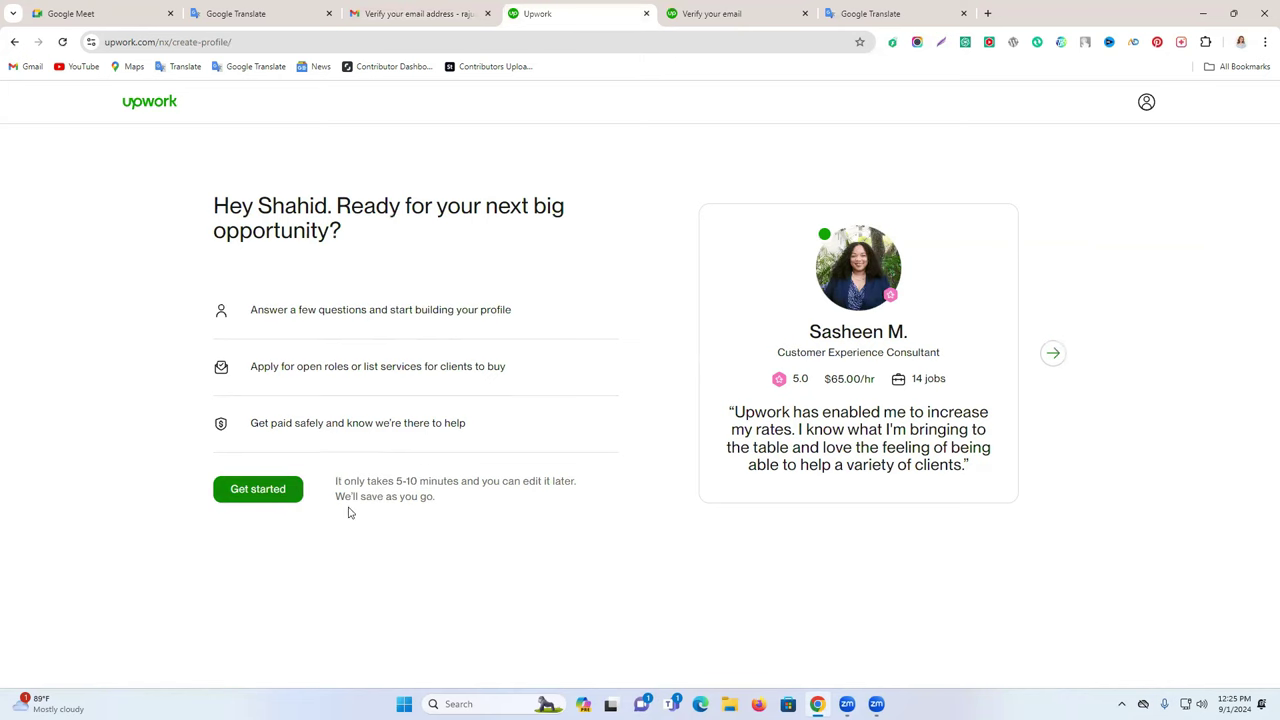
# - Get started on the profile, choose 'I am an expert', and advance to the next question
pyautogui.click(244, 498)
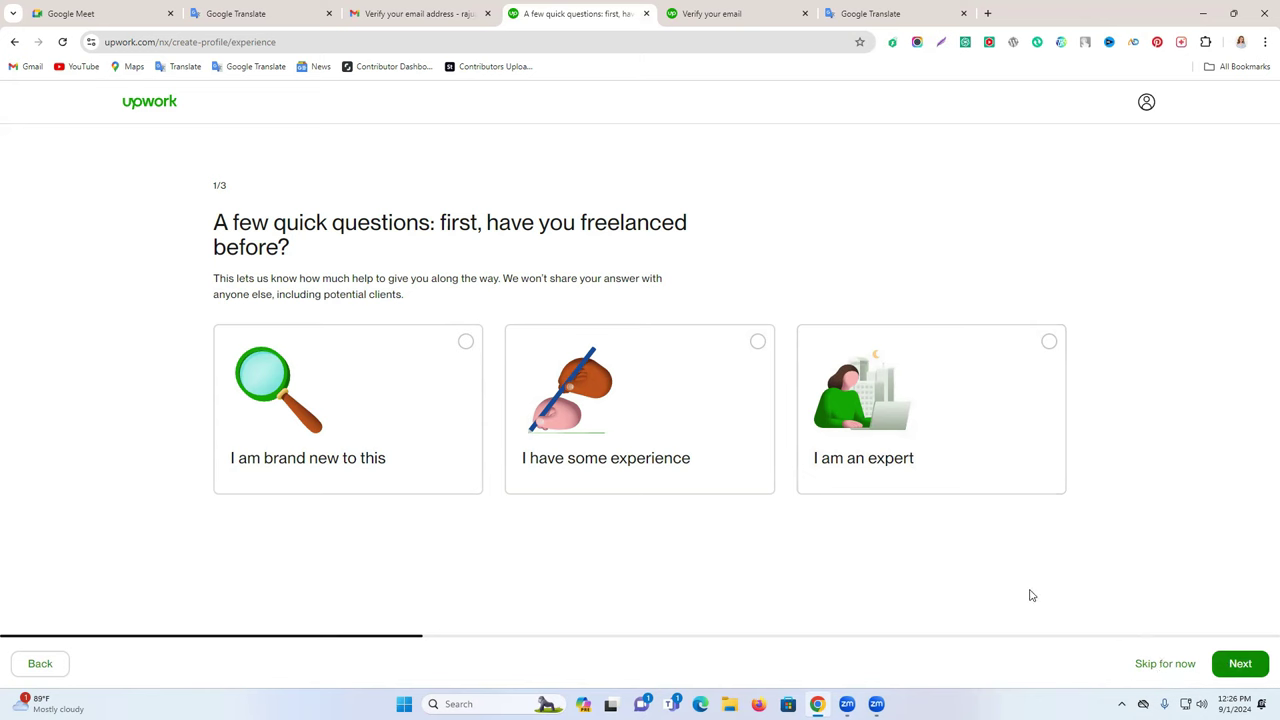
pyautogui.click(963, 399)
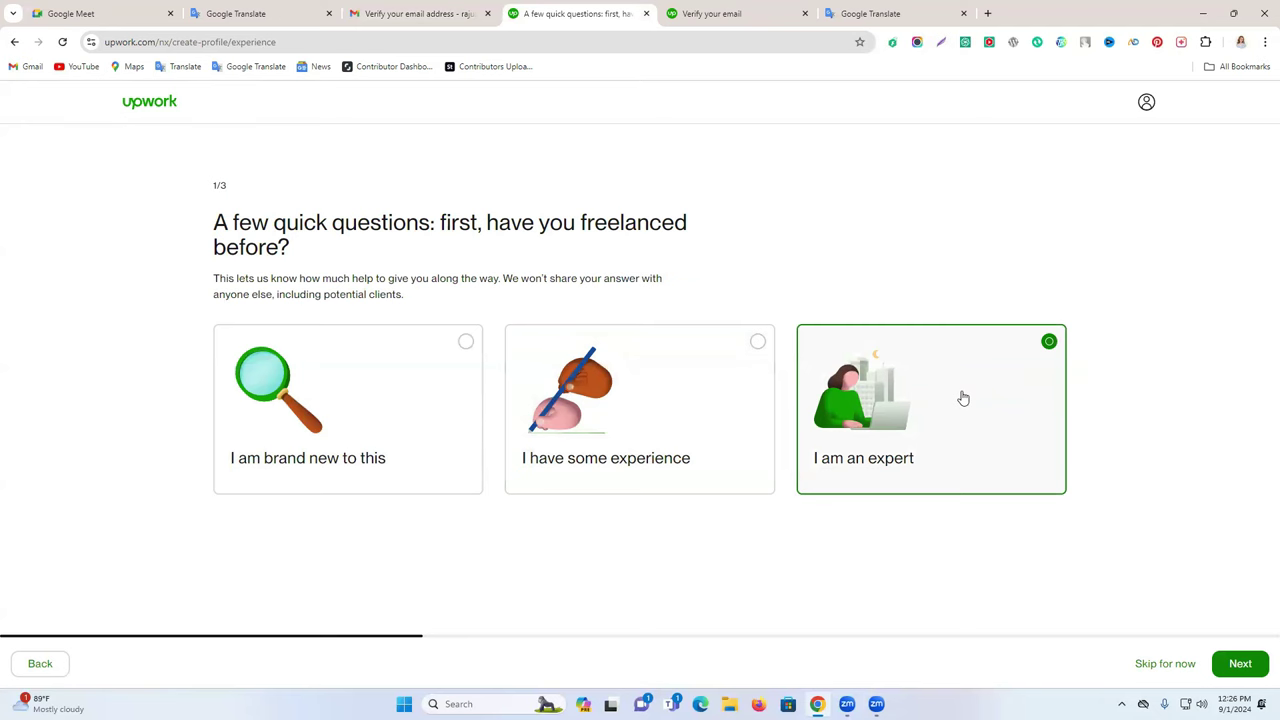
pyautogui.click(1246, 658)
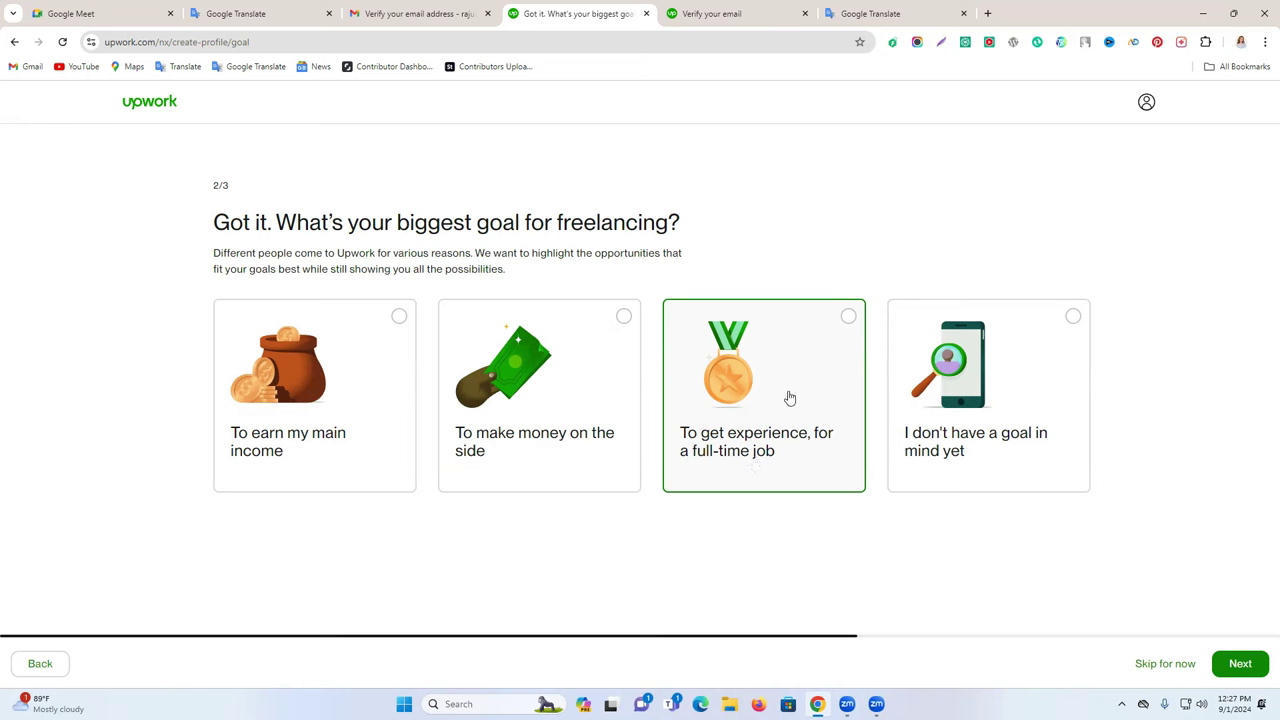
# - Choose 'To get experience, for a full-time job' and continue to the work-preference question
pyautogui.click(790, 398)
pyautogui.click(1239, 665)
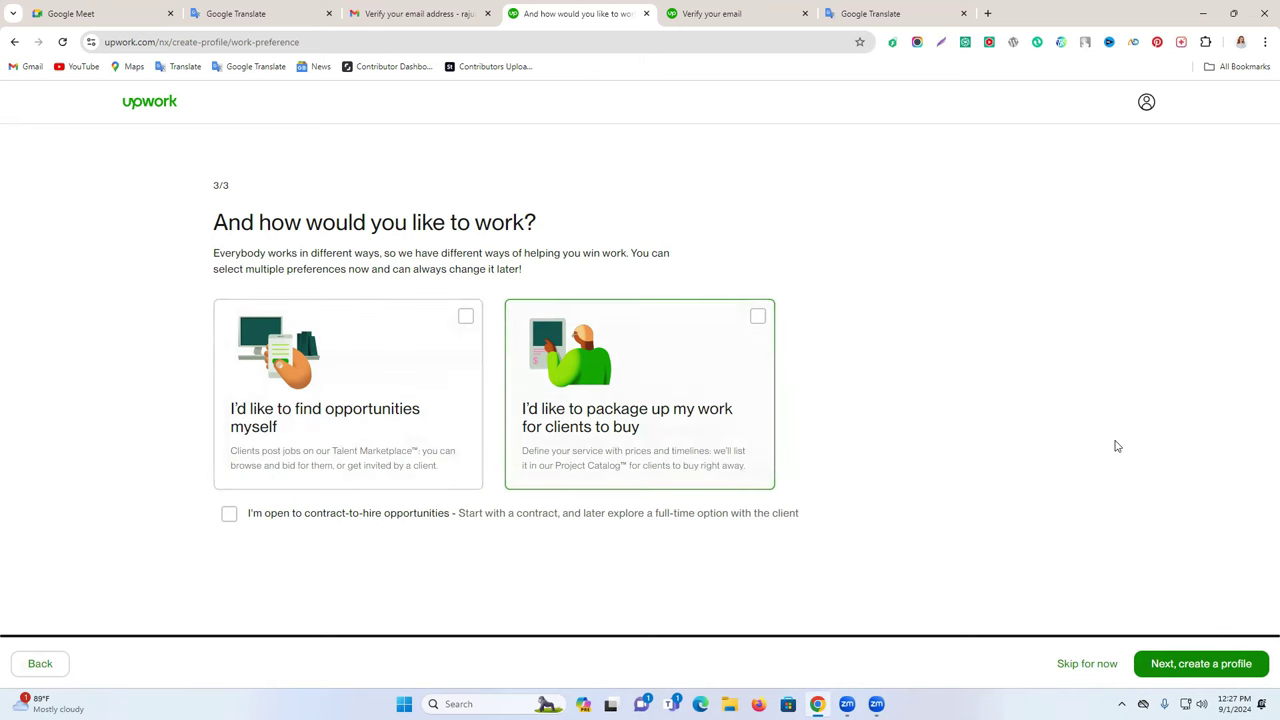
# - Skip the 'How would you like to work?' question to reach profile step 1 of 10
pyautogui.click(1086, 665)
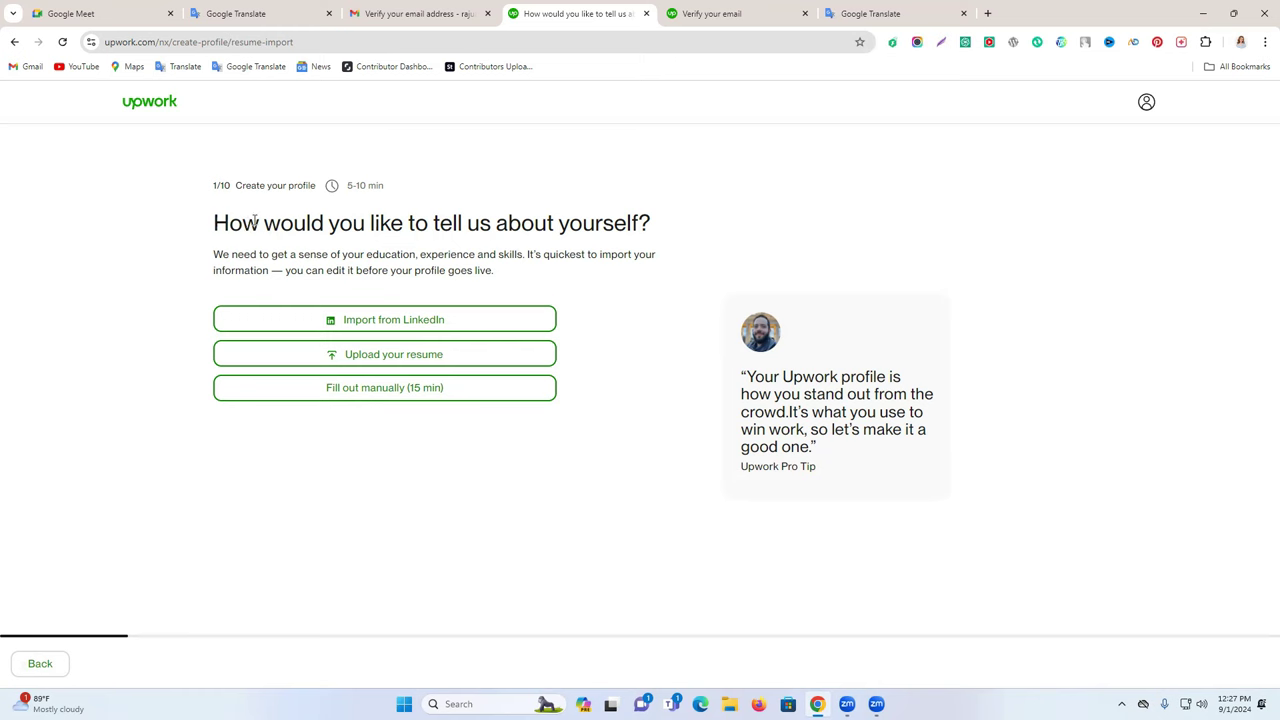
# - Choose 'Fill out manually (15 min)' to build the profile by hand
pyautogui.moveTo(260, 222); pyautogui.dragTo(661, 244)
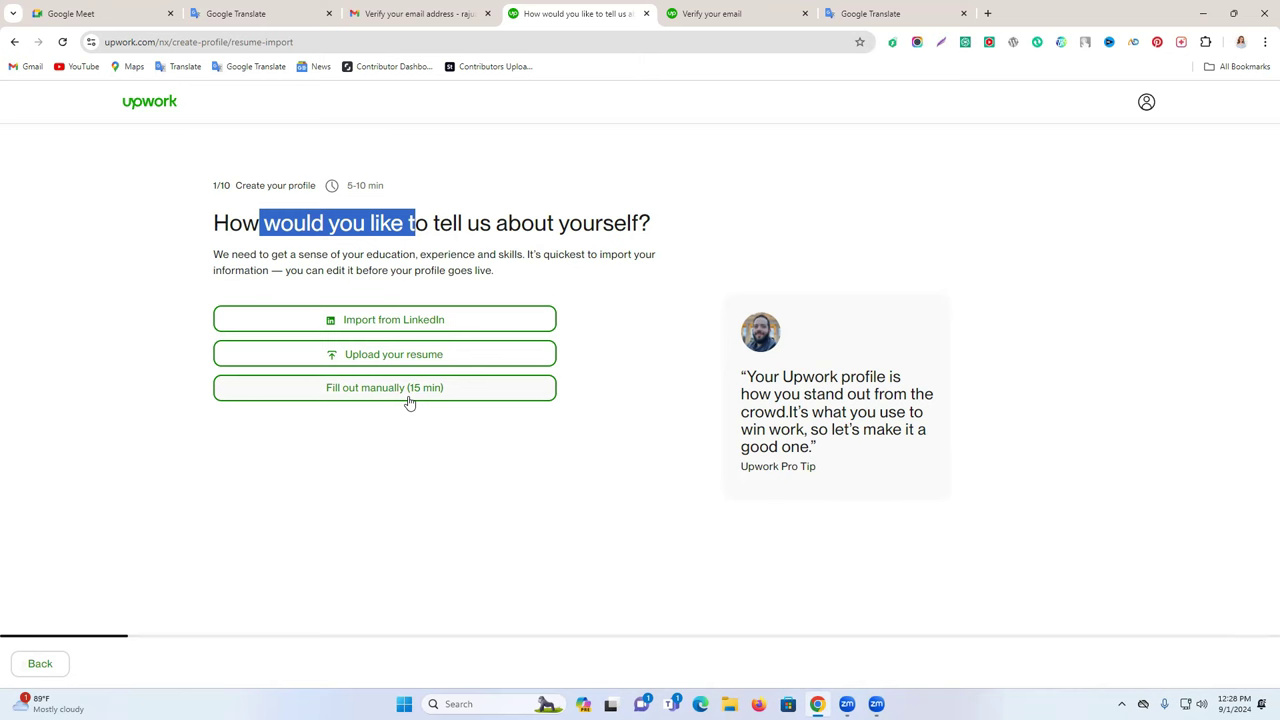
pyautogui.click(409, 401)
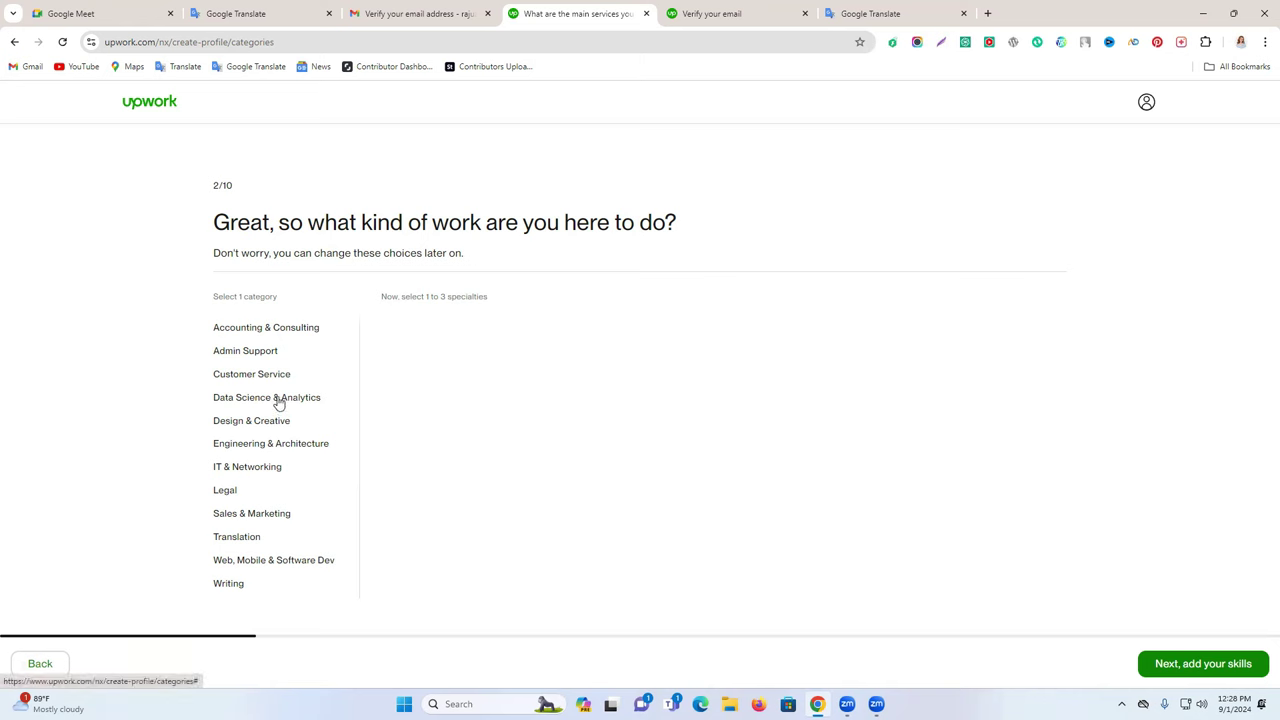
# - Under Sales & Marketing, select Digital Marketing and Marketing, PR & Brand Strategy as specialties
pyautogui.click(255, 516)
pyautogui.click(392, 334)
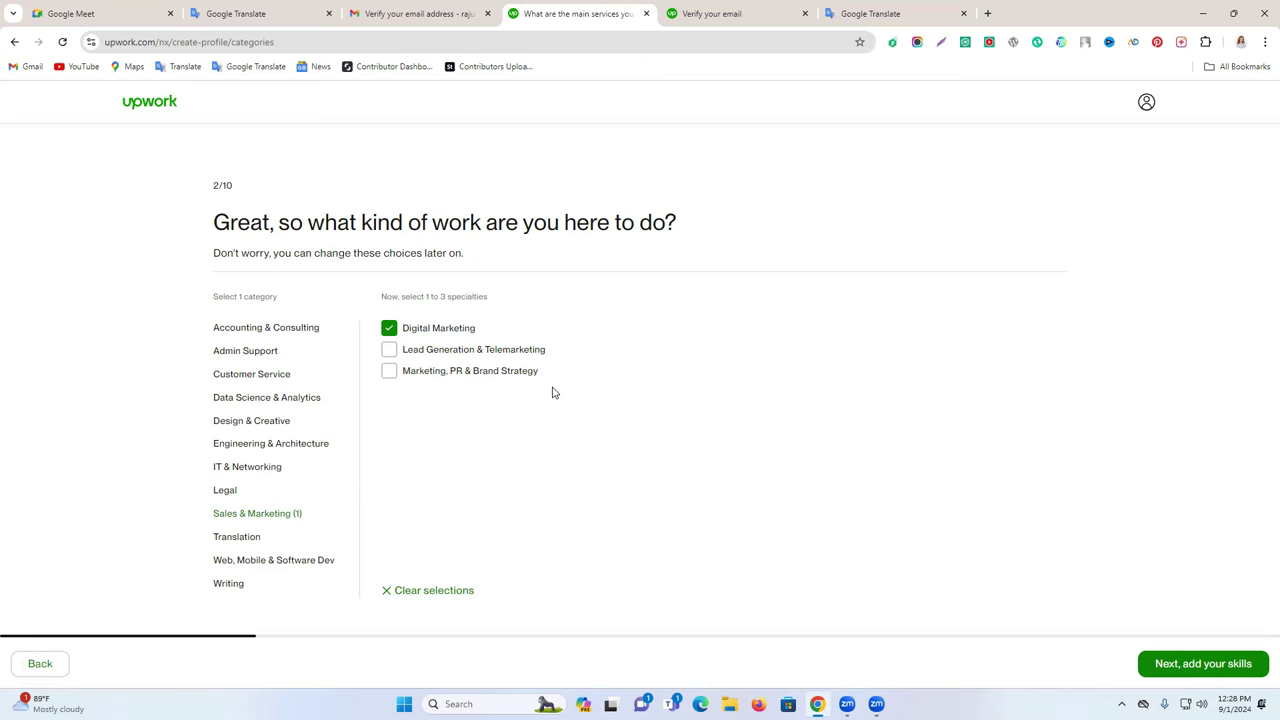
pyautogui.click(463, 373)
pyautogui.click(229, 584)
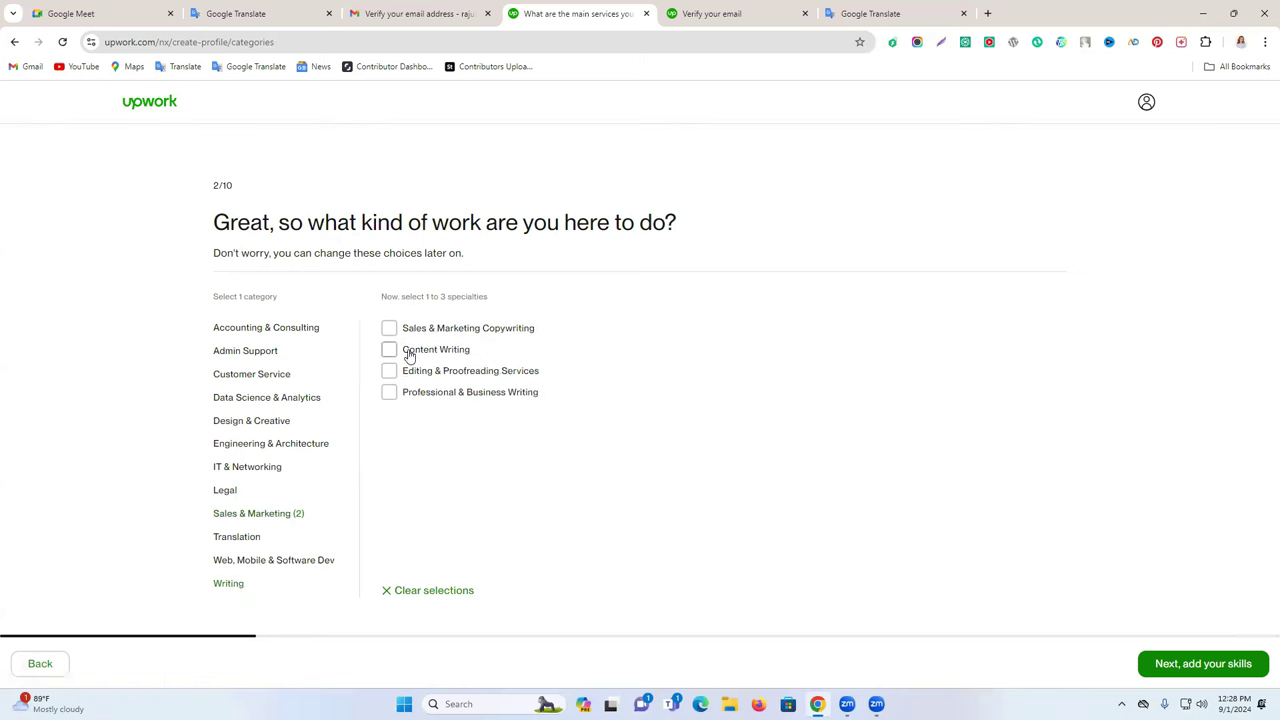
pyautogui.click(257, 560)
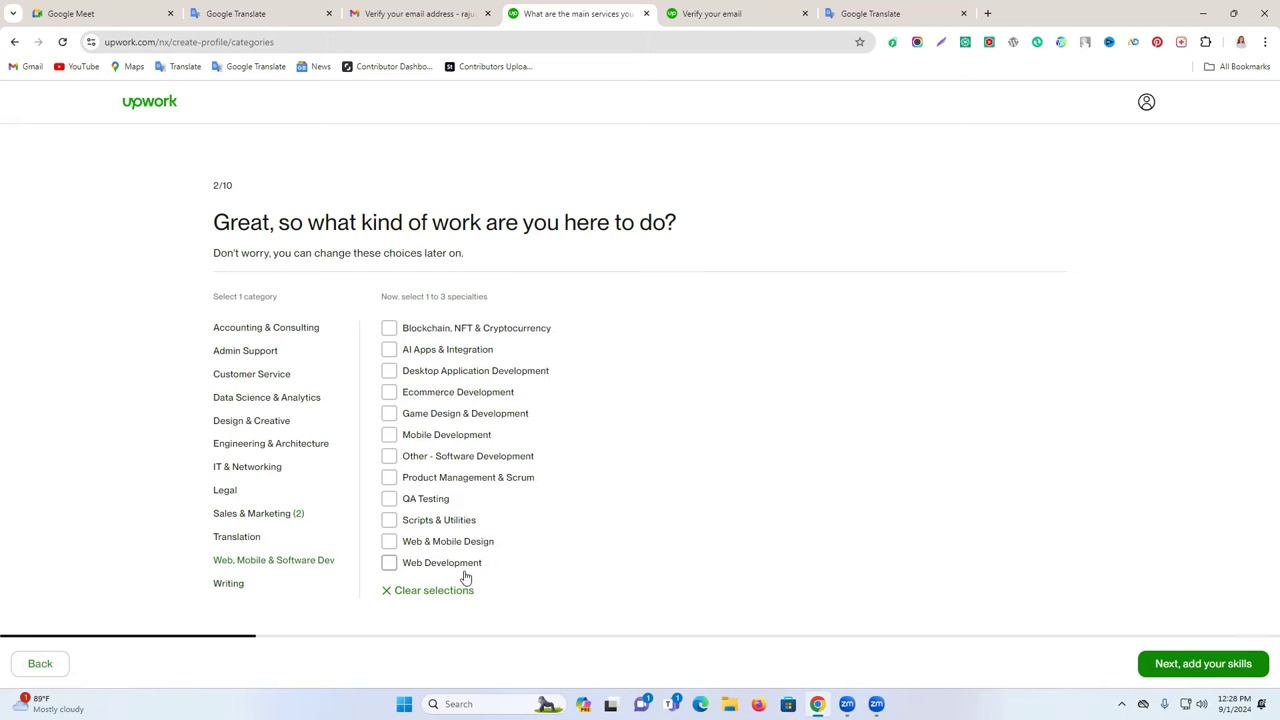
pyautogui.click(389, 565)
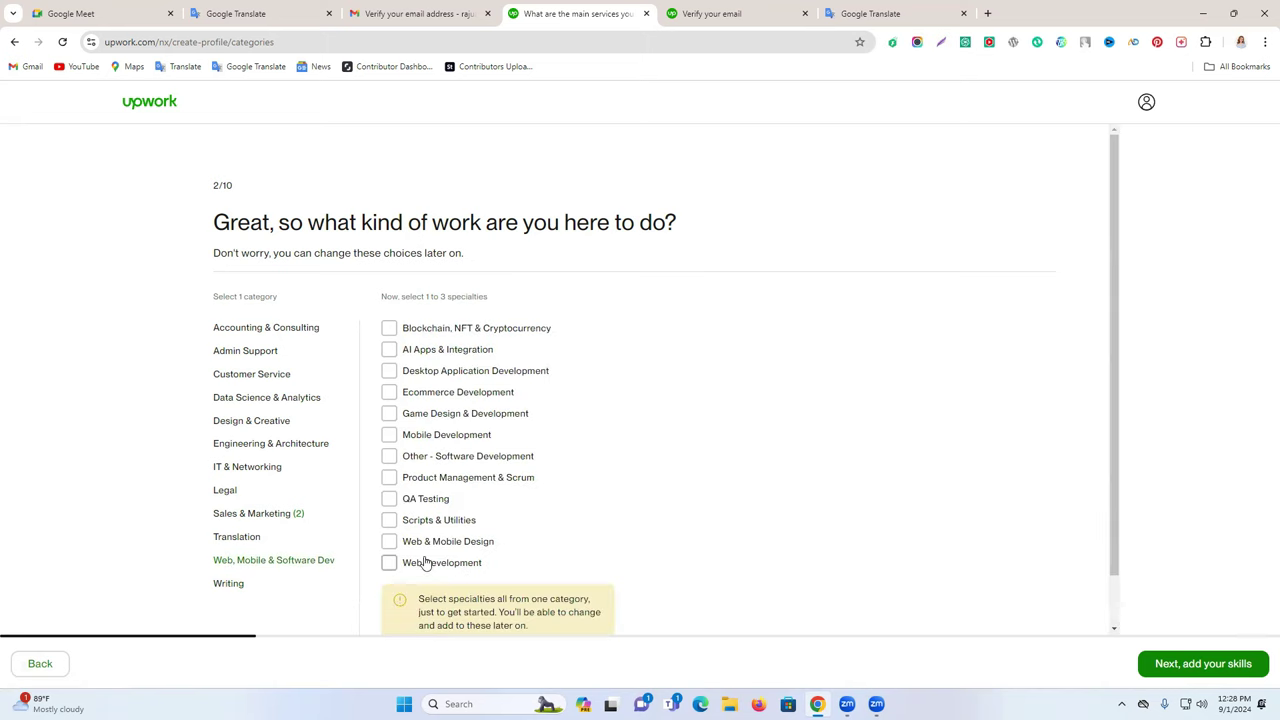
pyautogui.scroll(-1, 426, 560)
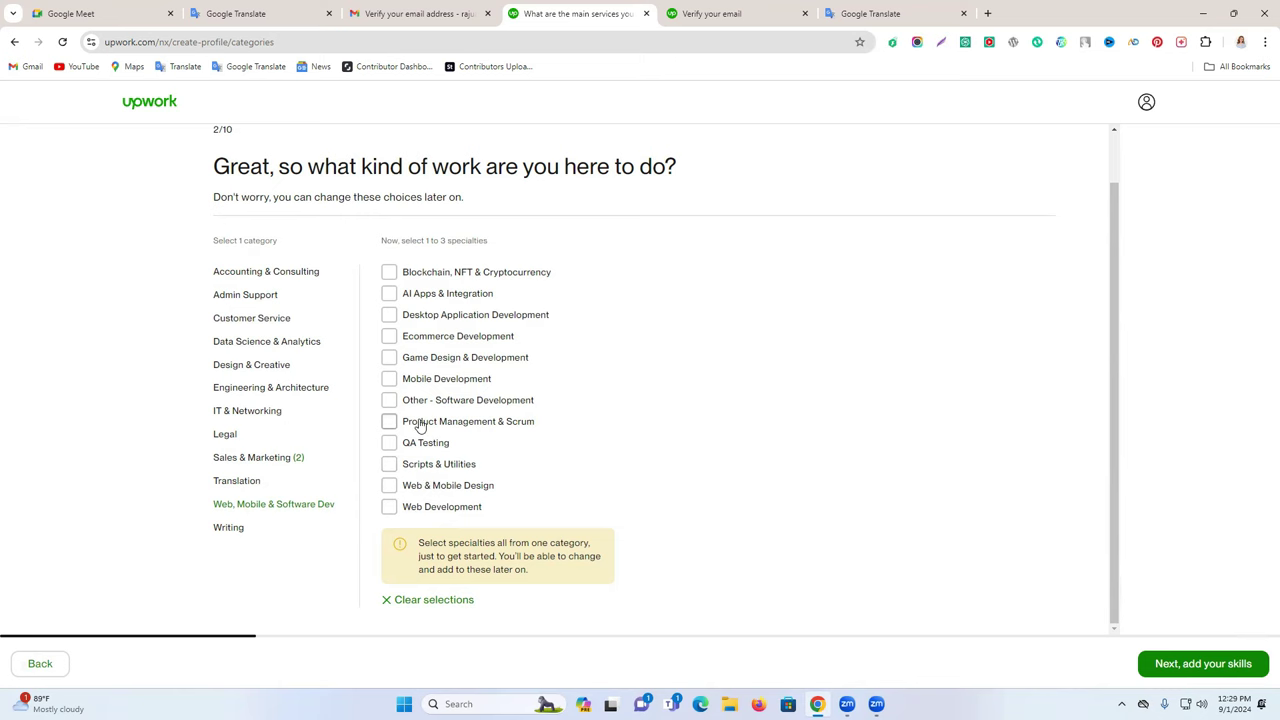
# - Add Lead Generation & Telemarketing as the third specialty and continue to the skills step
pyautogui.click(244, 482)
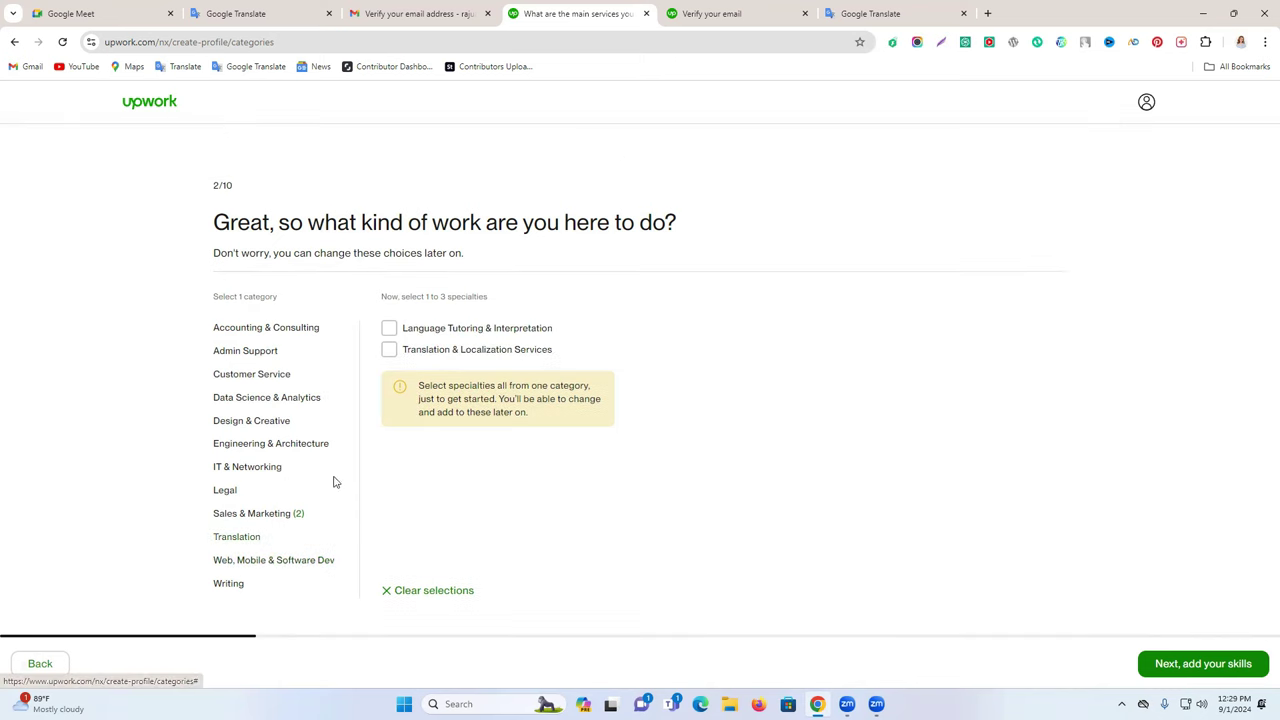
pyautogui.click(246, 515)
pyautogui.click(392, 349)
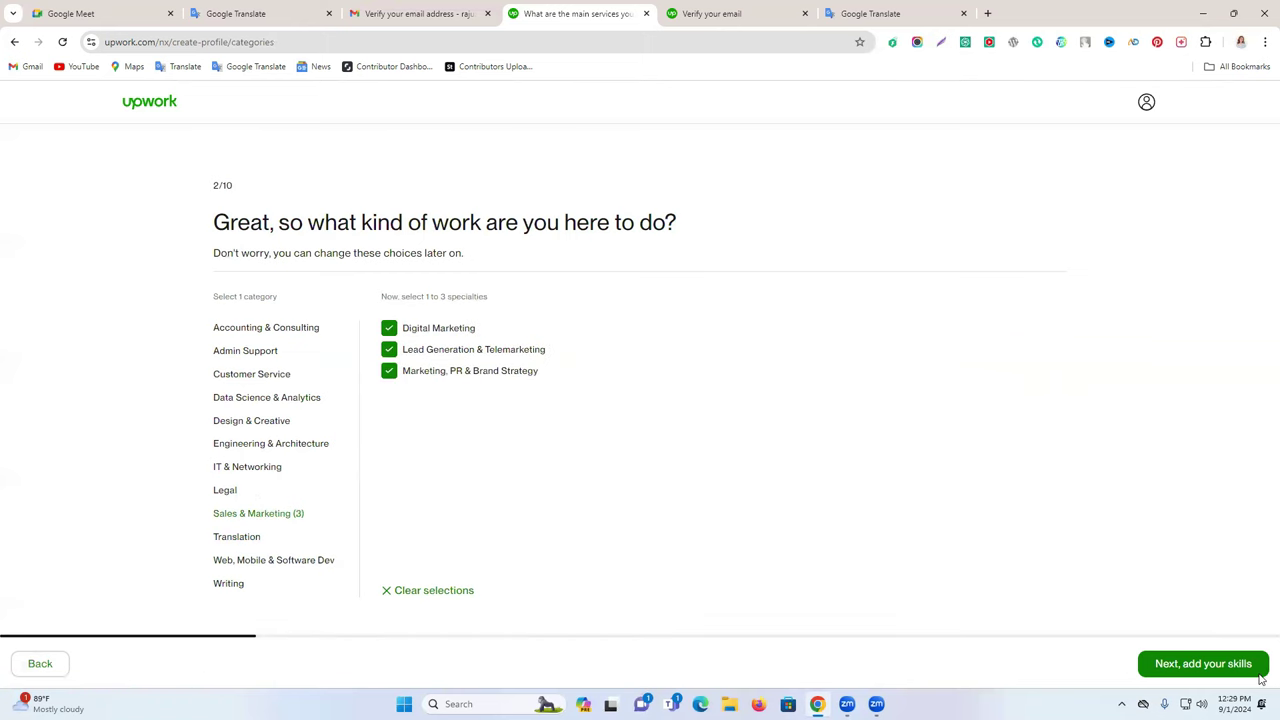
pyautogui.click(1170, 664)
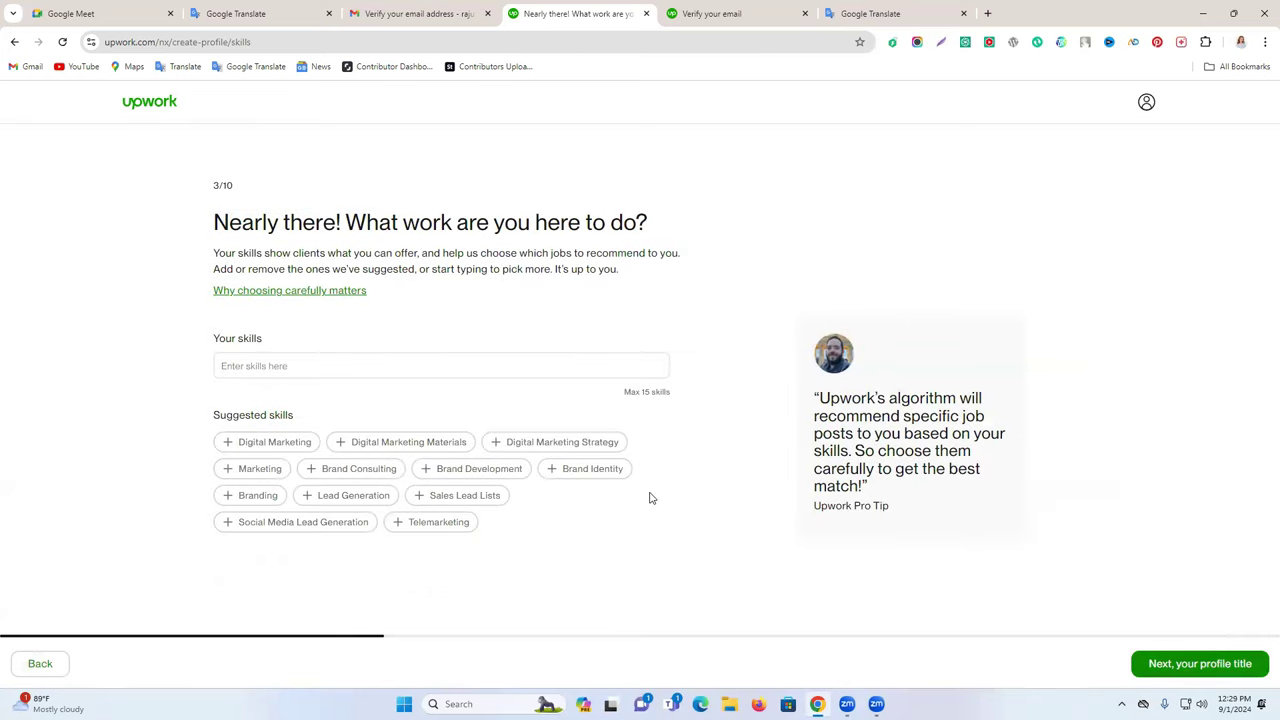
# - Add the suggested Digital Marketing skill, then clear a trial 'video' skill search
pyautogui.click(446, 360)
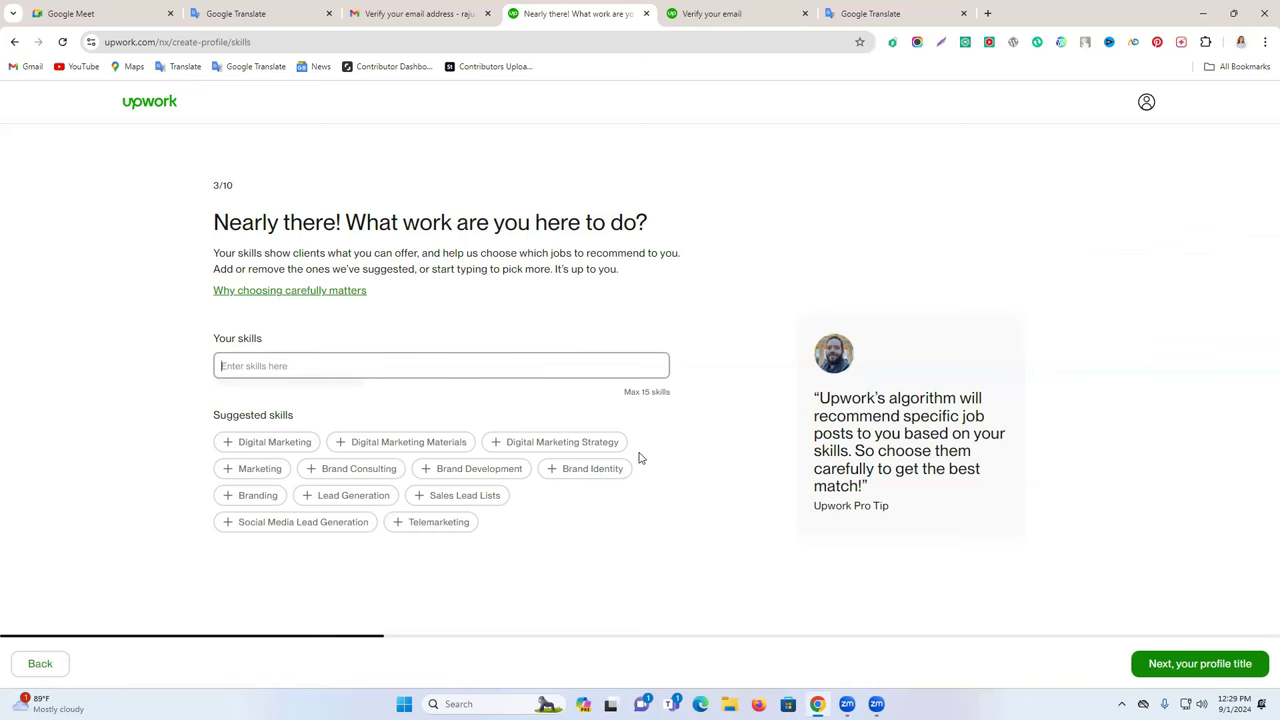
pyautogui.click(222, 445)
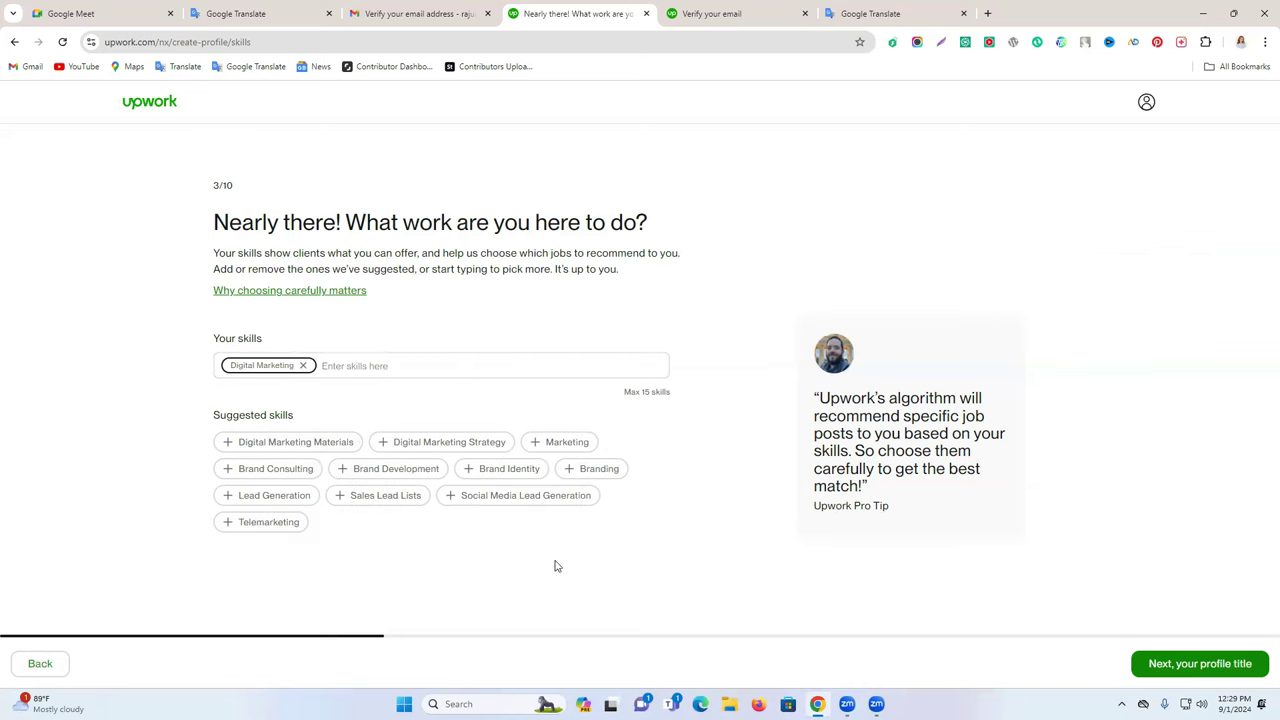
pyautogui.click(365, 365)
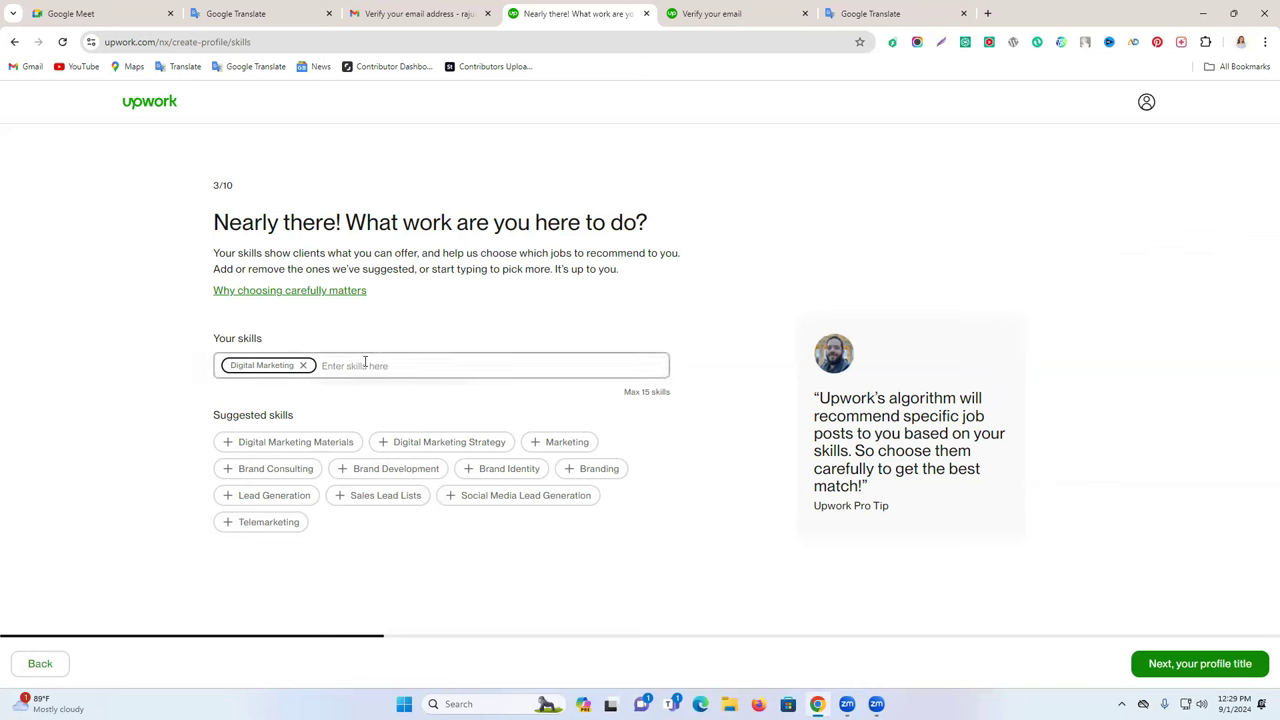
pyautogui.write('video')
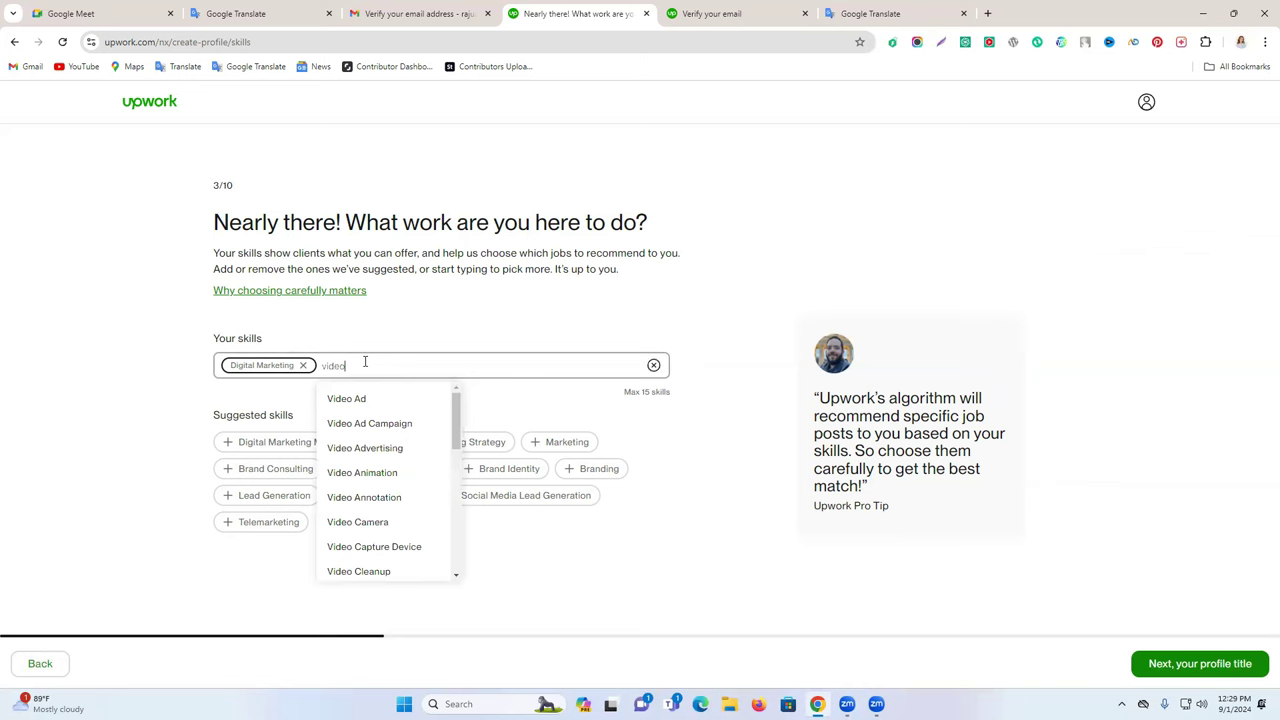
pyautogui.press('BackSpace')
pyautogui.press('BackSpace')
pyautogui.press('BackSpace')
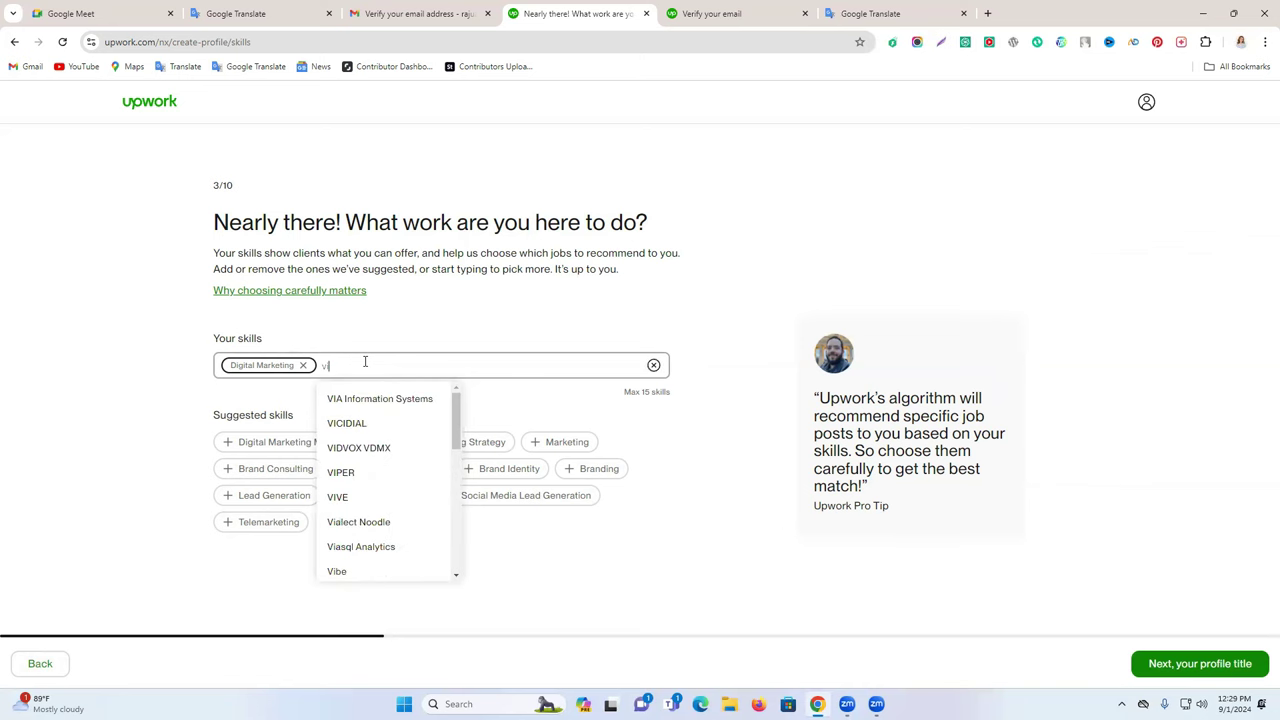
pyautogui.press('BackSpace')
pyautogui.press('BackSpace')
# - Search 'social media m' and add Social Media Management to the skills
pyautogui.write('so')
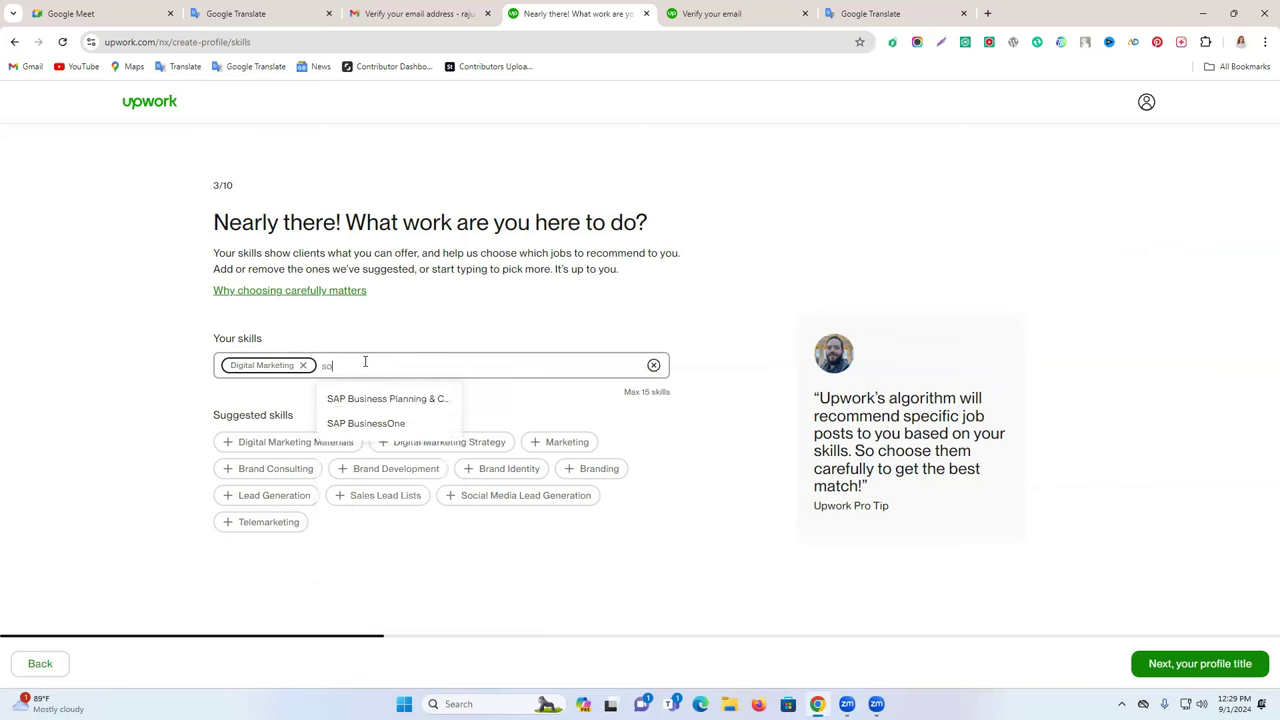
pyautogui.write('cial me')
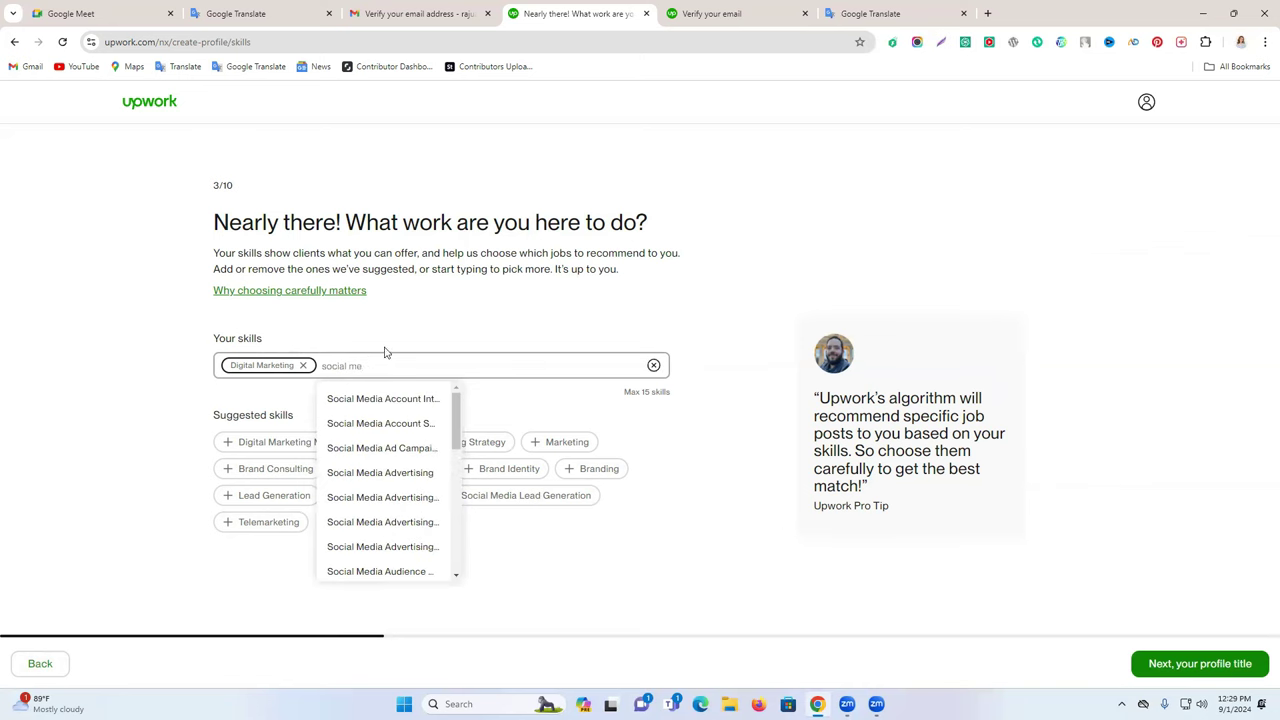
pyautogui.scroll(-2, 424, 535)
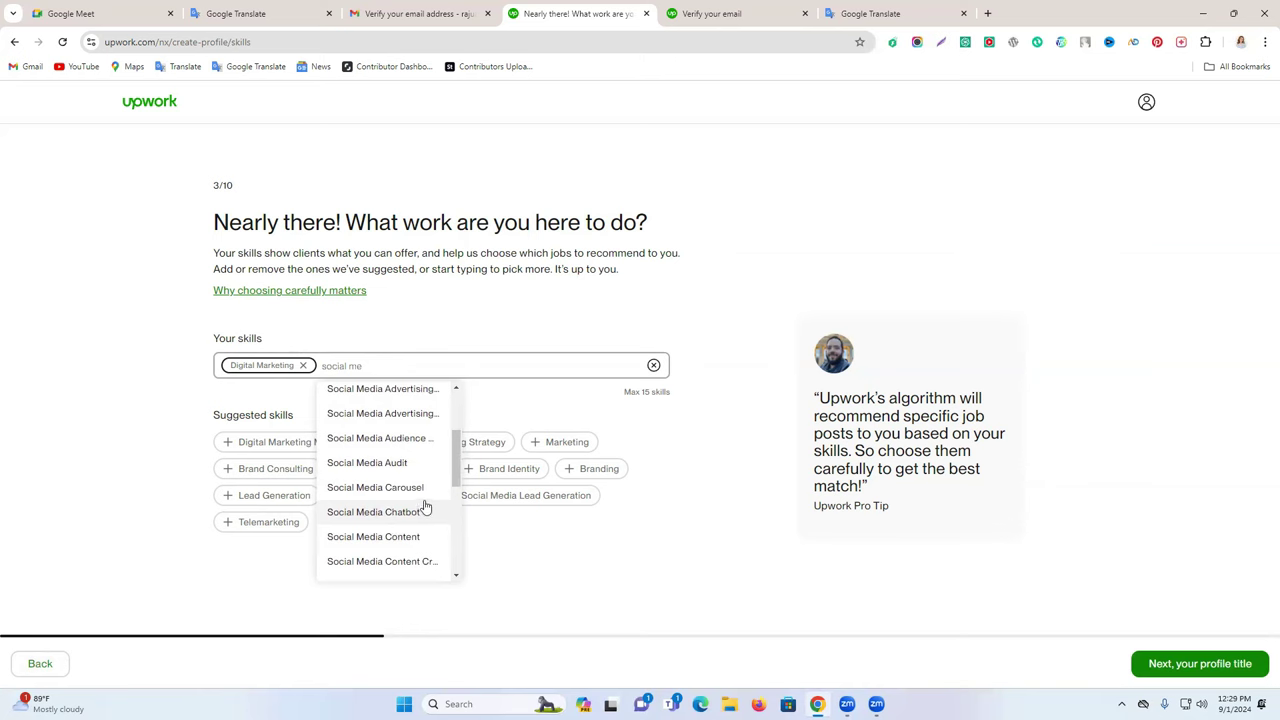
pyautogui.scroll(-6, 424, 508)
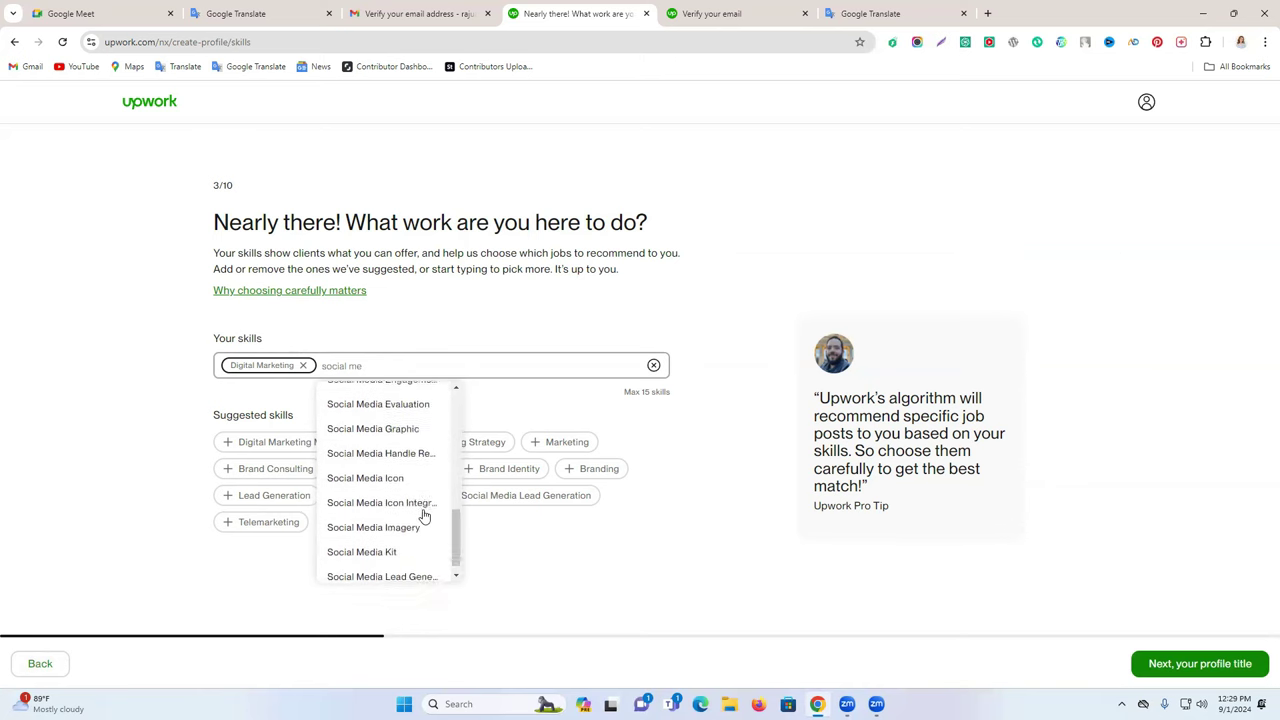
pyautogui.scroll(8, 424, 515)
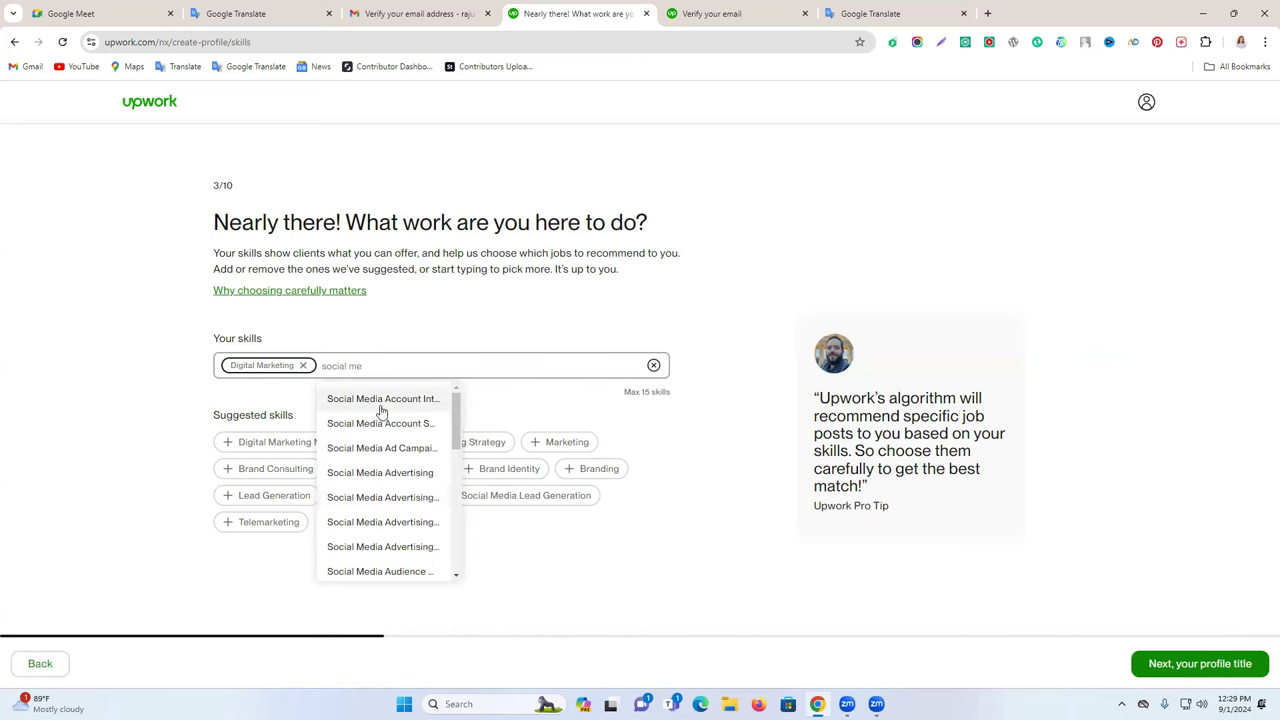
pyautogui.write('dia')
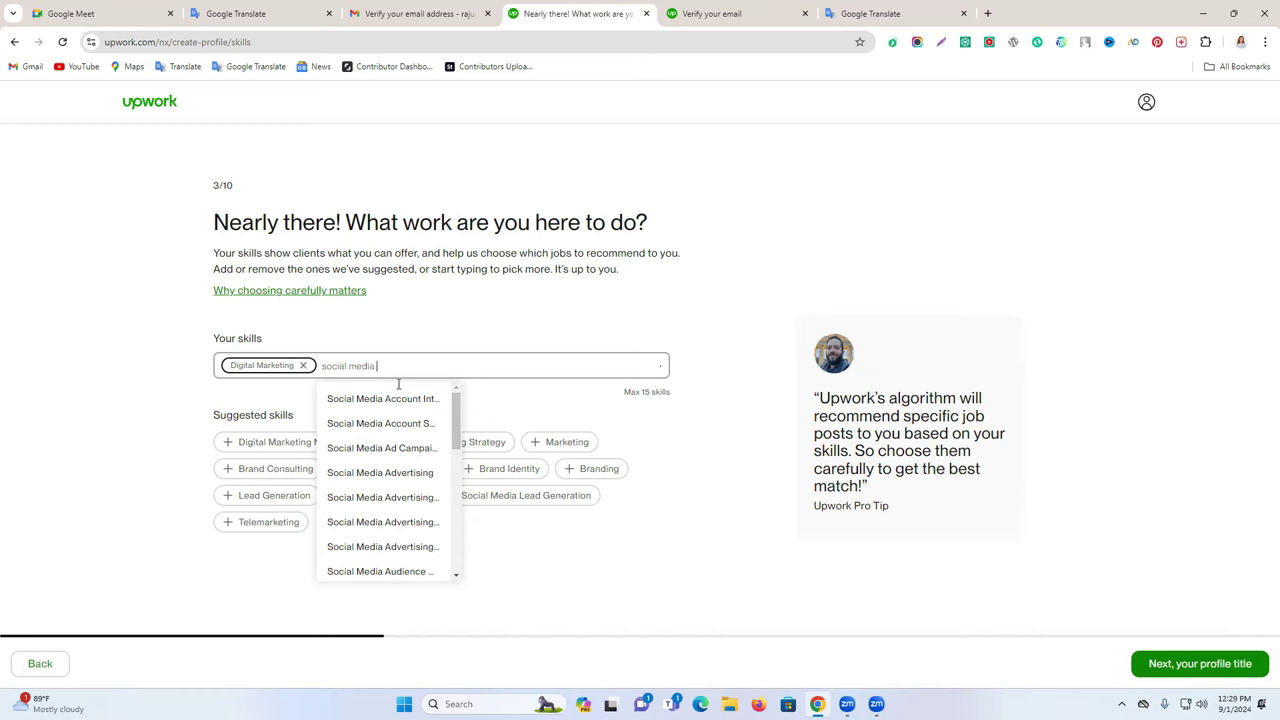
pyautogui.write(' m')
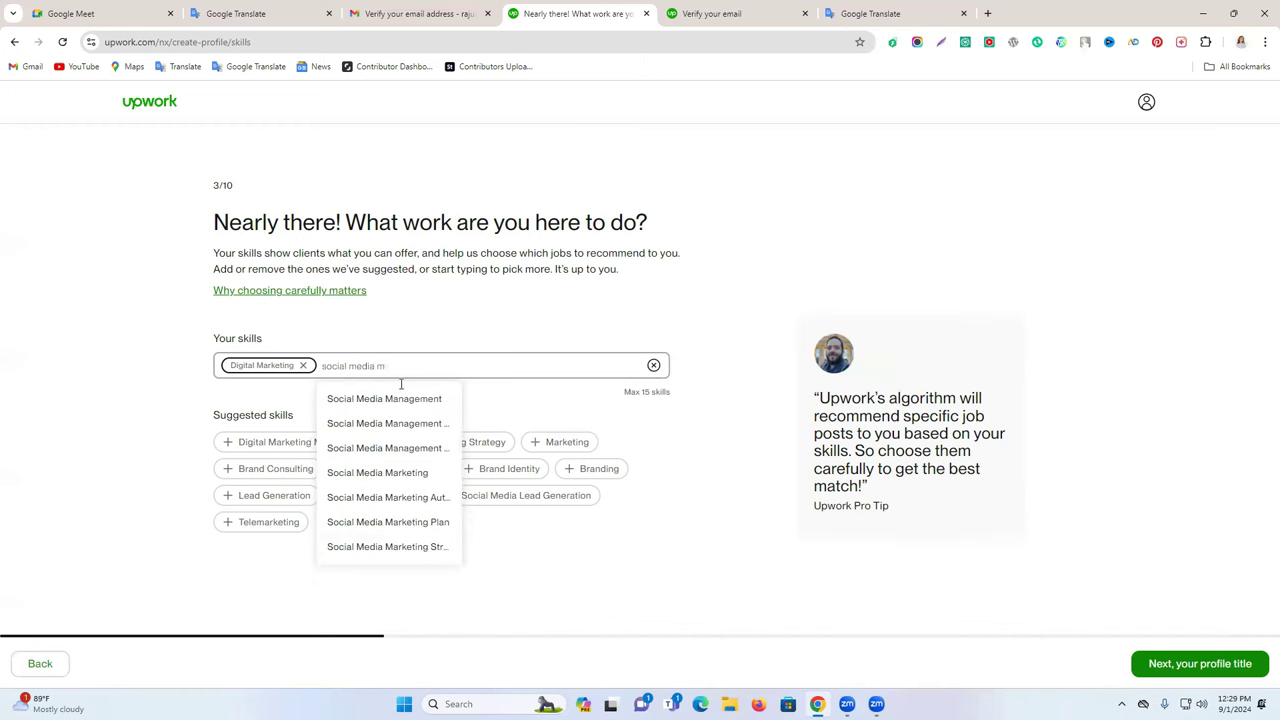
pyautogui.click(424, 408)
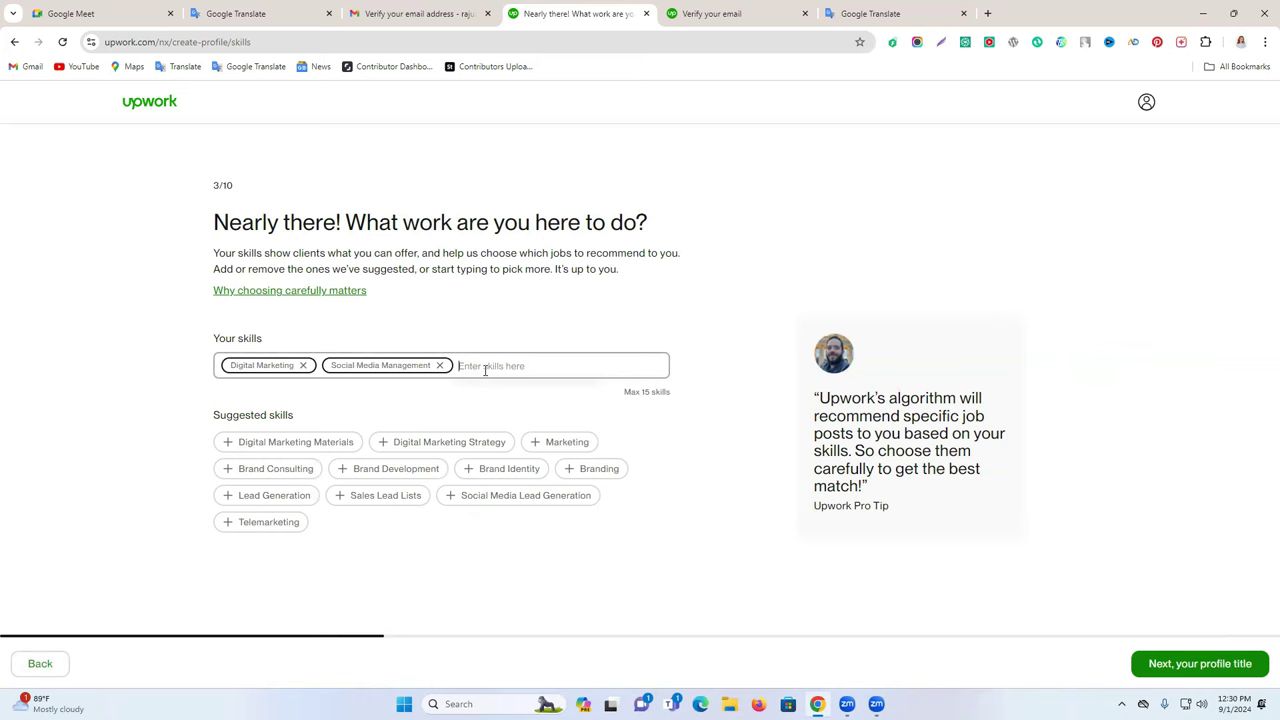
# - Add On-Page SEO, Off-Page SEO, Facebook Ad Campaign and Facebook Marketing as skills
pyautogui.write('on')
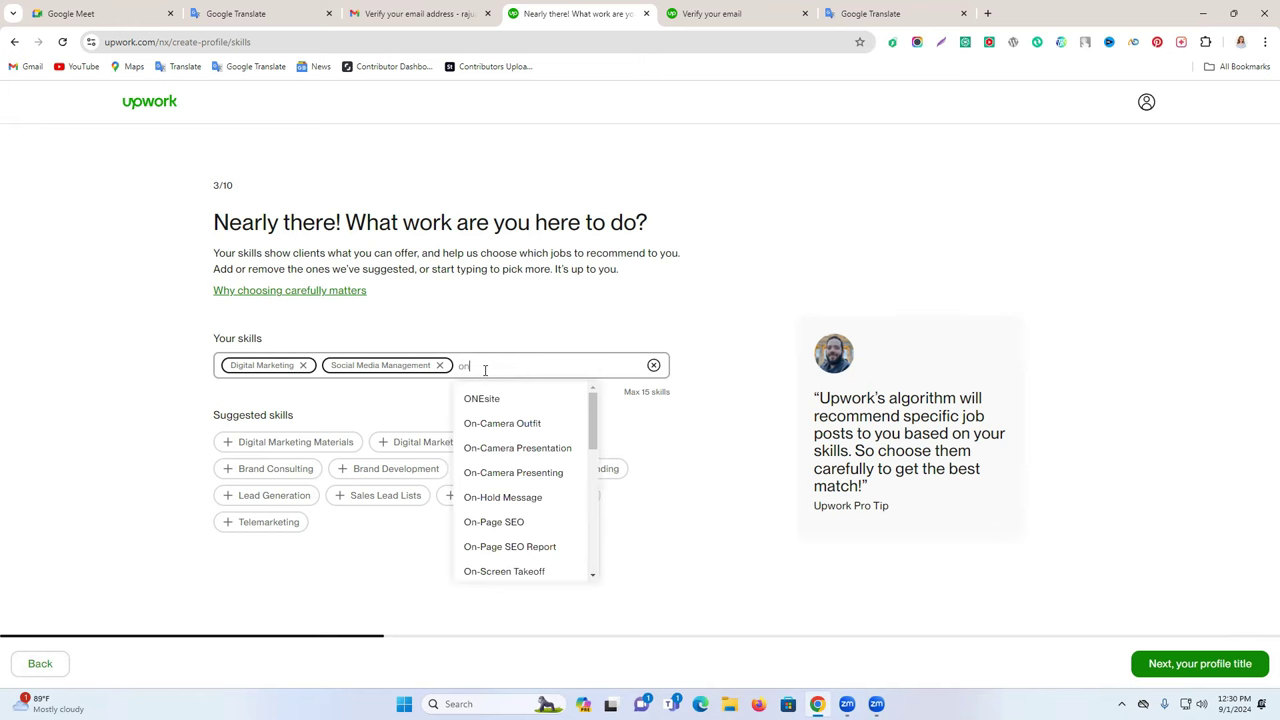
pyautogui.click(495, 522)
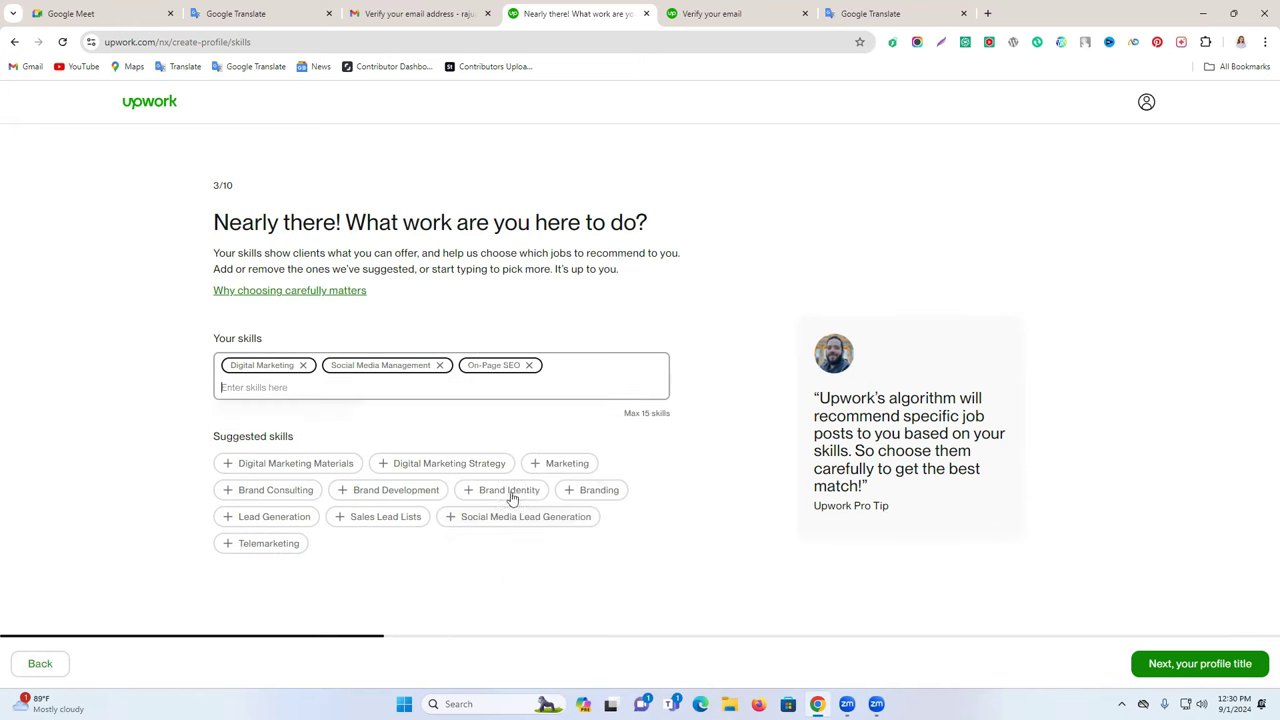
pyautogui.write('off')
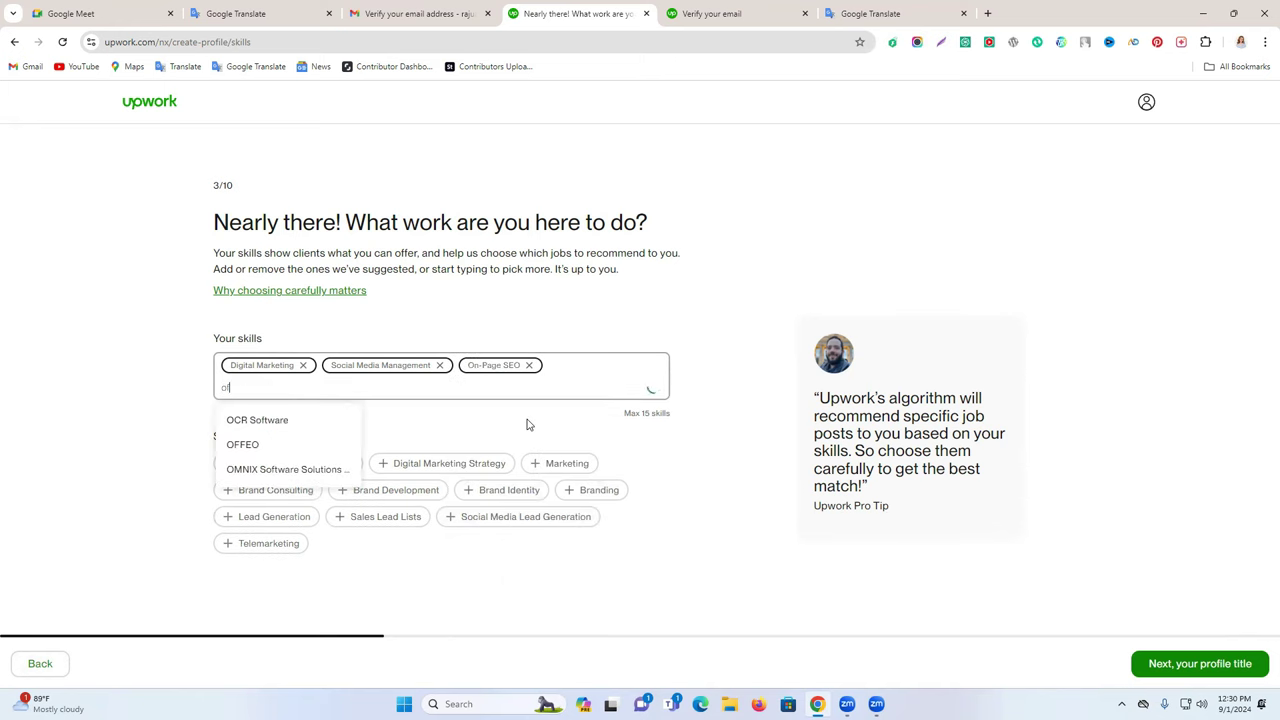
pyautogui.click(257, 446)
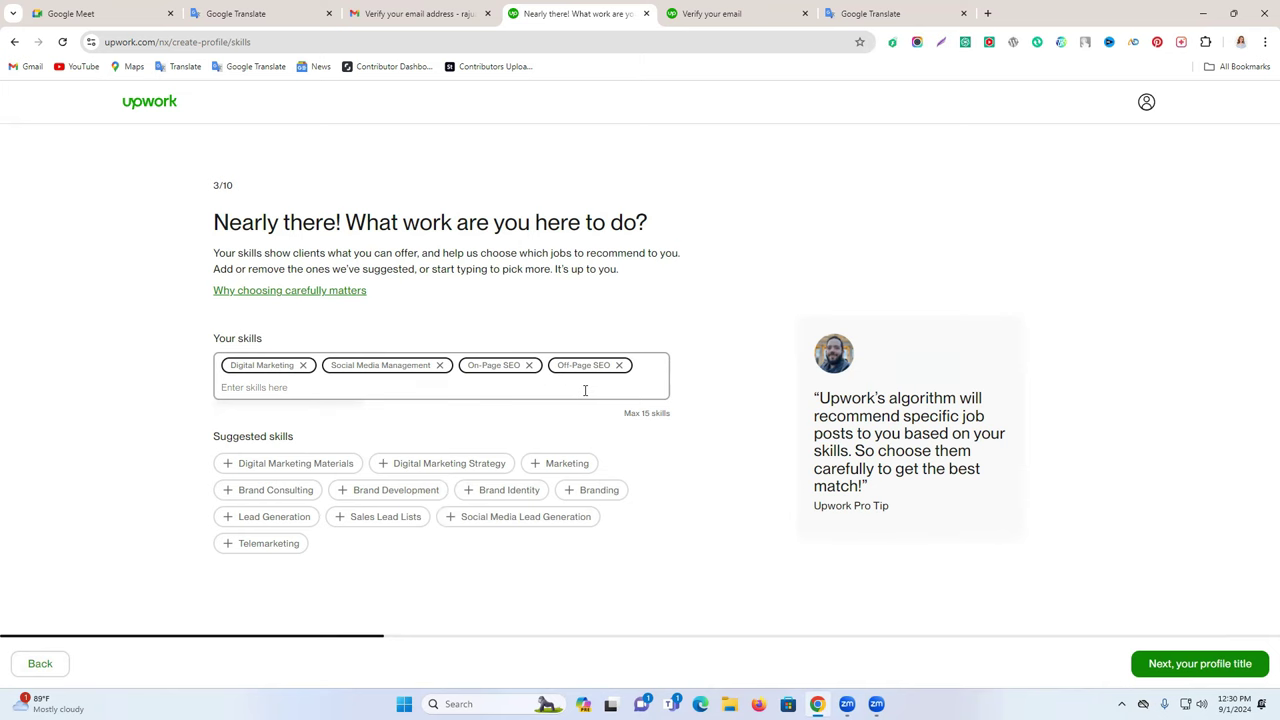
pyautogui.write('fac')
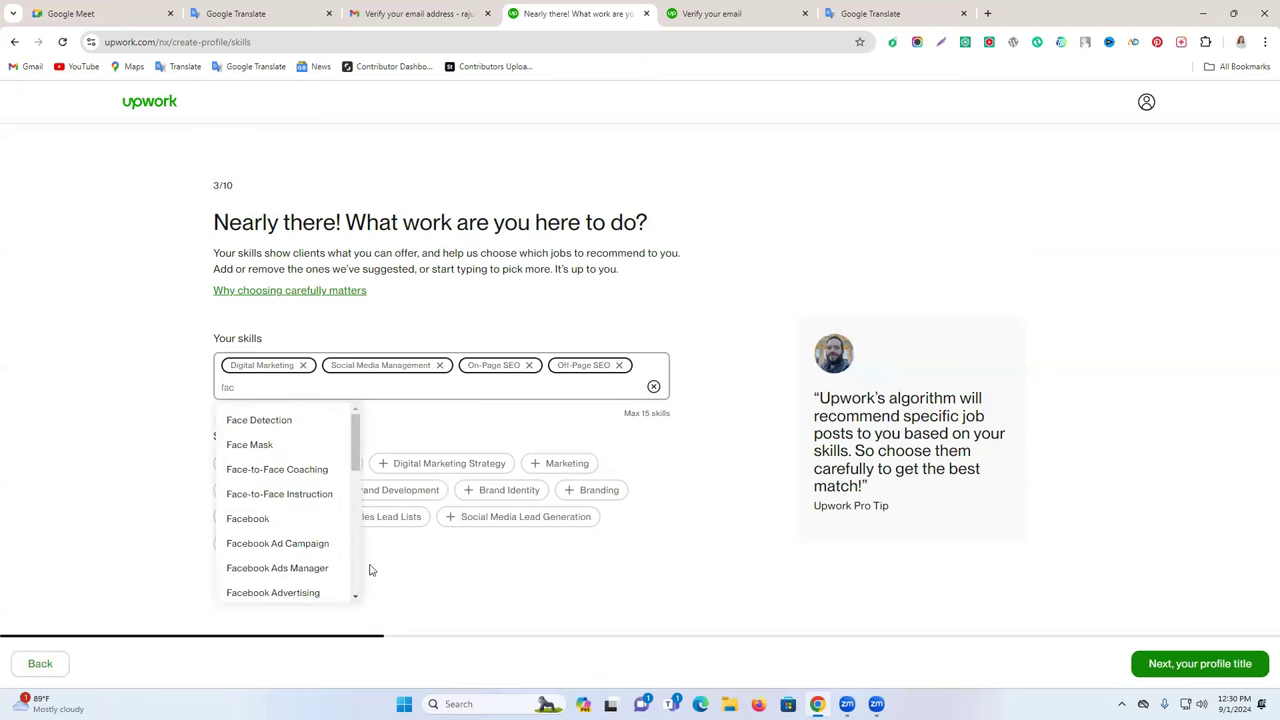
pyautogui.click(305, 542)
pyautogui.write('fa')
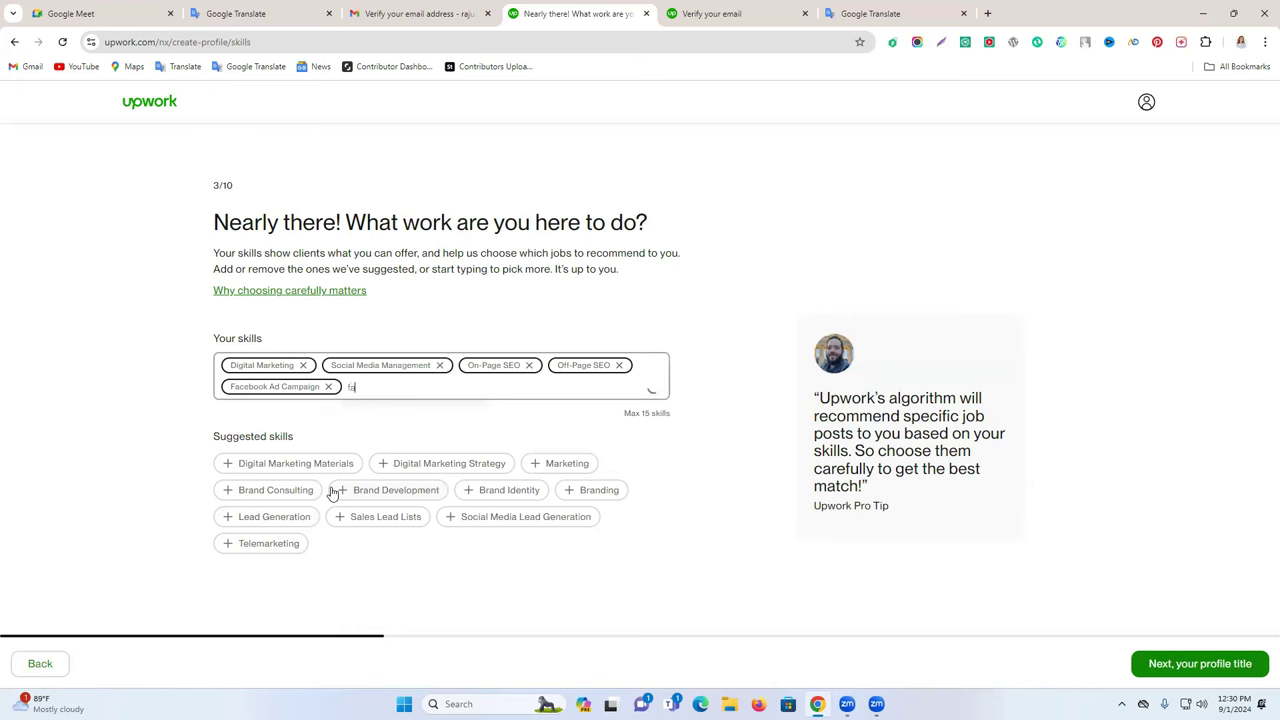
pyautogui.write('ceboo')
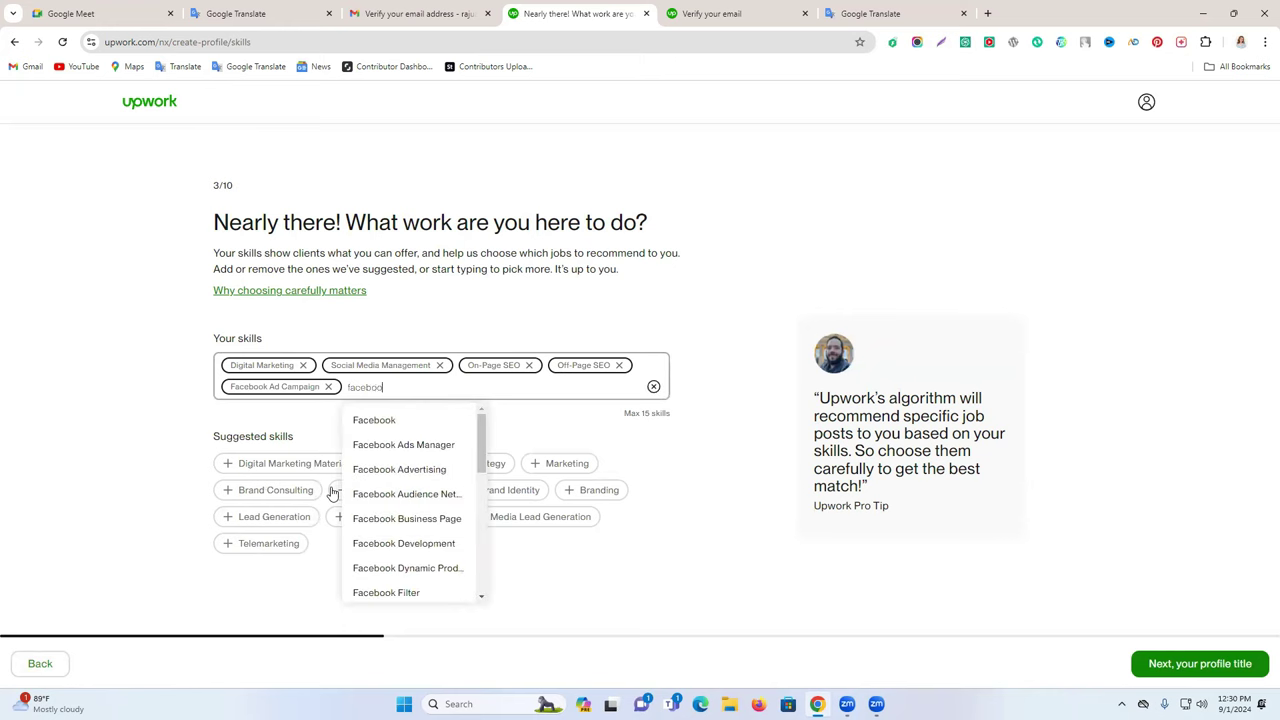
pyautogui.scroll(-2, 383, 522)
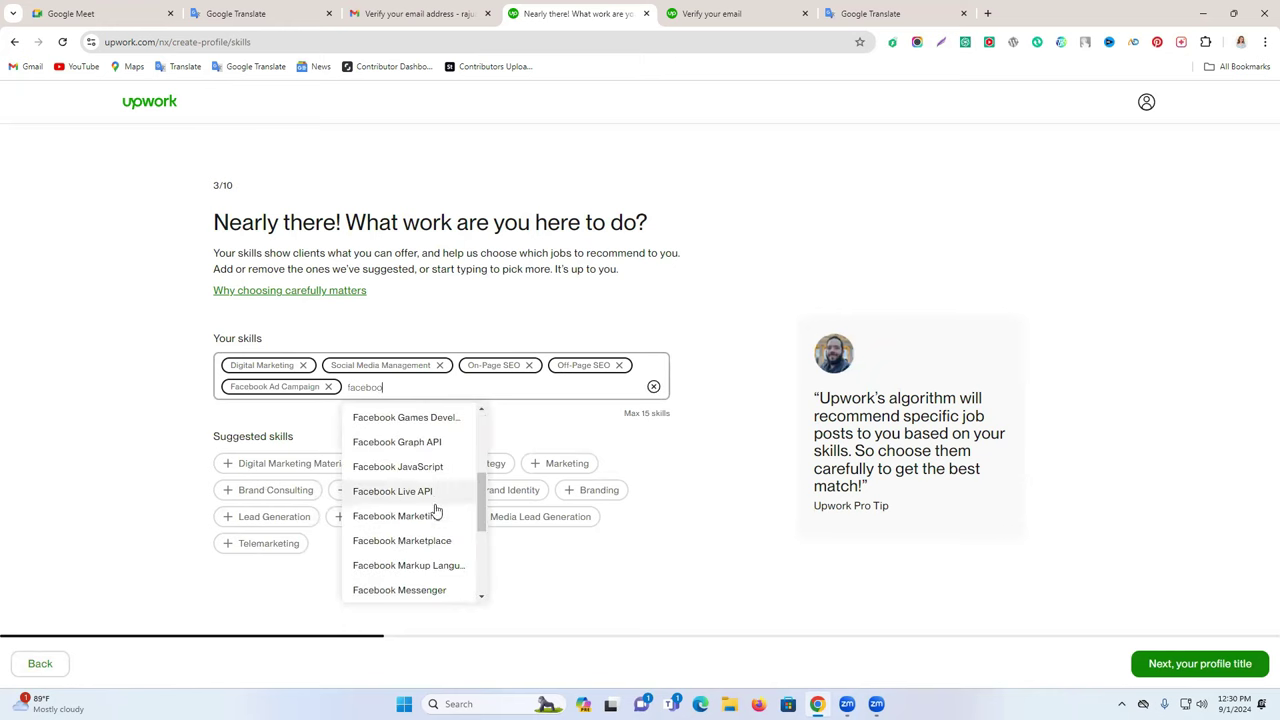
pyautogui.click(432, 518)
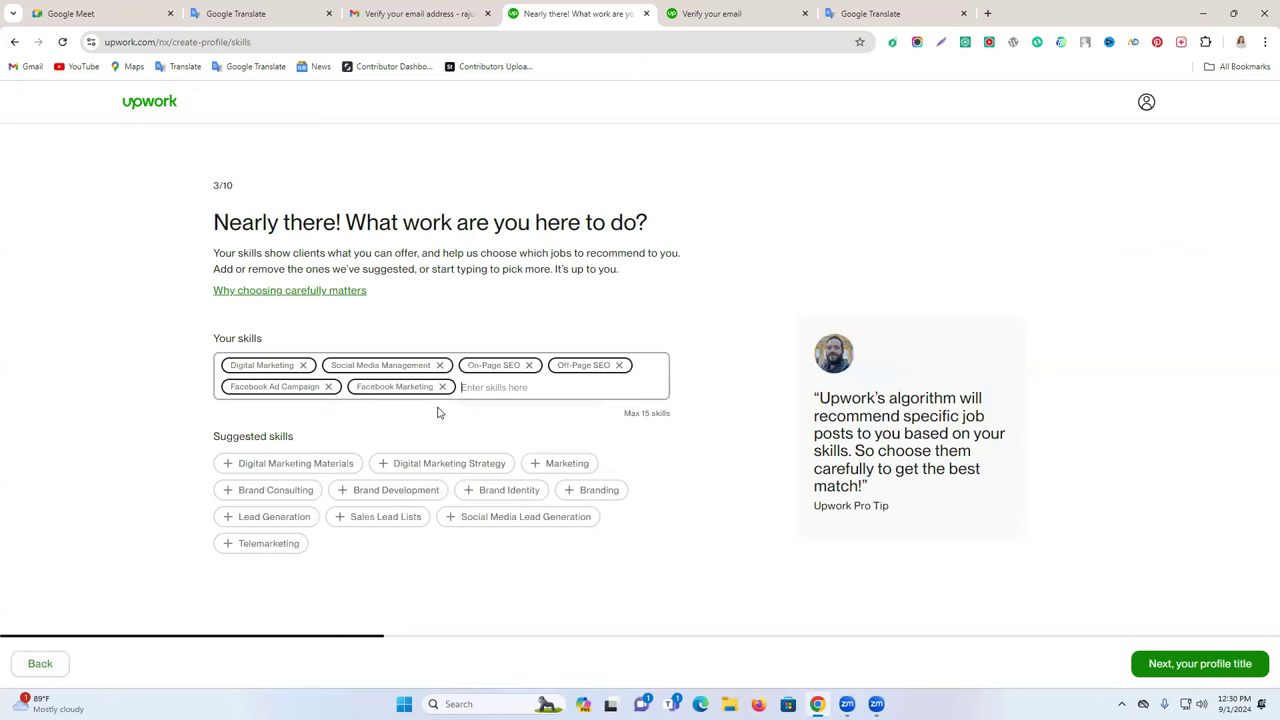
# - Add Video SEO, YouTube Marketing and YouTube Monetization as skills
pyautogui.write('video')
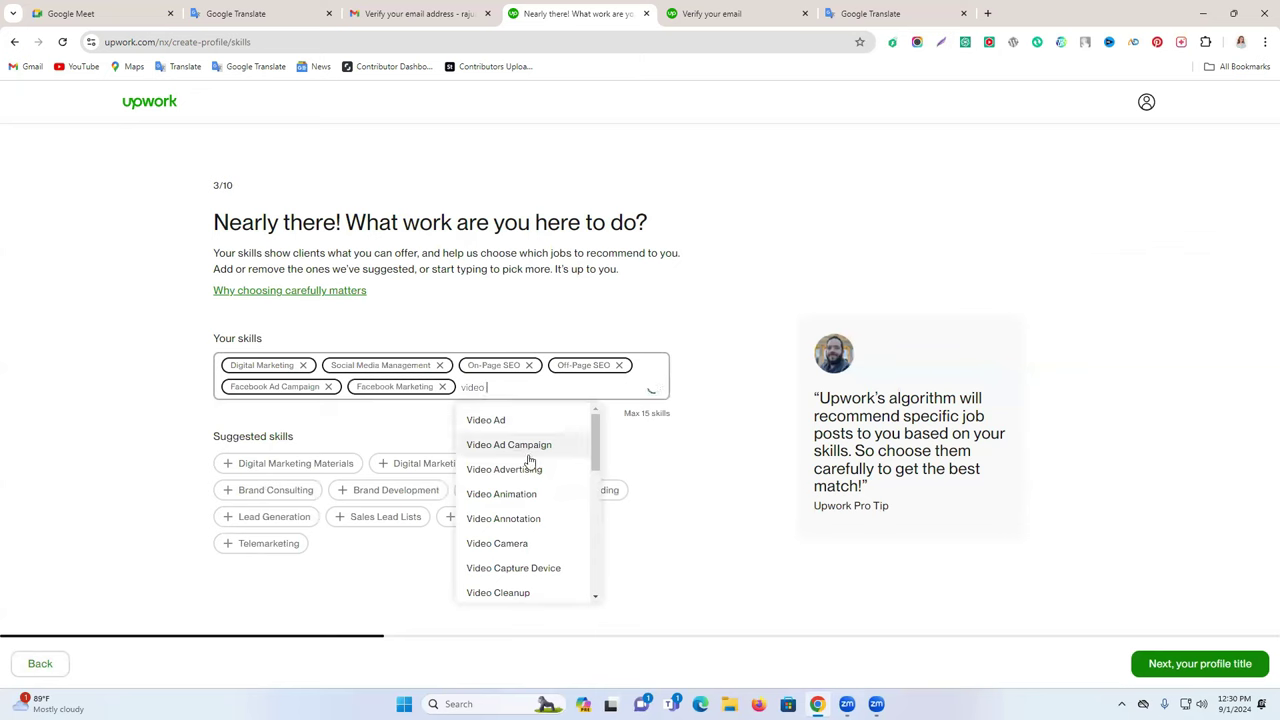
pyautogui.write(' se')
pyautogui.click(522, 421)
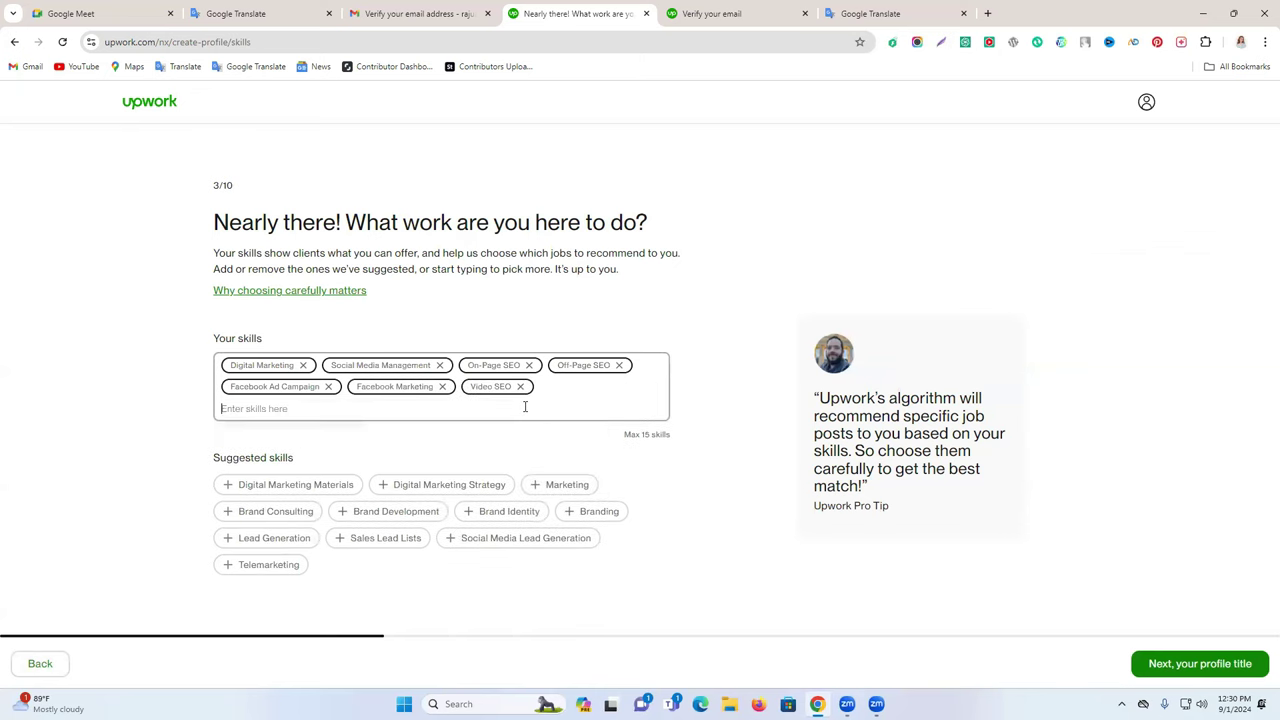
pyautogui.write('youtube')
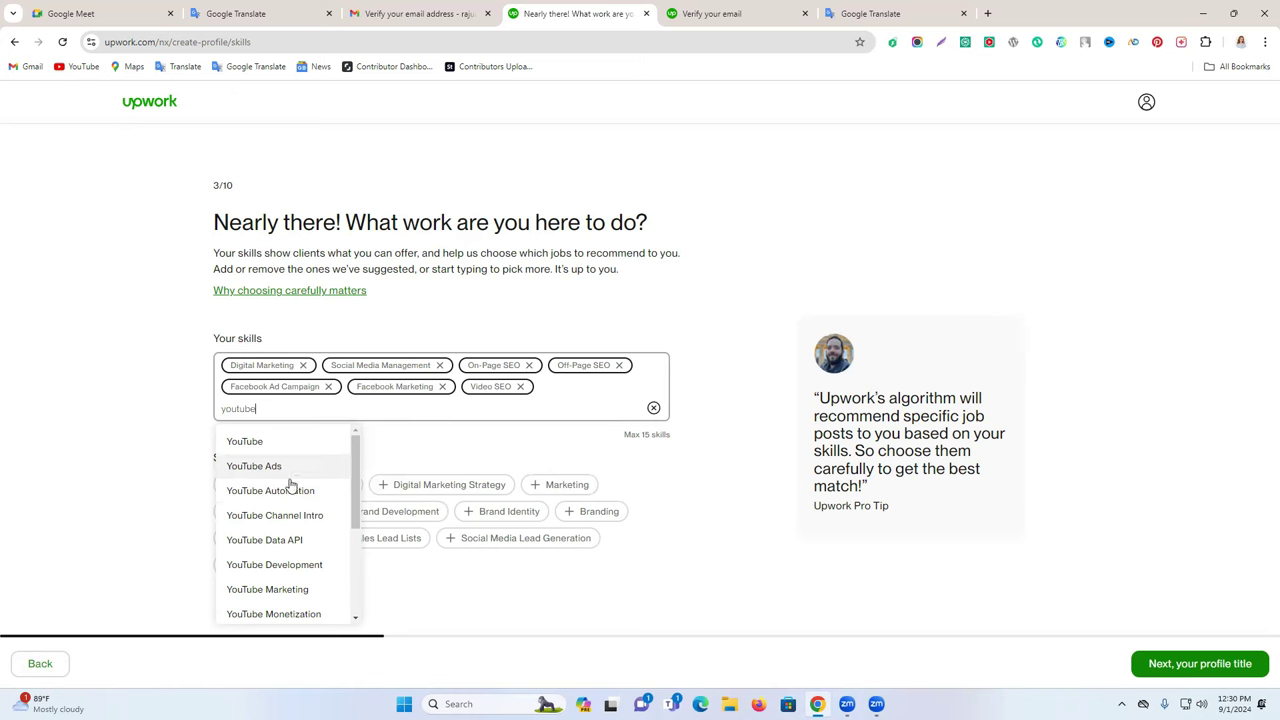
pyautogui.click(266, 592)
pyautogui.write('youtube')
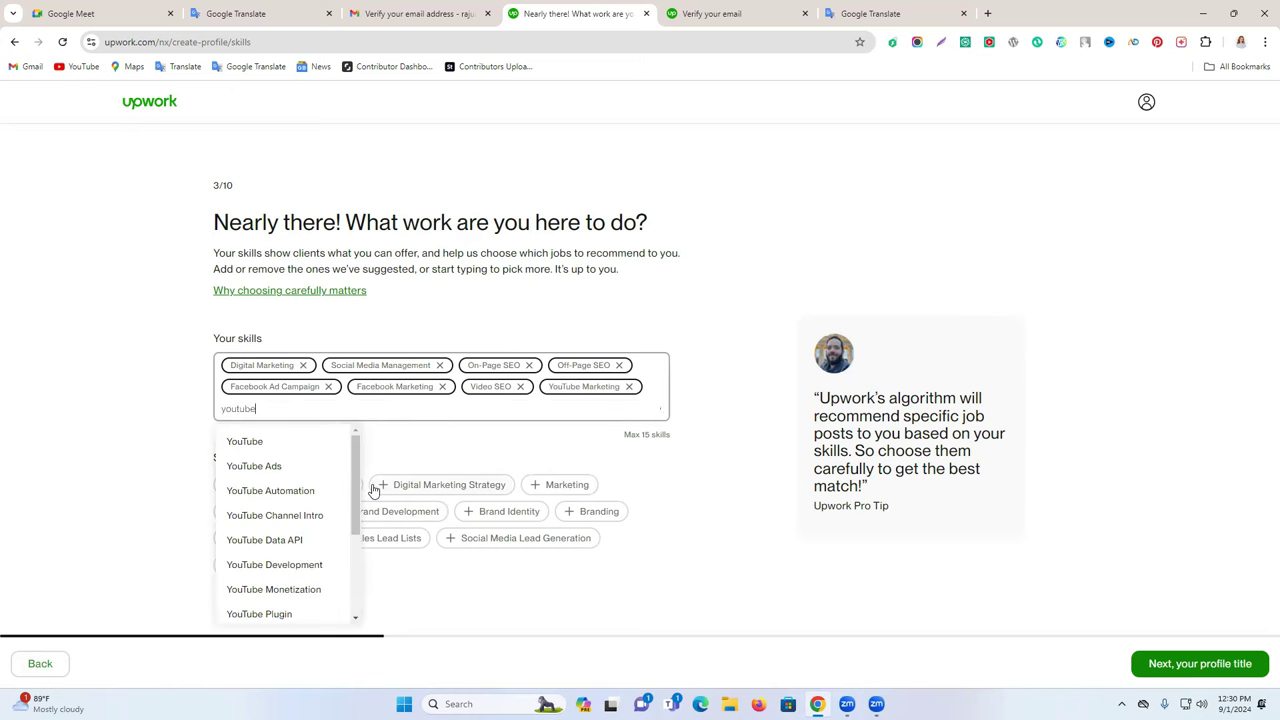
pyautogui.click(280, 590)
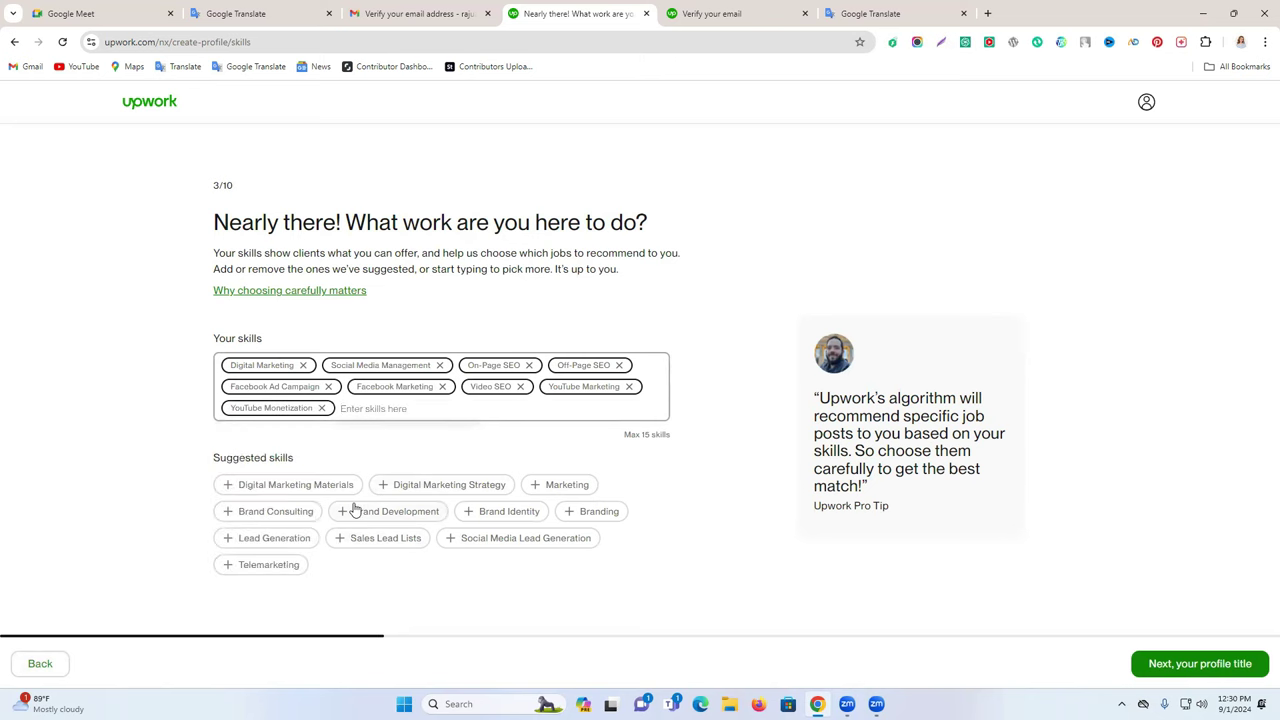
# - Add YouTube SEO and YouTube Ads as skills, then clear the leftover search text
pyautogui.write('youtube')
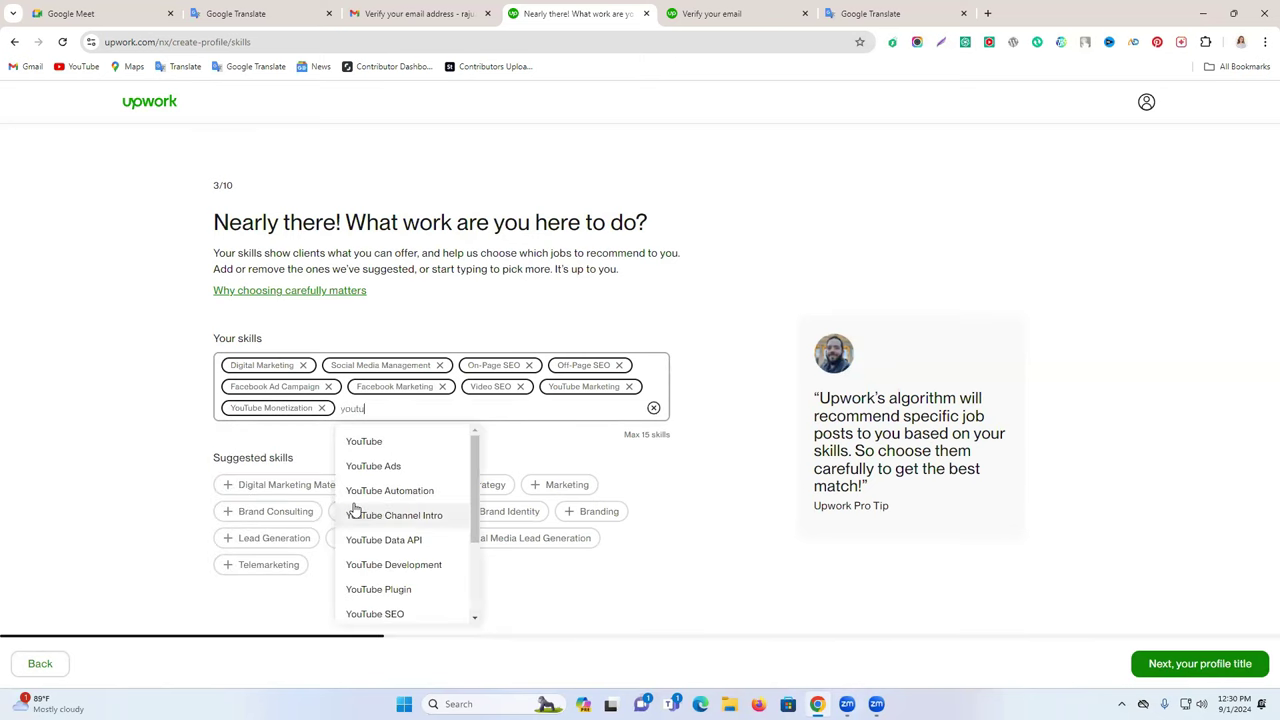
pyautogui.click(420, 620)
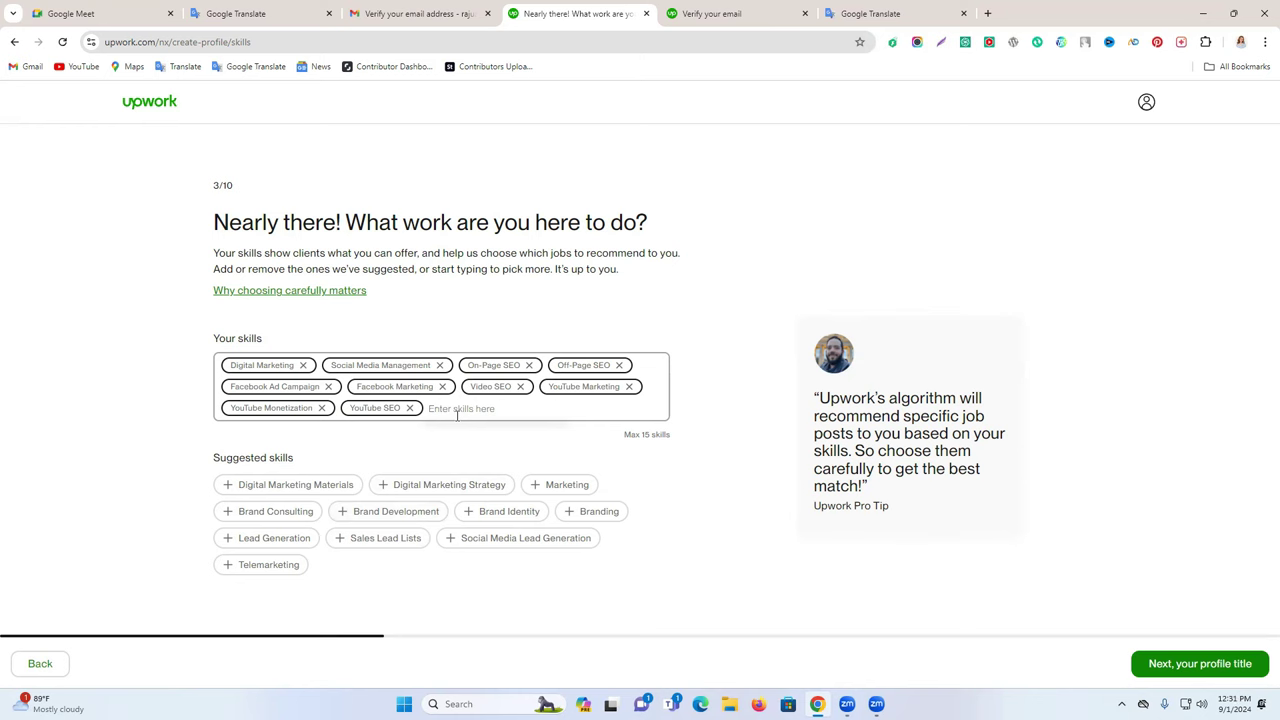
pyautogui.write('you')
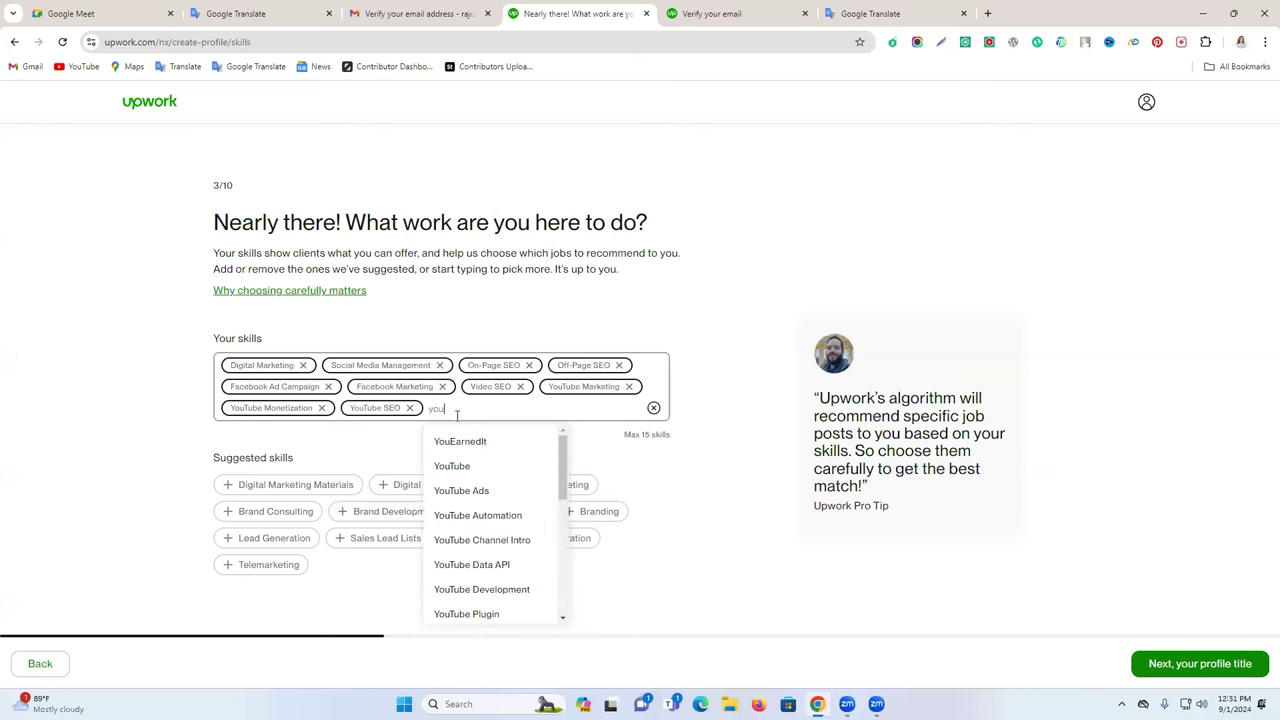
pyautogui.click(503, 494)
pyautogui.write('youtub')
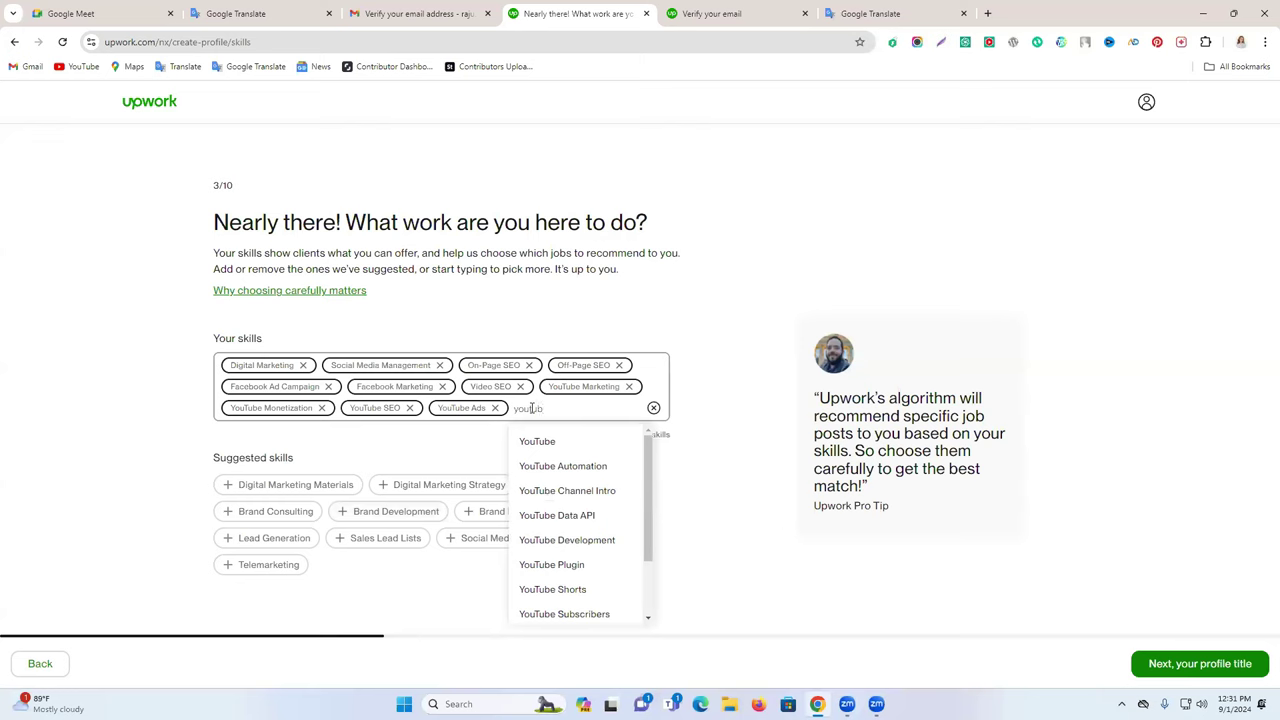
pyautogui.scroll(-3, 617, 555)
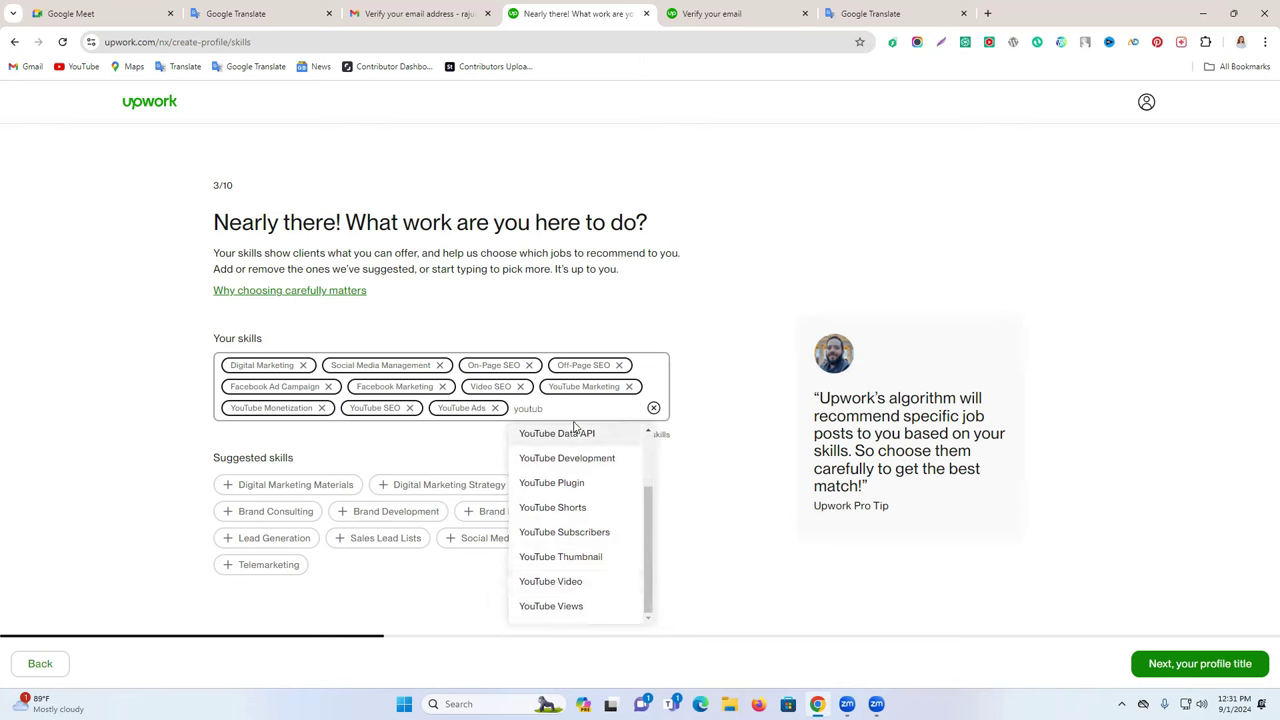
pyautogui.doubleClick(550, 403)
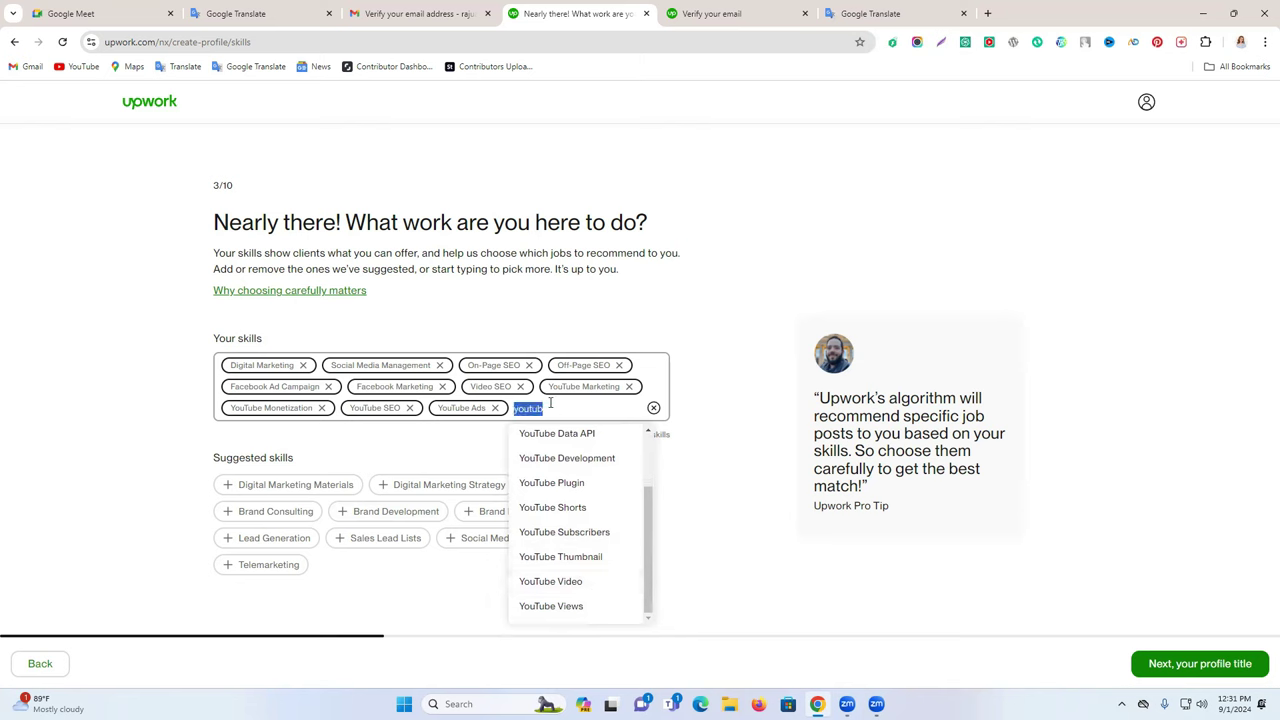
pyautogui.press('BackSpace')
# - Search 'instagram' and add Instagram Marketing as the twelfth skill
pyautogui.write('insta')
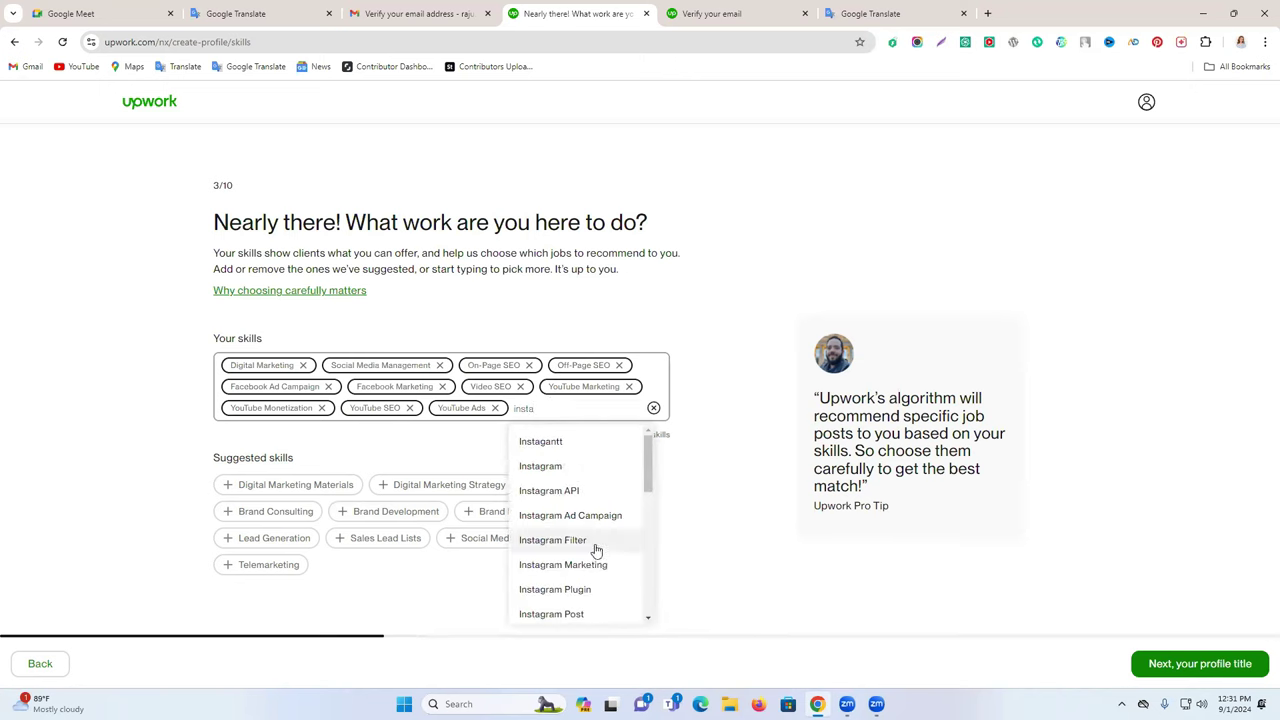
pyautogui.scroll(-1, 594, 543)
pyautogui.scroll(-3, 600, 580)
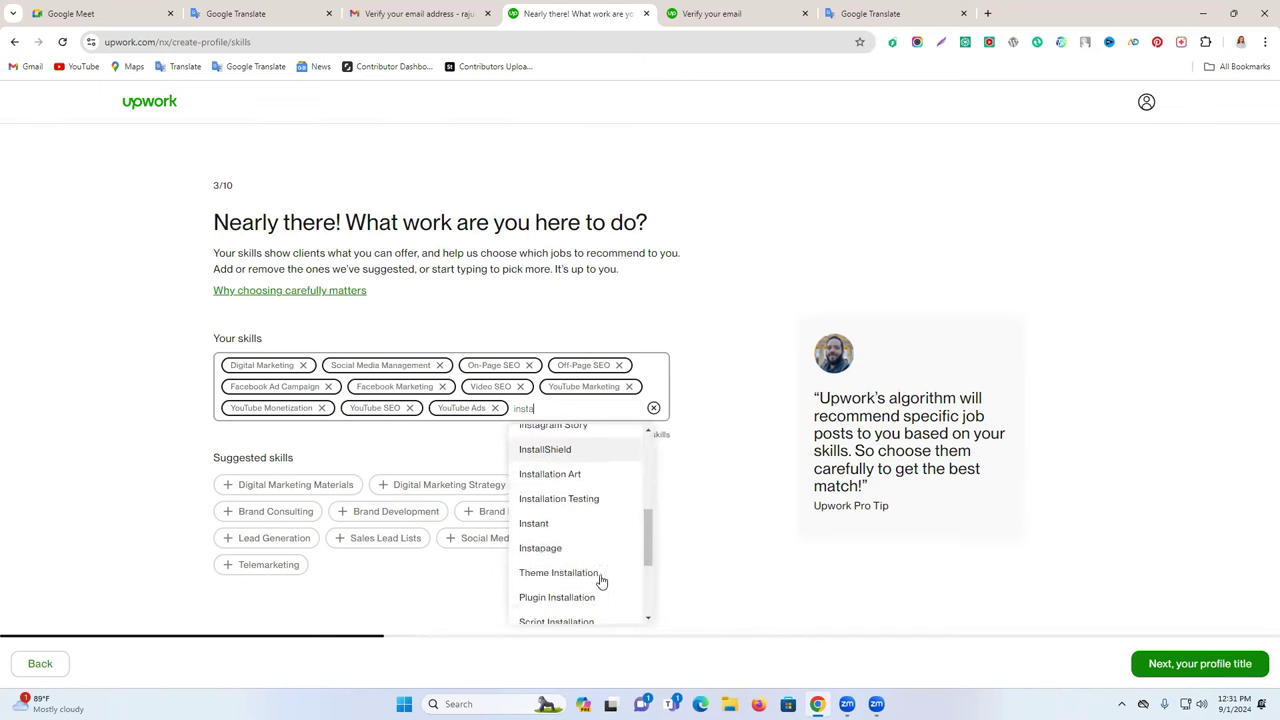
pyautogui.scroll(-2, 600, 580)
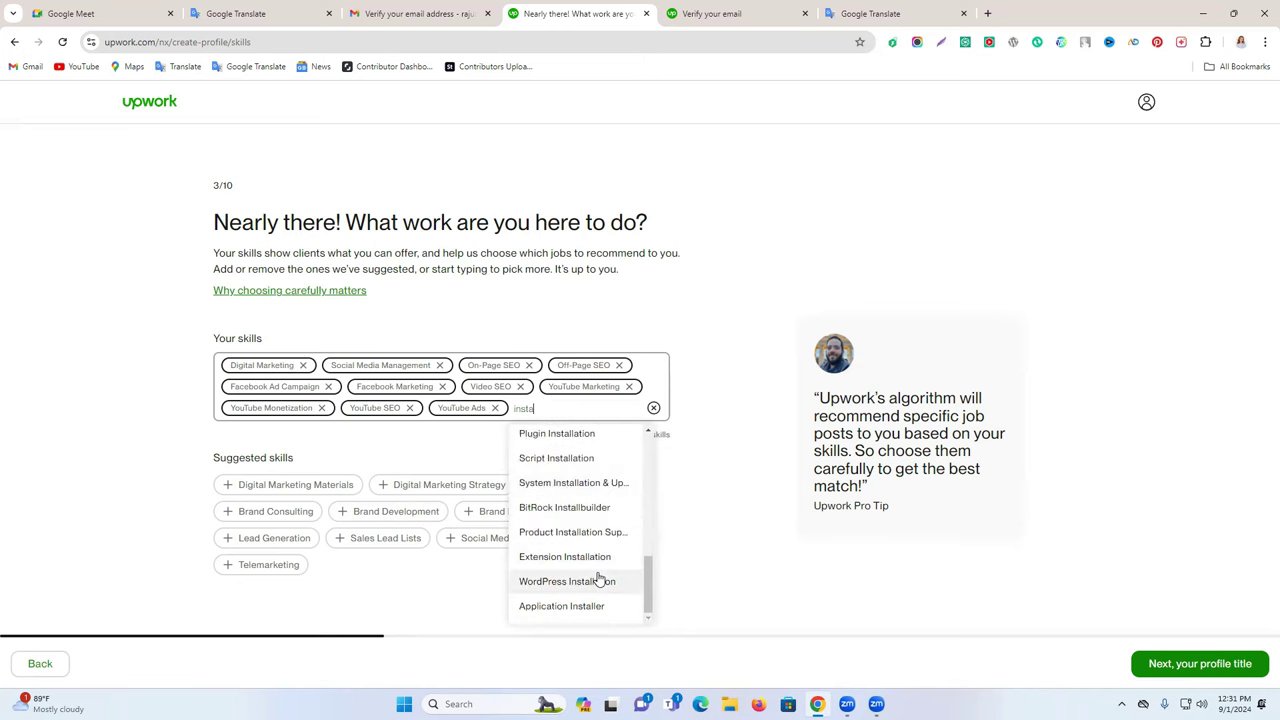
pyautogui.scroll(4, 592, 564)
pyautogui.scroll(5, 592, 564)
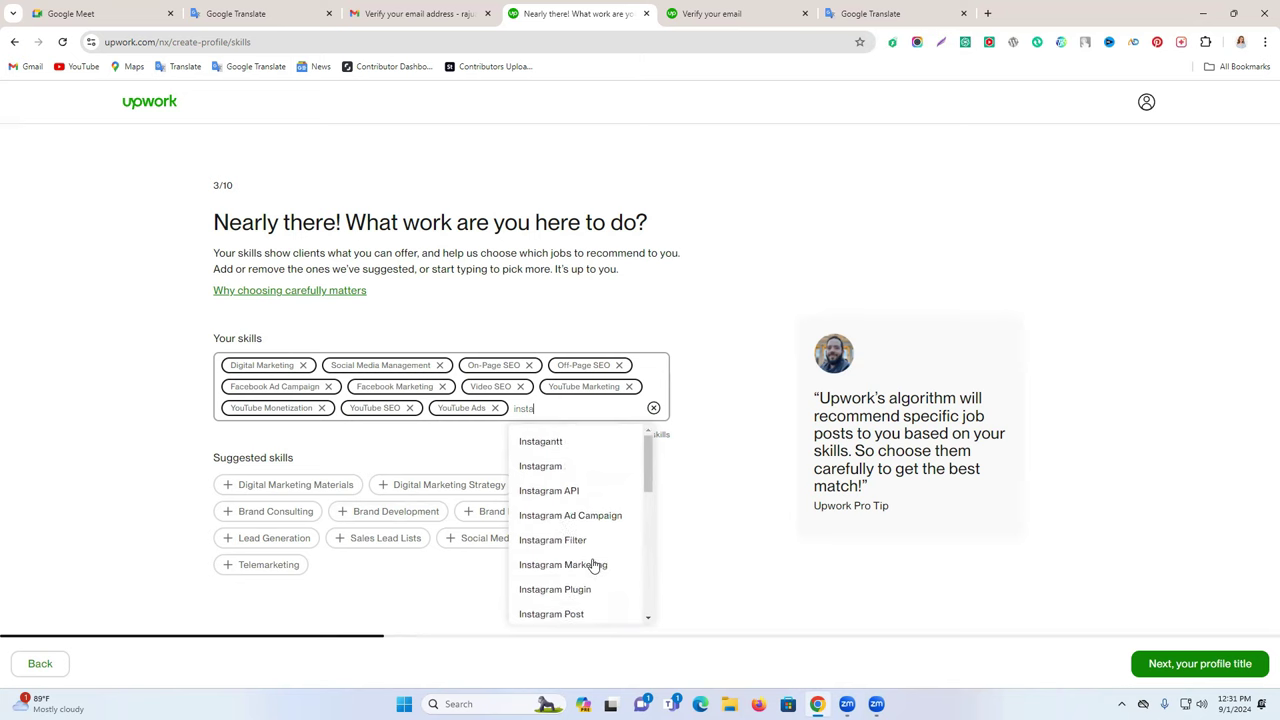
pyautogui.write('gram')
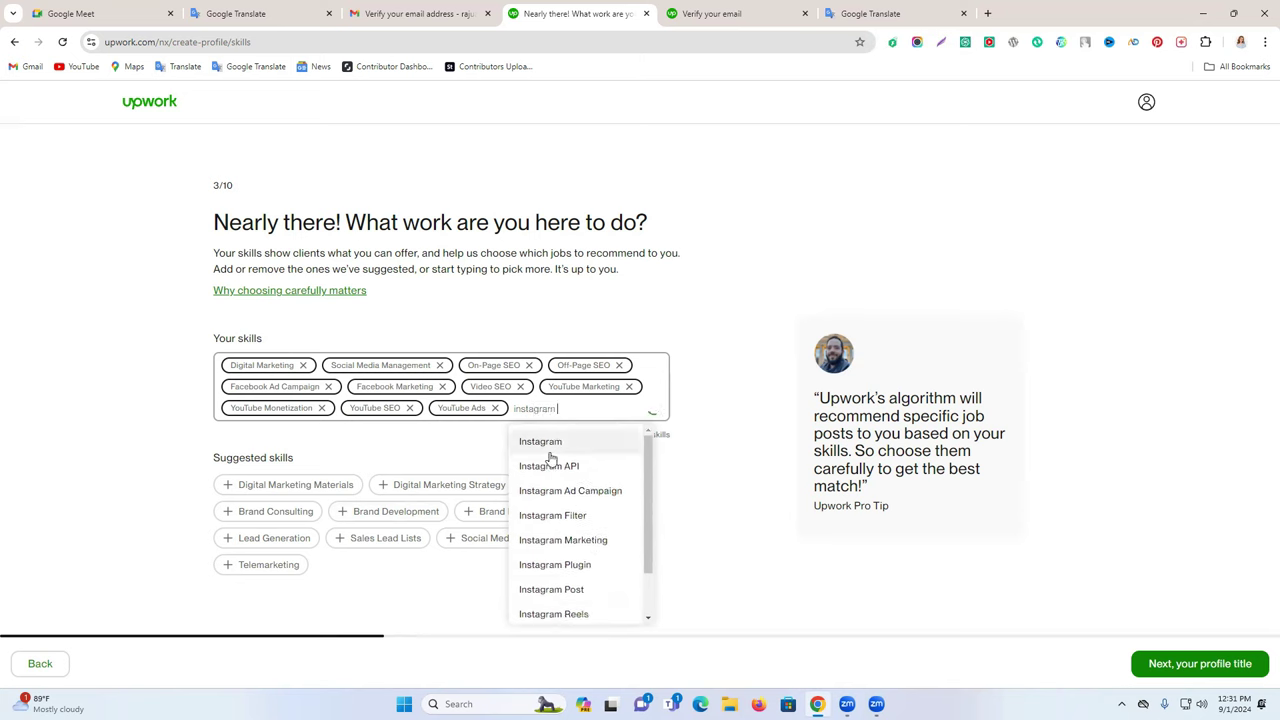
pyautogui.scroll(-1, 560, 480)
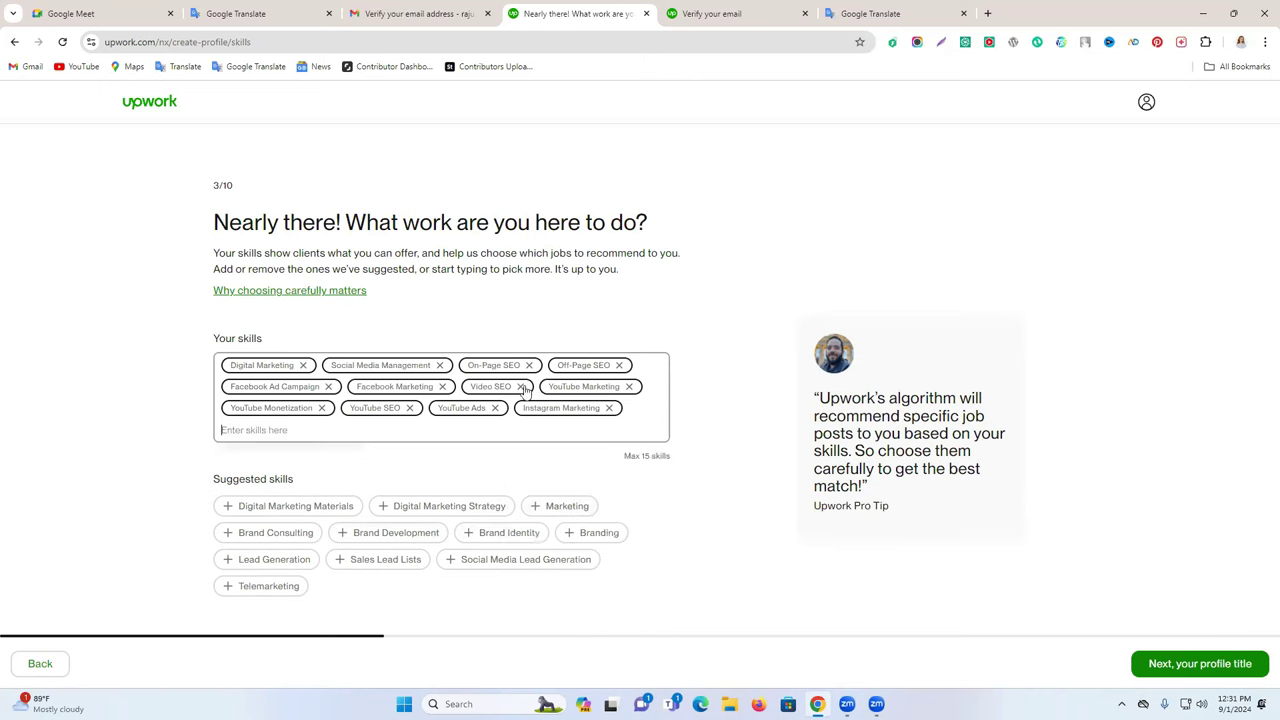
pyautogui.click(436, 430)
# - Search 'link bu', add Link Building as a skill, and delete the stray 'tw' search
pyautogui.write('link')
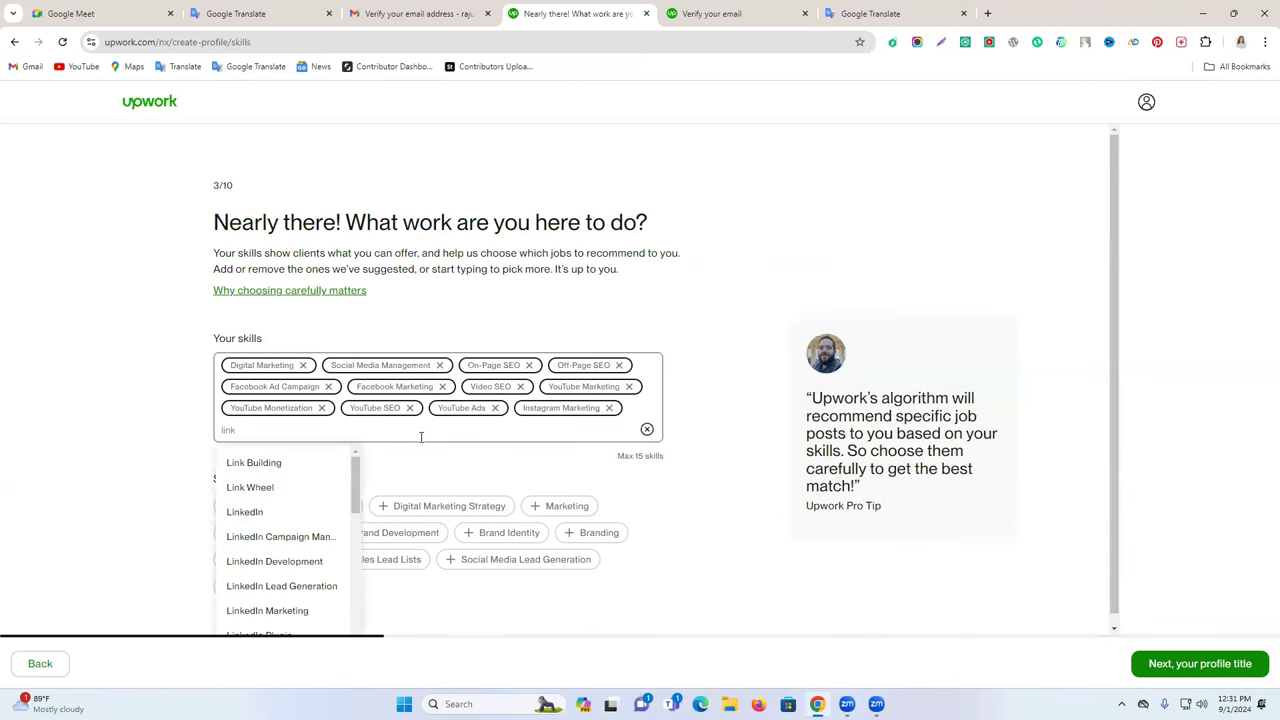
pyautogui.scroll(-2, 330, 585)
pyautogui.scroll(-3, 329, 586)
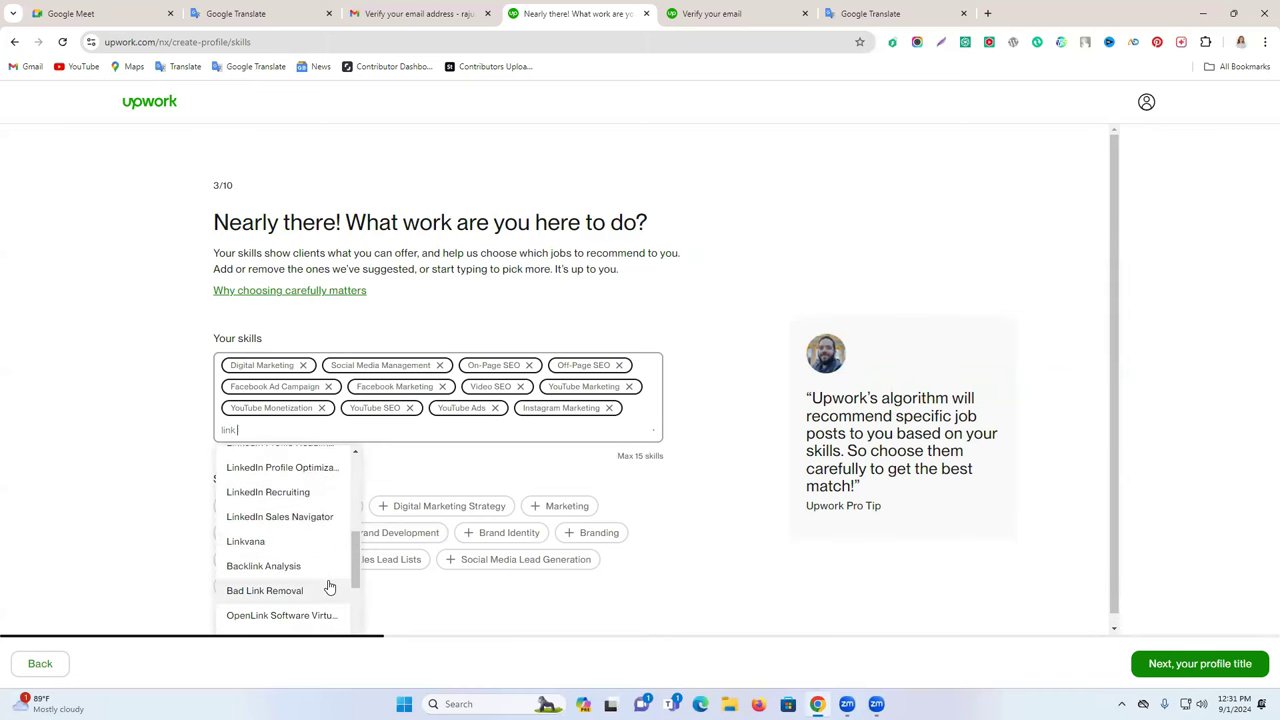
pyautogui.write('bu')
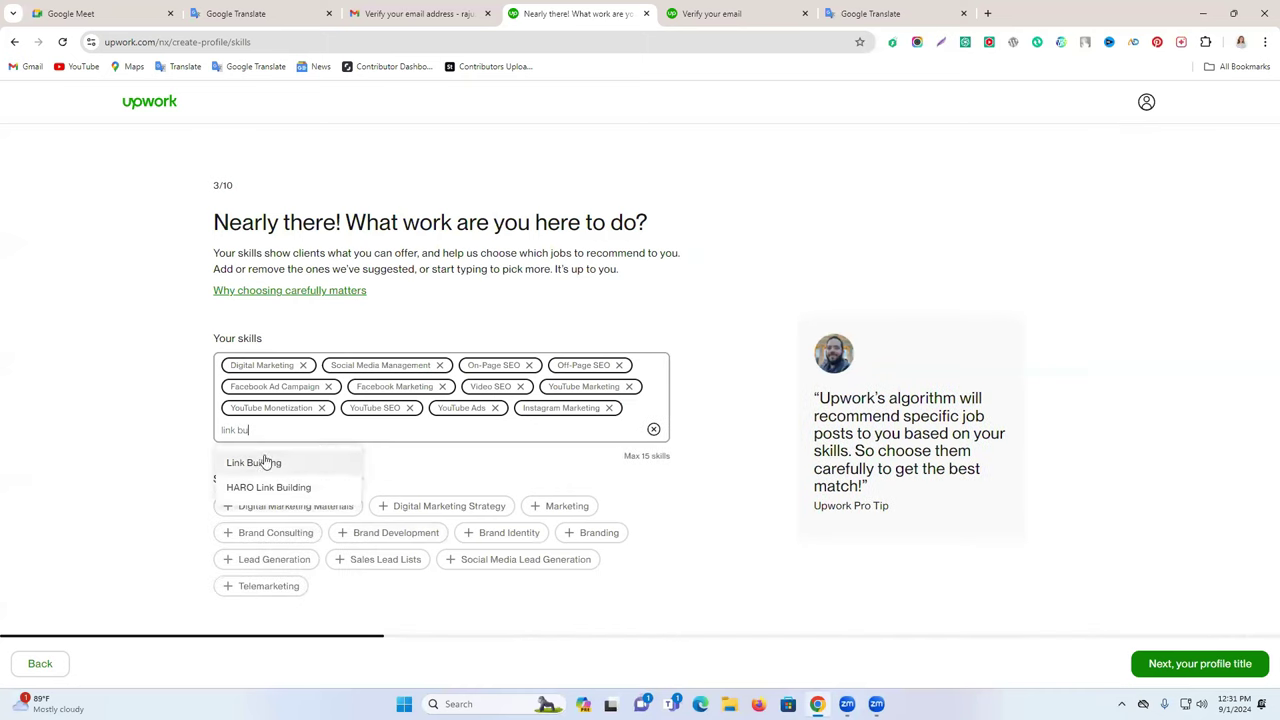
pyautogui.click(266, 461)
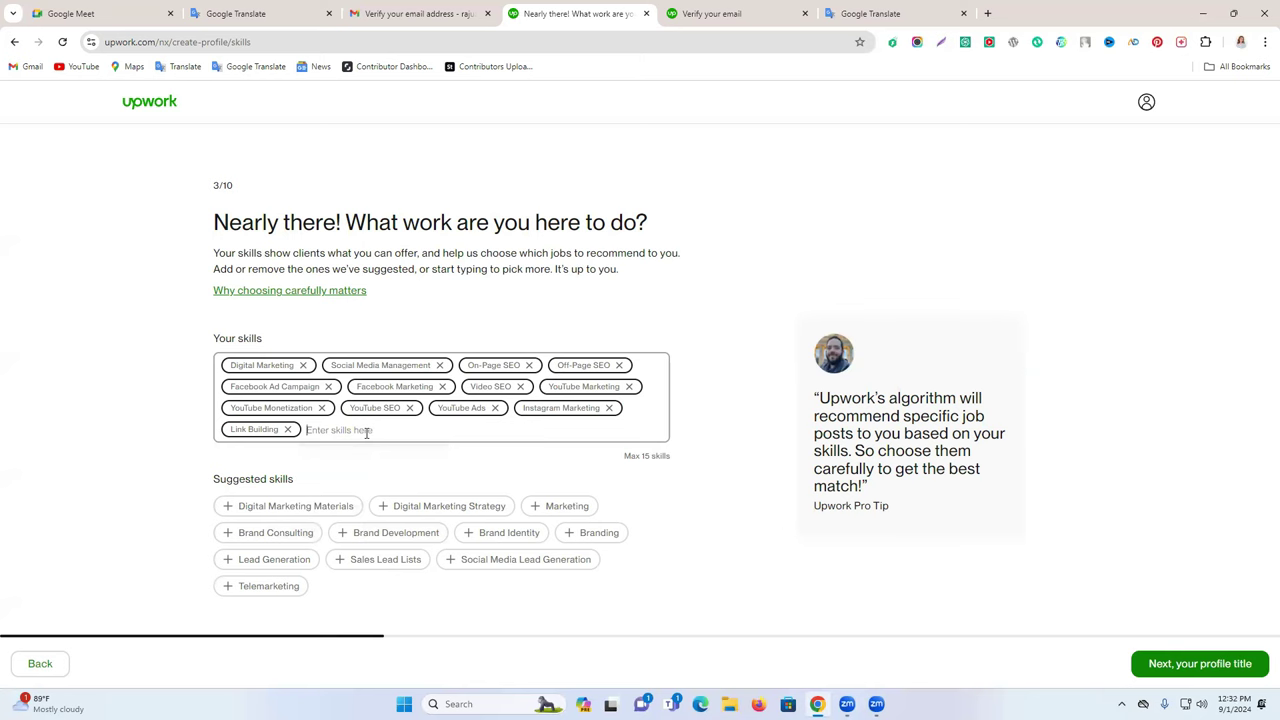
pyautogui.write('tw')
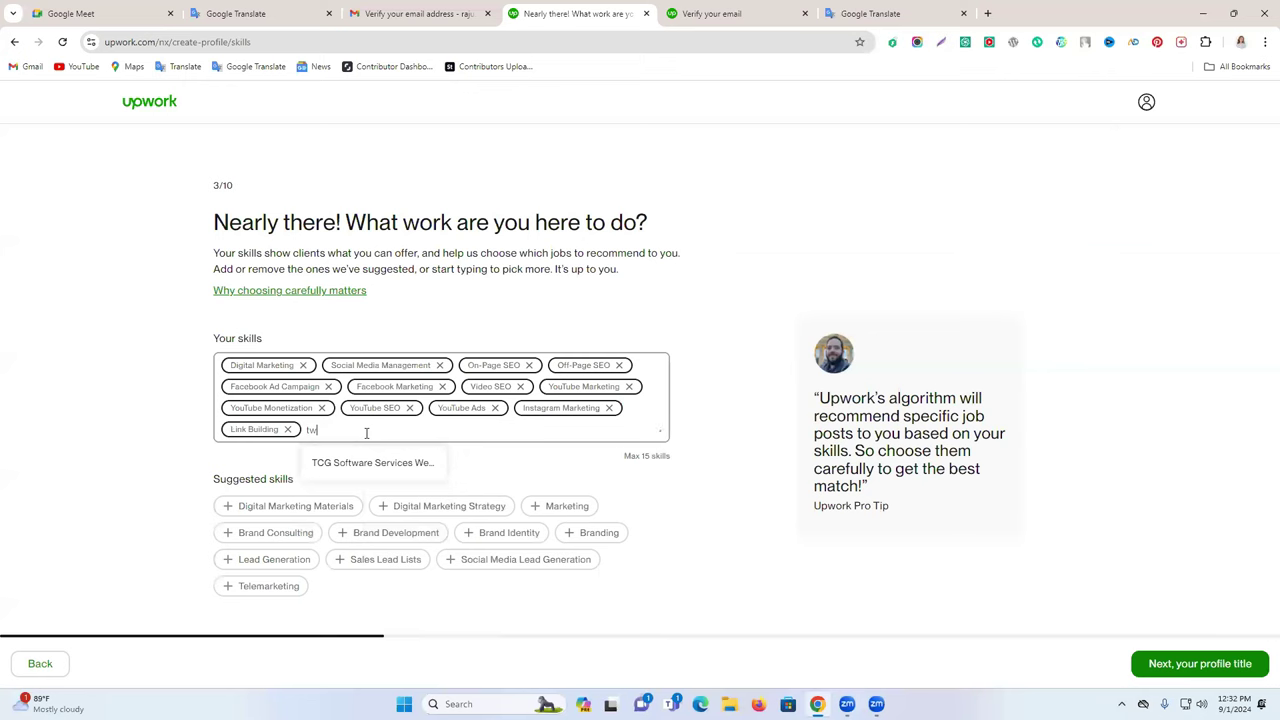
pyautogui.press('BackSpace')
pyautogui.press('BackSpace')
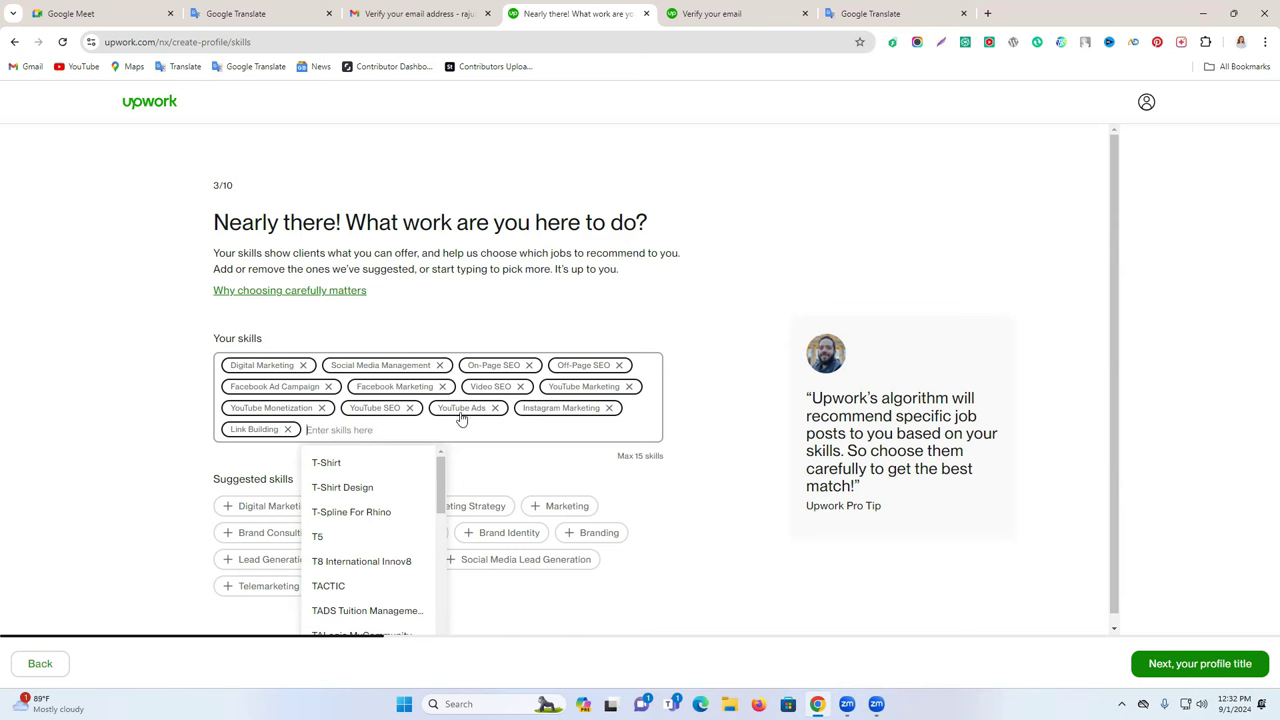
# - Add Video Editing and Website Customization as skills, reaching the 15-skill maximum
pyautogui.write('video')
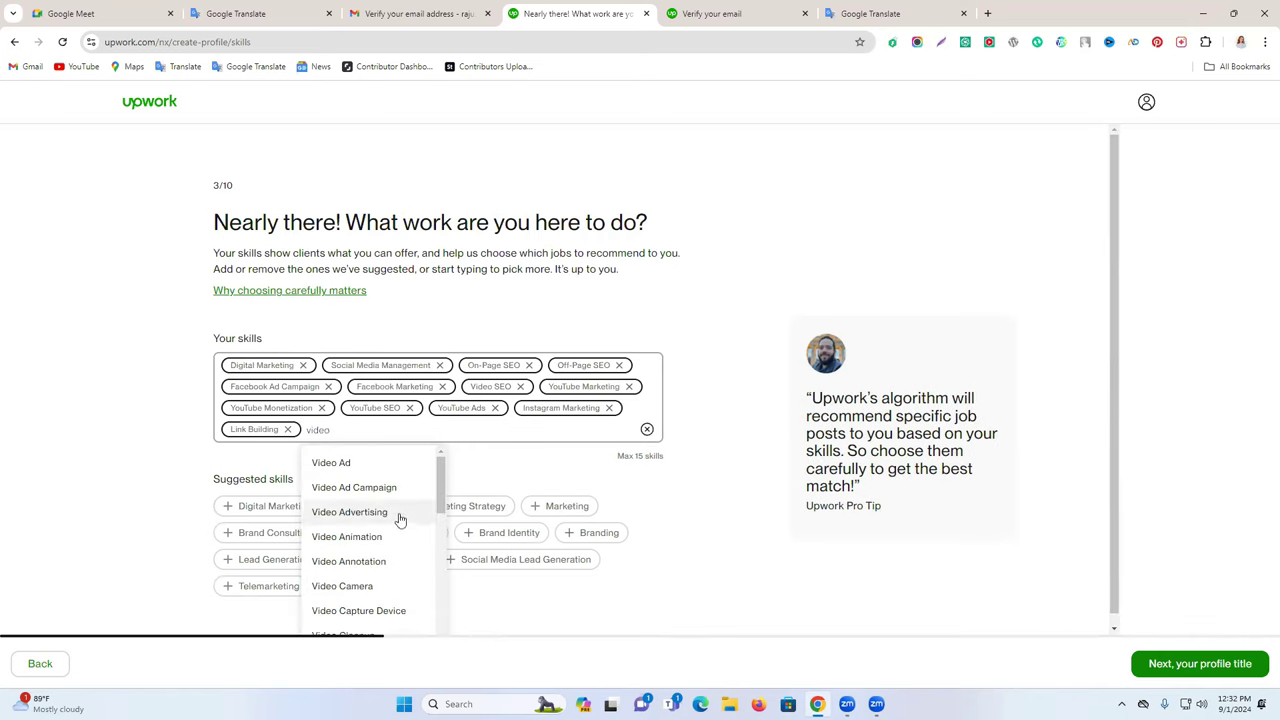
pyautogui.scroll(-3, 399, 519)
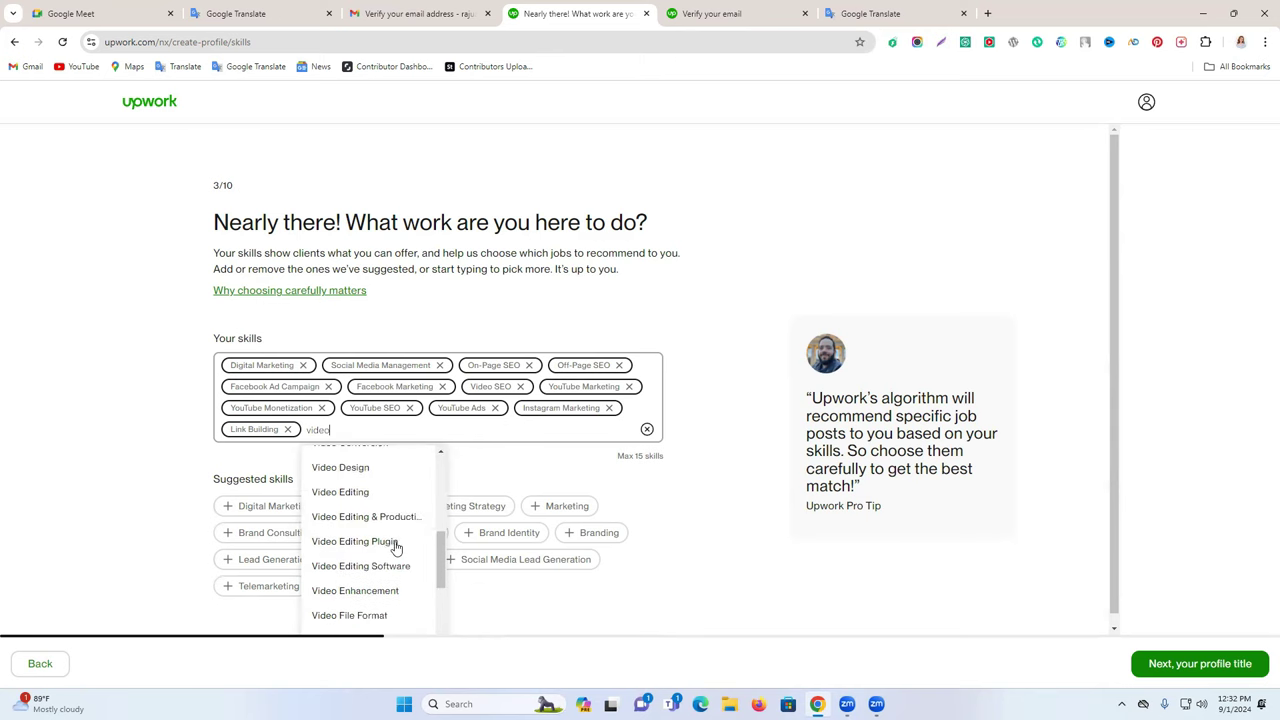
pyautogui.click(366, 496)
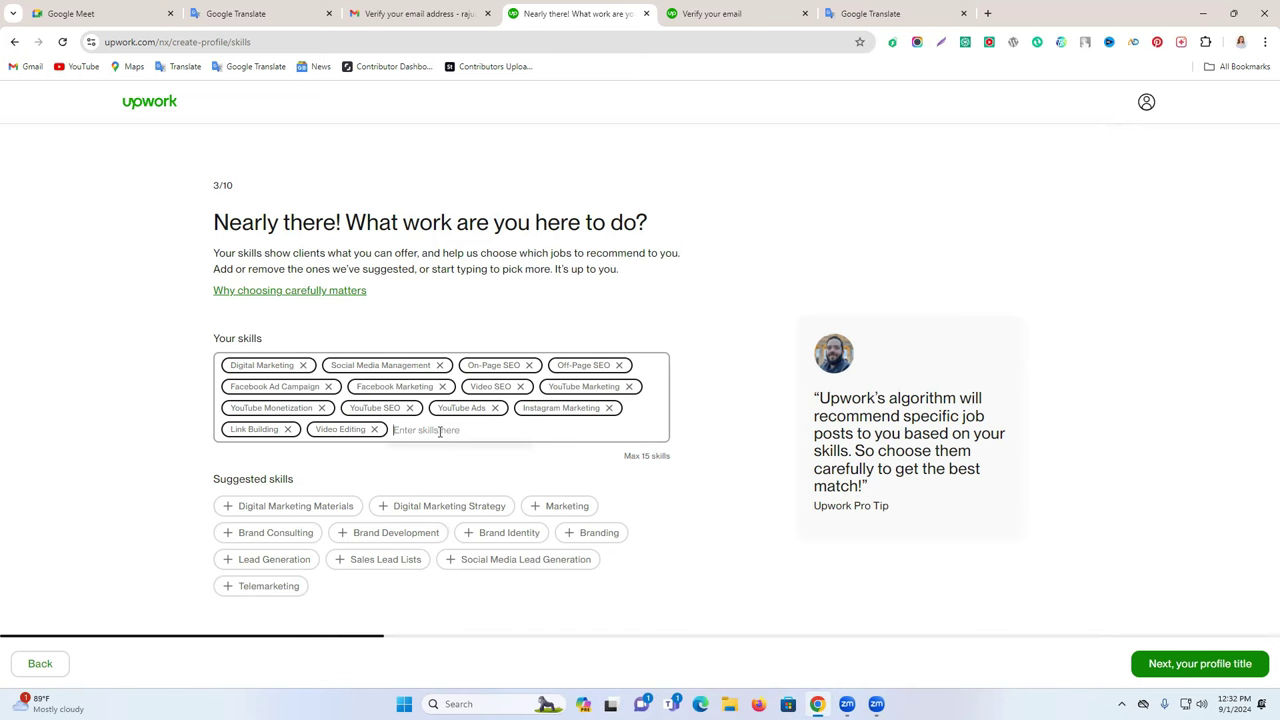
pyautogui.click(440, 429)
pyautogui.write('webs')
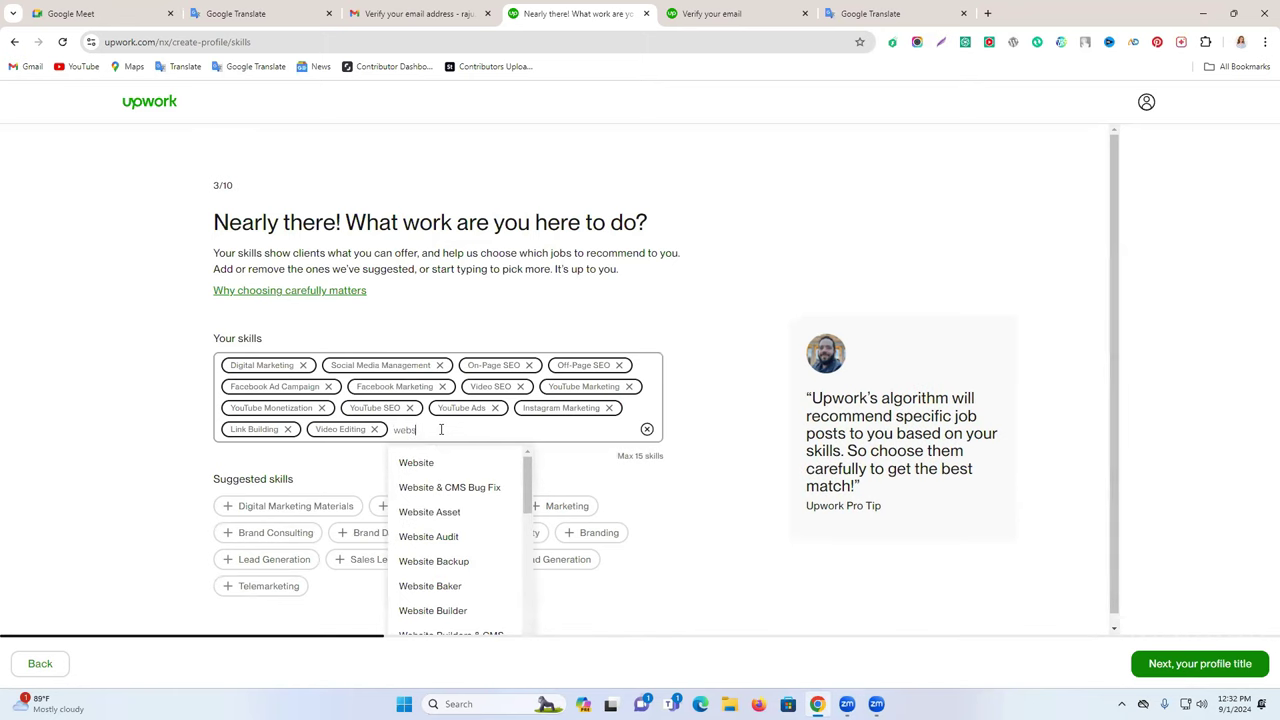
pyautogui.scroll(-3, 502, 551)
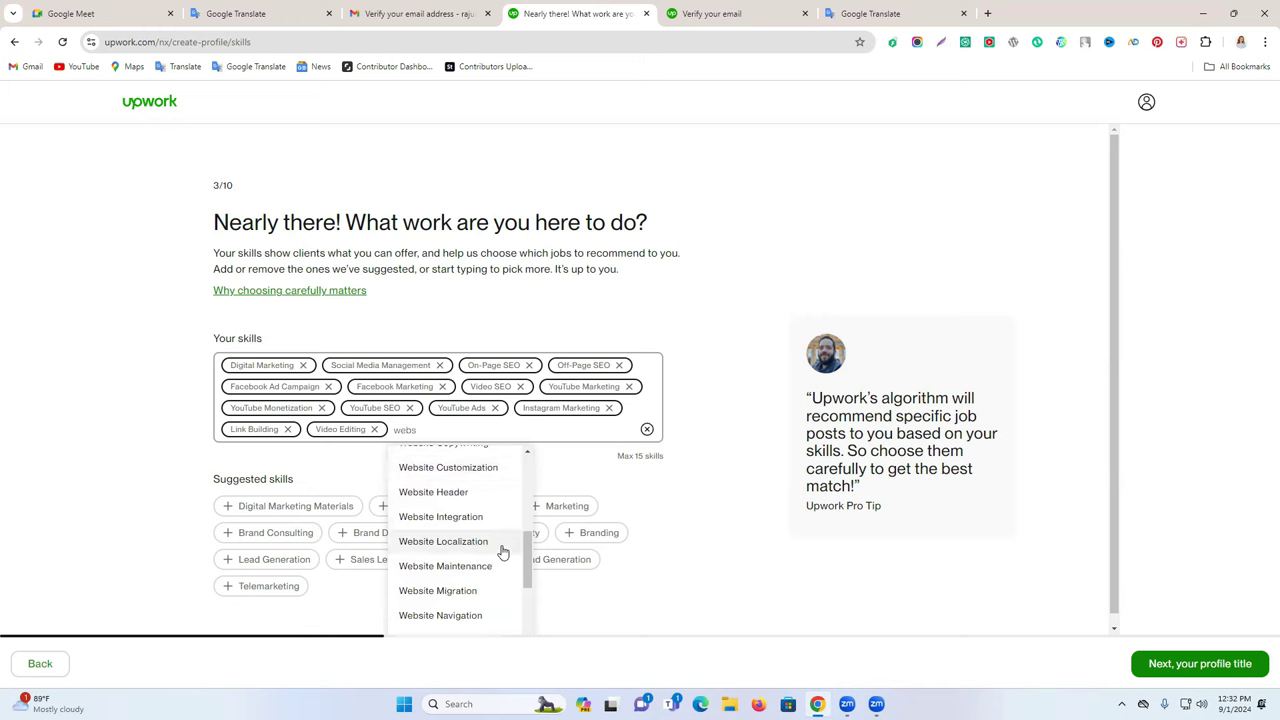
pyautogui.click(448, 467)
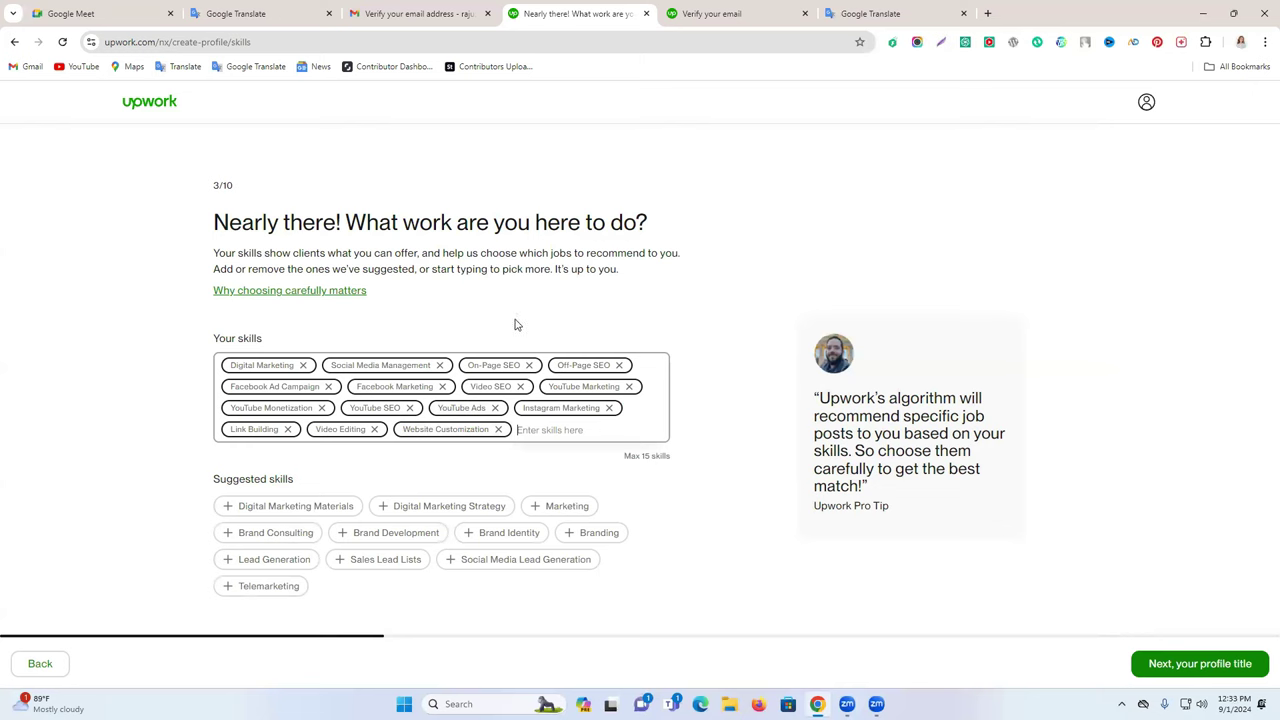
# - Go to the professional title step and select the drafted title line in Google Translate
pyautogui.click(1193, 668)
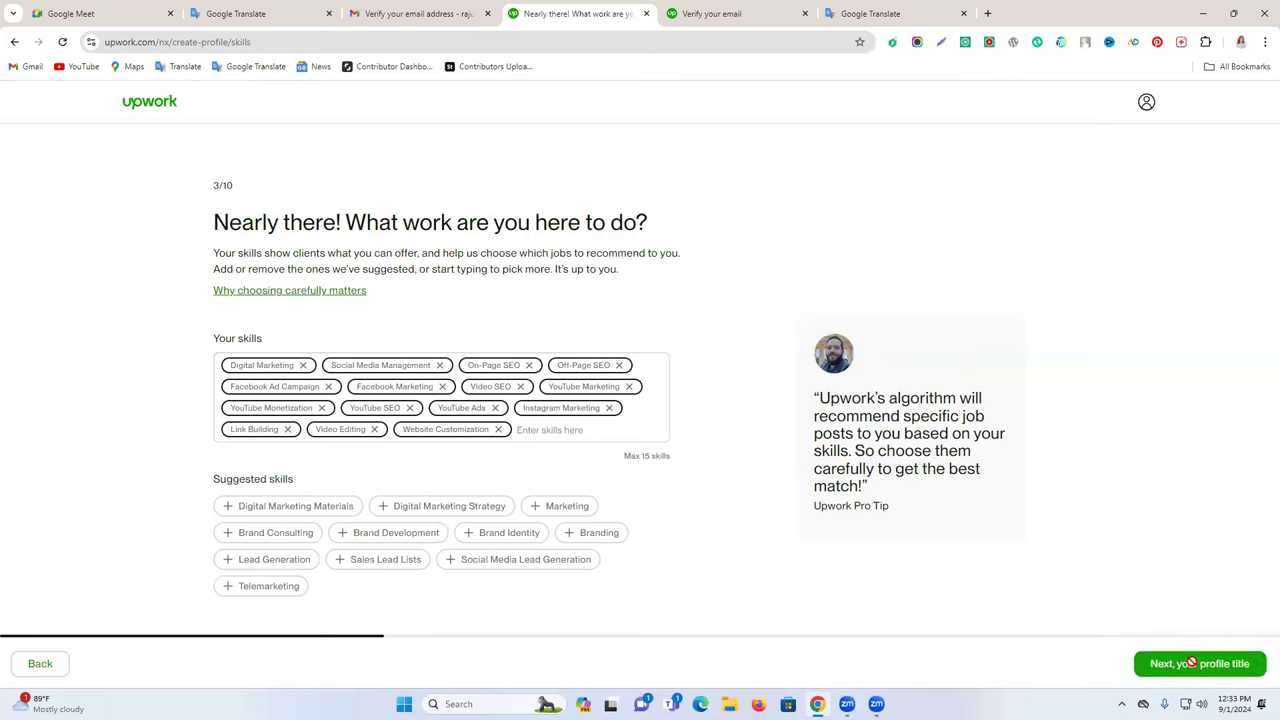
pyautogui.click(388, 342)
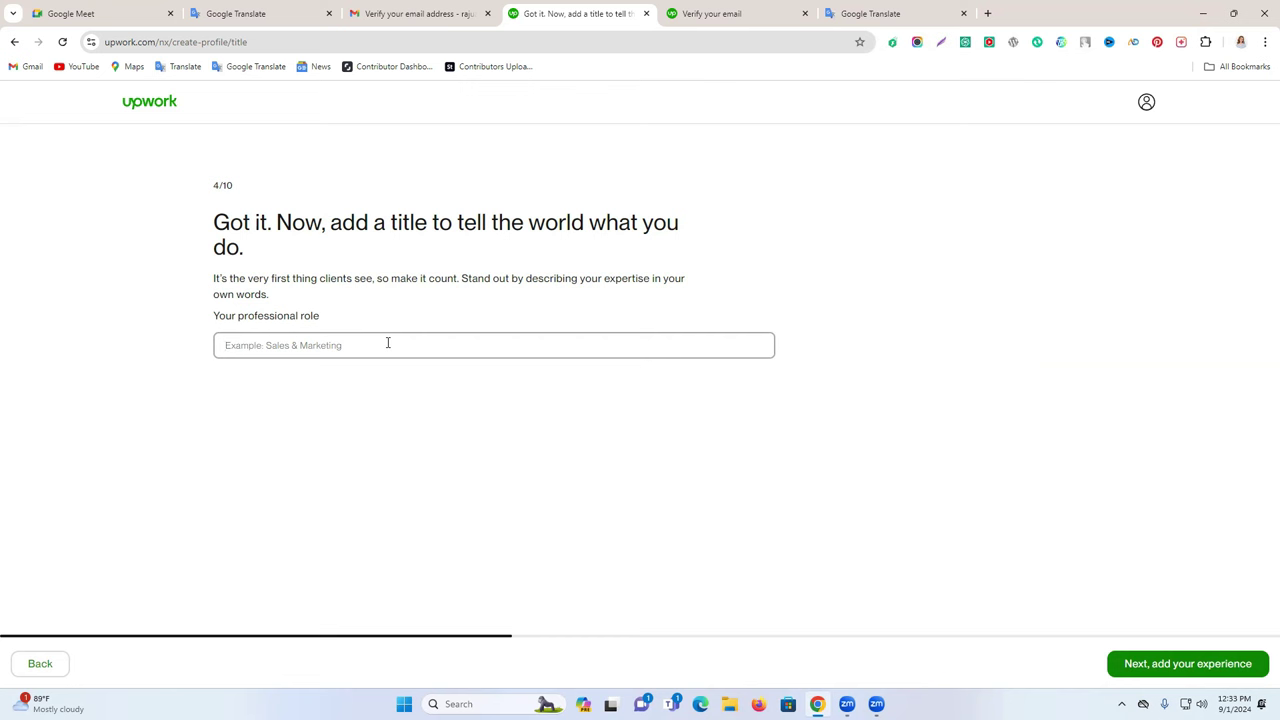
pyautogui.click(262, 13)
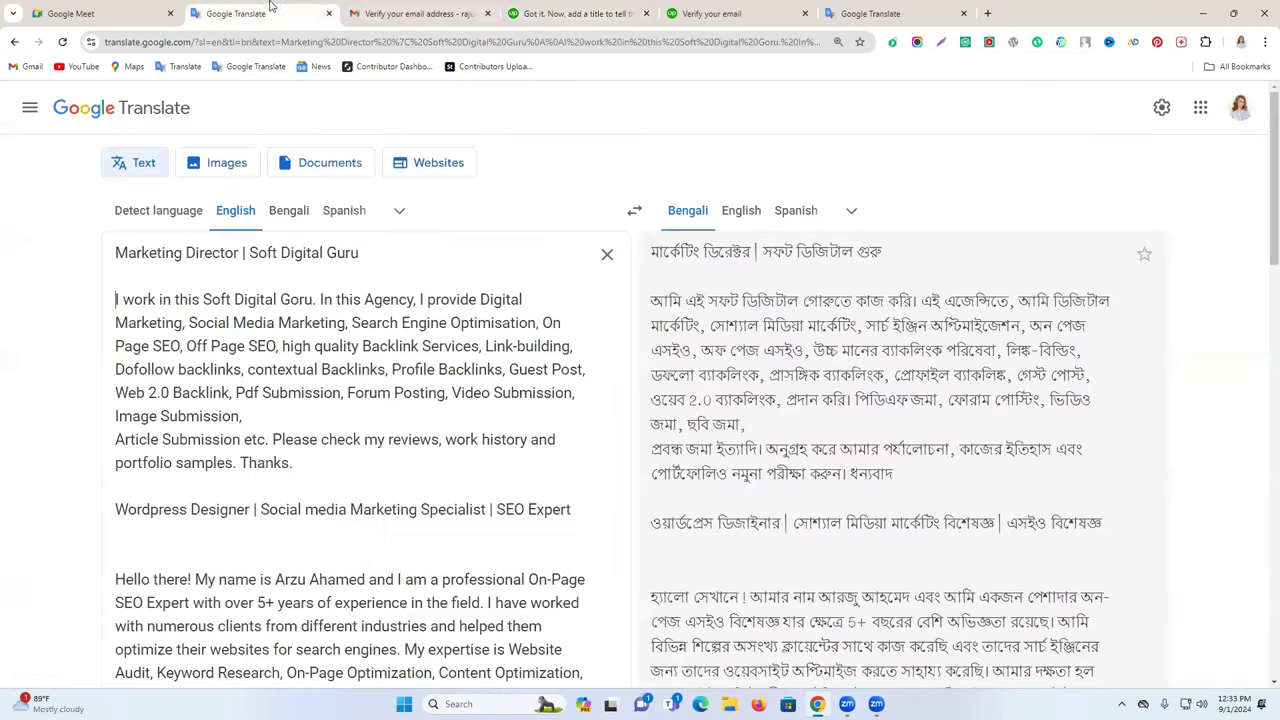
pyautogui.scroll(-2, 246, 314)
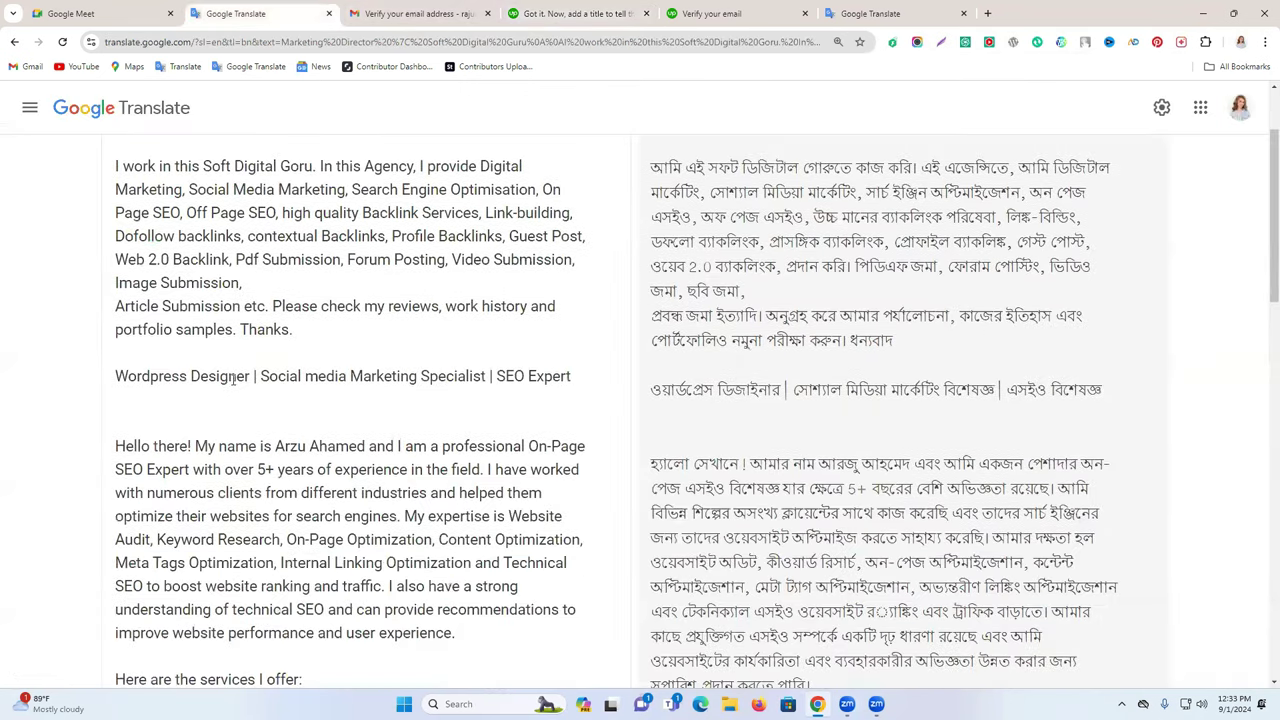
pyautogui.tripleClick(236, 377)
pyautogui.hotkey('ctrl', 'c')
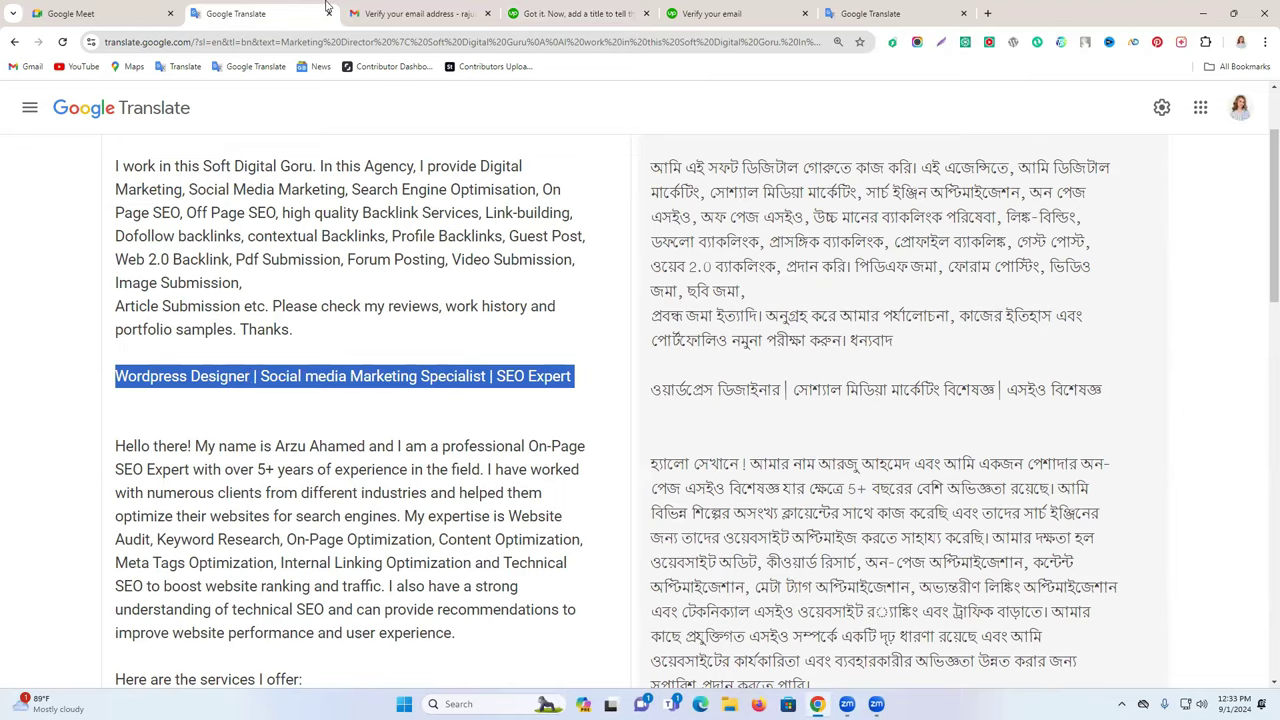
pyautogui.click(550, 12)
# - Paste the copied role list into Your professional role and delete 'Wordpress Designer |' from its start
pyautogui.click(324, 343)
pyautogui.hotkey('ctrl', 'v')
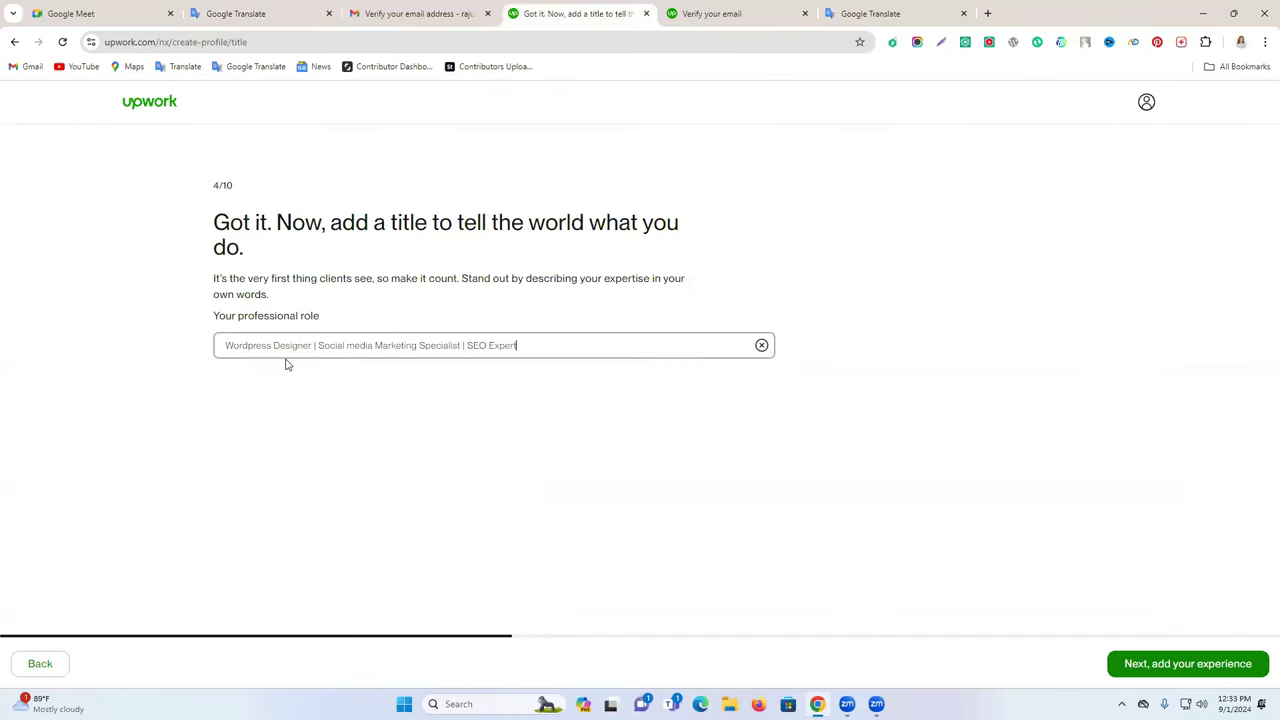
pyautogui.click(311, 345)
pyautogui.moveTo(297, 344); pyautogui.dragTo(227, 344)
pyautogui.doubleClick(294, 344)
pyautogui.click(311, 345)
pyautogui.moveTo(313, 345); pyautogui.dragTo(168, 349)
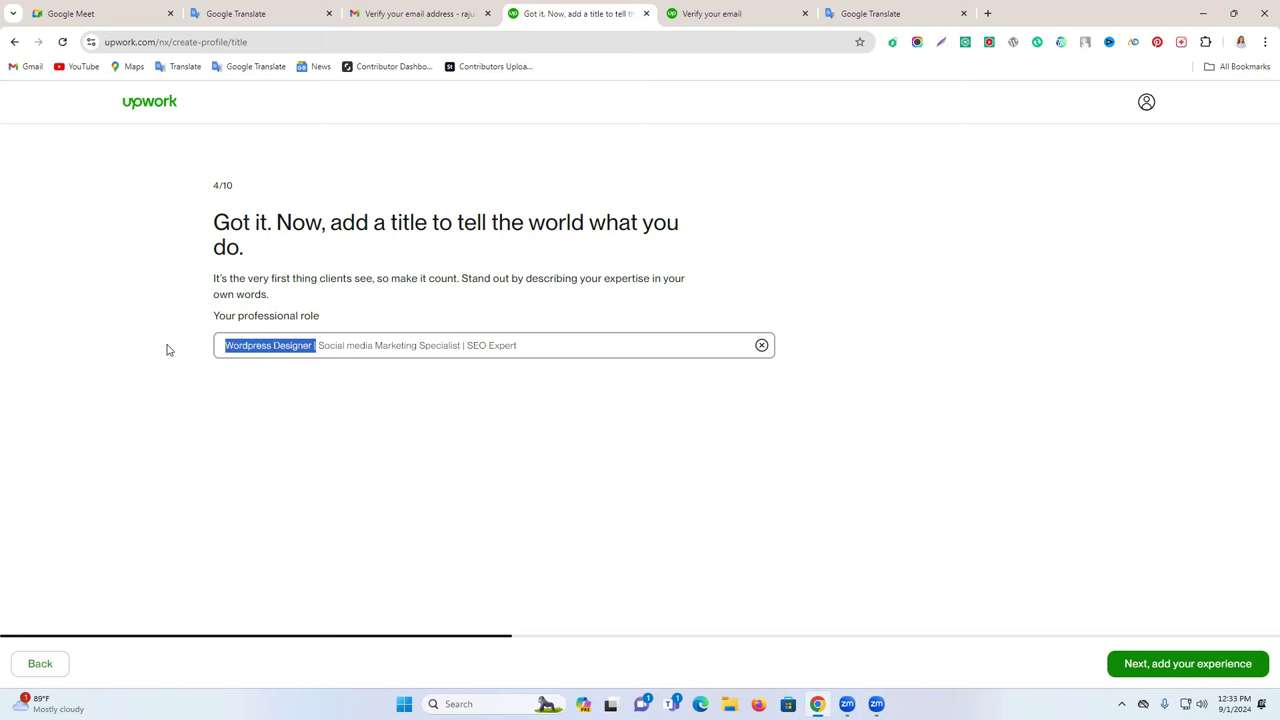
pyautogui.press('BackSpace')
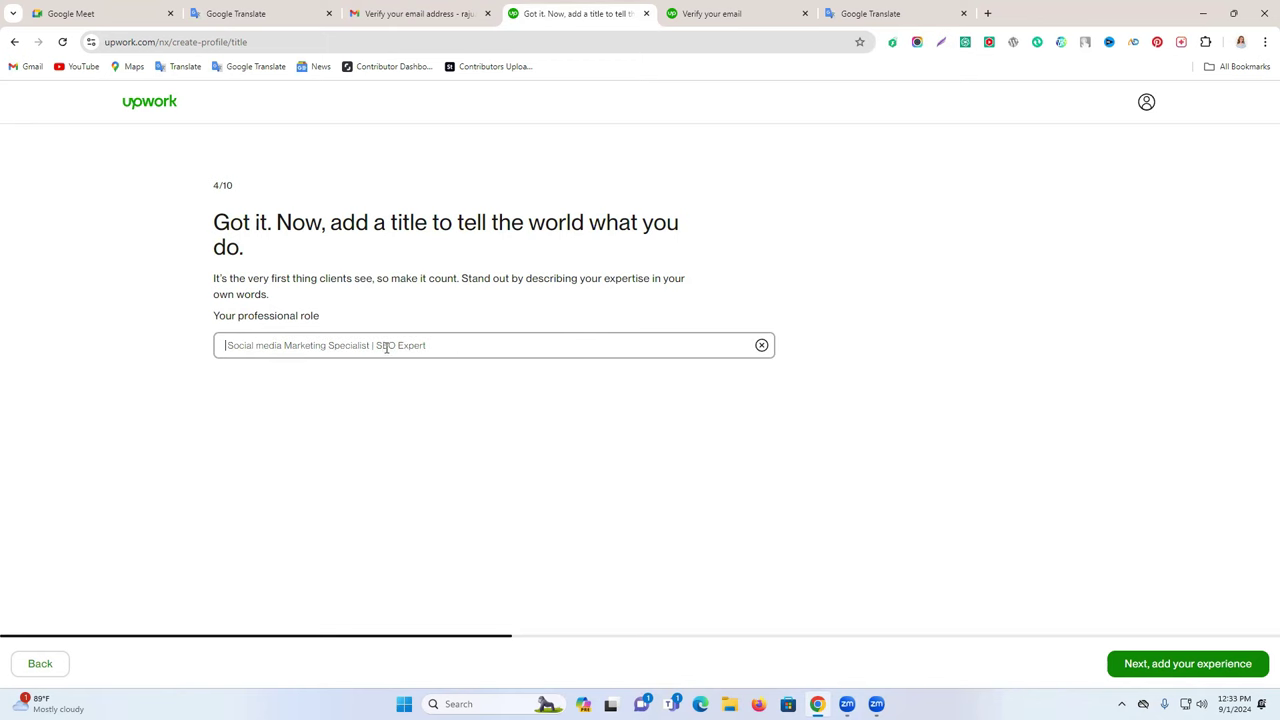
# - Insert 'Youtube' before SEO and drop 'Expert' so the title reads 'Social media Marketing Specialist | Youtube SEO'
pyautogui.click(377, 345)
pyautogui.write('Youtube')
pyautogui.moveTo(435, 345); pyautogui.dragTo(478, 345)
pyautogui.press('BackSpace')
pyautogui.write('|')
pyautogui.moveTo(413, 346); pyautogui.dragTo(436, 347)
pyautogui.click(477, 345)
# - Continue to the work experience step and open a new Add Work Experience form
pyautogui.click(1149, 666)
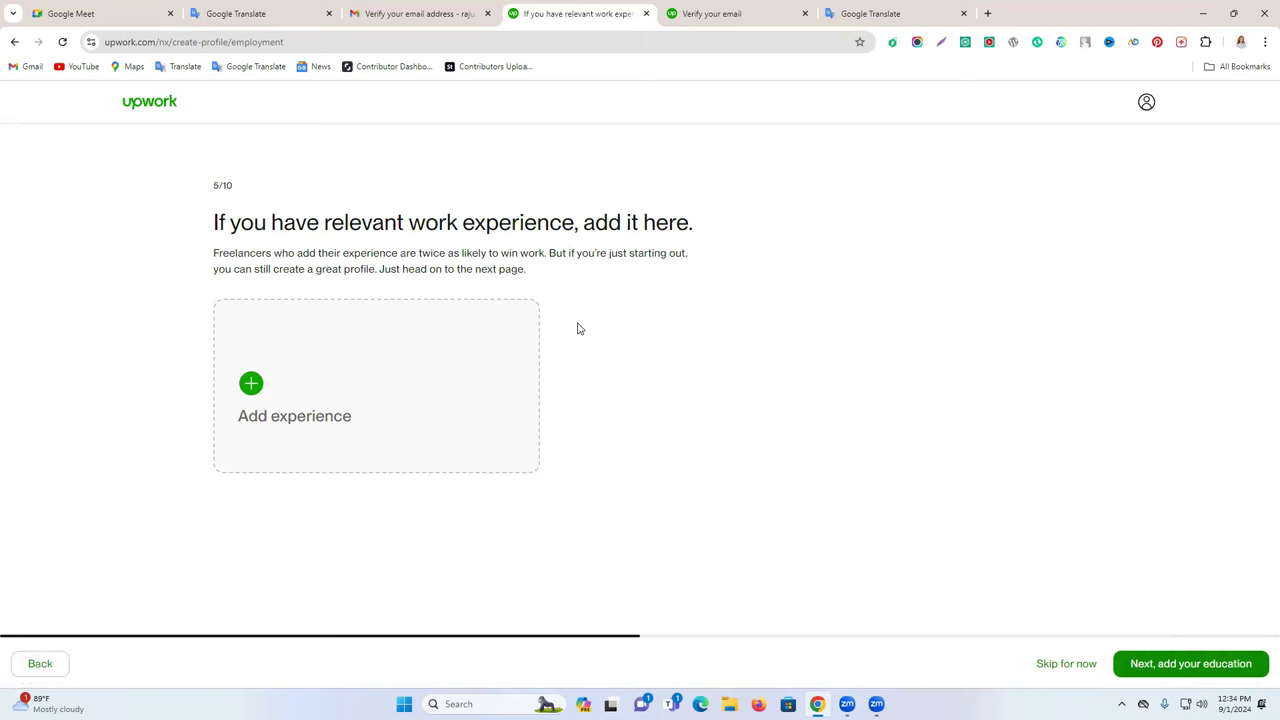
pyautogui.click(385, 401)
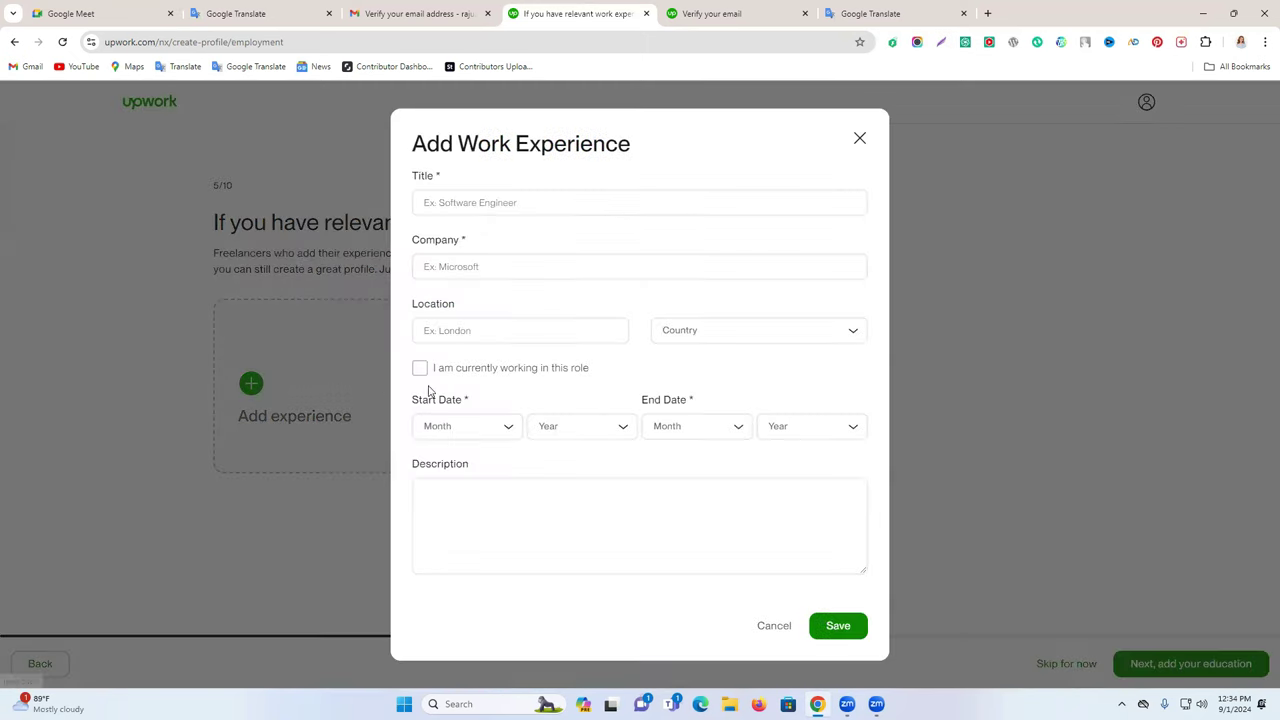
pyautogui.click(480, 205)
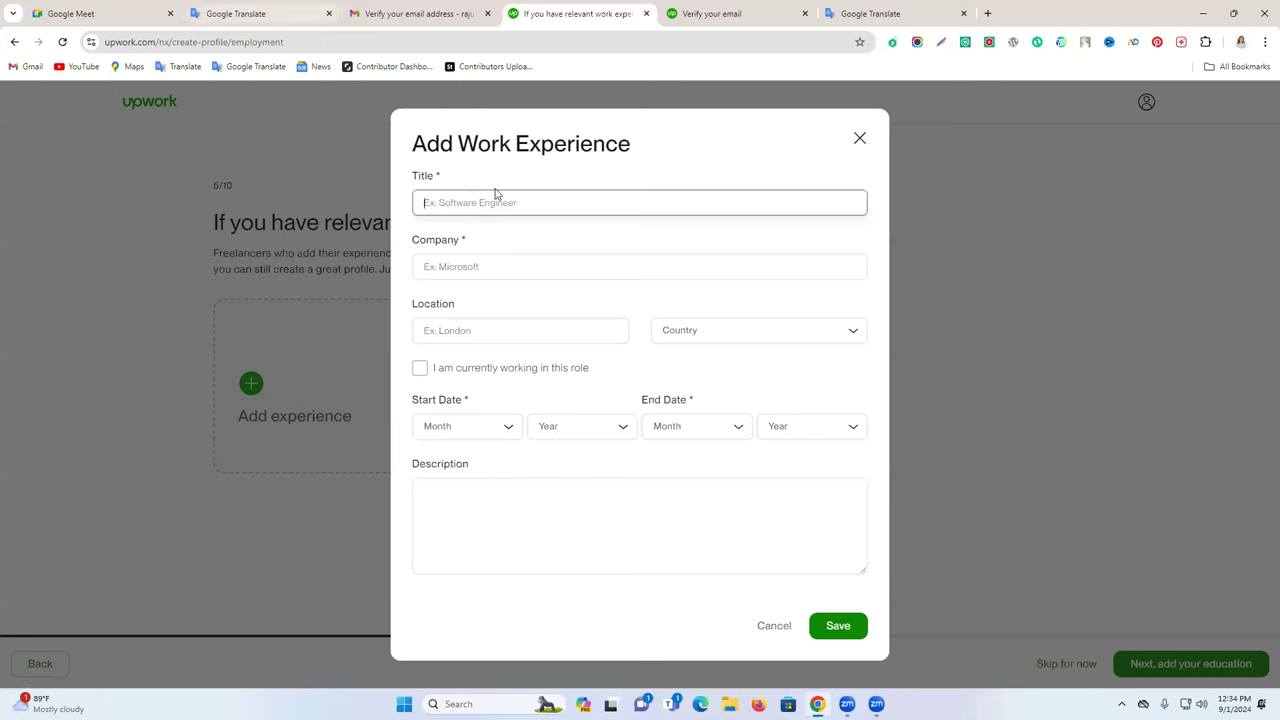
# - Copy the 'Marketing Director | Soft Digital Guru' line from the Google Translate tab
pyautogui.click(250, 10)
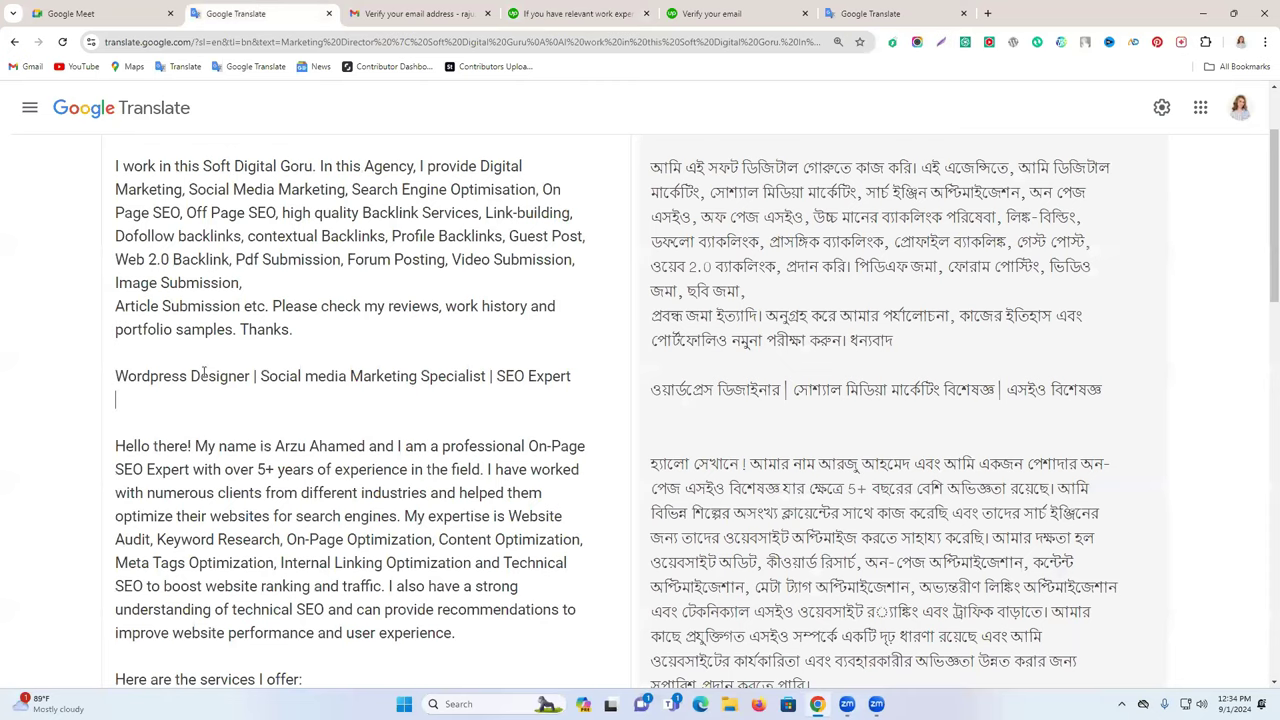
pyautogui.scroll(2, 205, 377)
pyautogui.tripleClick(186, 252)
pyautogui.hotkey('ctrl', 'c')
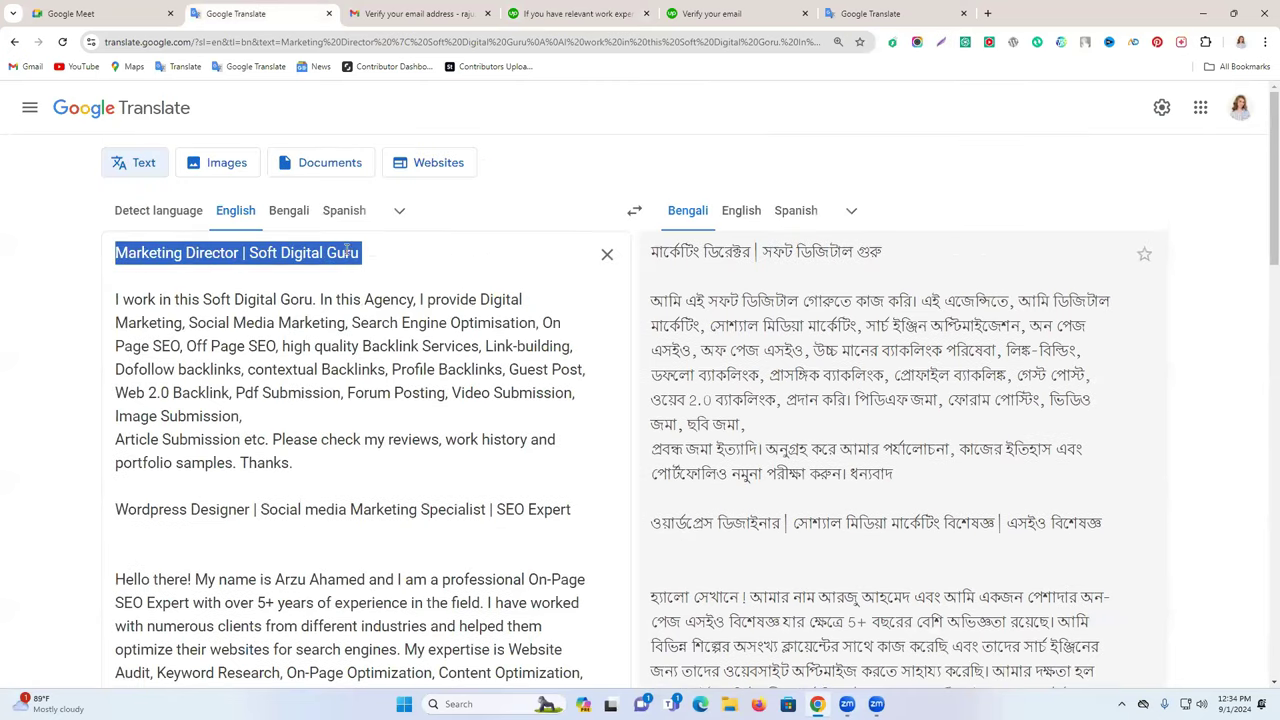
pyautogui.click(858, 11)
pyautogui.click(432, 11)
# - Enter 'Marketing Director | Soft Digital Guru' as the title and 'Soft Digital Guru' as the company
pyautogui.click(622, 10)
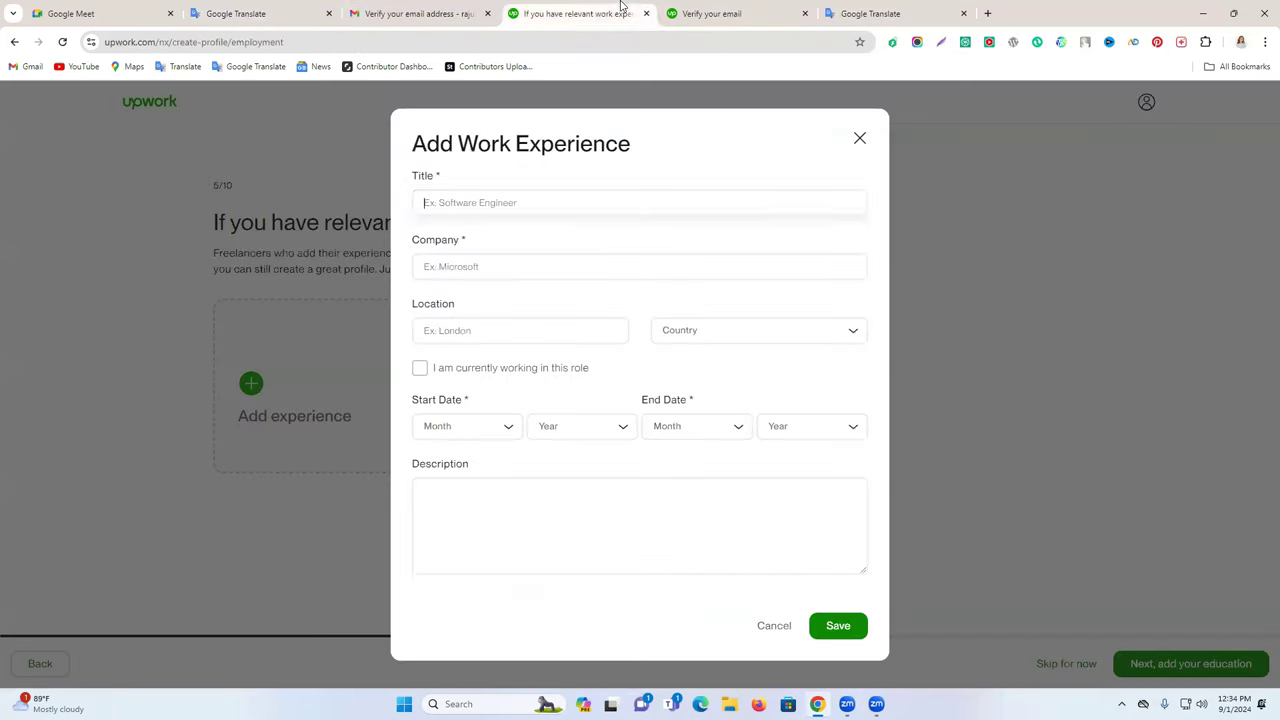
pyautogui.hotkey('ctrl', 'v')
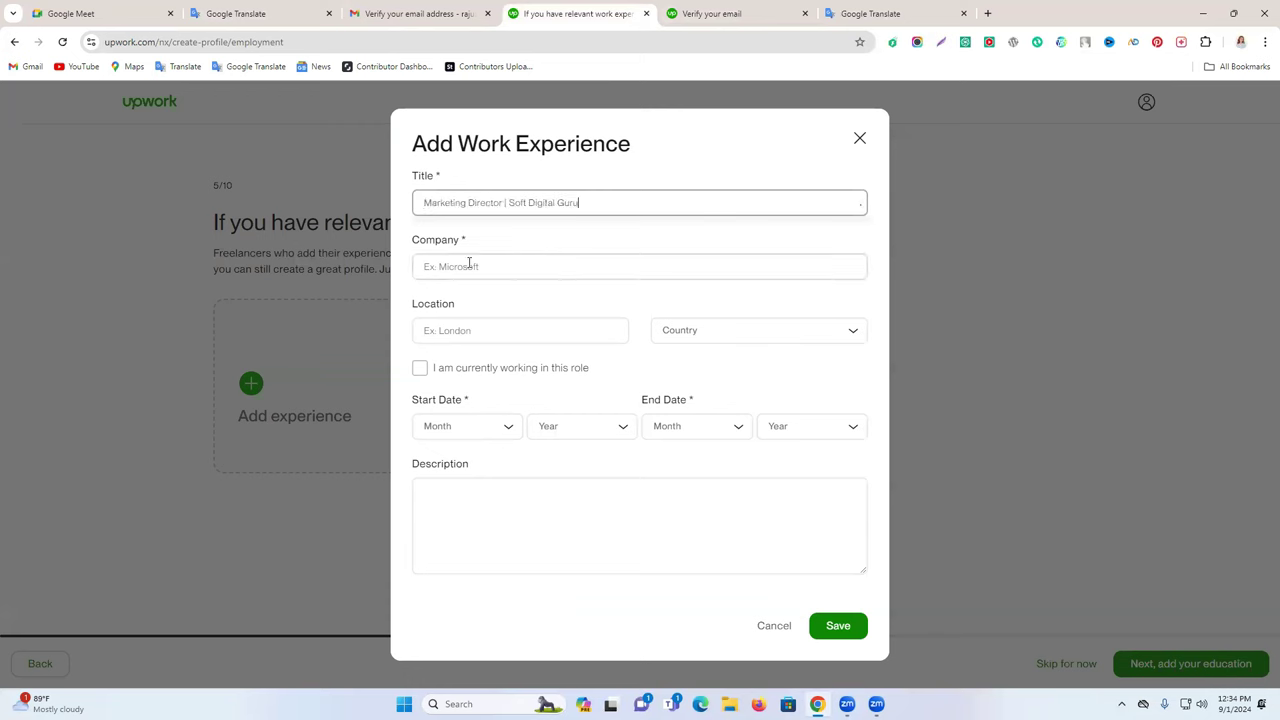
pyautogui.moveTo(581, 203); pyautogui.dragTo(508, 205)
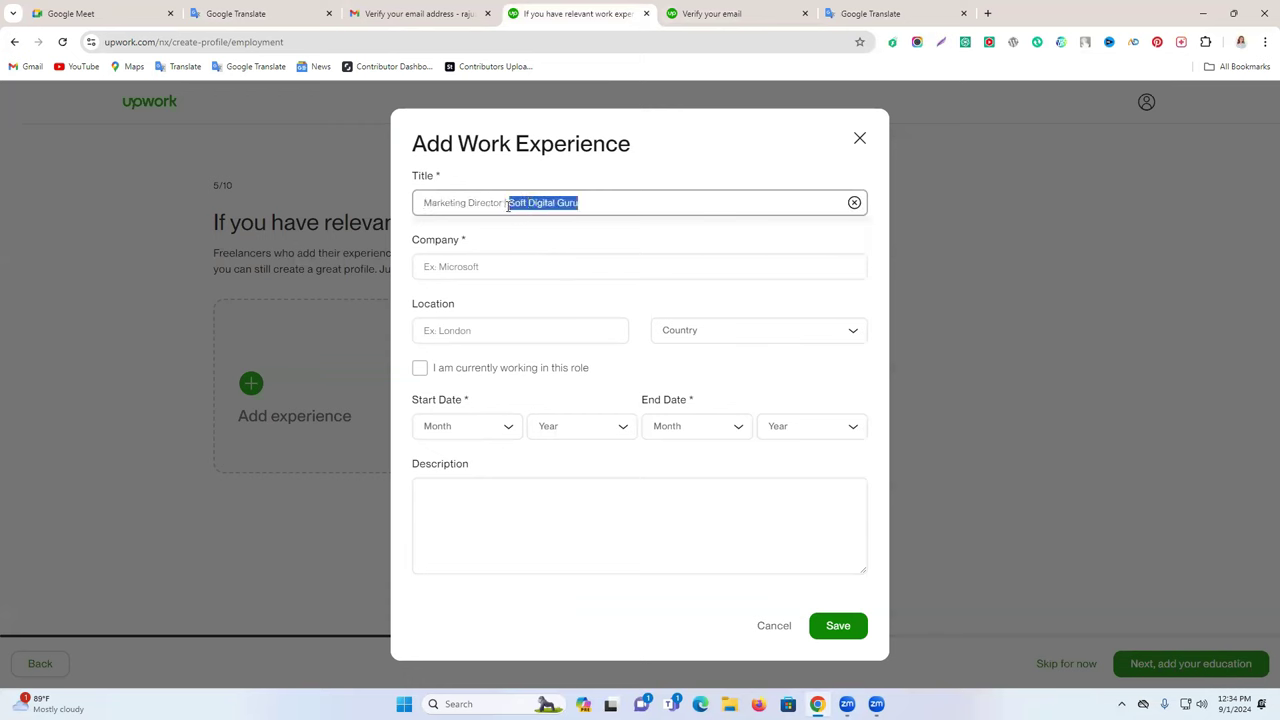
pyautogui.hotkey('ctrl', 'c')
pyautogui.click(469, 274)
pyautogui.hotkey('ctrl', 'v')
# - Mark the role as current and leave the Location field empty after a trial 'canada' entry
pyautogui.click(458, 330)
pyautogui.write('c')
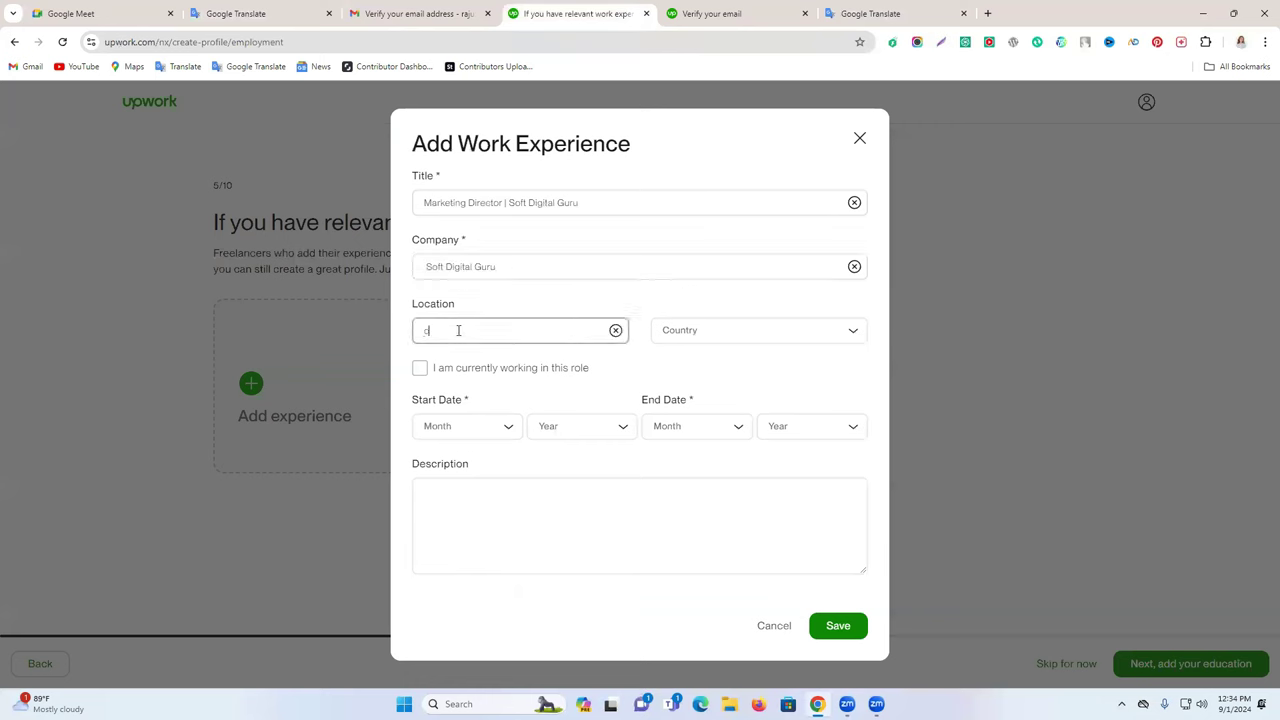
pyautogui.write('anda')
pyautogui.click(441, 330)
pyautogui.write('ada')
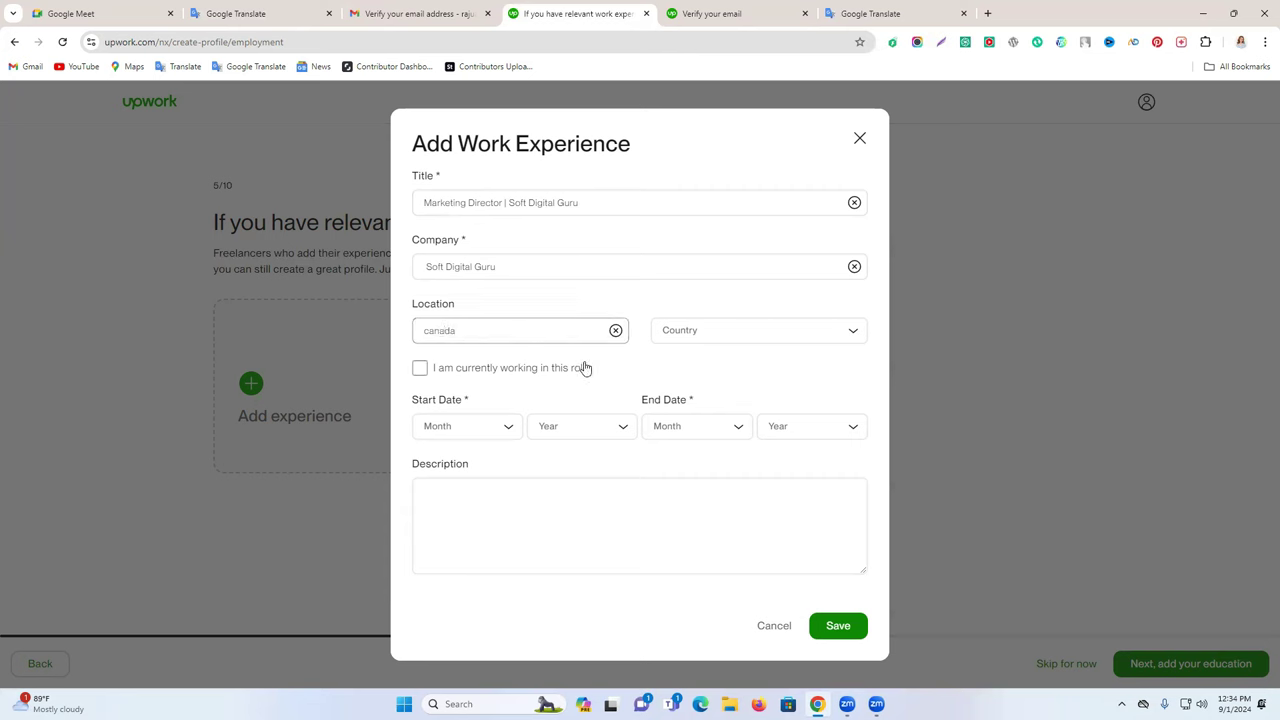
pyautogui.click(585, 368)
pyautogui.click(463, 331)
pyautogui.doubleClick(463, 331)
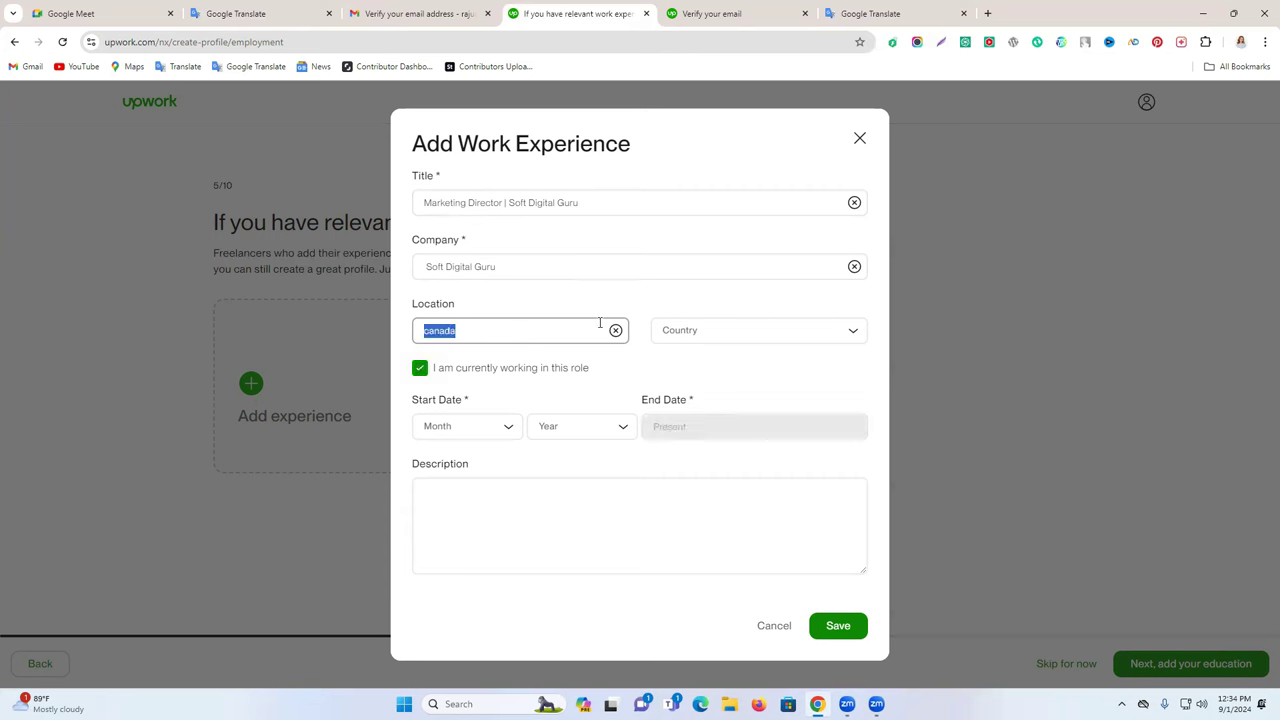
pyautogui.press('BackSpace')
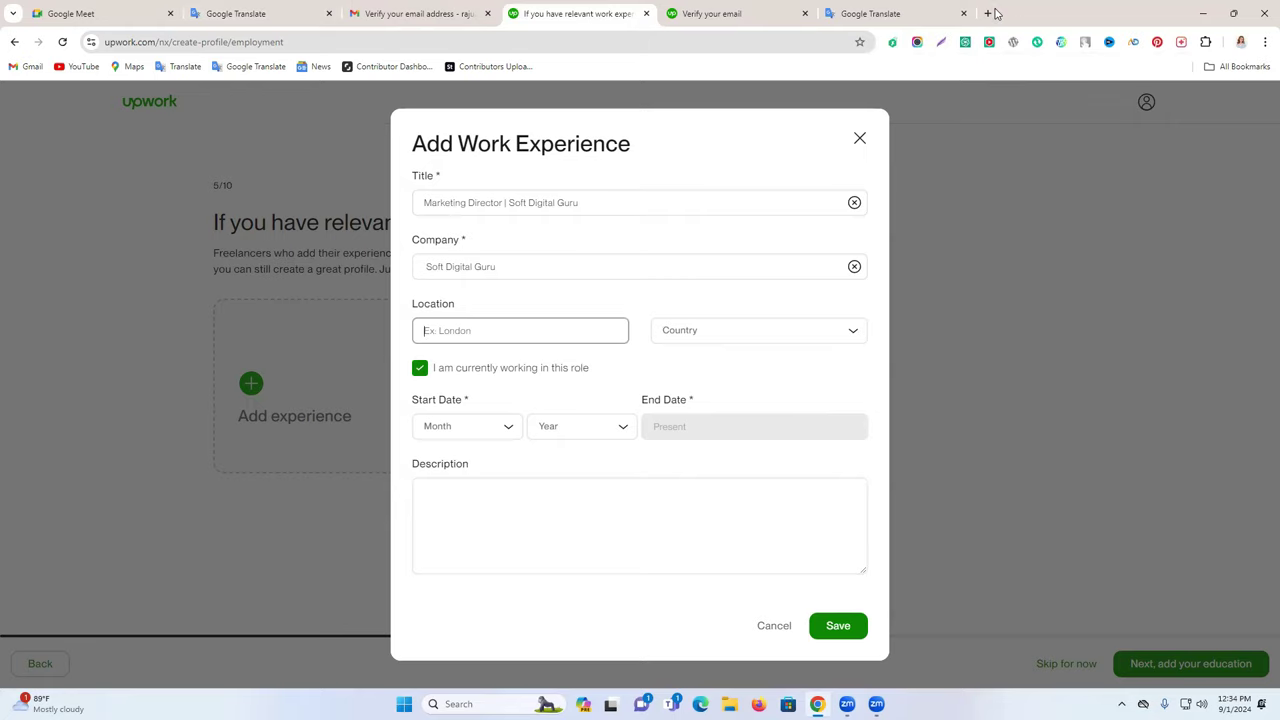
pyautogui.click(992, 13)
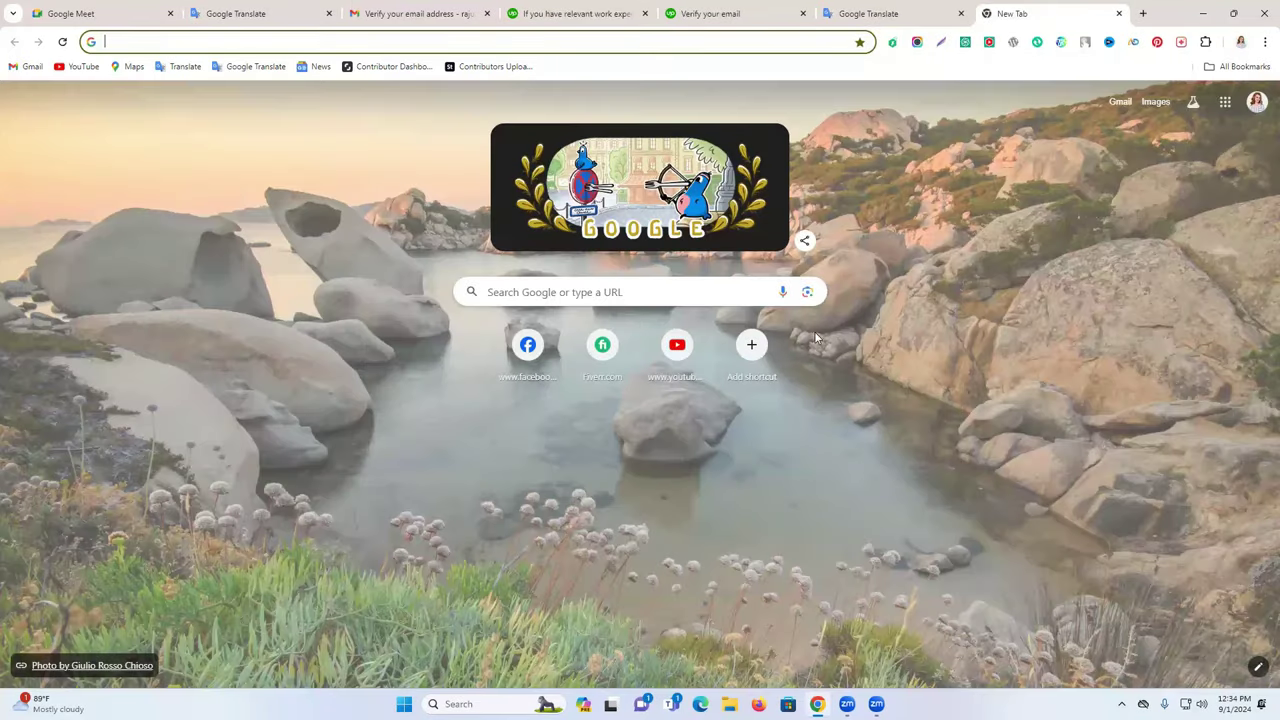
# - Copy the 'Ottawa, Ontario' hometown from the Facebook profile's Intro section
pyautogui.click(527, 345)
pyautogui.scroll(-2, 419, 460)
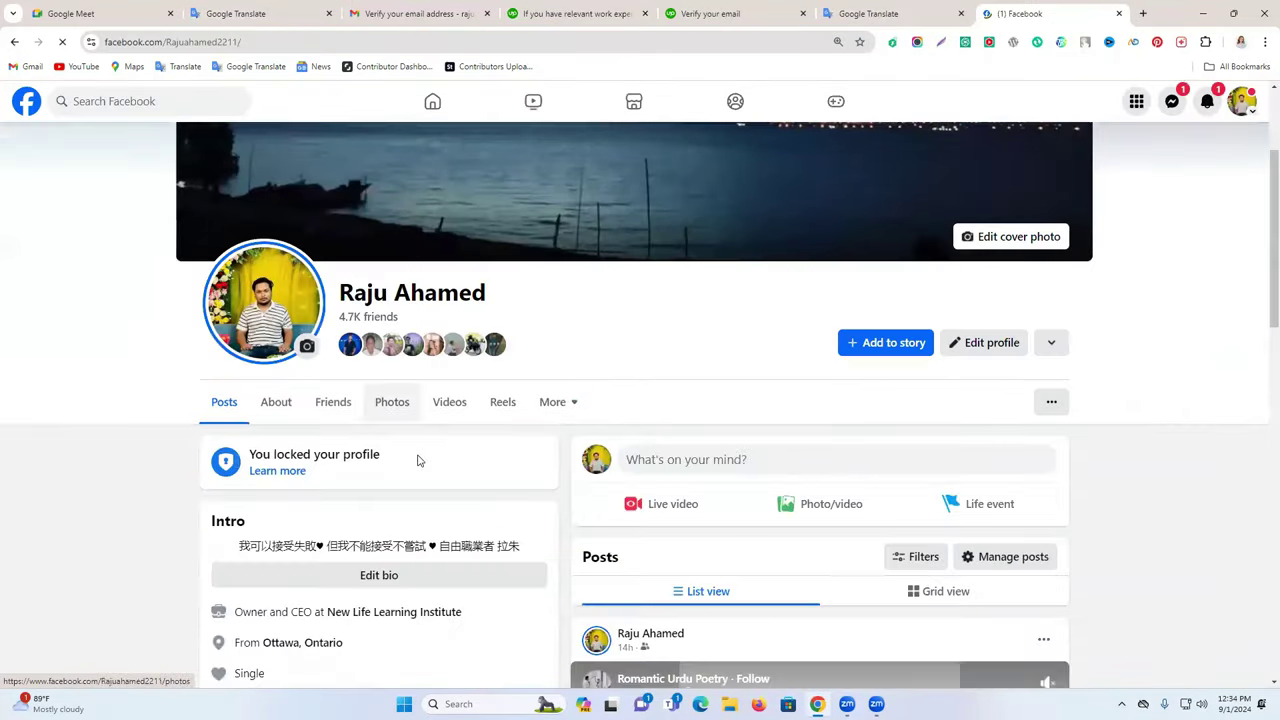
pyautogui.scroll(-2, 419, 460)
pyautogui.moveTo(380, 451); pyautogui.dragTo(265, 445)
pyautogui.moveTo(310, 442)
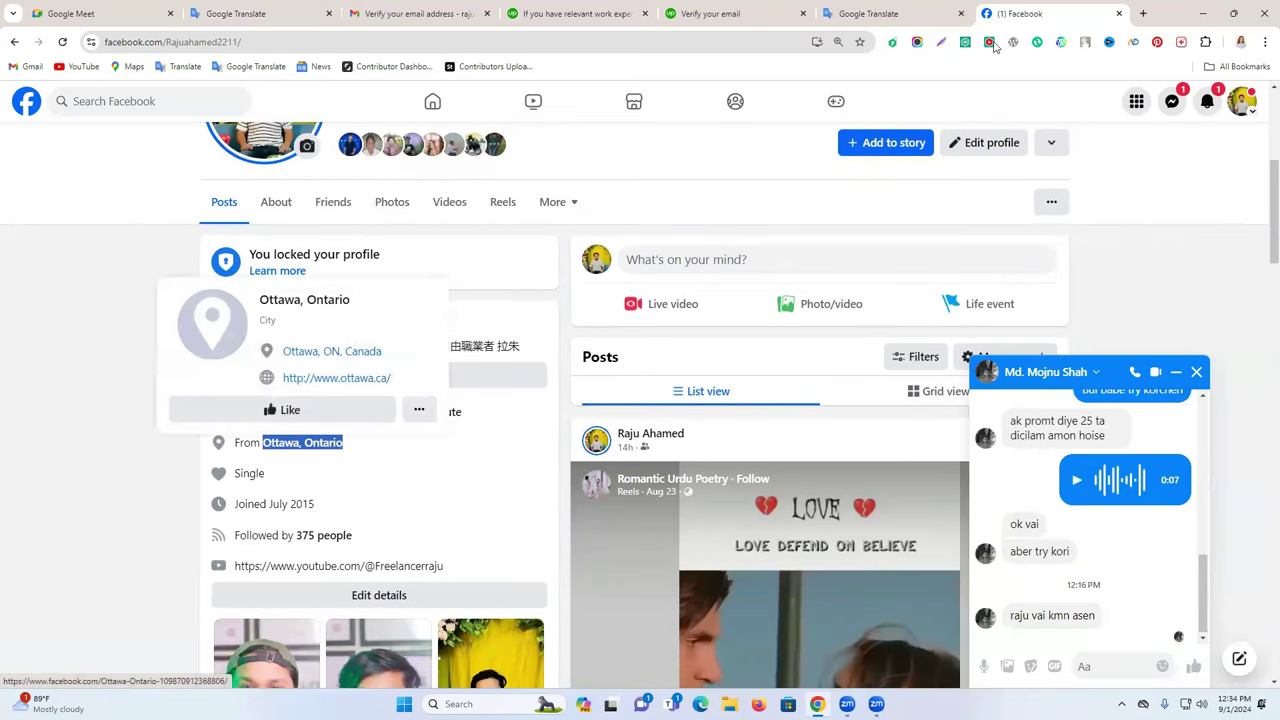
pyautogui.click(705, 13)
# - Set the location to Ottawa with Canada as country, keeping 'currently working in this role' ticked
pyautogui.click(617, 14)
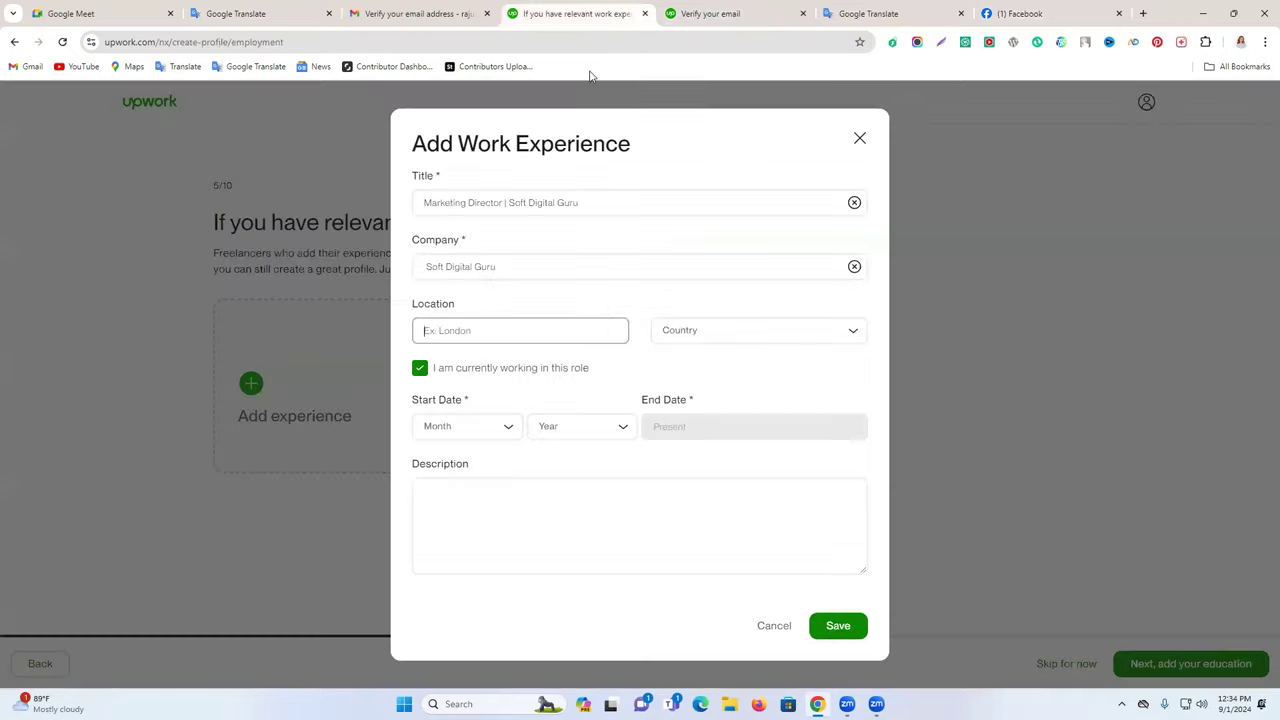
pyautogui.hotkey('ctrl', 'v')
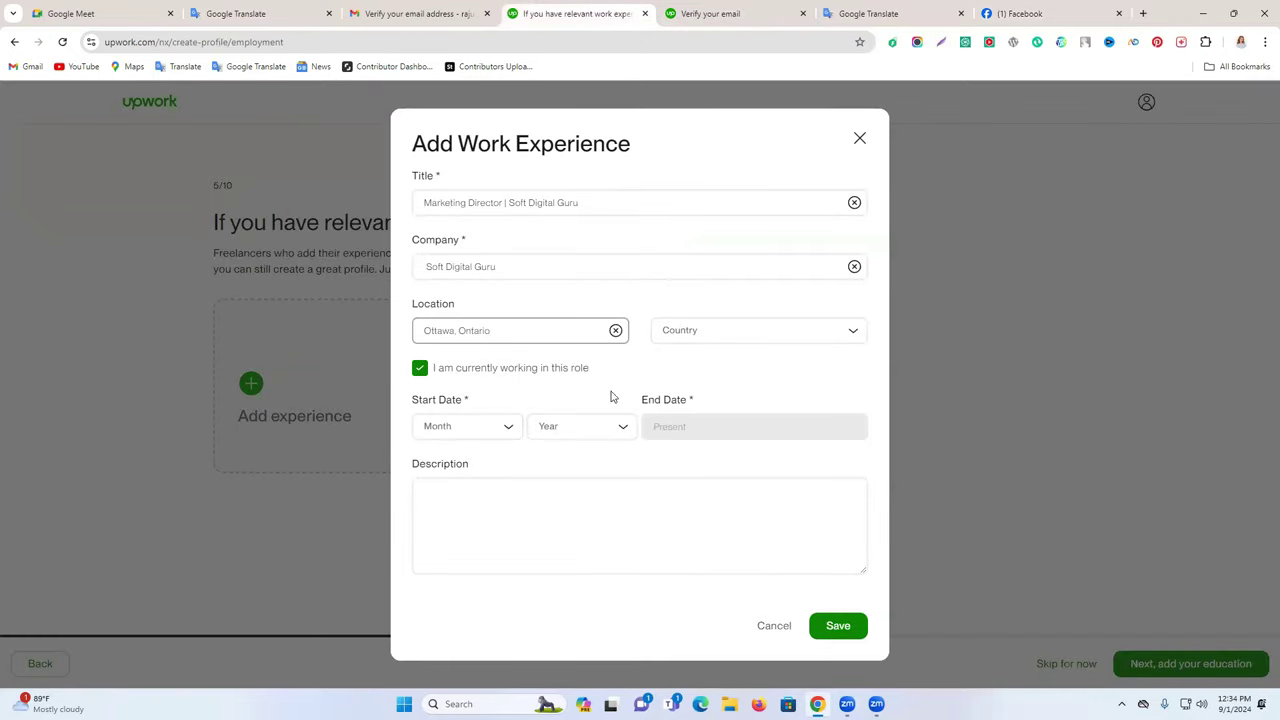
pyautogui.press('BackSpace')
pyautogui.click(760, 336)
pyautogui.scroll(-1, 738, 497)
pyautogui.write('ca')
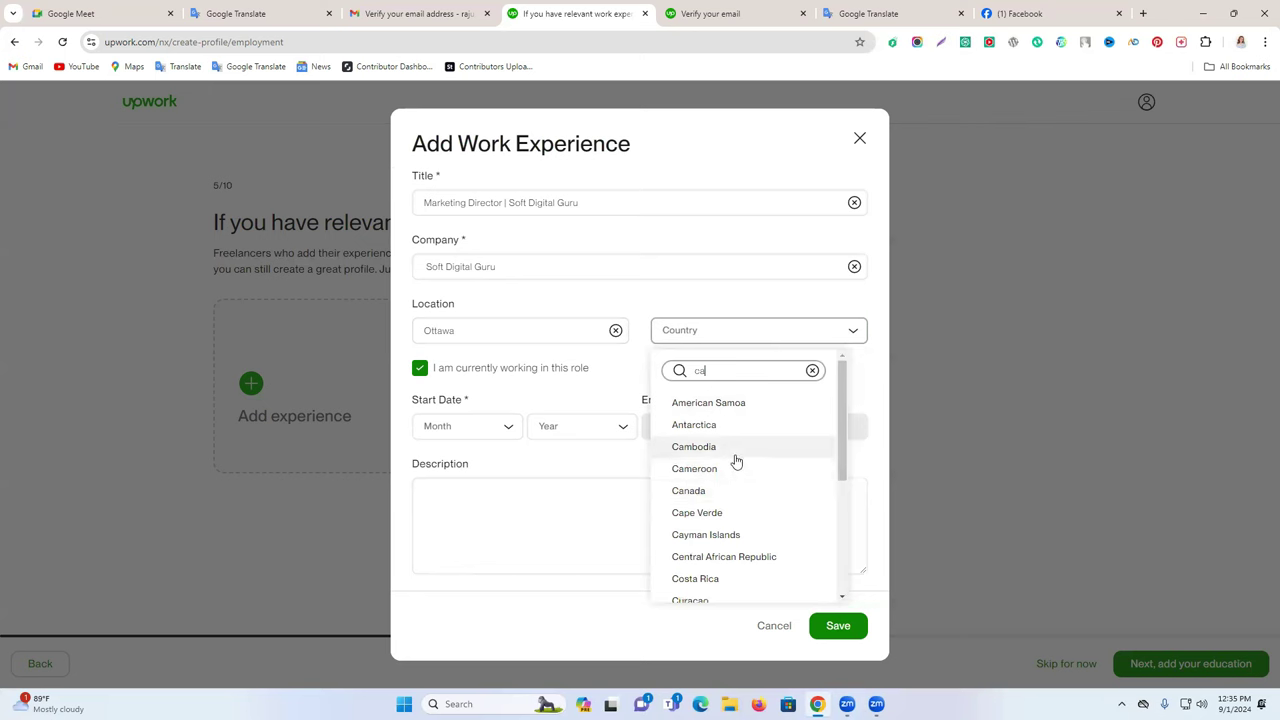
pyautogui.write('n')
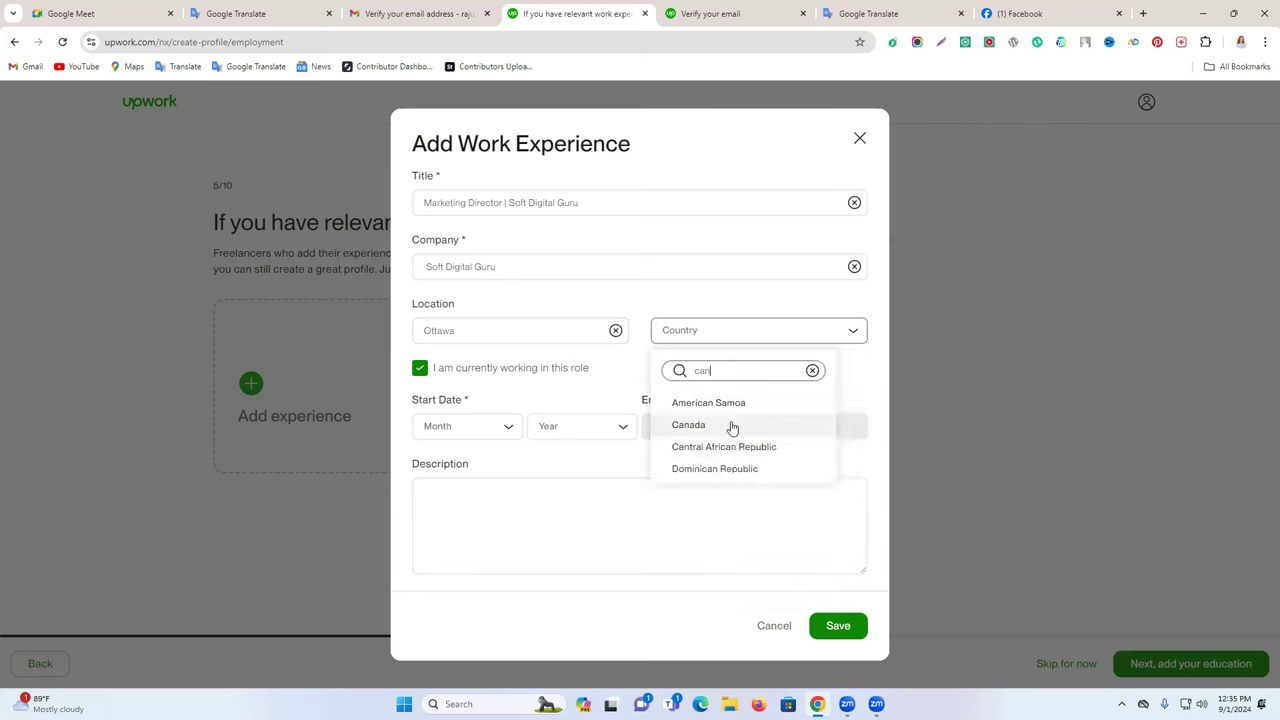
pyautogui.click(731, 426)
pyautogui.click(711, 368)
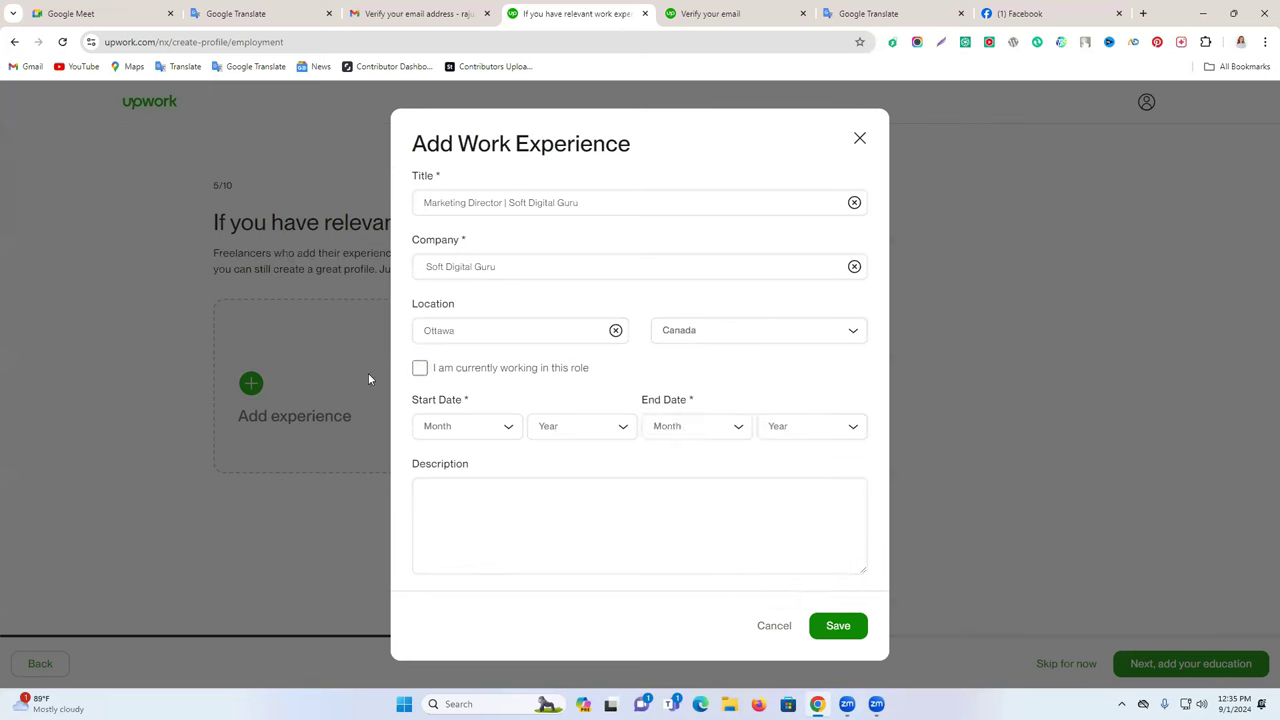
pyautogui.click(419, 369)
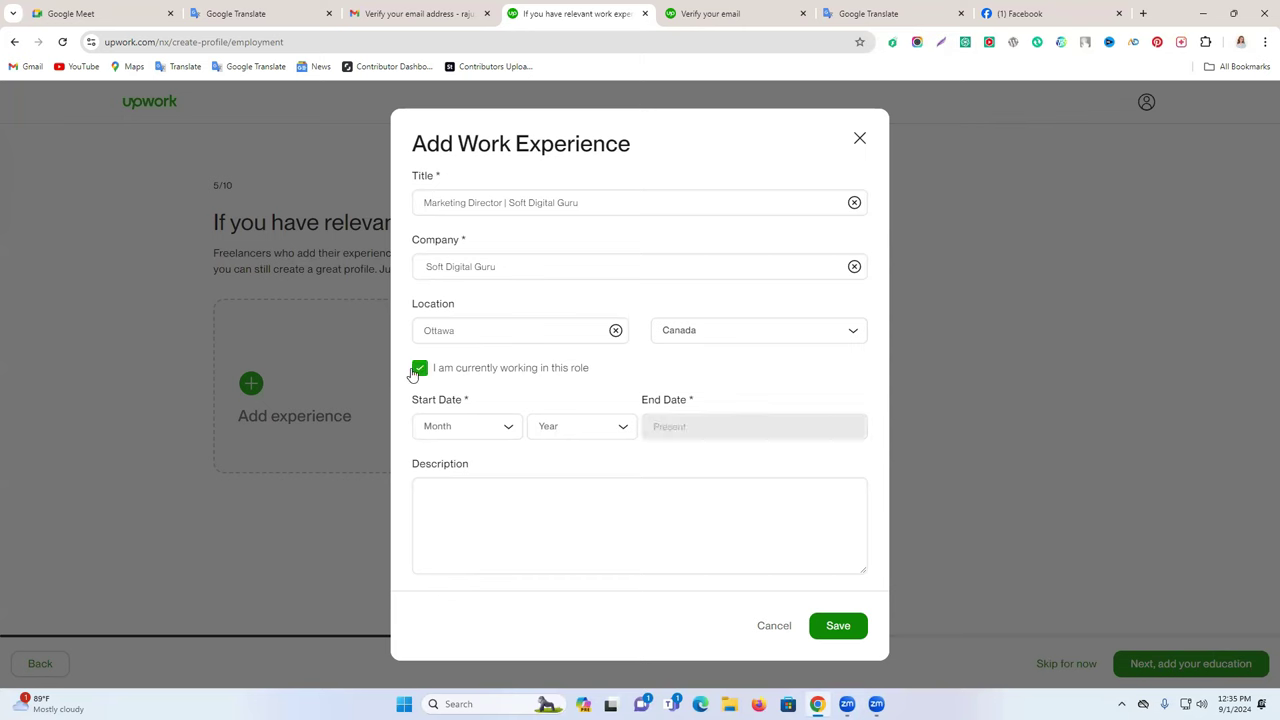
# - Untick the current-role box and set the start date to December 2023
pyautogui.click(447, 431)
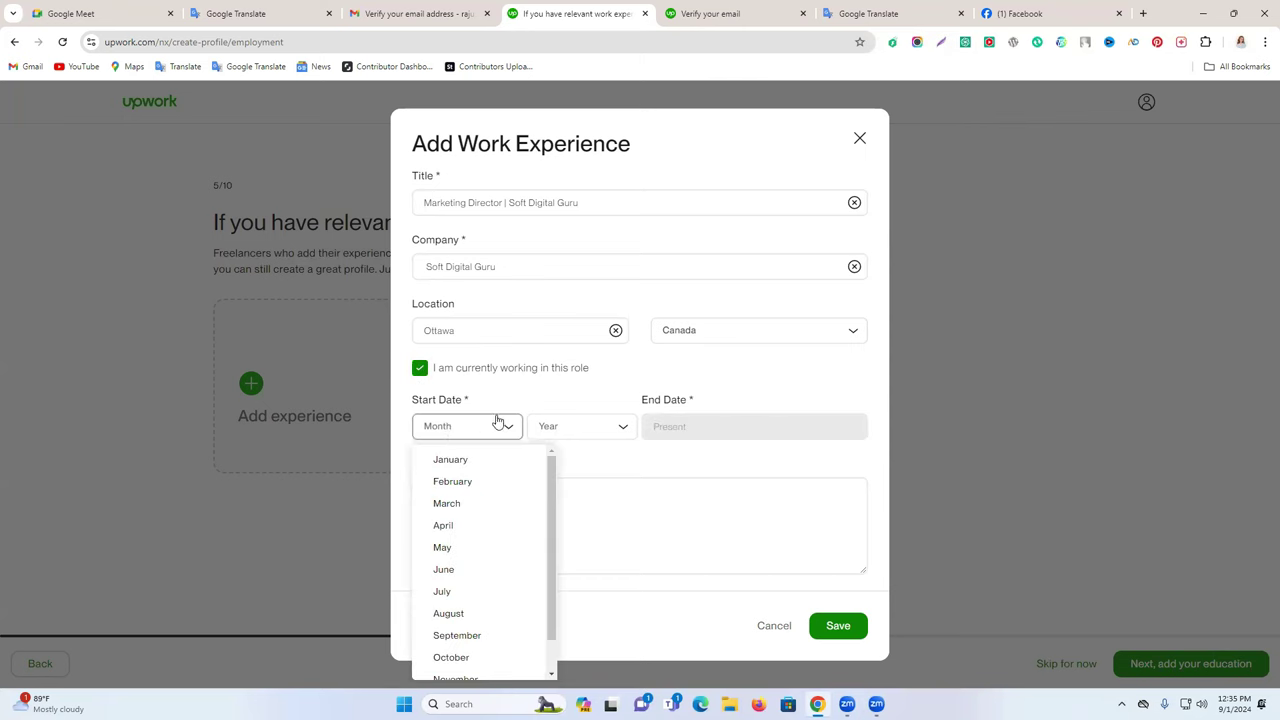
pyautogui.click(438, 373)
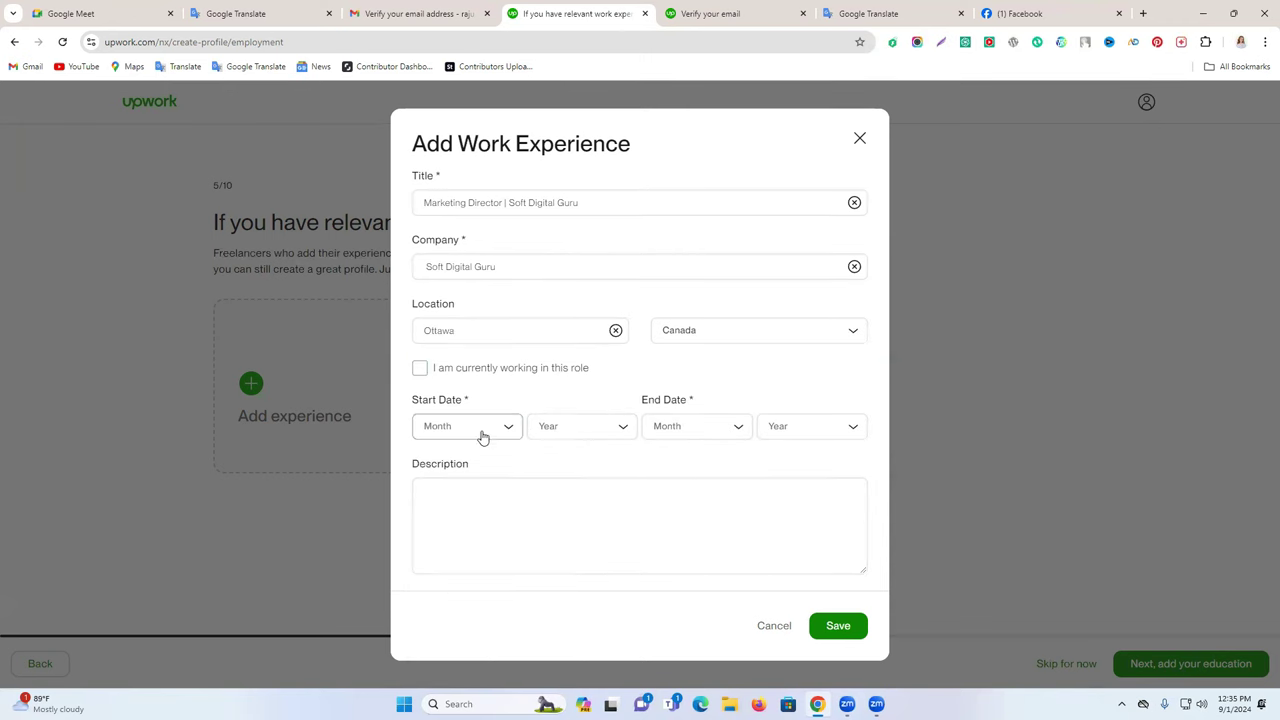
pyautogui.click(486, 434)
pyautogui.scroll(-1, 471, 615)
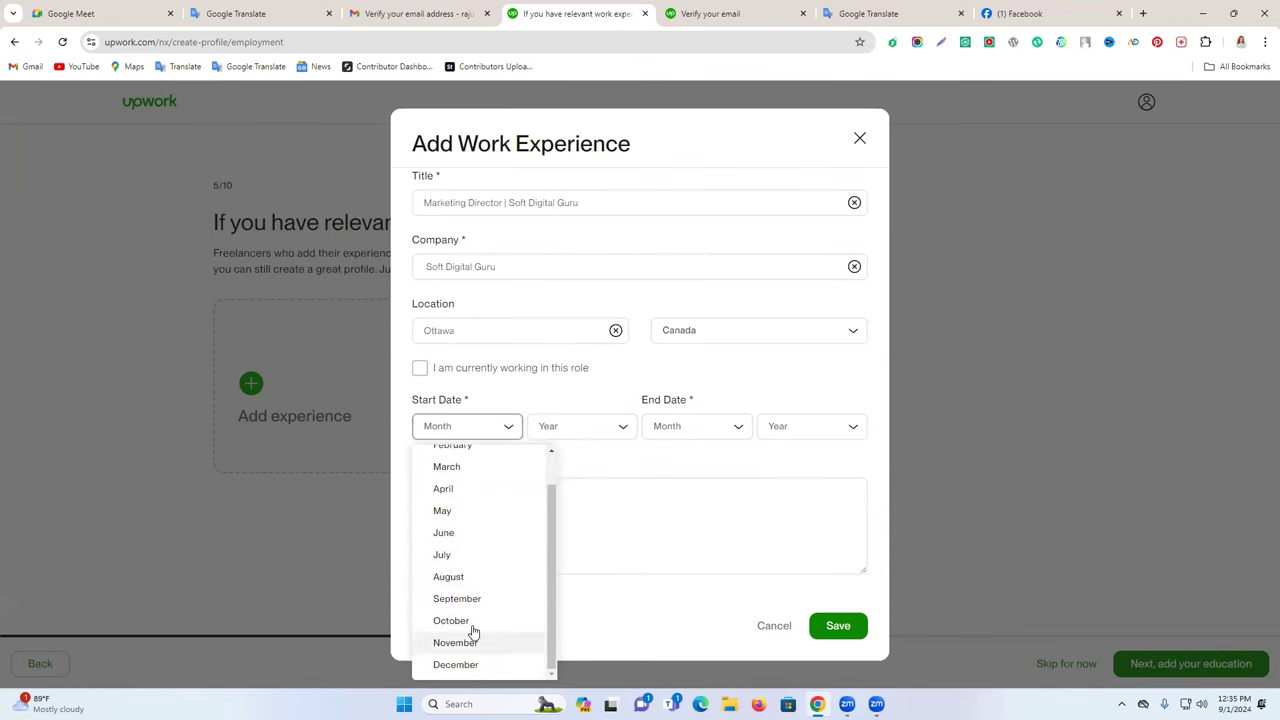
pyautogui.click(455, 666)
pyautogui.click(571, 435)
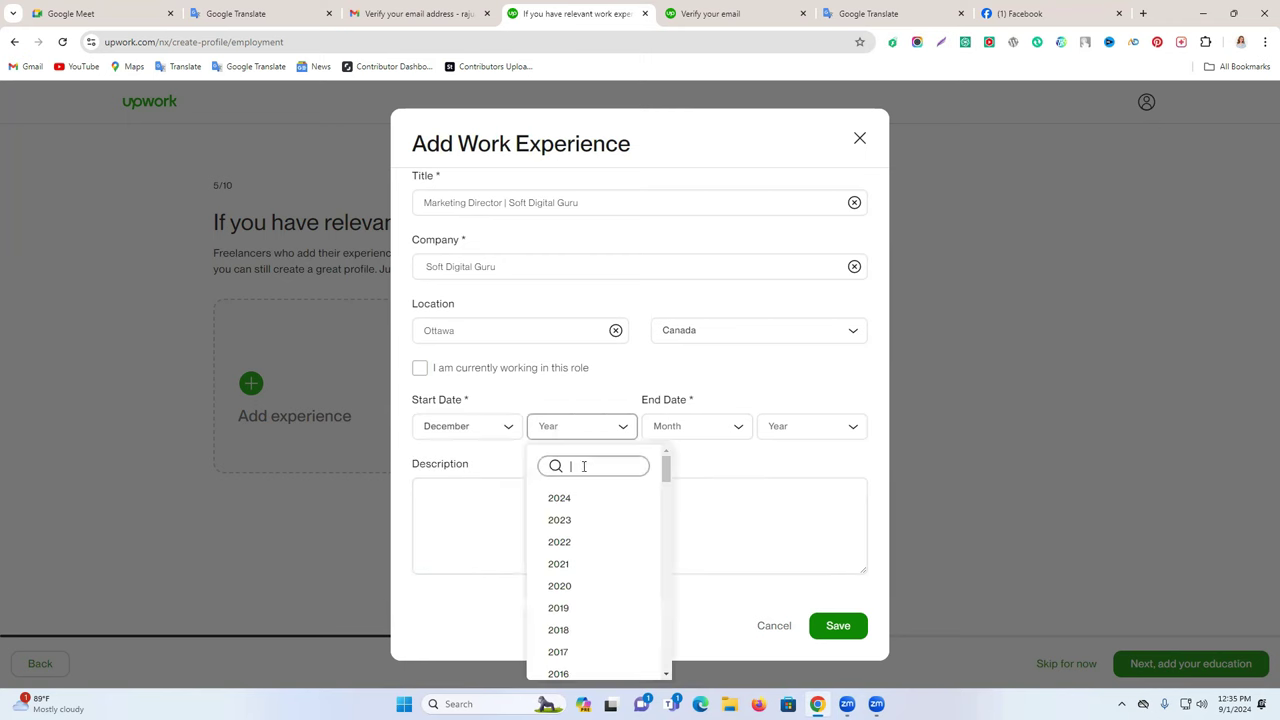
pyautogui.click(589, 520)
# - Set the end date to July 2024
pyautogui.click(700, 432)
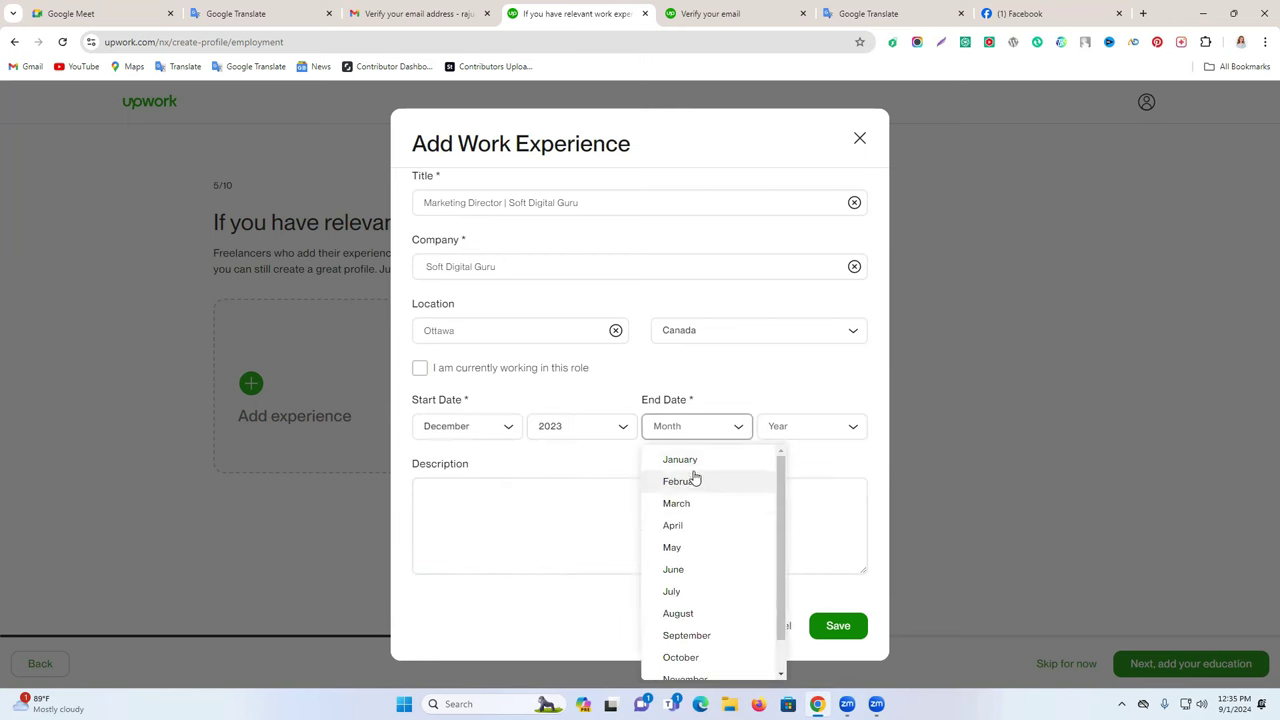
pyautogui.click(697, 462)
pyautogui.click(788, 436)
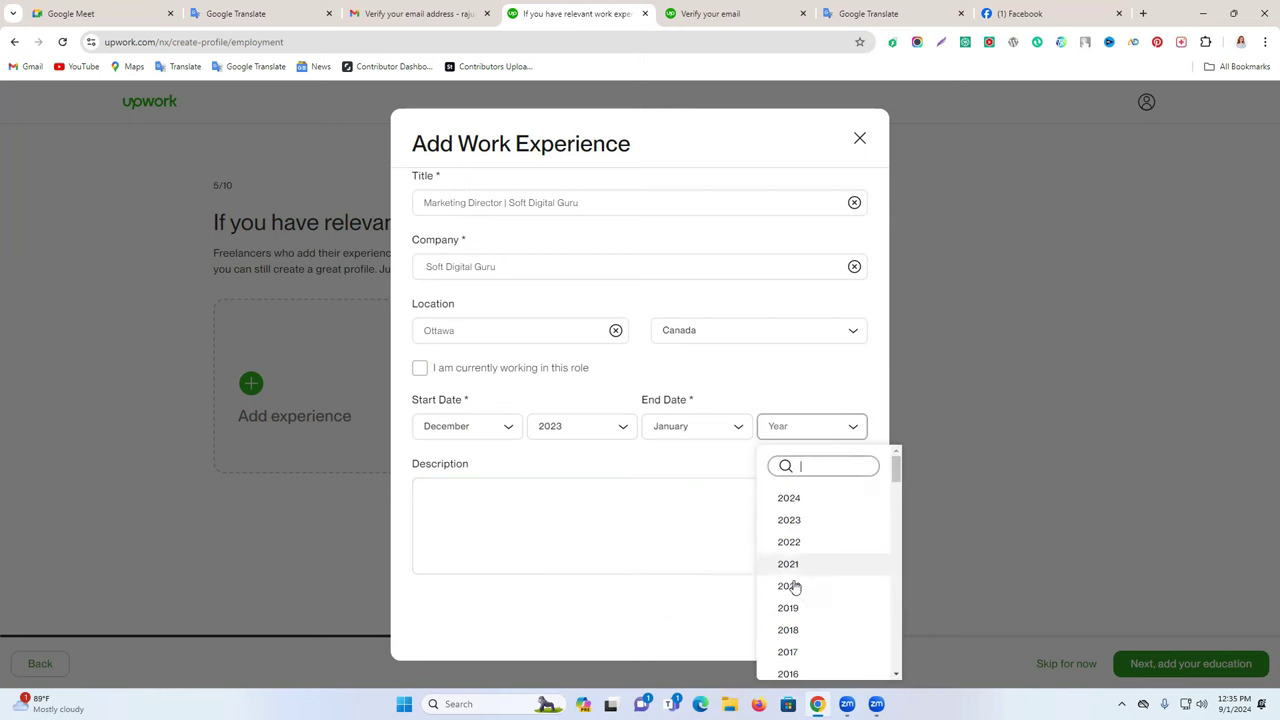
pyautogui.click(812, 497)
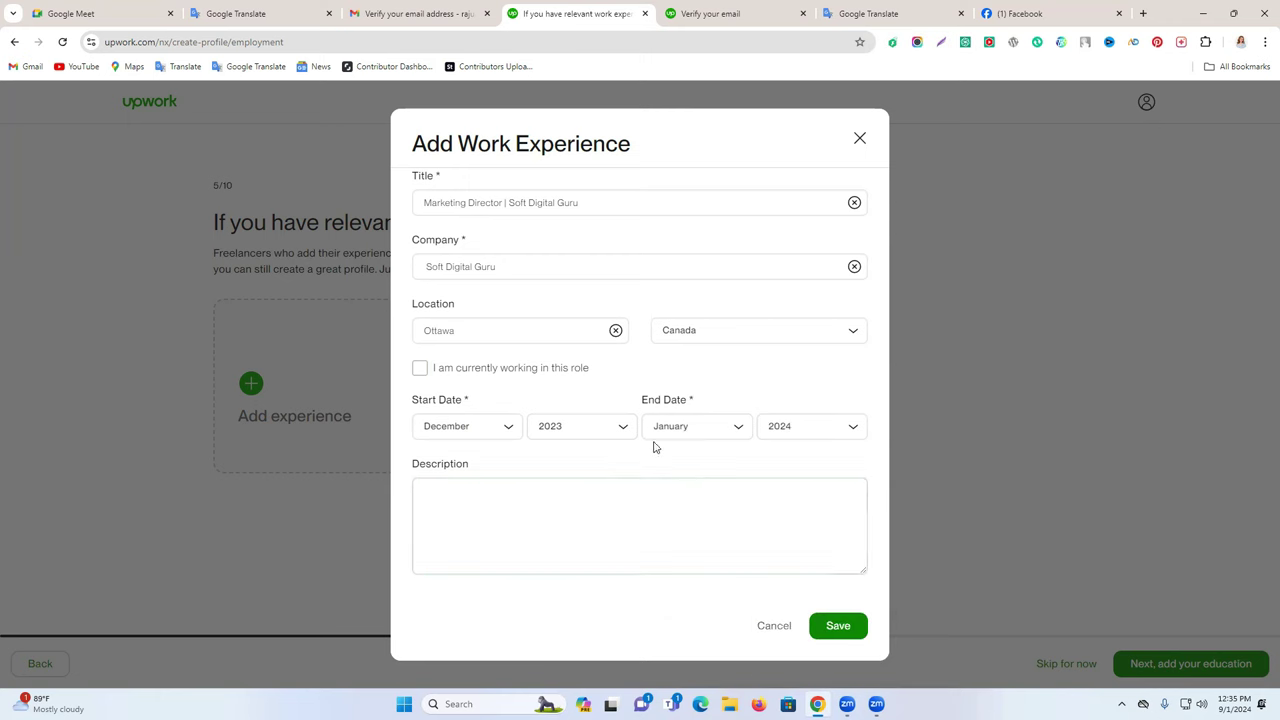
pyautogui.click(689, 432)
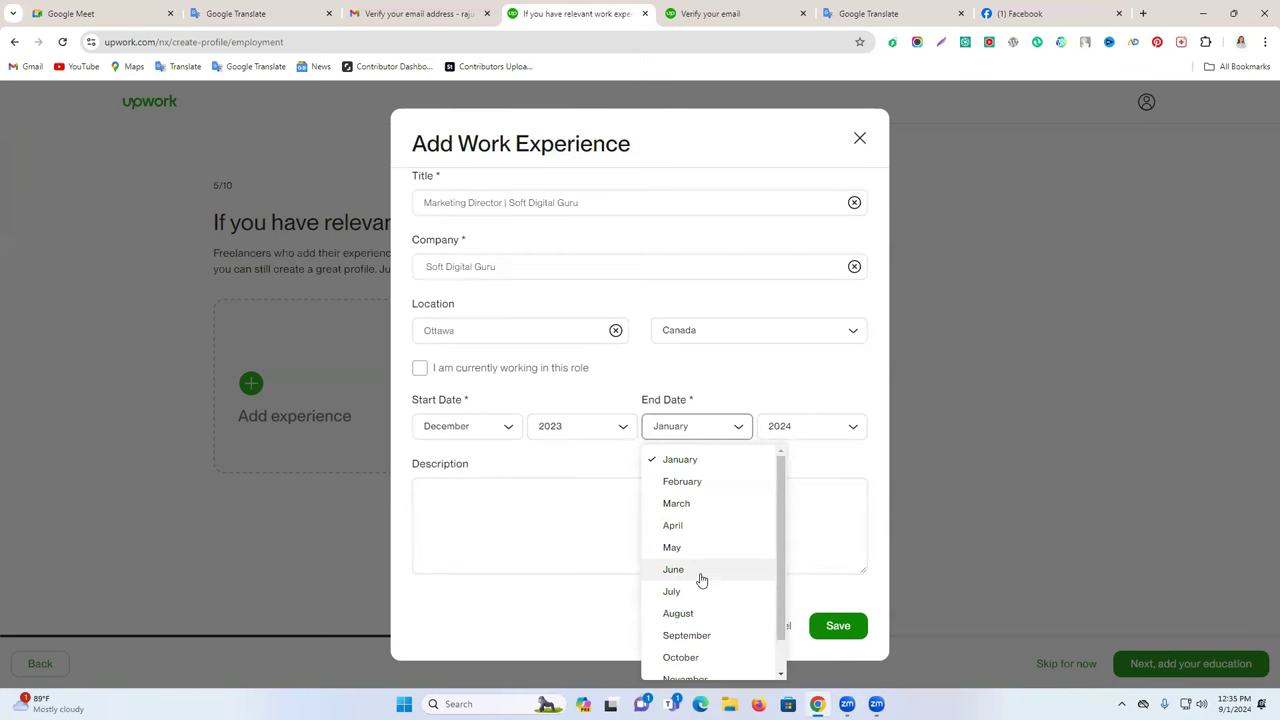
pyautogui.click(688, 591)
pyautogui.click(497, 502)
pyautogui.click(236, 13)
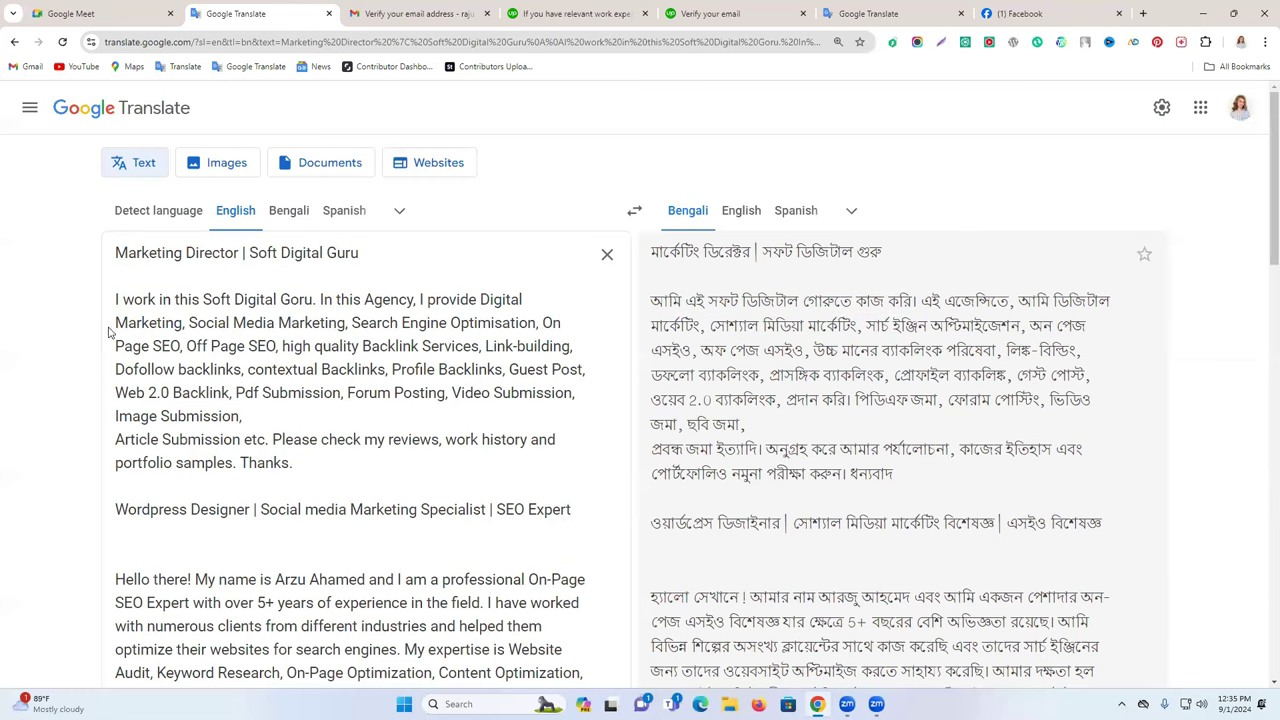
# - Paste the 'I work in this Soft Digital Goru' paragraph into the experience Description
pyautogui.moveTo(115, 299); pyautogui.dragTo(333, 452)
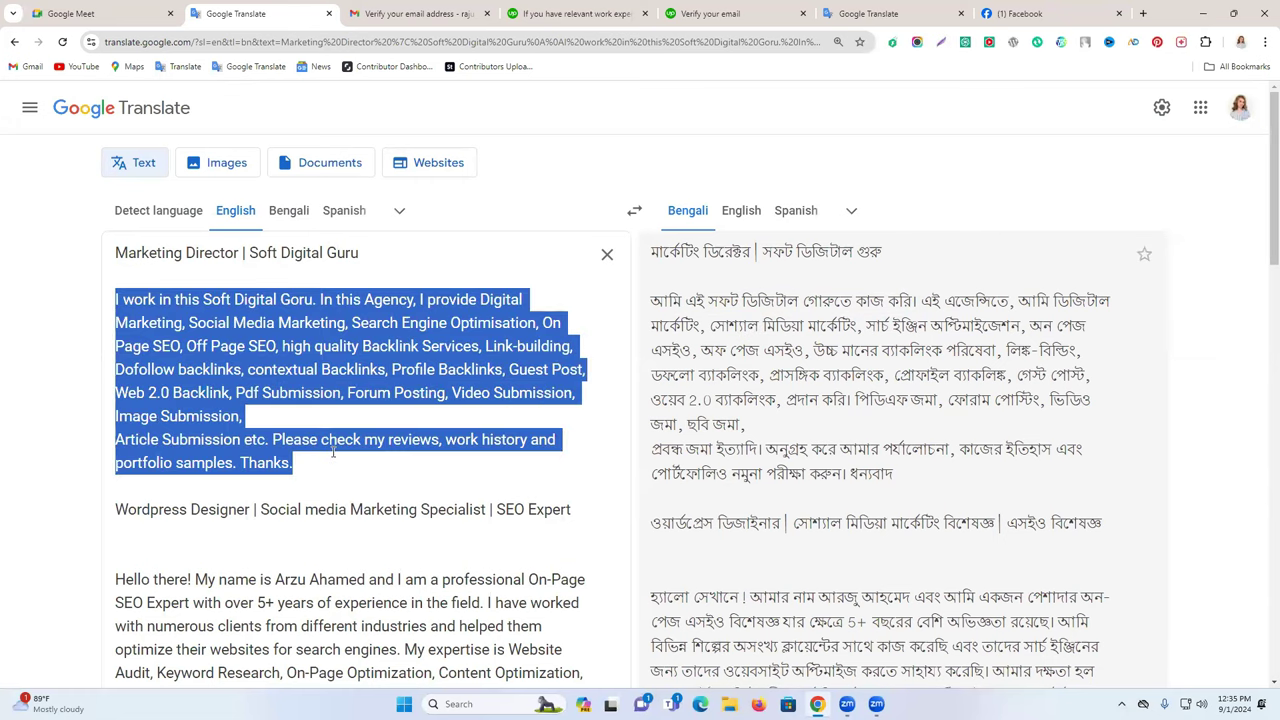
pyautogui.click(720, 13)
pyautogui.click(575, 13)
pyautogui.write('I work in this Soft Digital Guru. In this Agency, I provide Digital Marketing, Social Media Marketing, Search Engine Optimisation, On Page SEO, Off Page SEO, high quality Backlink Services, Link-building, Dofollow backlinks, contextual Backlinks, Profile Backlinks, Guest Post, Web 2.0 Backlink, Pdf Submission, Forum Posting, Video Submission, Image Submission, Article Submission etc. Please check my reviews, work history and portfolio samples. Thanks.')
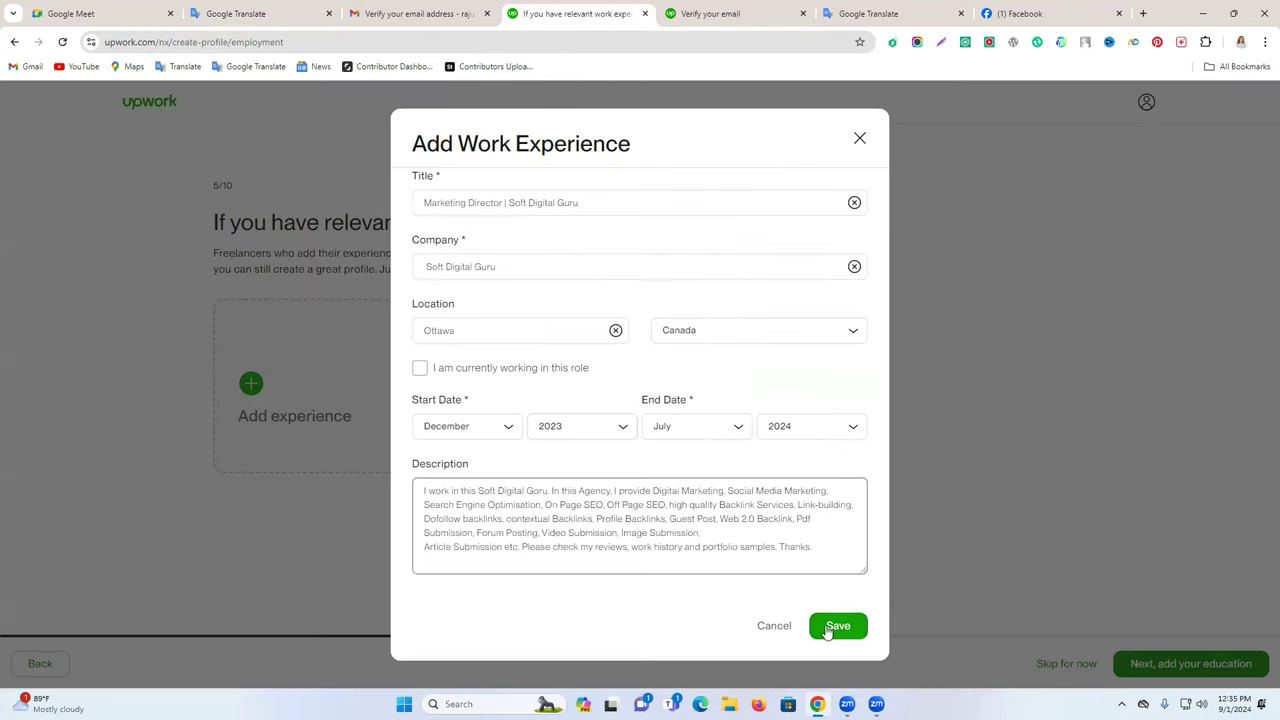
# - Save the Marketing Director entry, then close an extra empty experience form
pyautogui.click(838, 627)
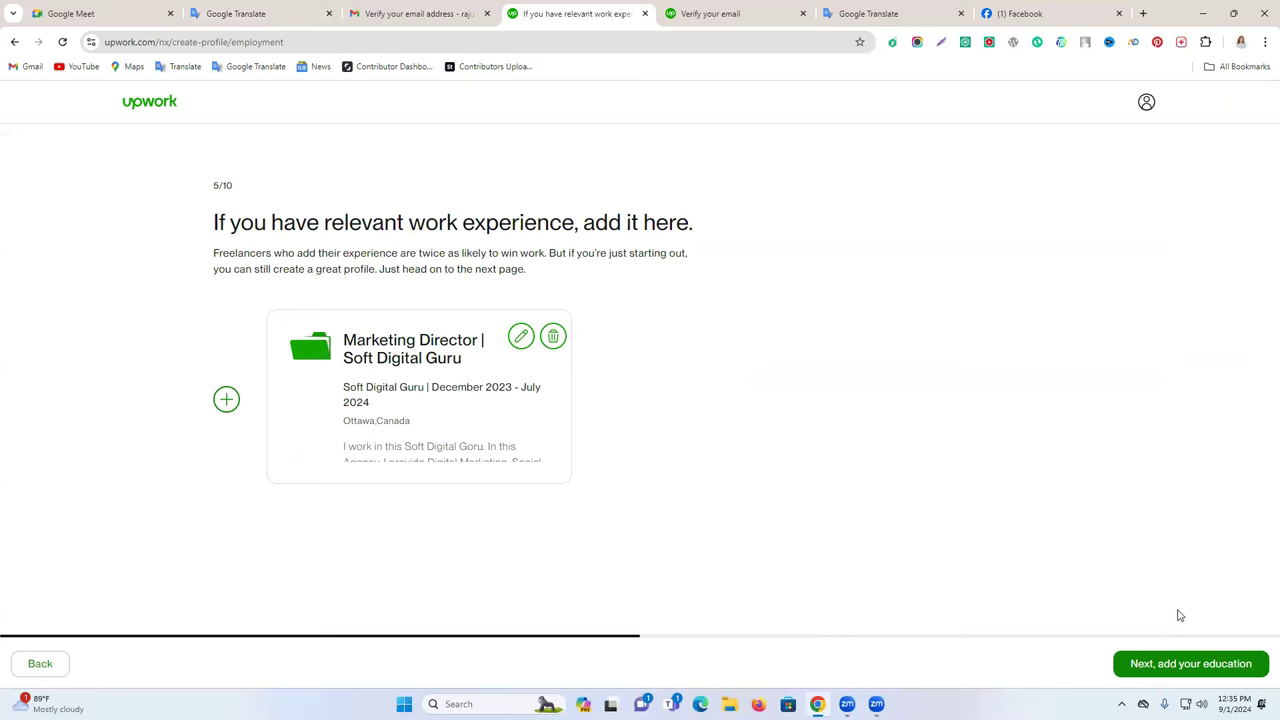
pyautogui.click(222, 399)
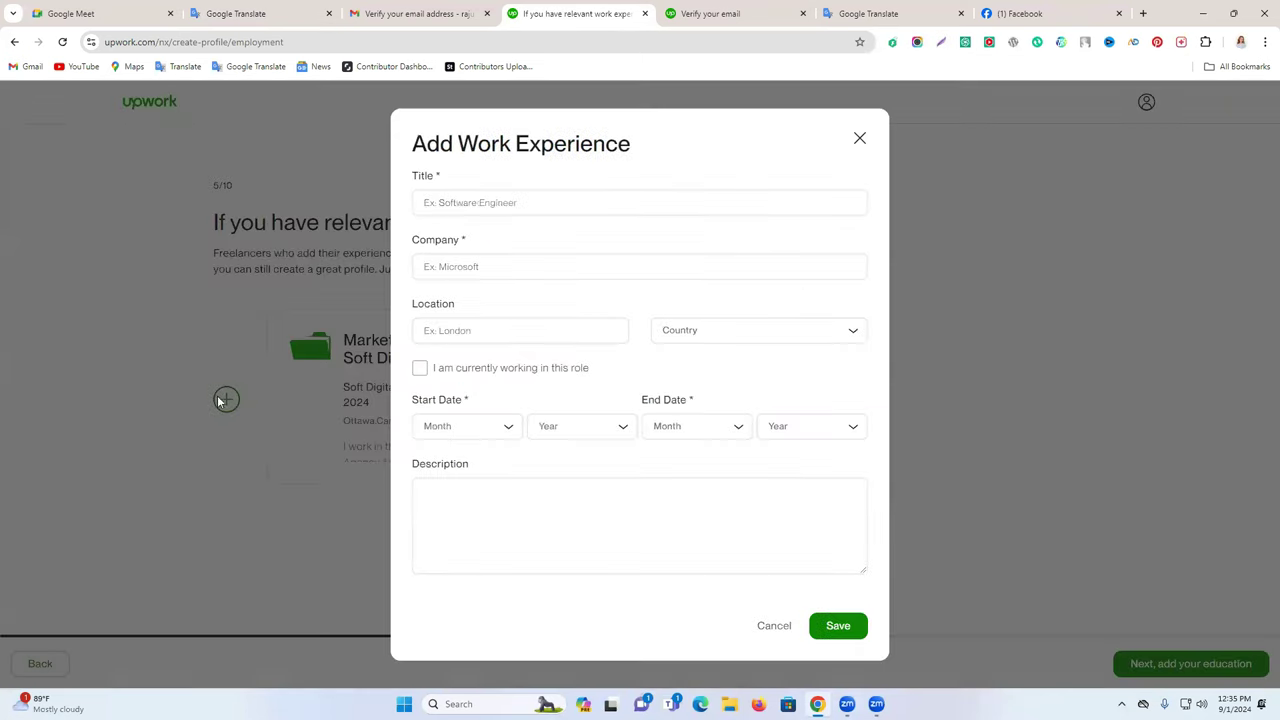
pyautogui.click(861, 140)
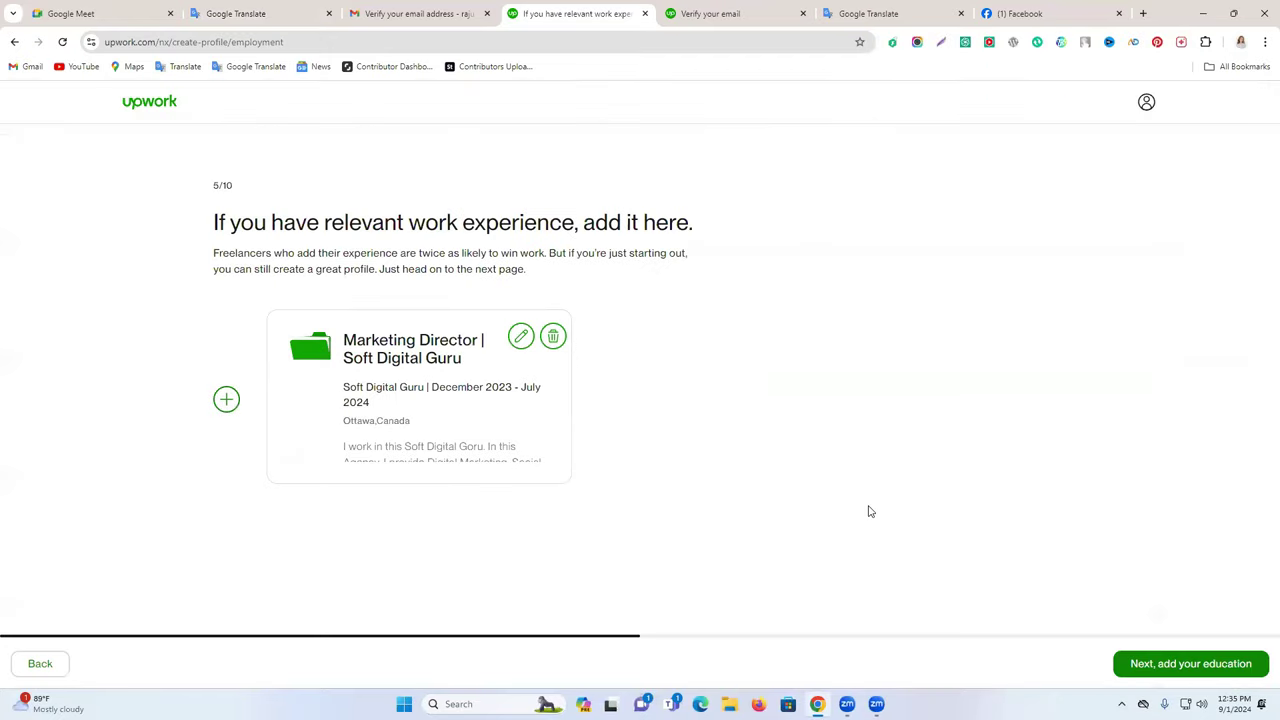
# - Go to the education step, close the empty Add education form, and choose 'Skip for now'
pyautogui.click(1168, 664)
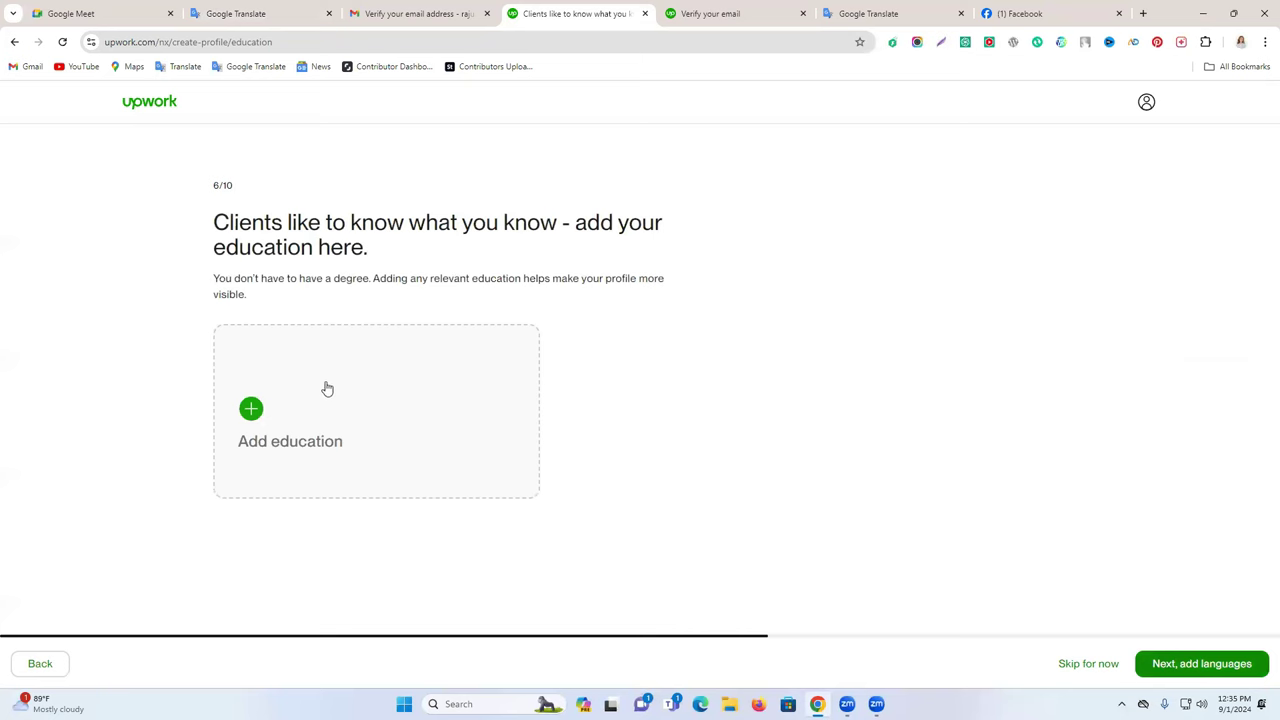
pyautogui.click(323, 387)
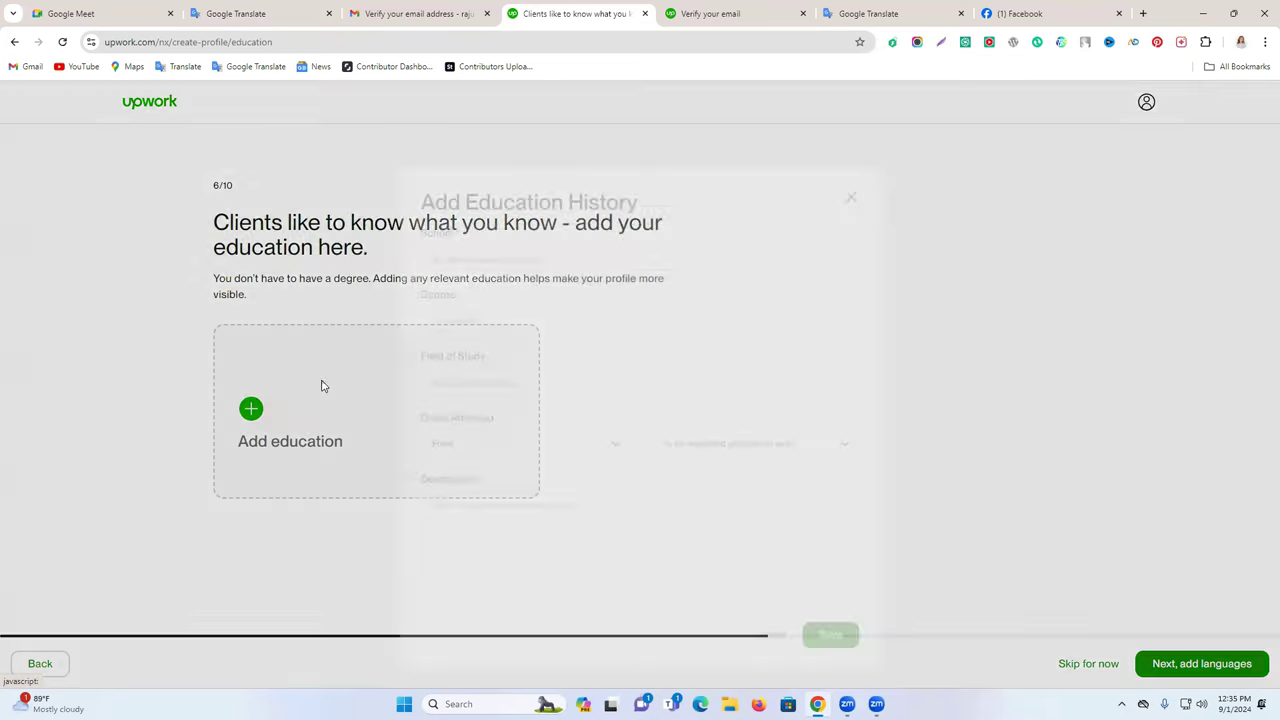
pyautogui.click(452, 220)
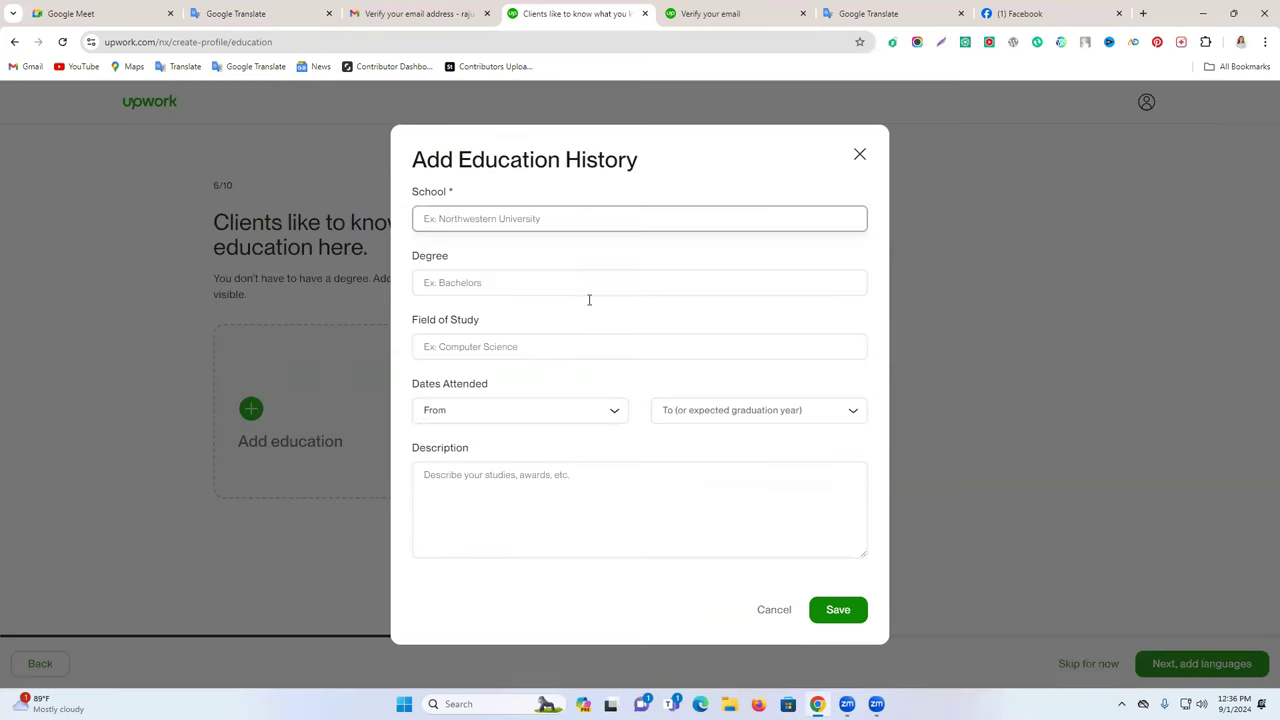
pyautogui.click(861, 156)
pyautogui.click(1058, 658)
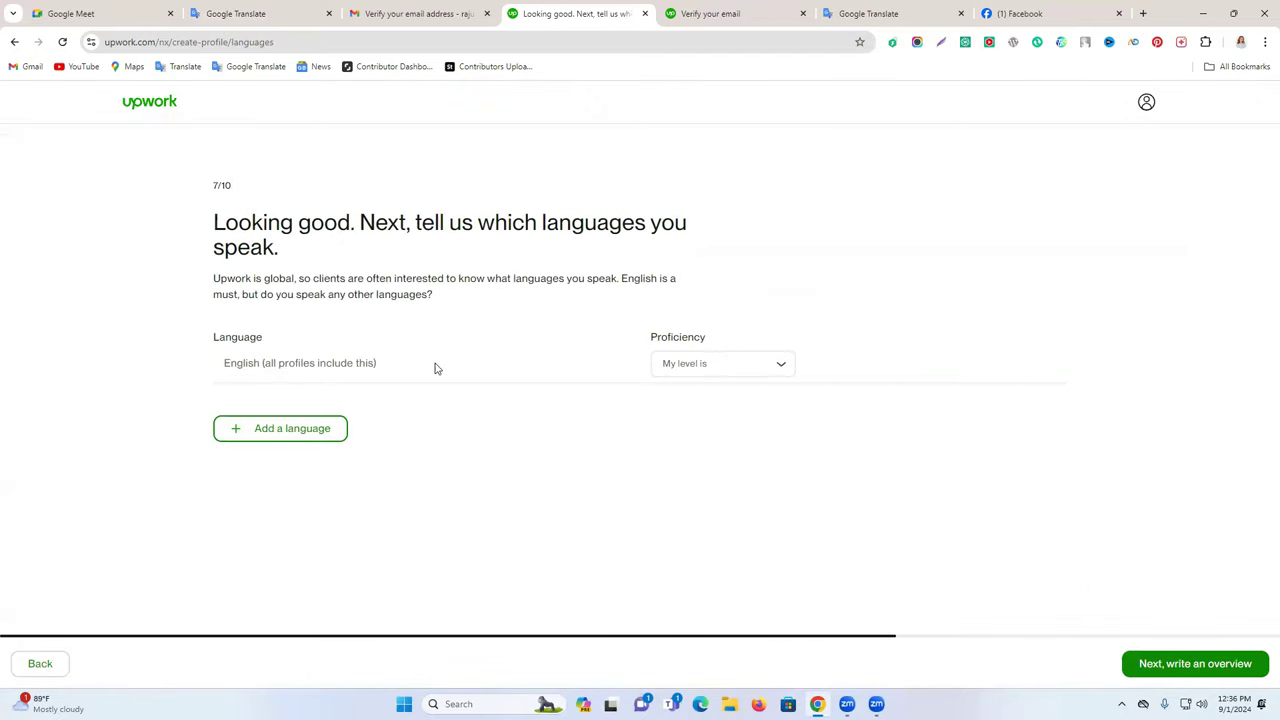
# - Set English proficiency to Fluent and add Urdu as a second language
pyautogui.click(740, 363)
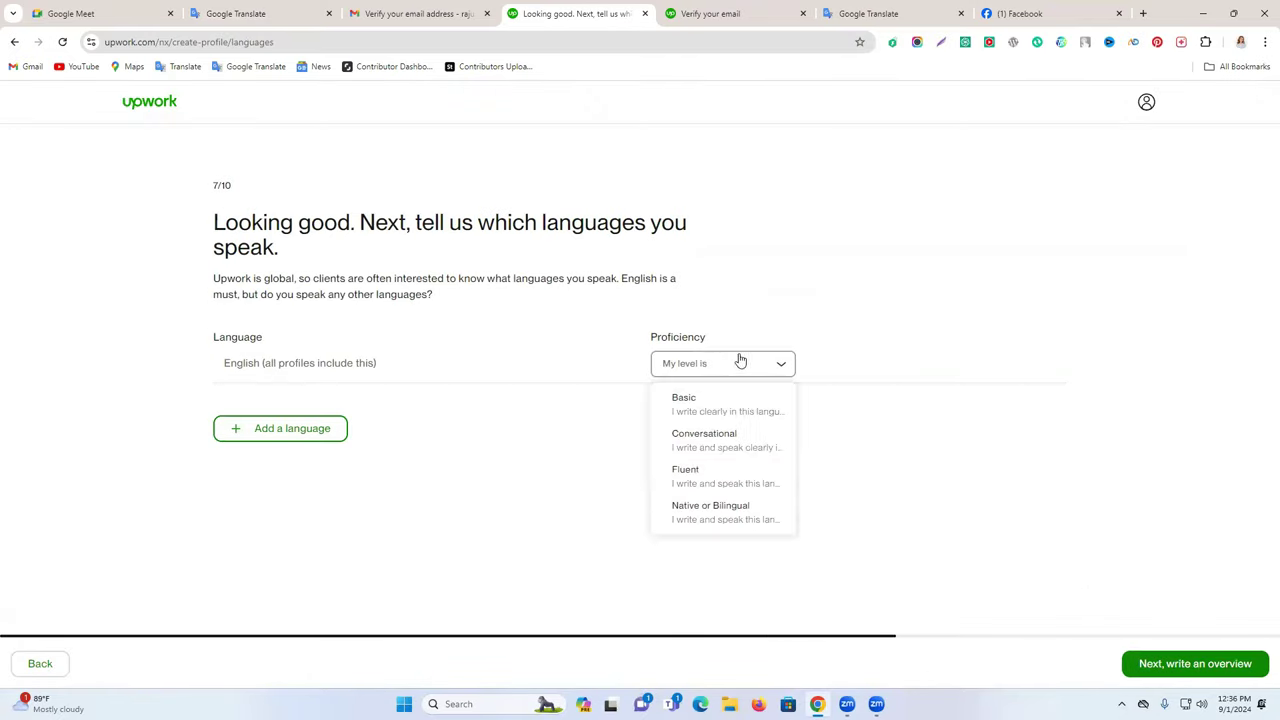
pyautogui.click(716, 478)
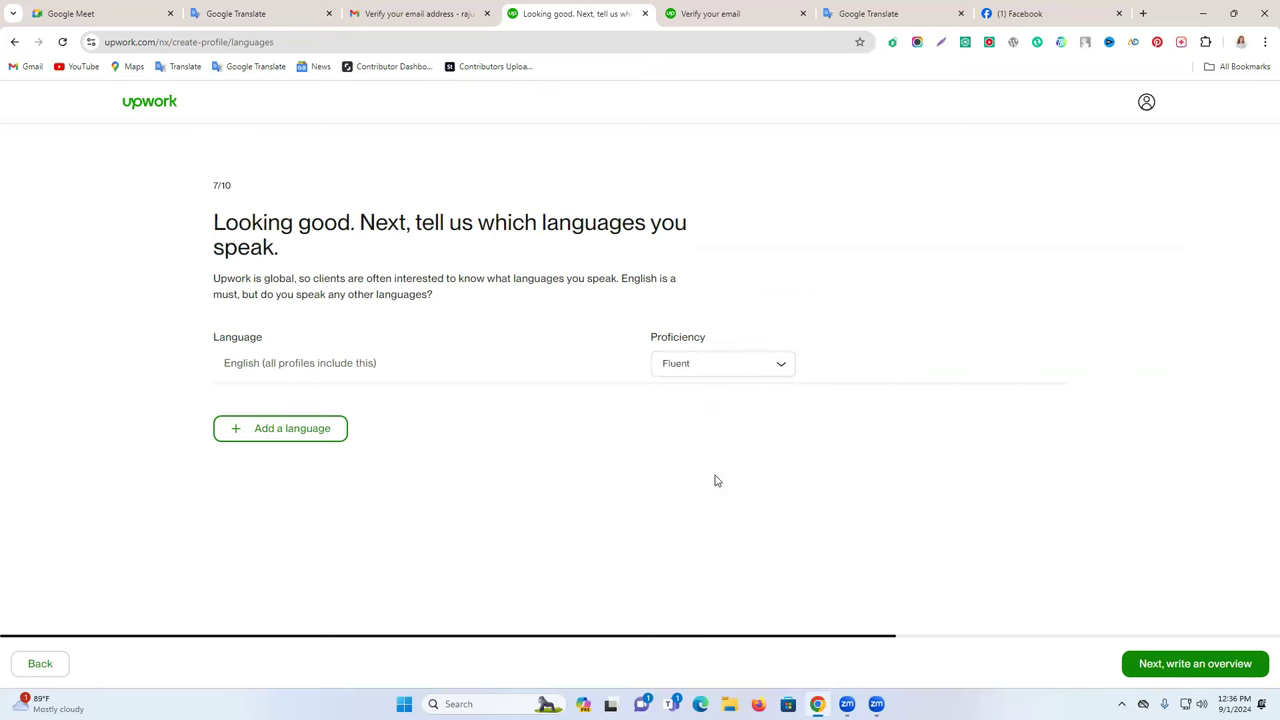
pyautogui.click(272, 436)
pyautogui.click(286, 403)
pyautogui.scroll(-2, 303, 535)
pyautogui.scroll(-1, 304, 578)
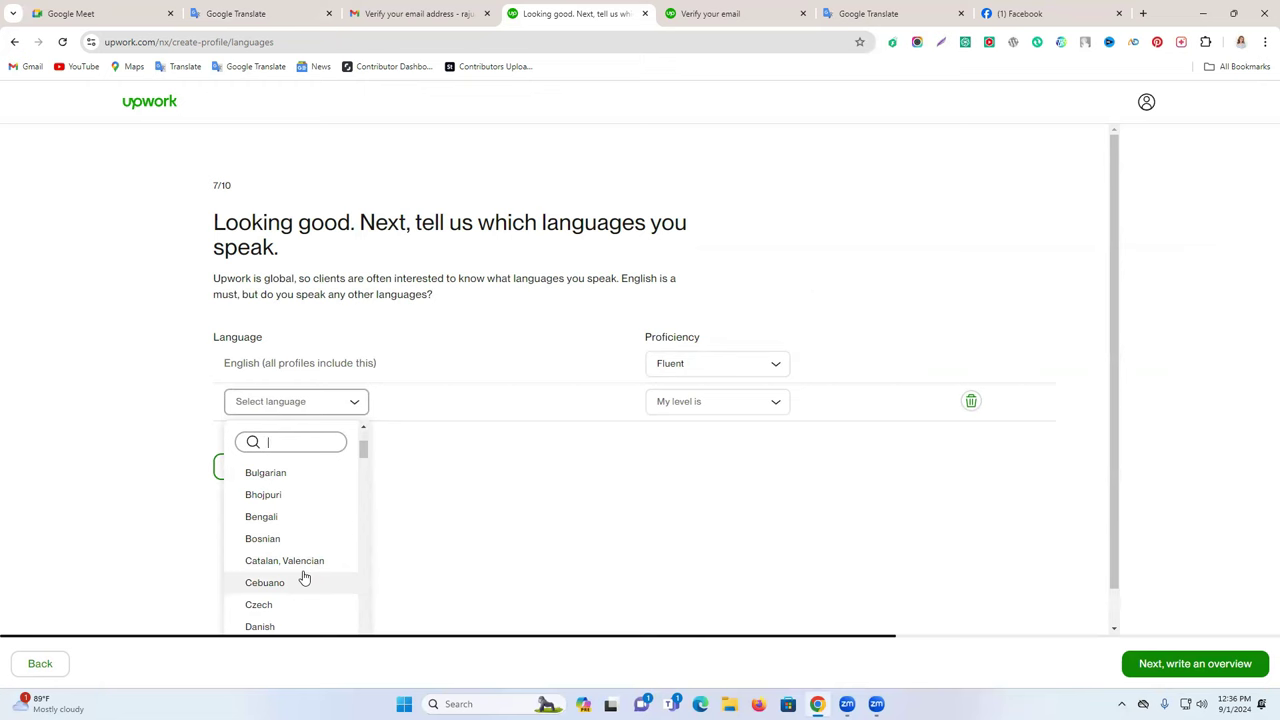
pyautogui.scroll(-5, 304, 575)
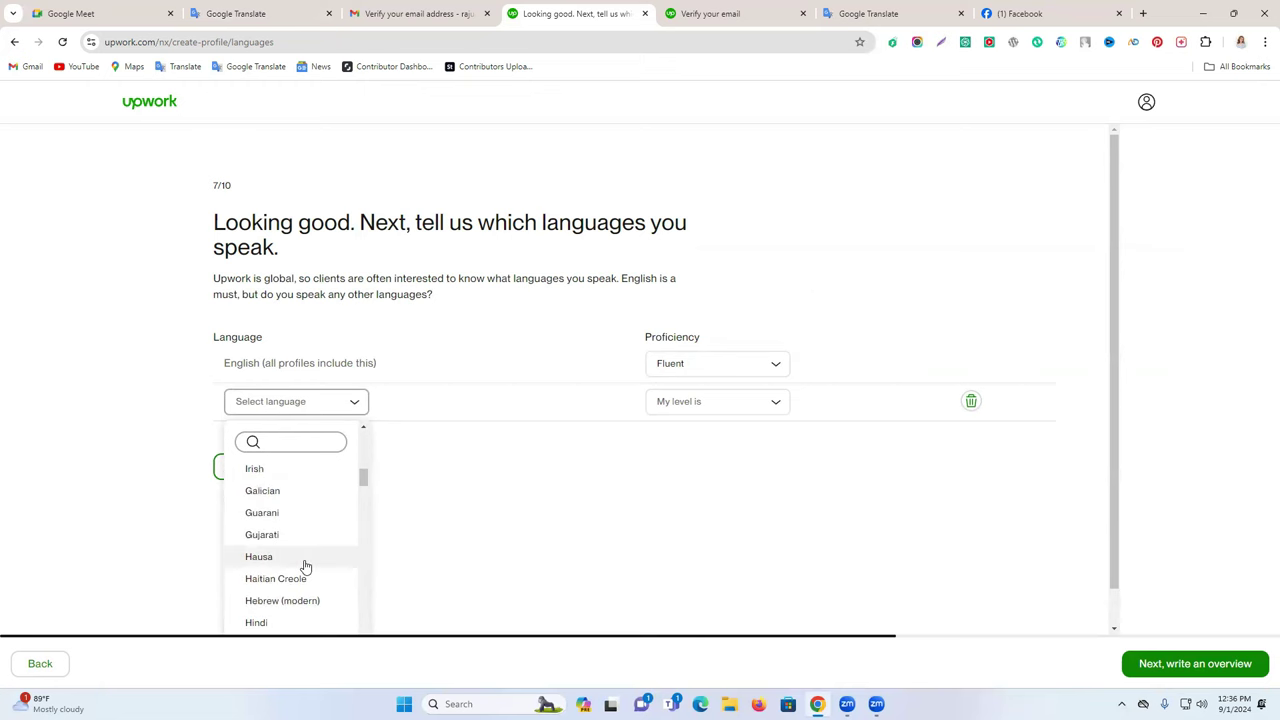
pyautogui.scroll(-3, 305, 566)
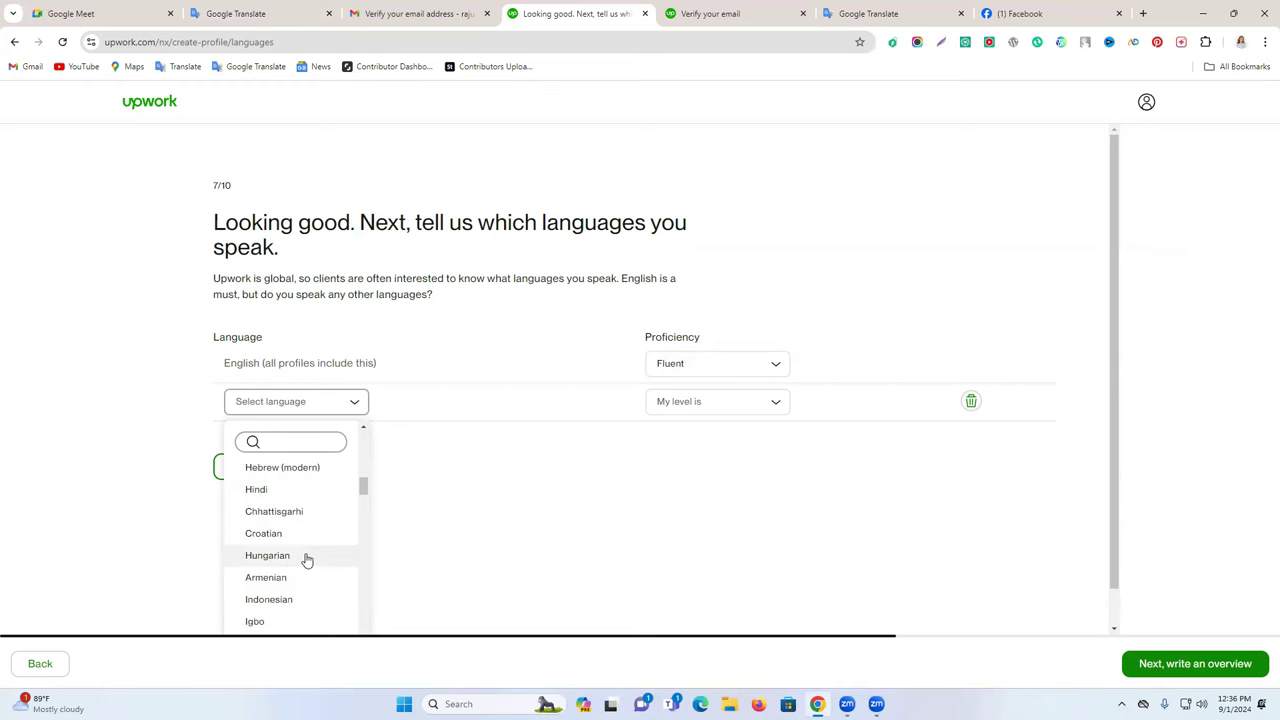
pyautogui.write('ur')
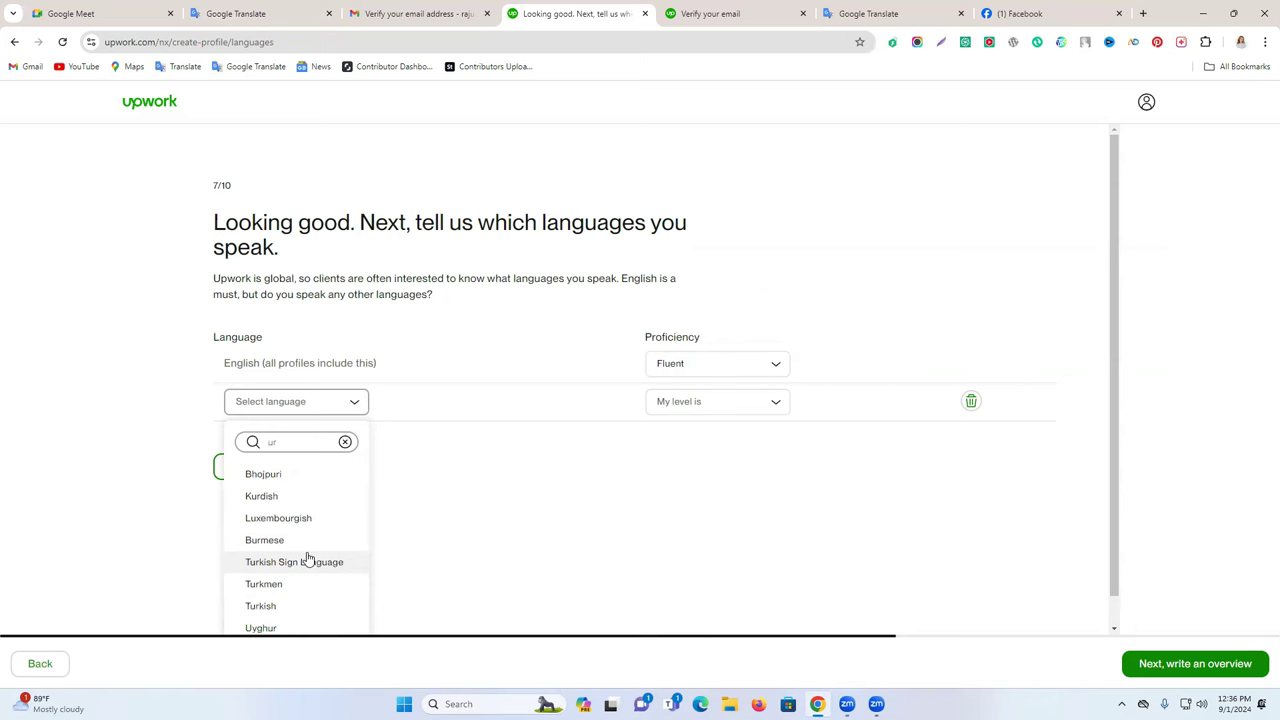
pyautogui.write('d')
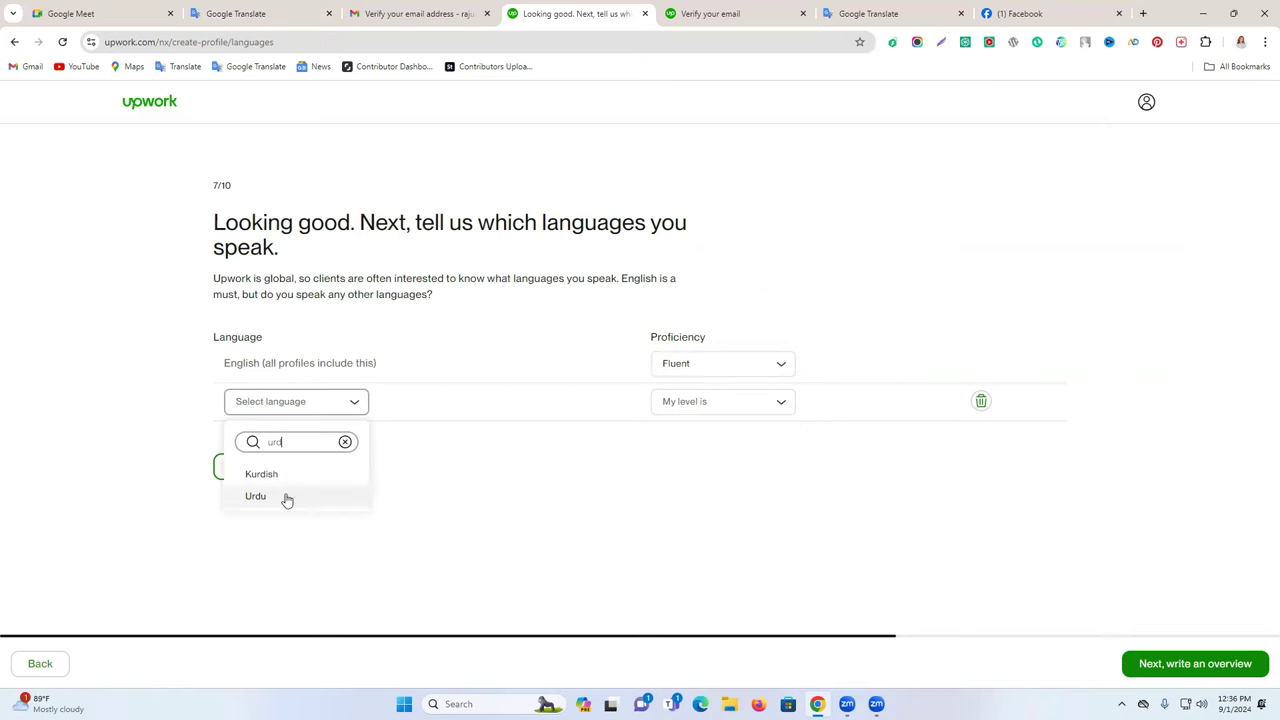
pyautogui.click(286, 500)
# - Set Urdu proficiency to Conversational and continue to the overview step
pyautogui.click(737, 410)
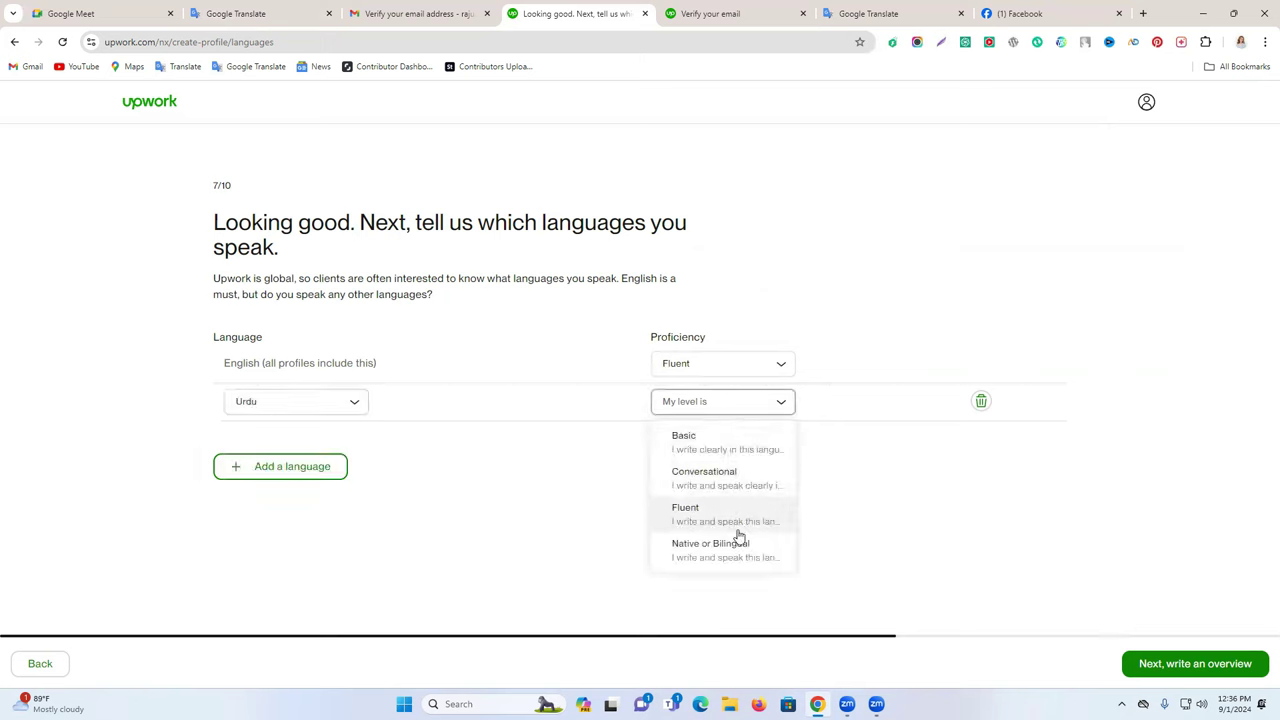
pyautogui.click(725, 443)
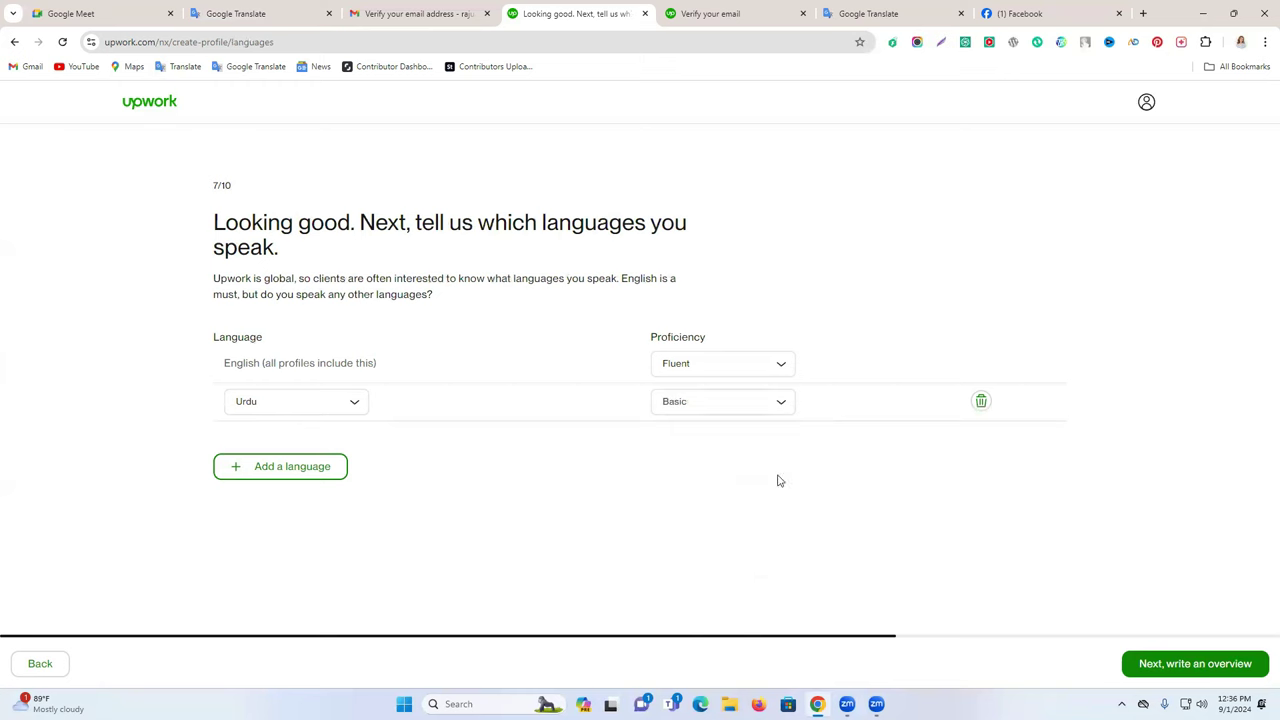
pyautogui.click(696, 410)
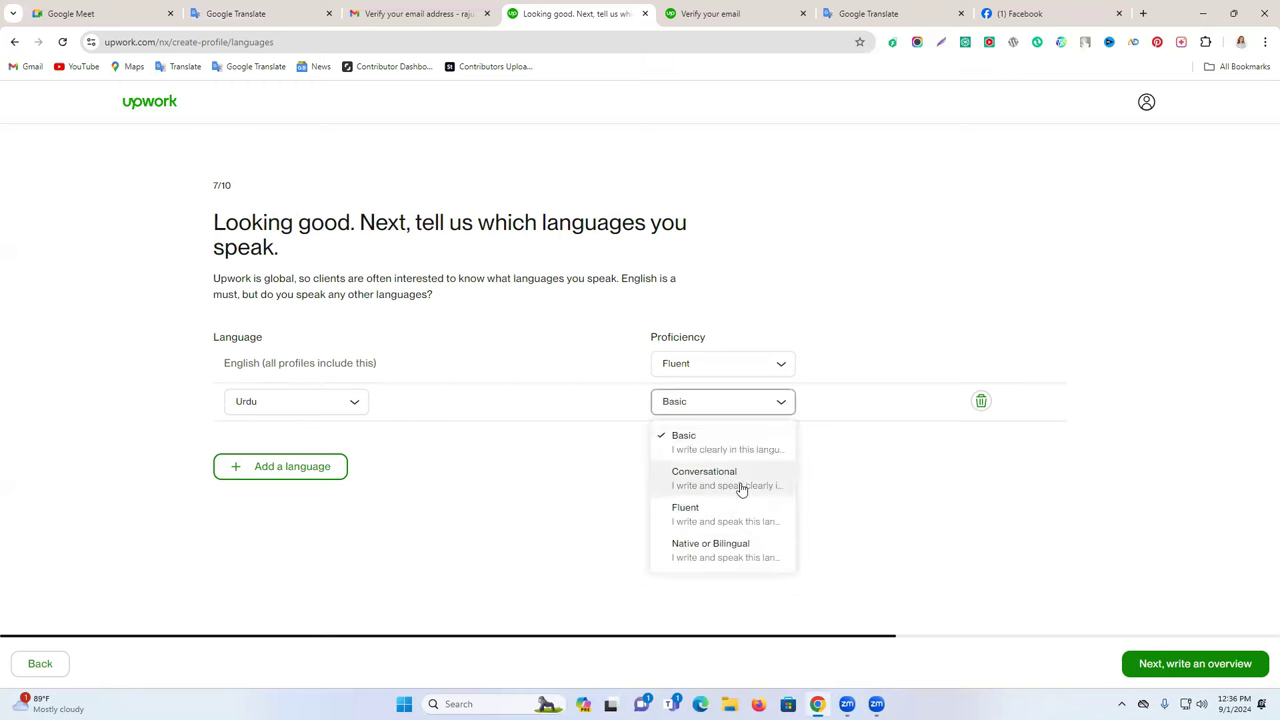
pyautogui.click(741, 488)
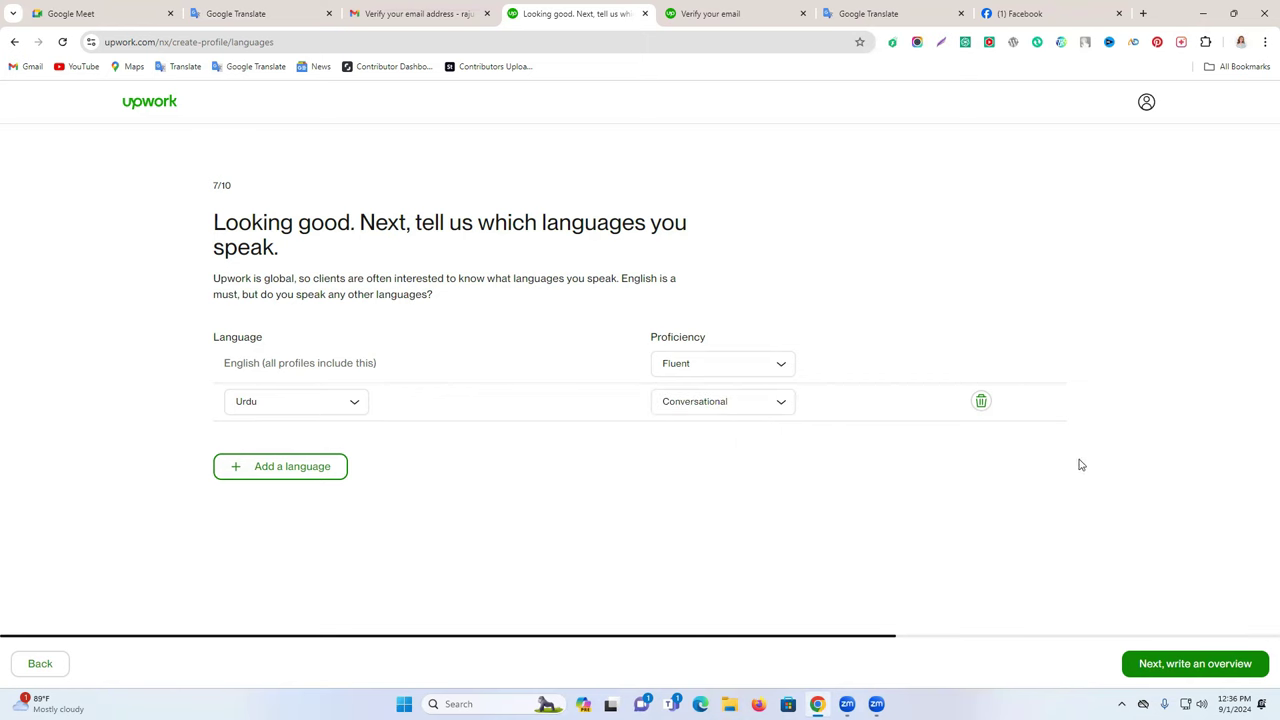
pyautogui.click(1200, 665)
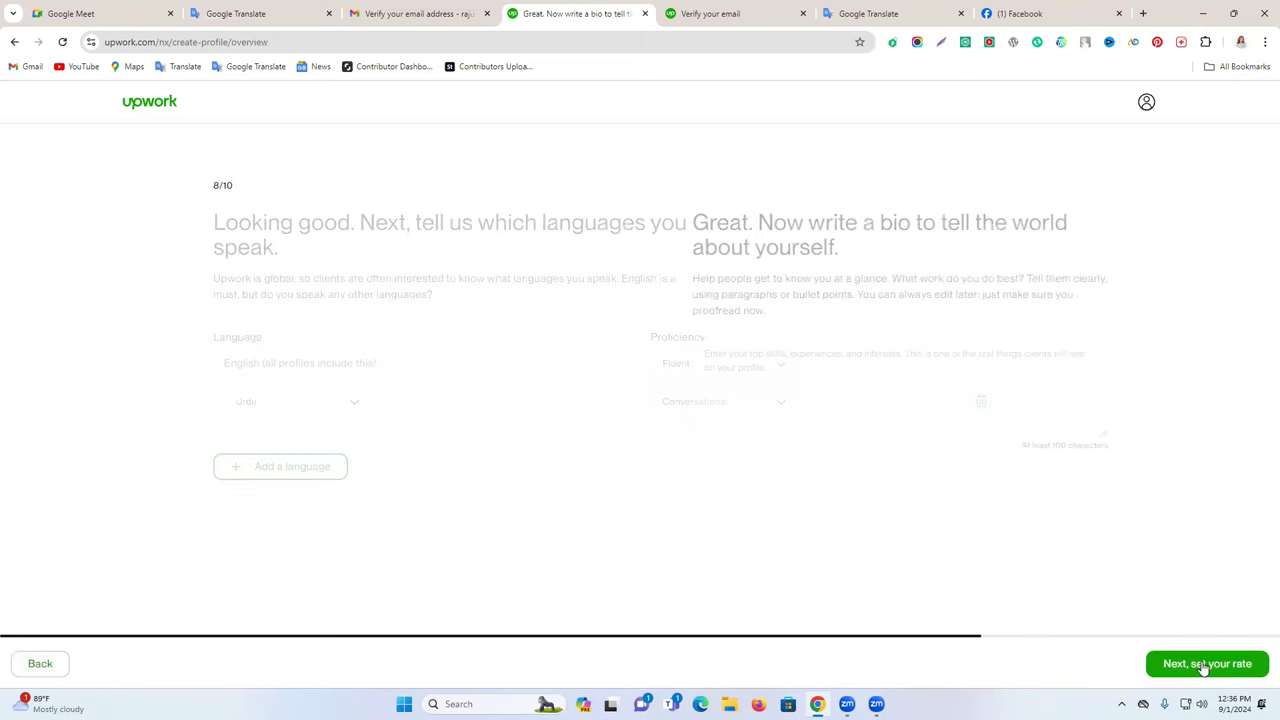
# - In Google Translate, select the prepared overview text from 'Hello there!' to the end
pyautogui.click(429, 394)
pyautogui.moveTo(862, 370); pyautogui.dragTo(972, 563)
pyautogui.click(1121, 375)
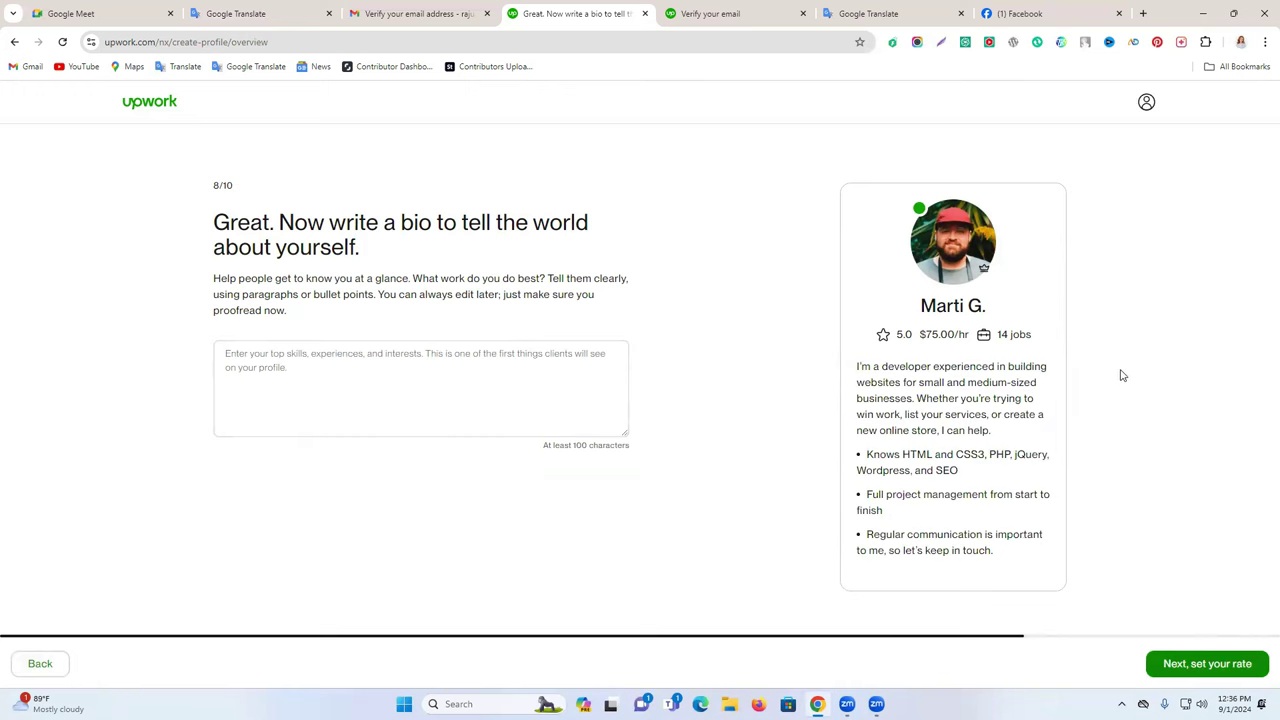
pyautogui.click(228, 13)
pyautogui.scroll(-4, 210, 416)
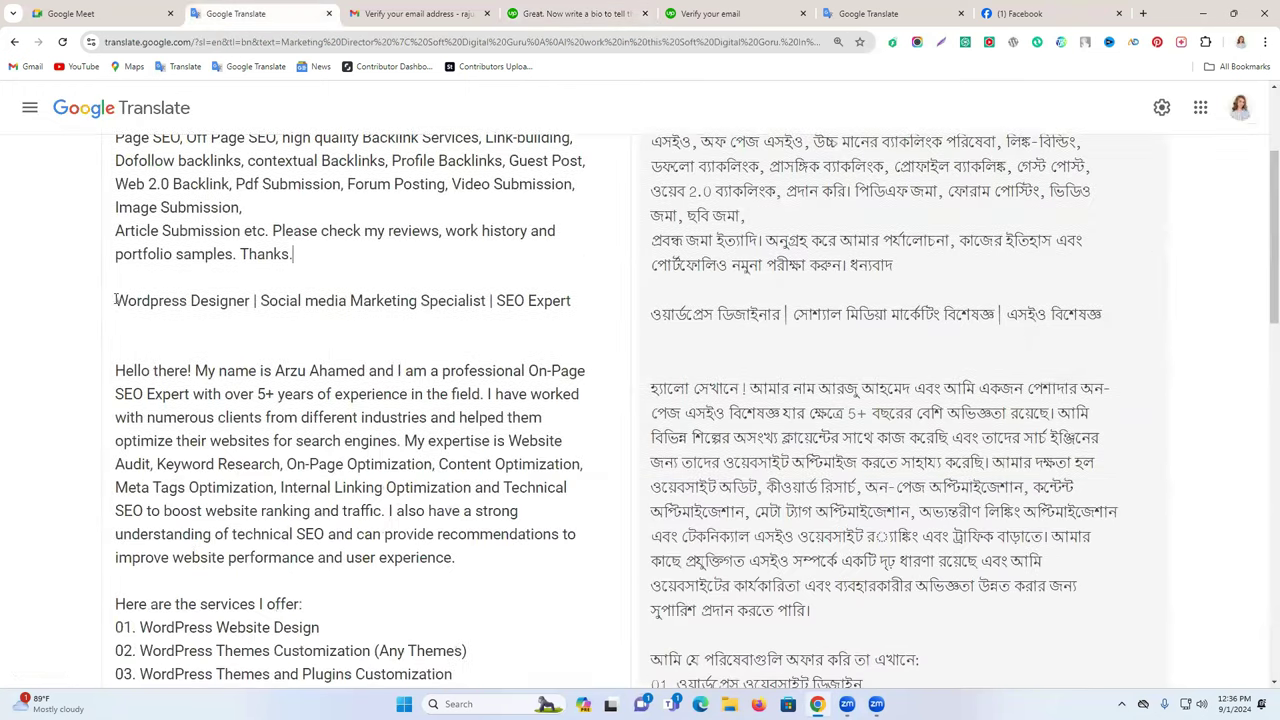
pyautogui.moveTo(140, 375); pyautogui.dragTo(381, 510)
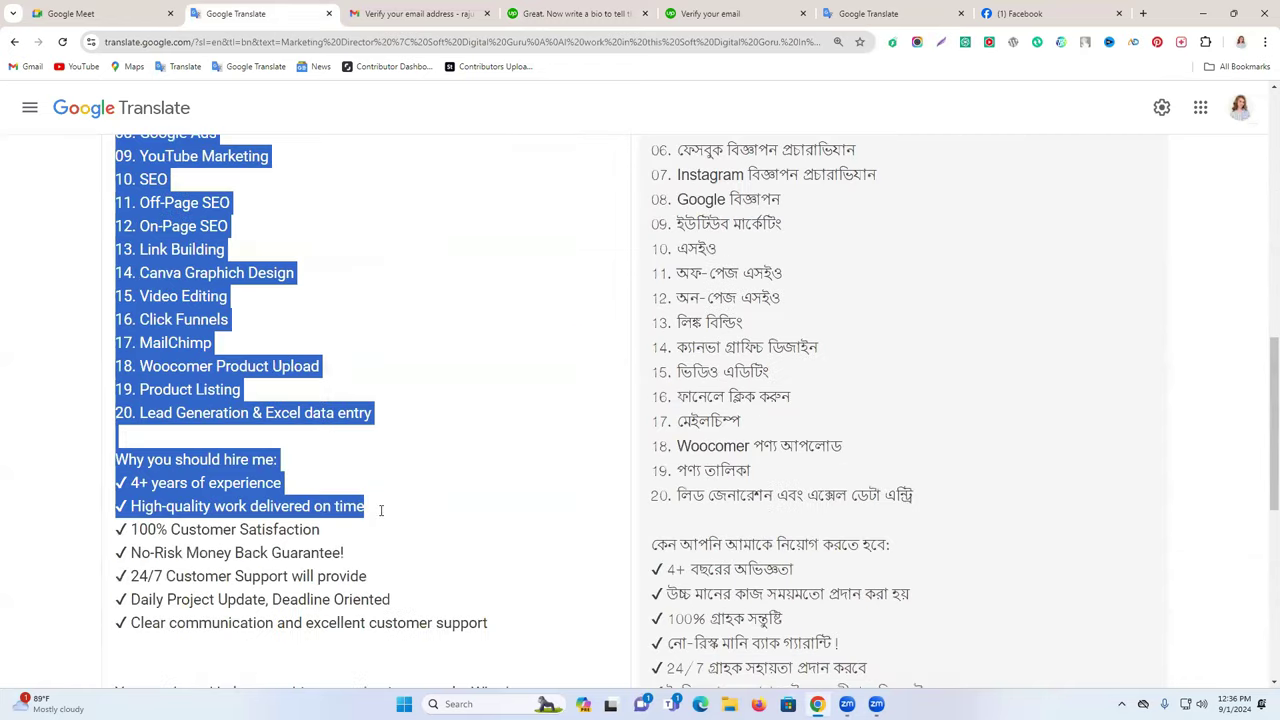
pyautogui.hotkey('ctrl', 'shift', 'End')
# - Paste the prepared text into the Upwork bio, remove the stray trailing character, and continue
pyautogui.click(596, 13)
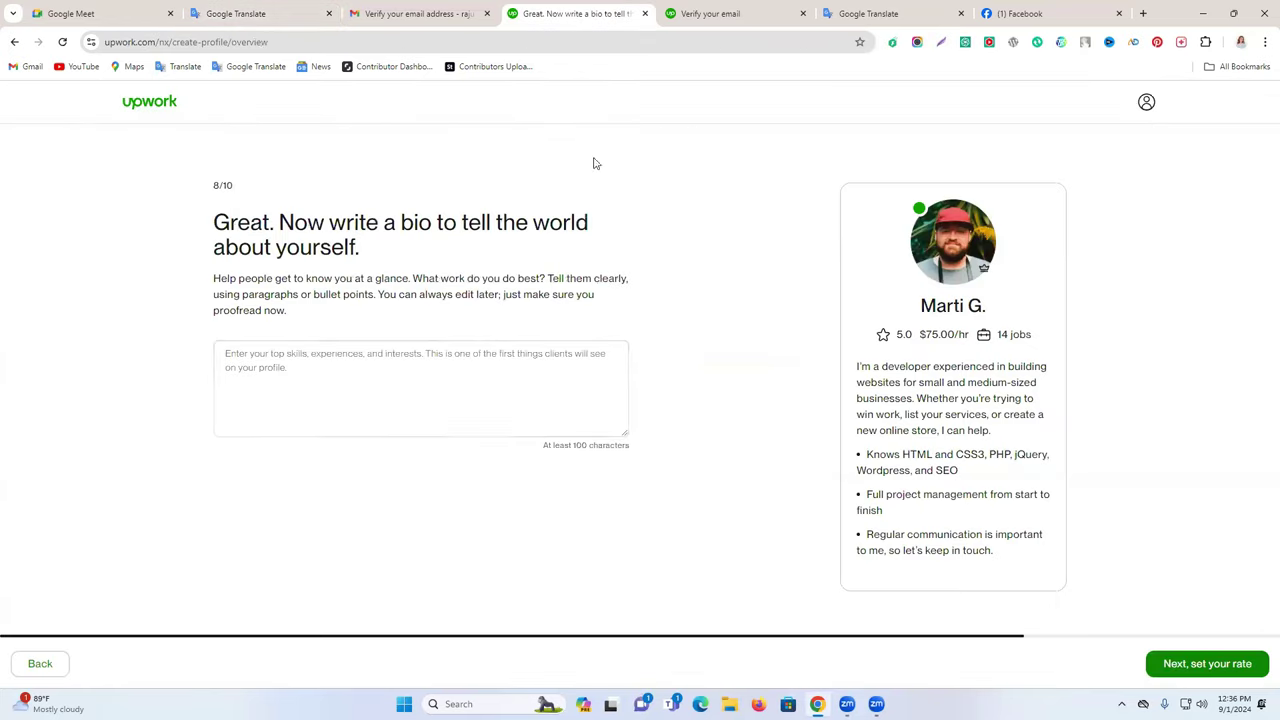
pyautogui.hotkey('ctrl', 'v')
pyautogui.press('BackSpace')
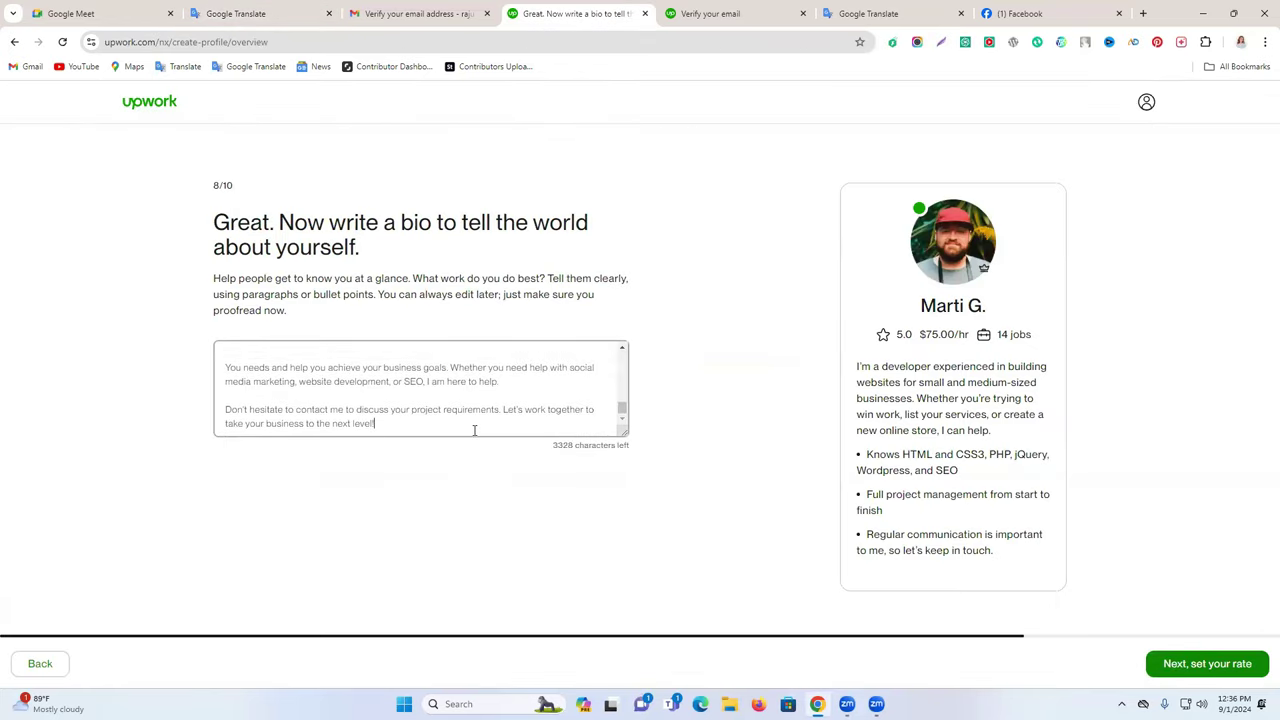
pyautogui.click(1238, 666)
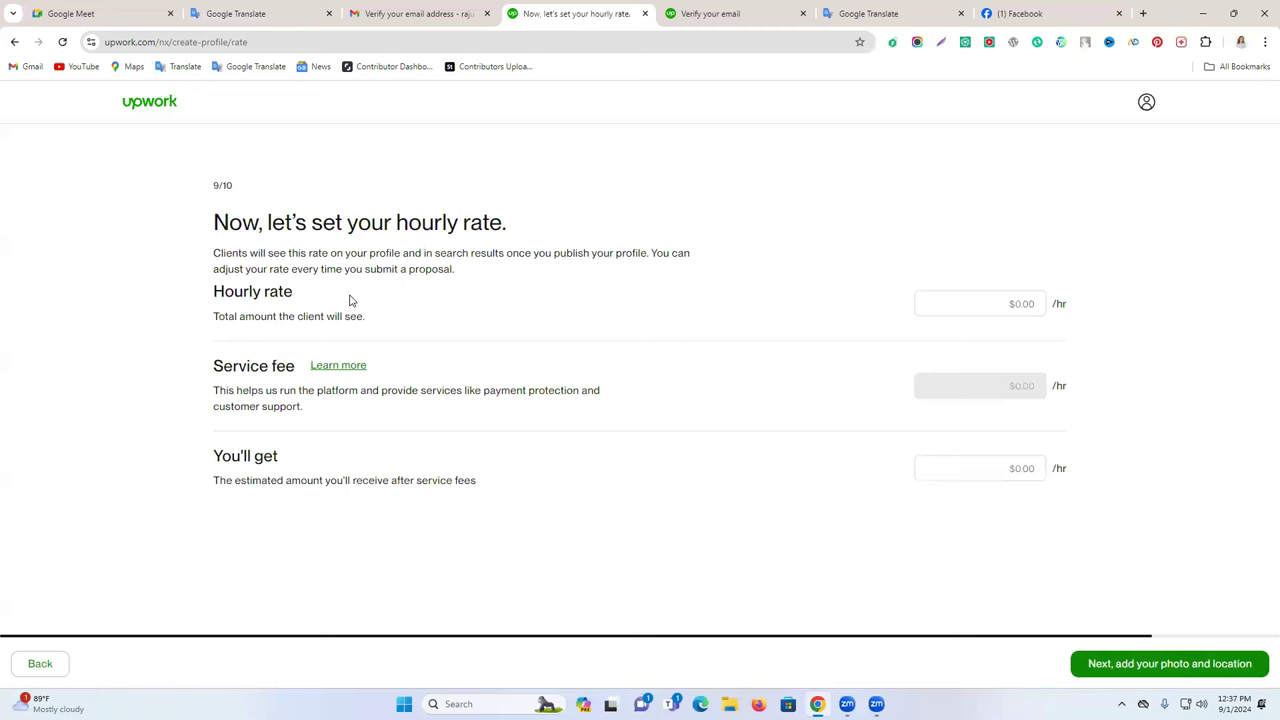
# - Enter an 8 hourly rate ($7.20 after fees) and continue to photo and location
pyautogui.click(980, 311)
pyautogui.write('8')
pyautogui.click(882, 316)
pyautogui.click(1147, 671)
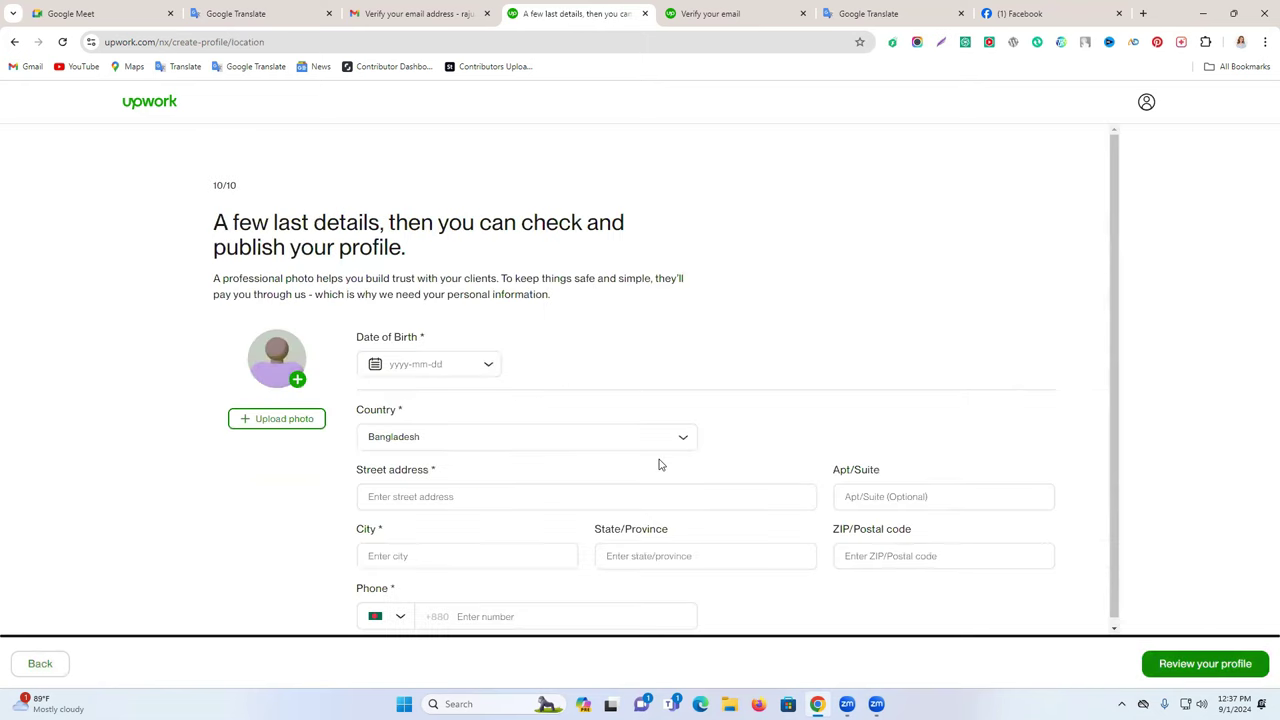
pyautogui.click(395, 364)
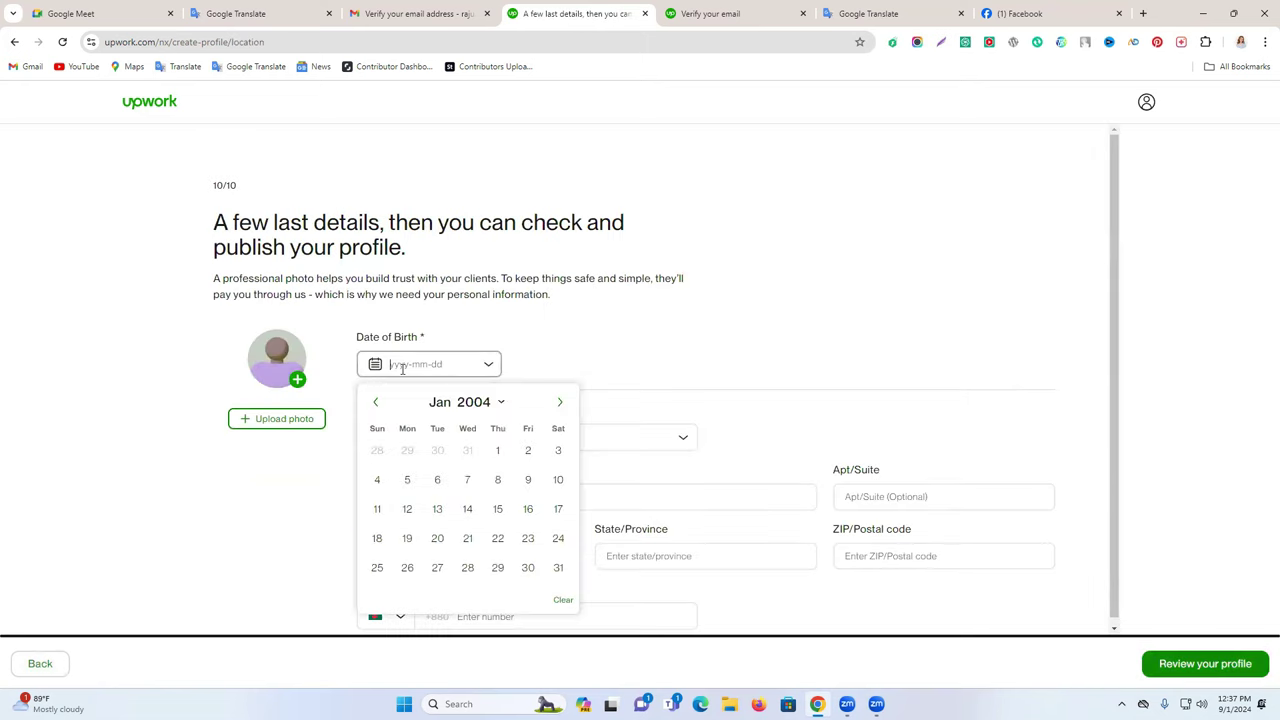
pyautogui.click(489, 404)
pyautogui.click(491, 410)
pyautogui.click(491, 410)
pyautogui.scroll(-2, 515, 475)
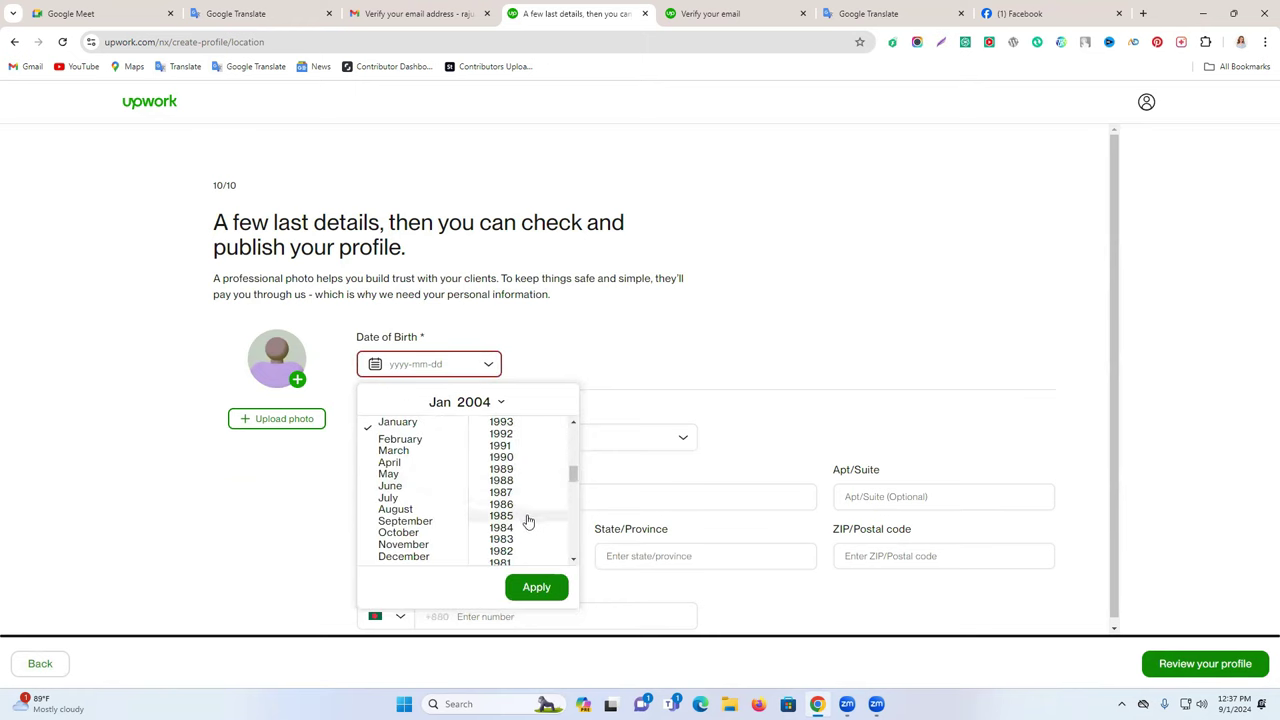
pyautogui.scroll(-1, 529, 522)
pyautogui.scroll(4, 529, 516)
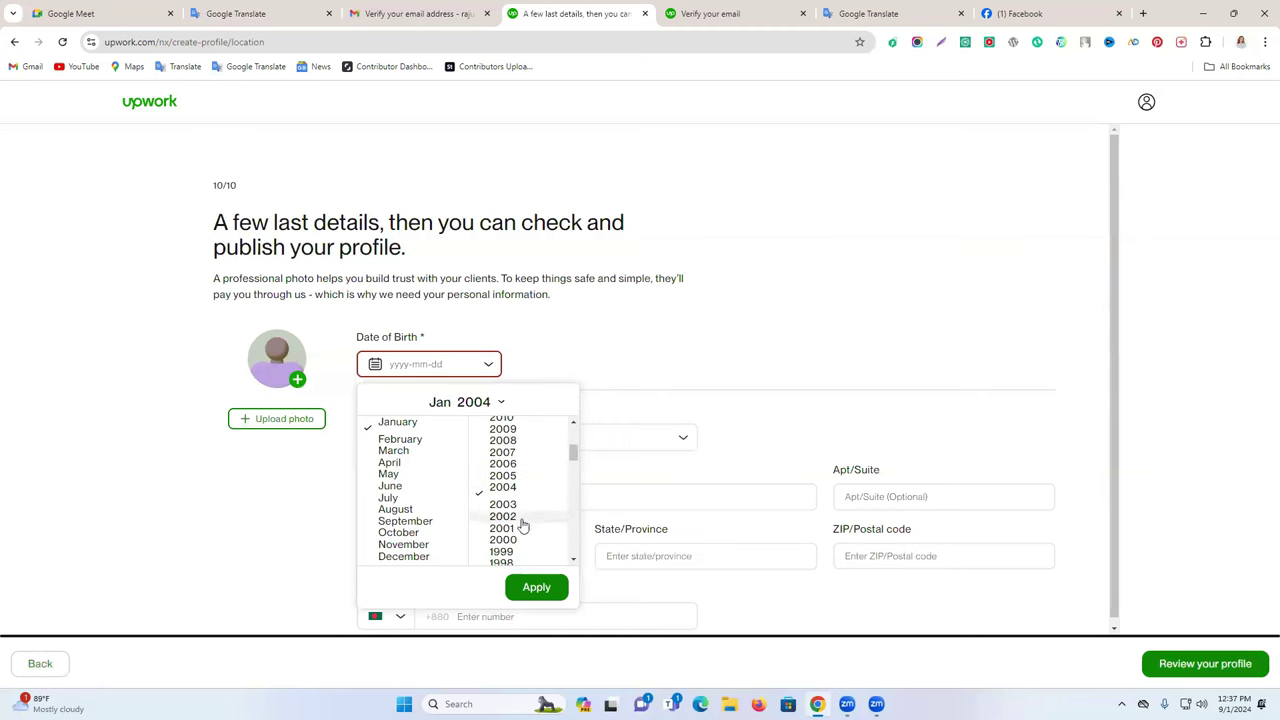
pyautogui.scroll(-3, 522, 528)
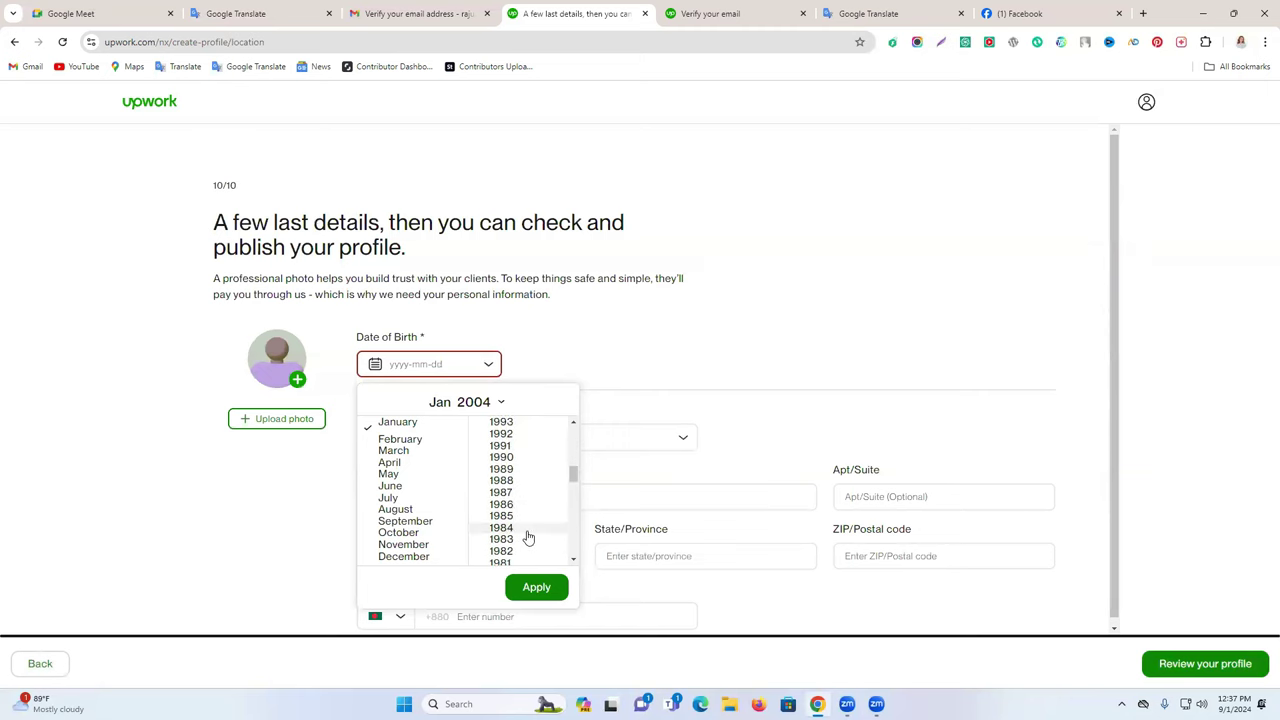
pyautogui.scroll(2, 528, 520)
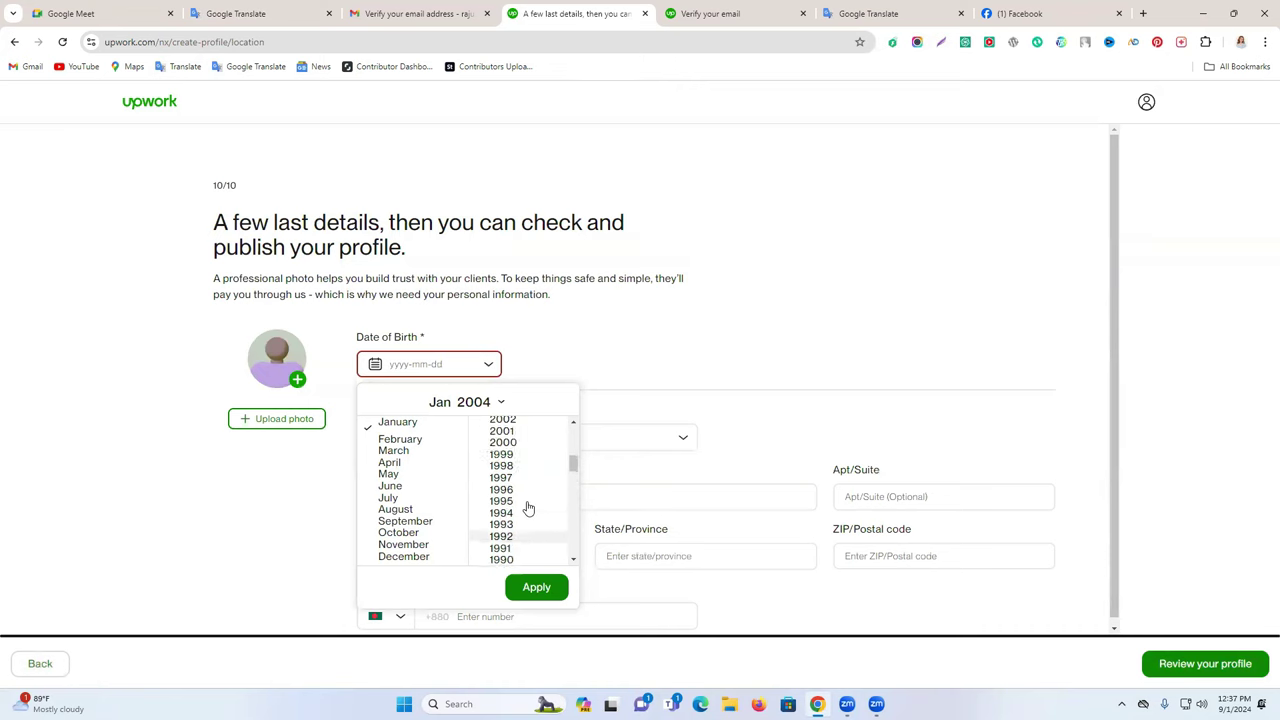
pyautogui.scroll(1, 526, 509)
pyautogui.click(524, 499)
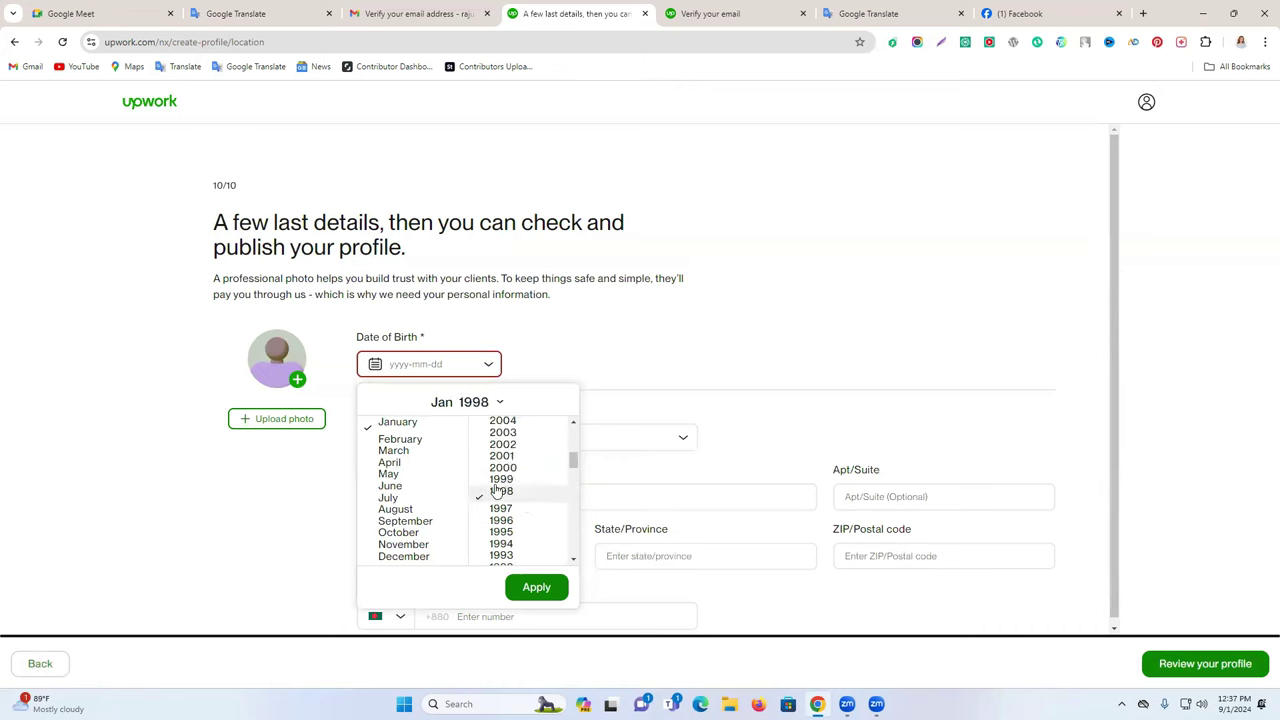
pyautogui.click(410, 497)
pyautogui.scroll(-1, 531, 516)
pyautogui.scroll(-1, 531, 516)
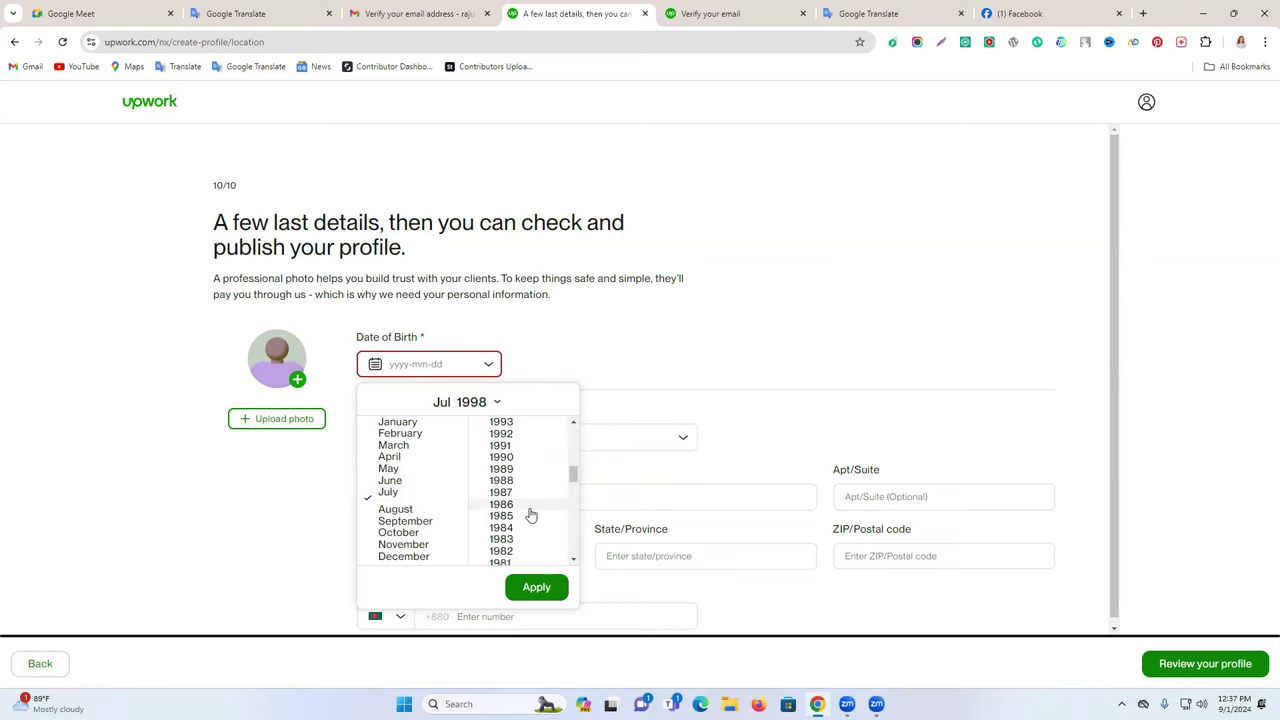
pyautogui.click(534, 590)
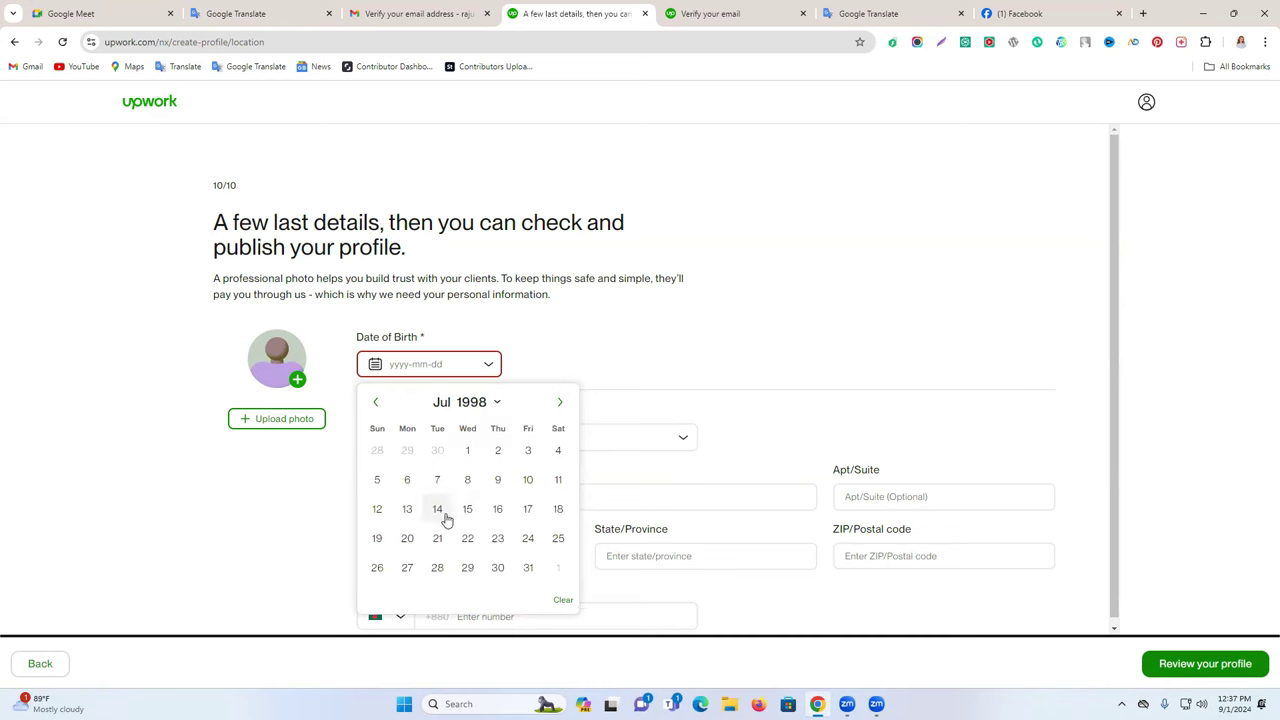
pyautogui.click(439, 483)
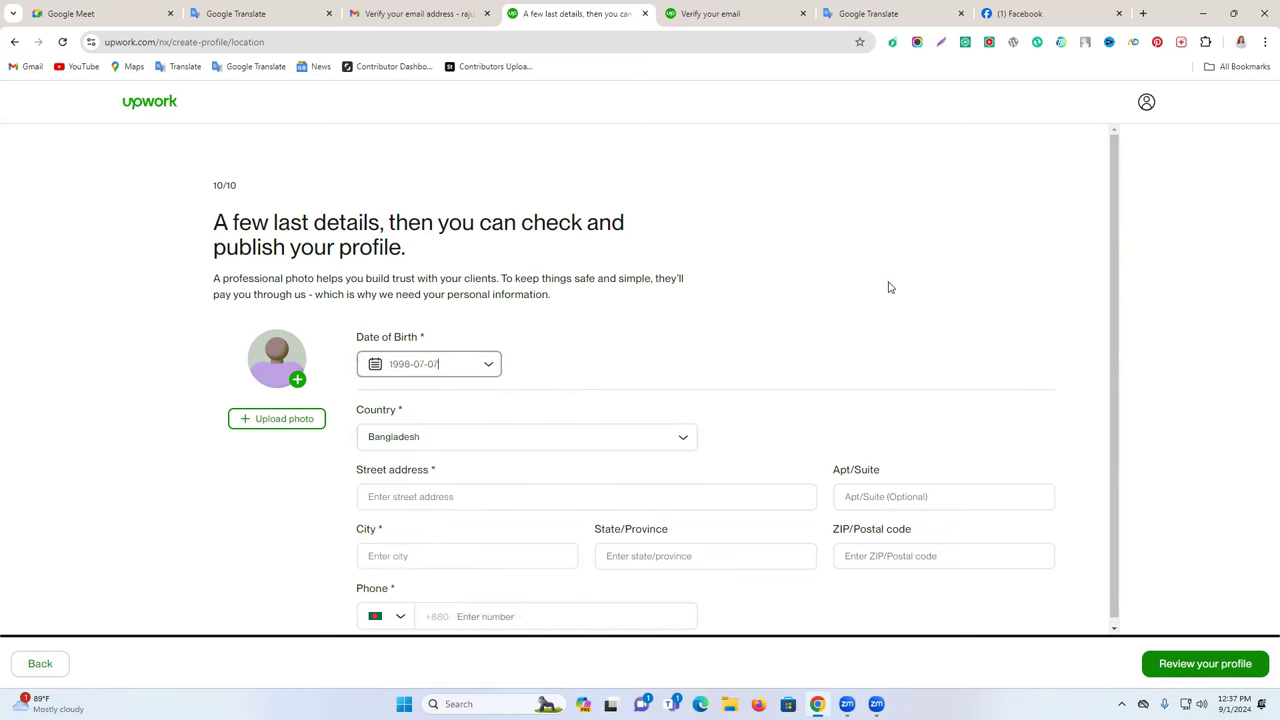
# - Upload the personal photo file, zoom it in slightly, and attach it as the profile picture
pyautogui.click(300, 381)
pyautogui.click(545, 422)
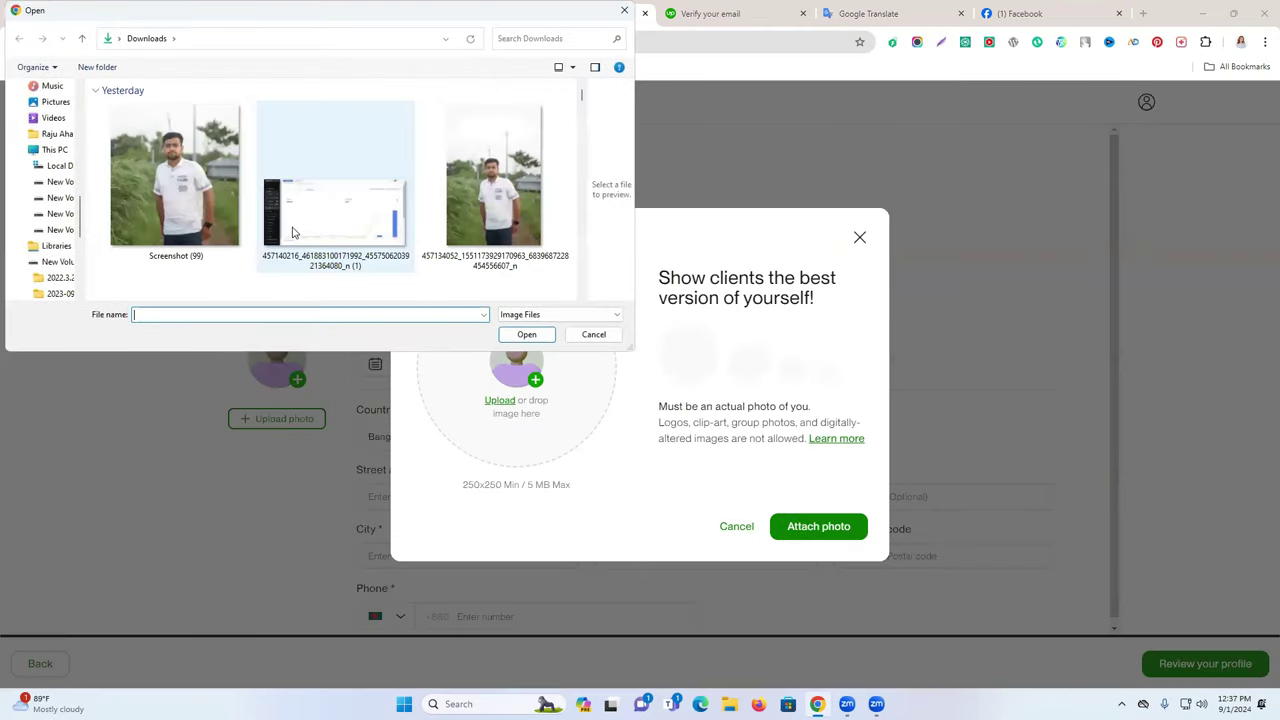
pyautogui.scroll(-2, 295, 228)
pyautogui.scroll(-5, 294, 228)
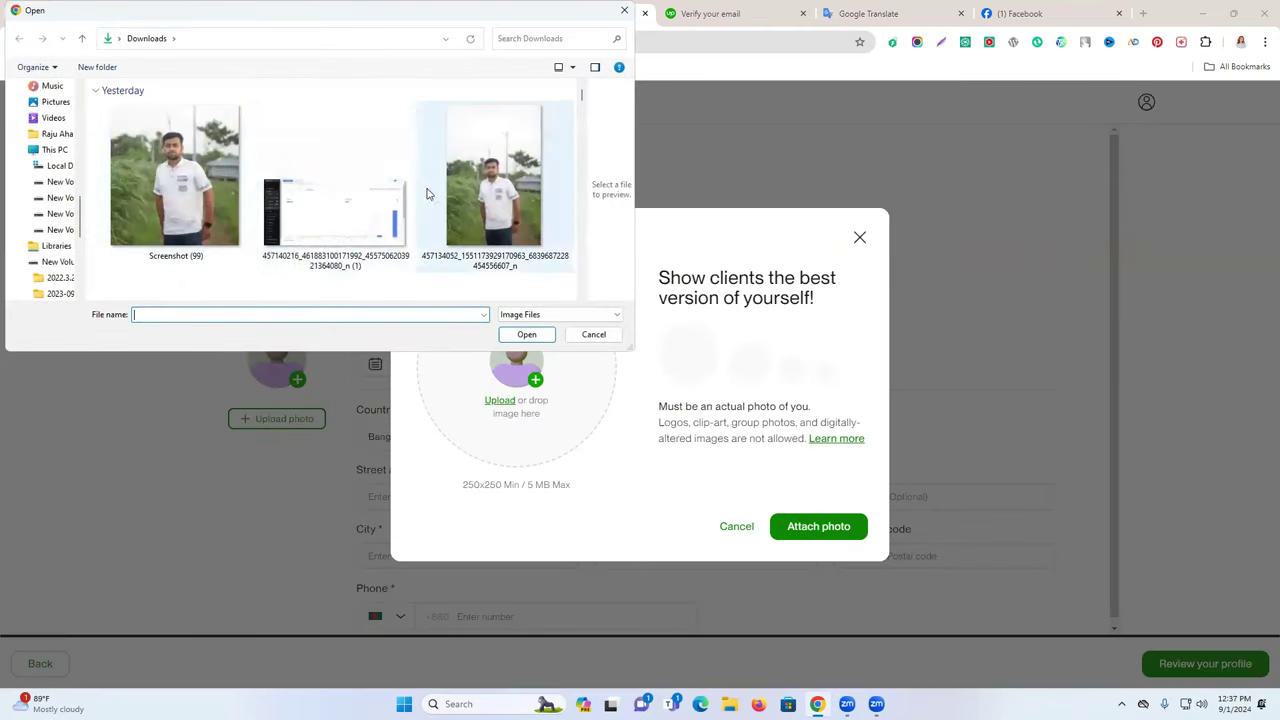
pyautogui.scroll(-10, 417, 213)
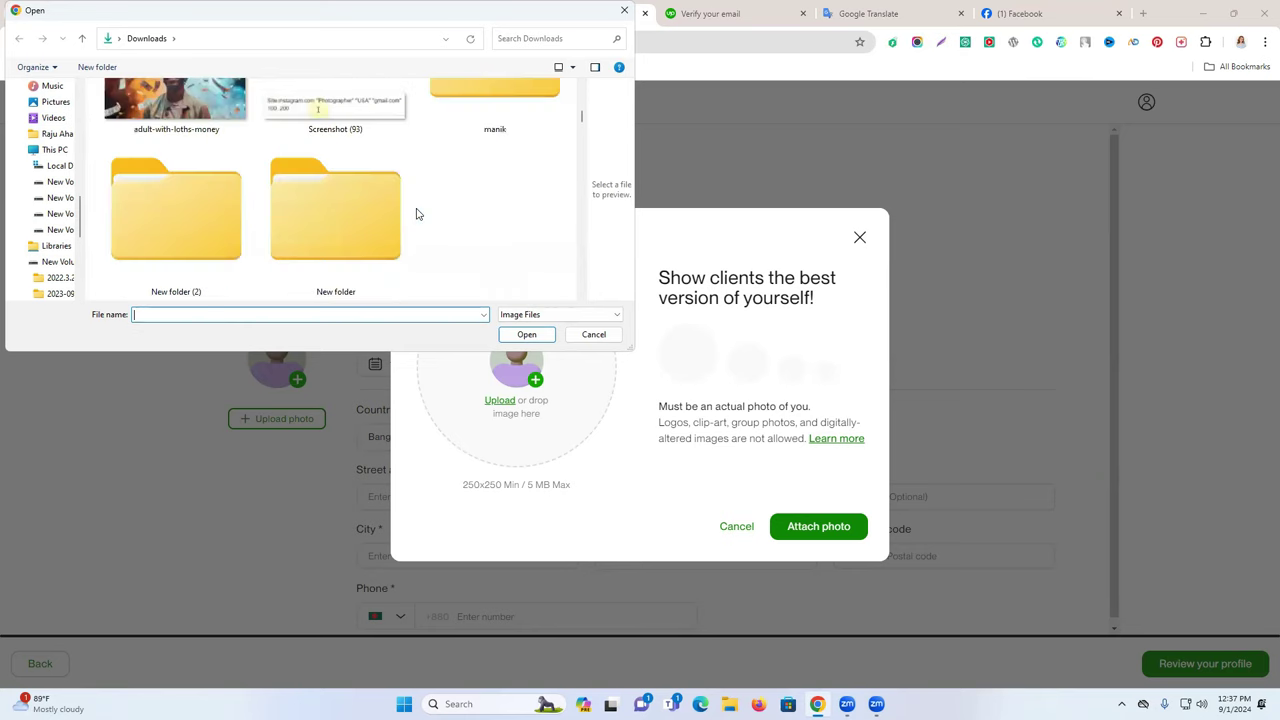
pyautogui.scroll(-1, 417, 213)
pyautogui.click(176, 160)
pyautogui.click(547, 333)
pyautogui.moveTo(477, 471)
pyautogui.mouseDown()
pyautogui.moveTo(508, 470)
pyautogui.moveTo(484, 472)
pyautogui.mouseUp()
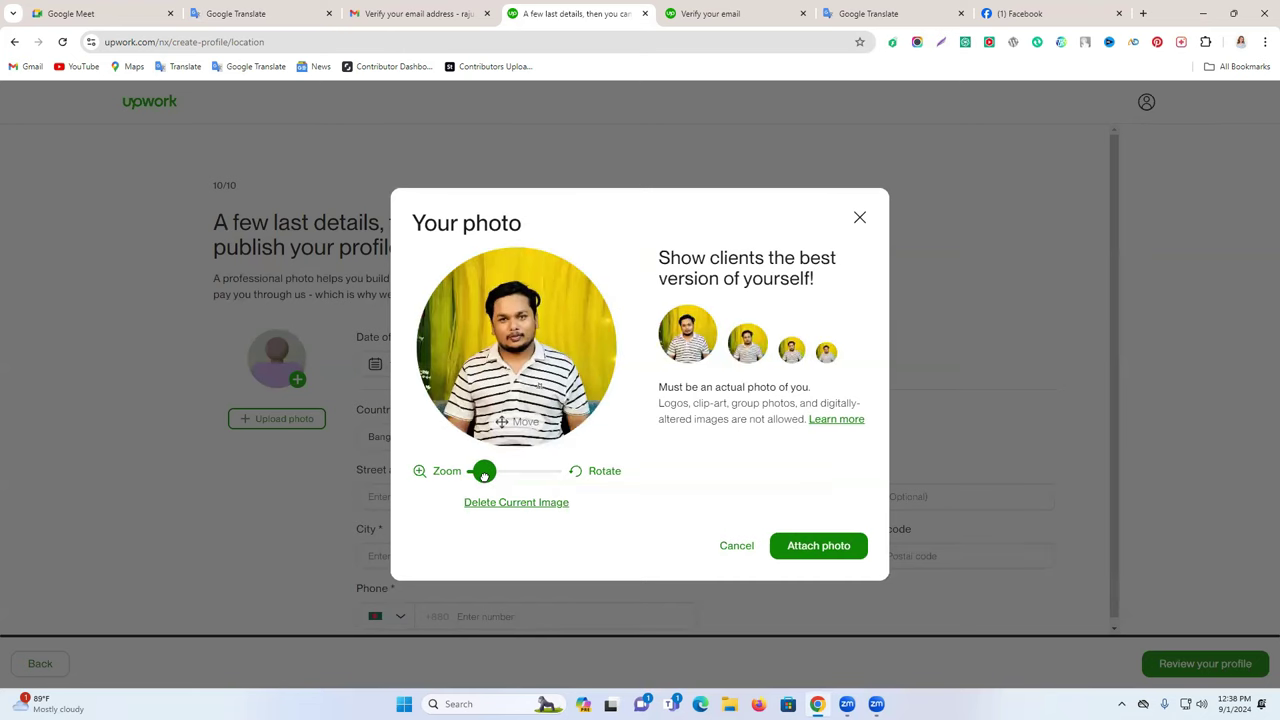
pyautogui.click(792, 552)
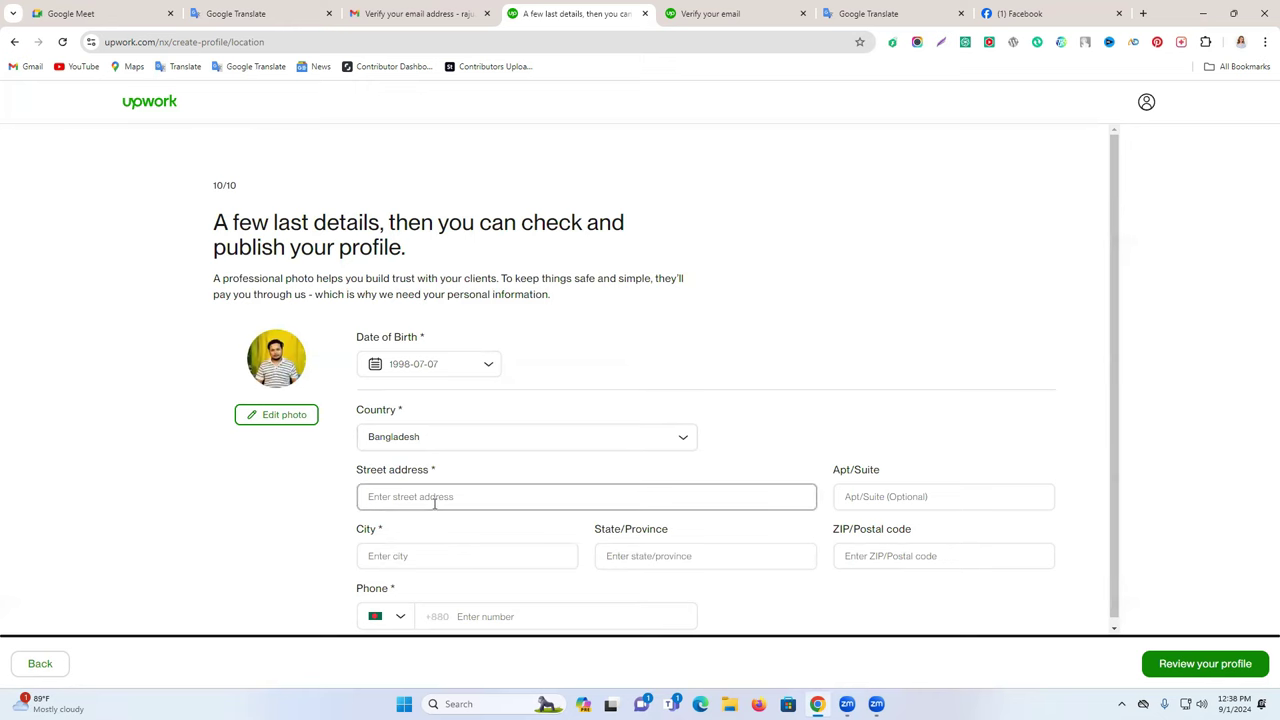
# - Enter the street address in the address field
pyautogui.click(436, 499)
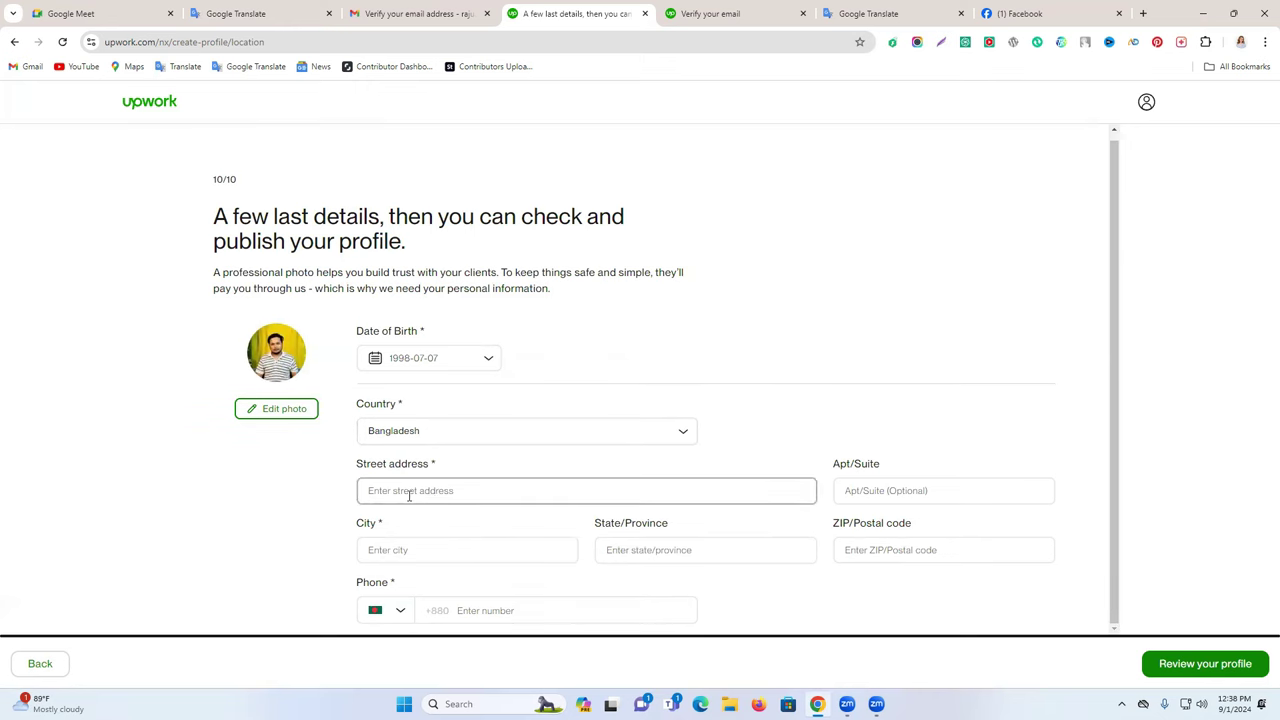
pyautogui.write('1')
pyautogui.doubleClick(447, 491)
# - Type the city and accept the autofill suggestion that fills city, state and ZIP code
pyautogui.click(445, 553)
pyautogui.write('tang')
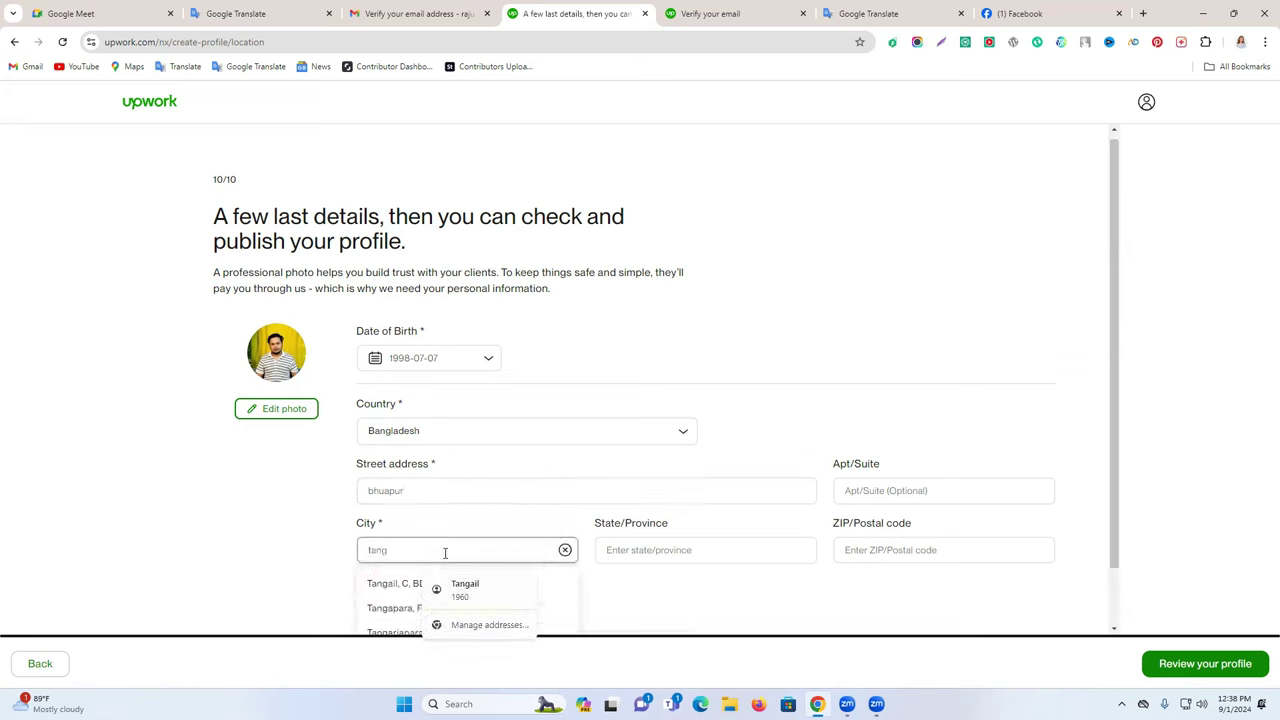
pyautogui.click(434, 586)
pyautogui.click(403, 590)
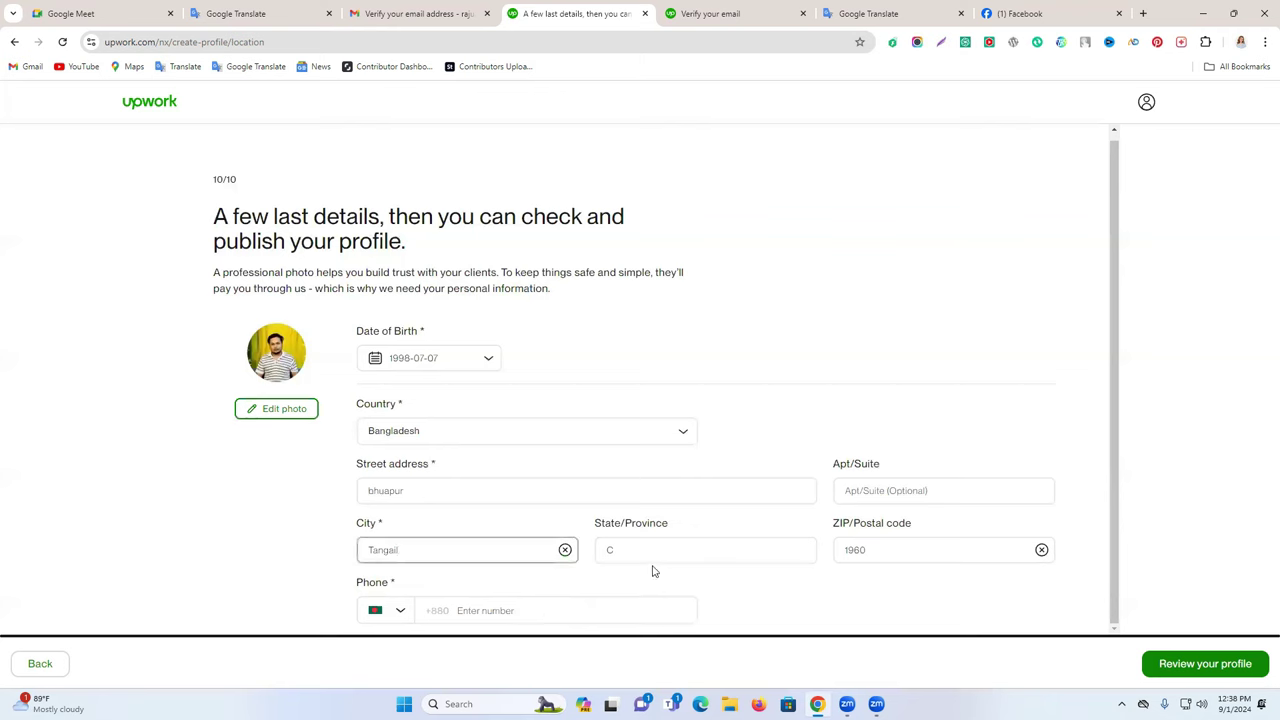
# - Try continuing to profile review, then go back to the still-empty phone number field
pyautogui.click(460, 610)
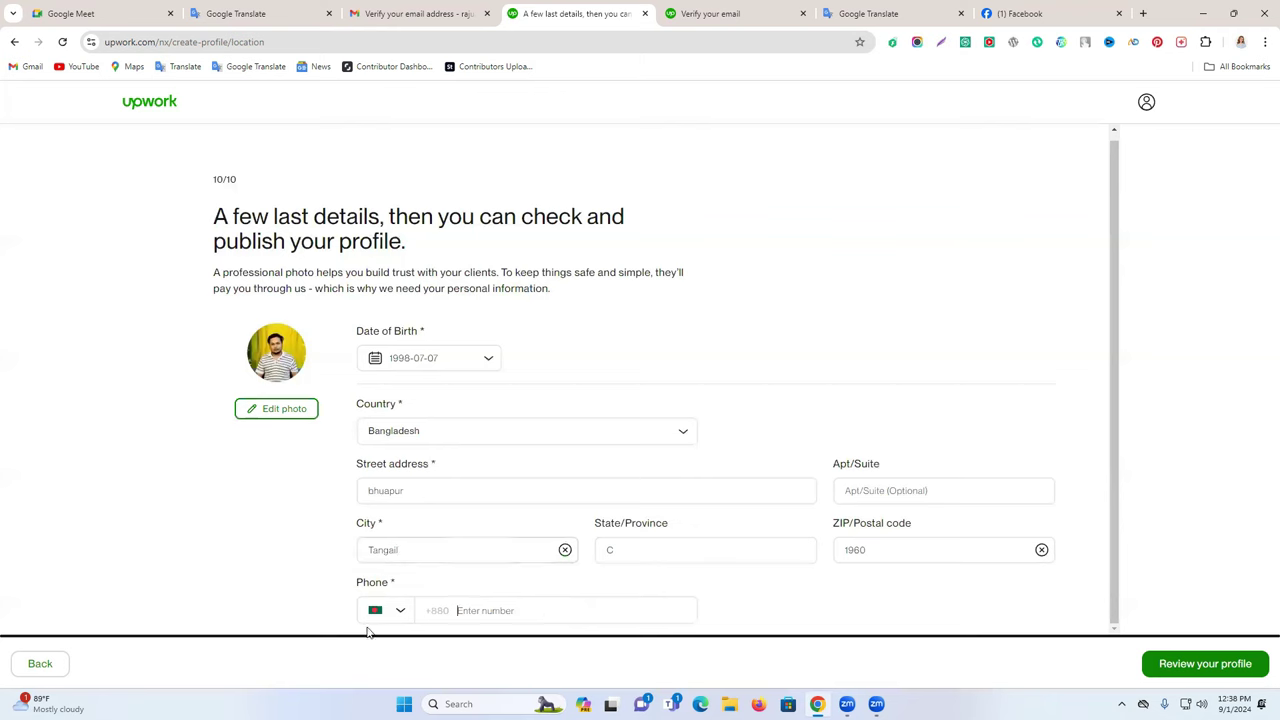
pyautogui.click(1196, 668)
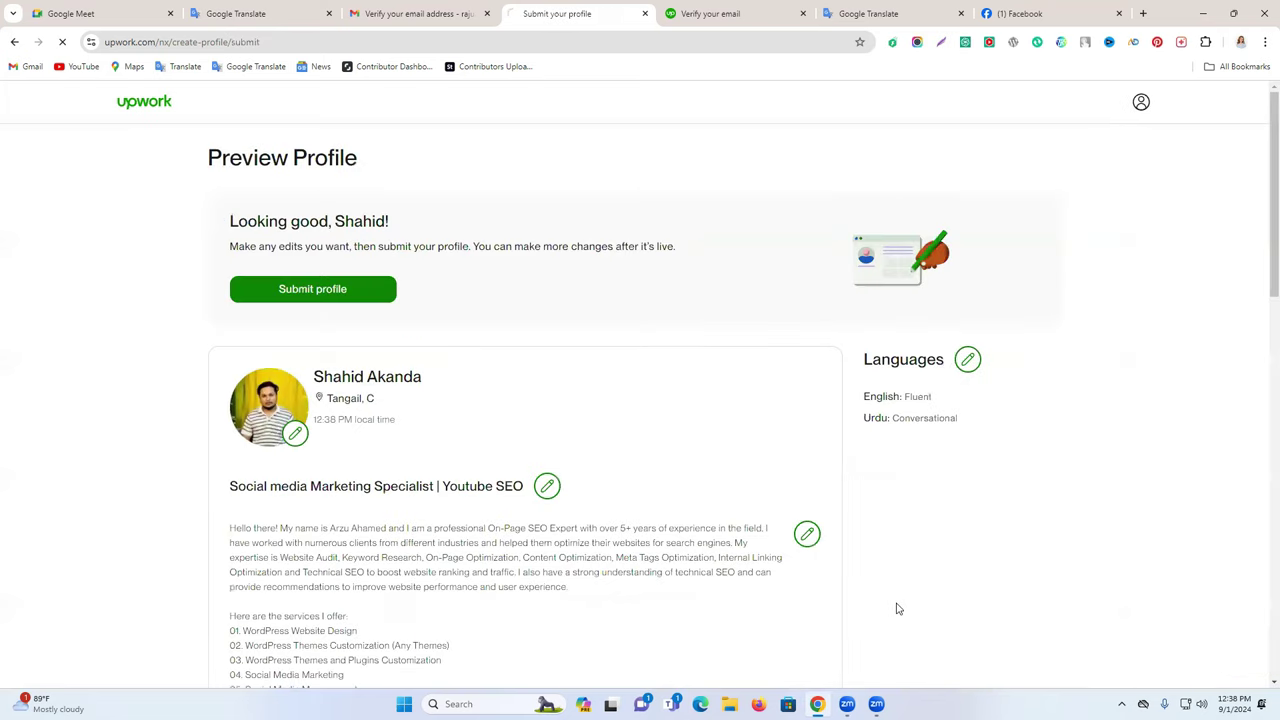
pyautogui.scroll(-2, 775, 432)
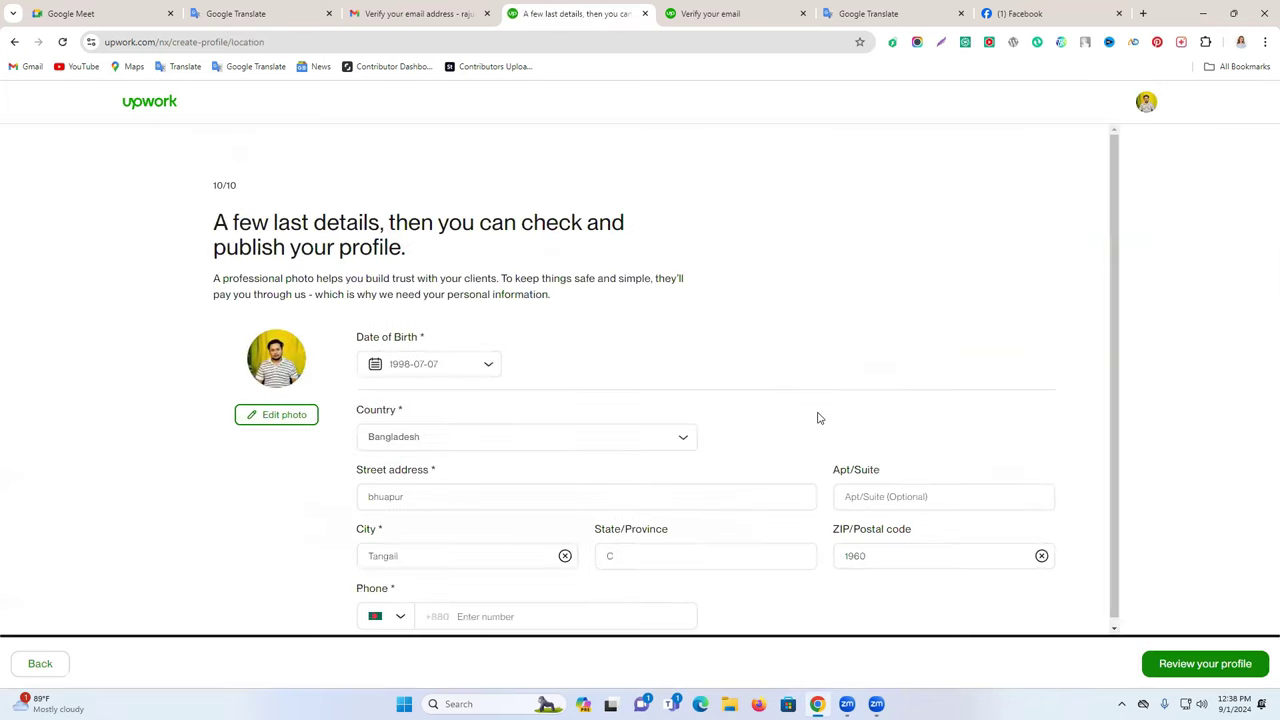
pyautogui.click(478, 611)
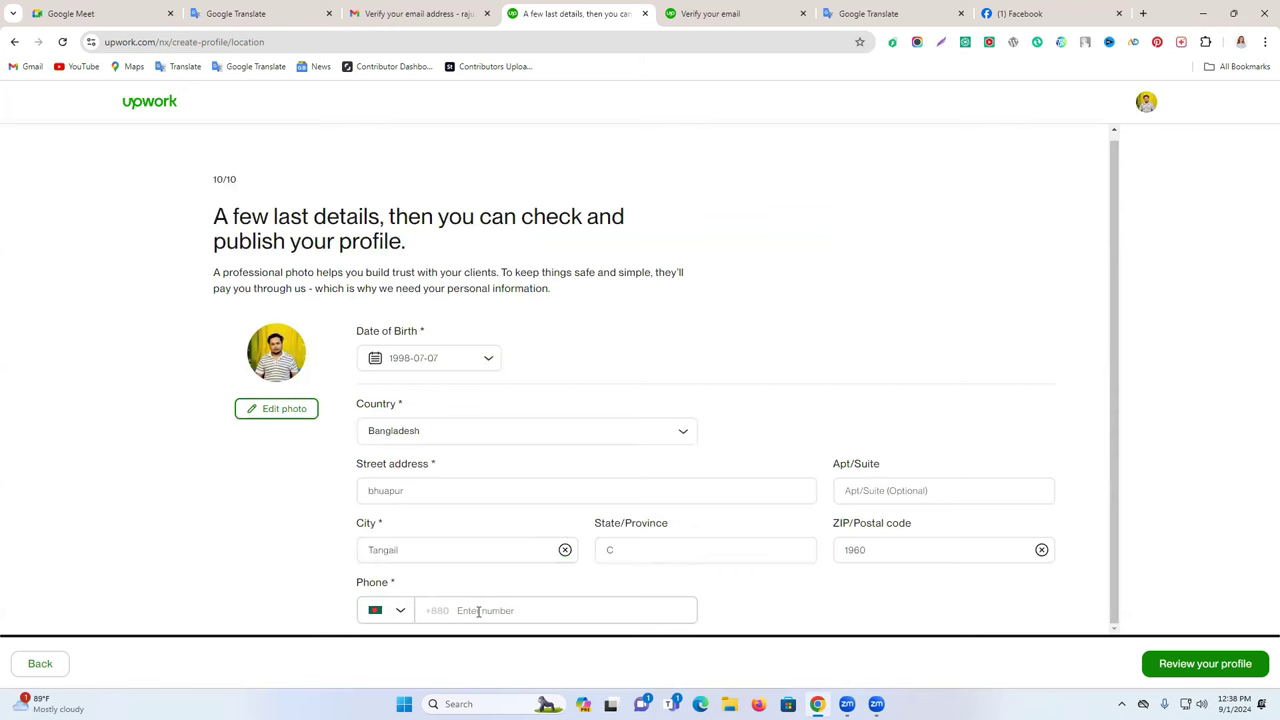
pyautogui.click(477, 571)
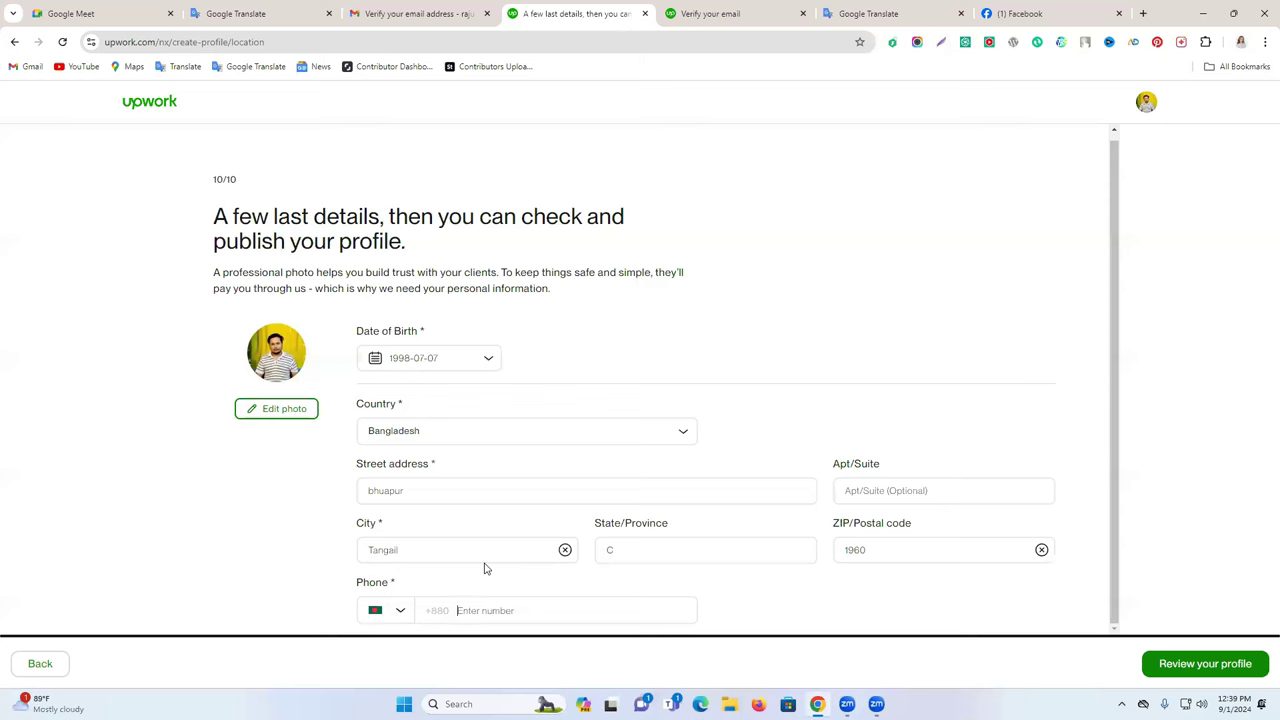
# - Enter the phone number, then look over the finished profile on the Preview Profile page
pyautogui.click(1213, 663)
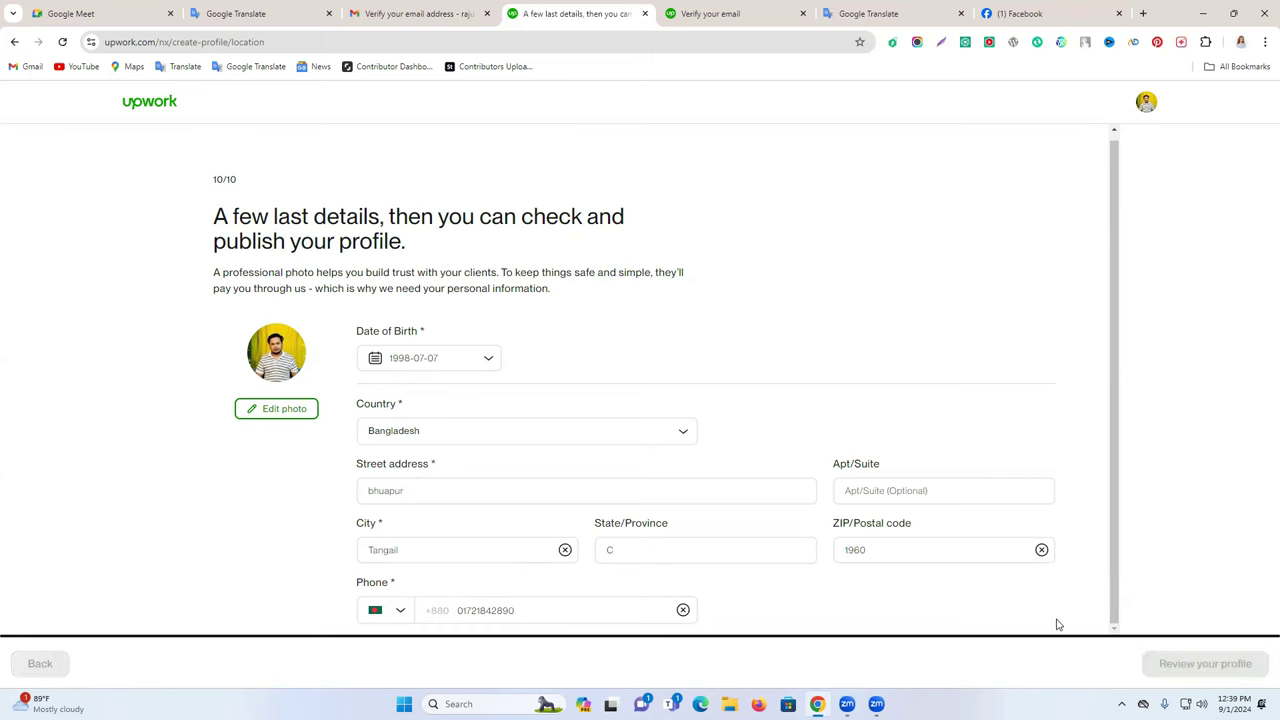
pyautogui.scroll(-2, 1040, 383)
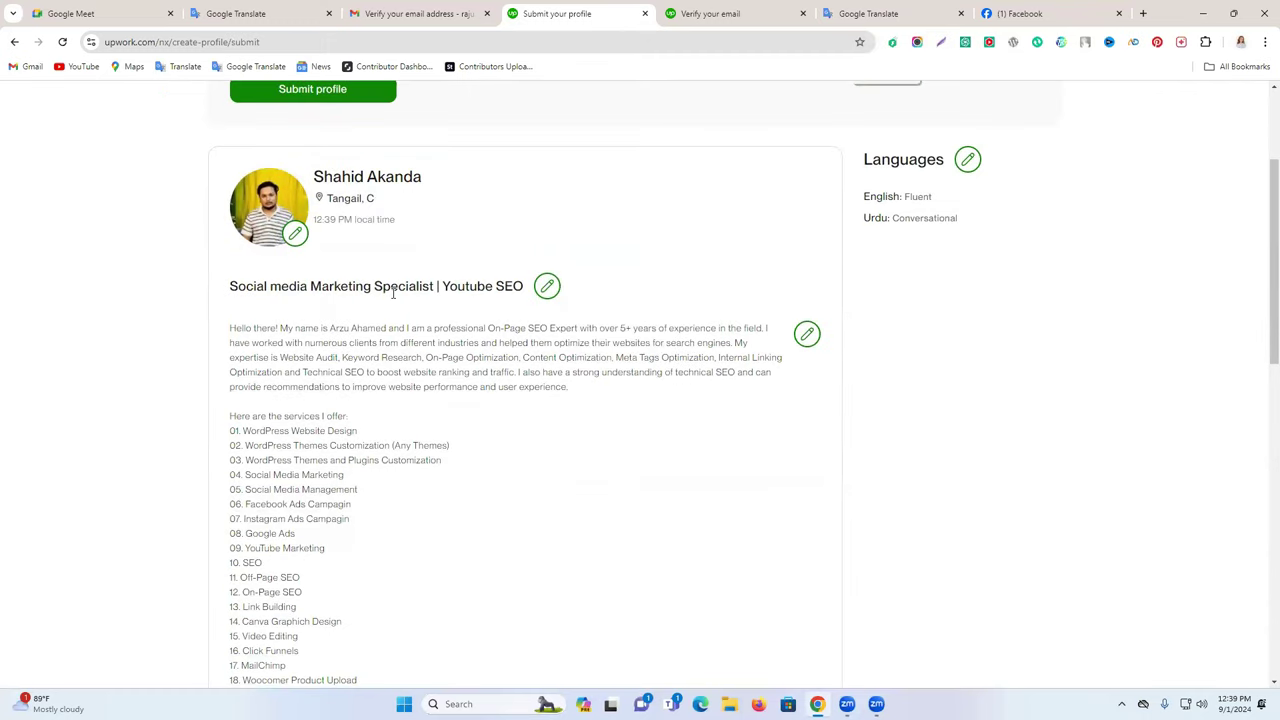
pyautogui.scroll(-5, 484, 401)
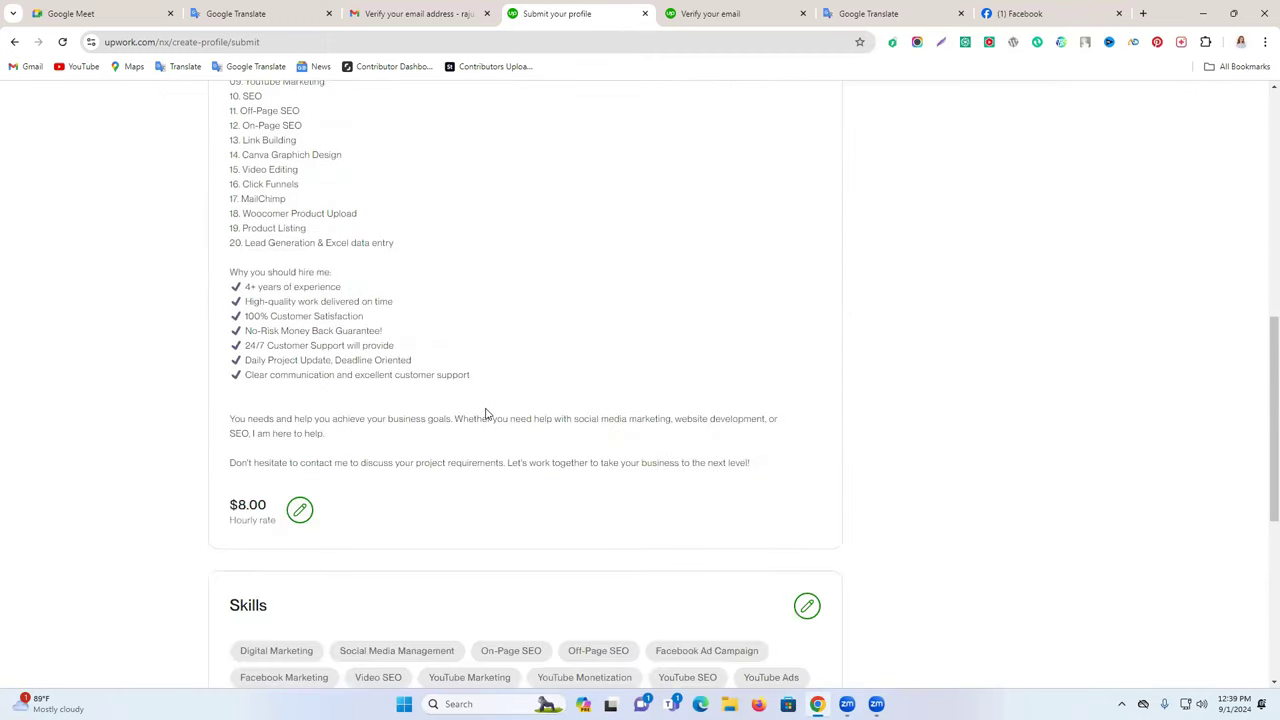
pyautogui.scroll(-4, 484, 401)
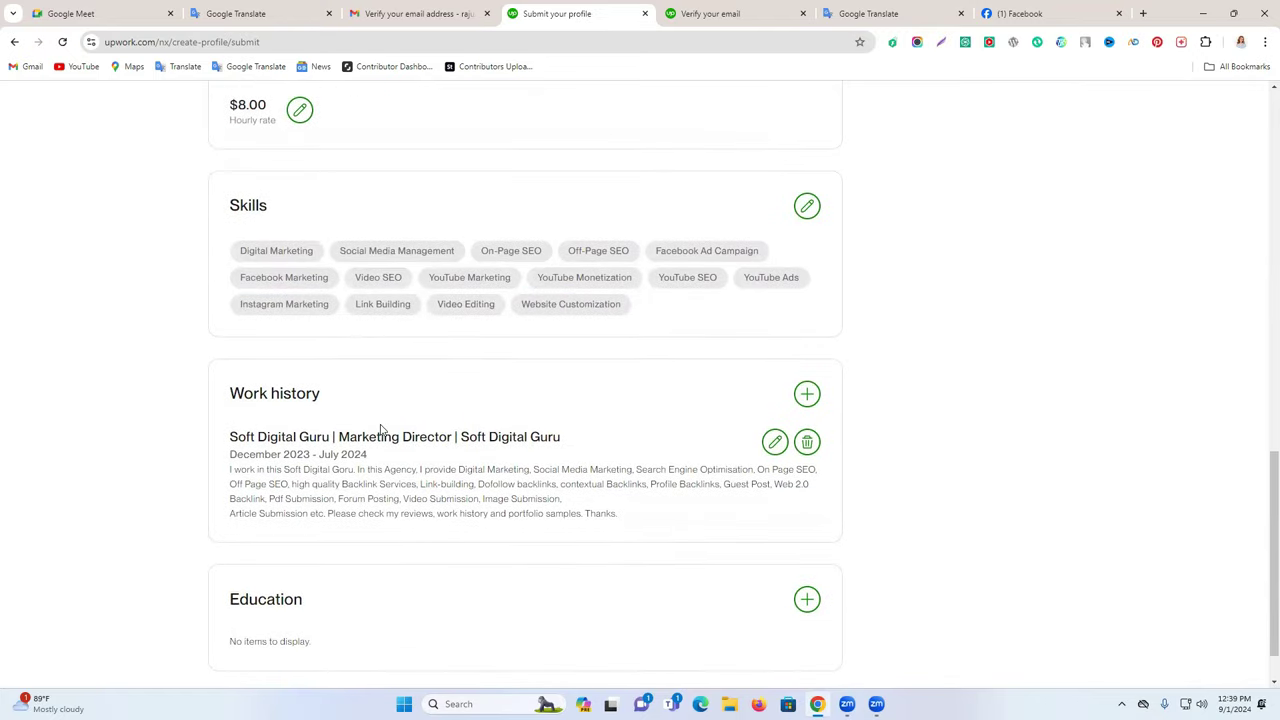
pyautogui.scroll(-1, 380, 430)
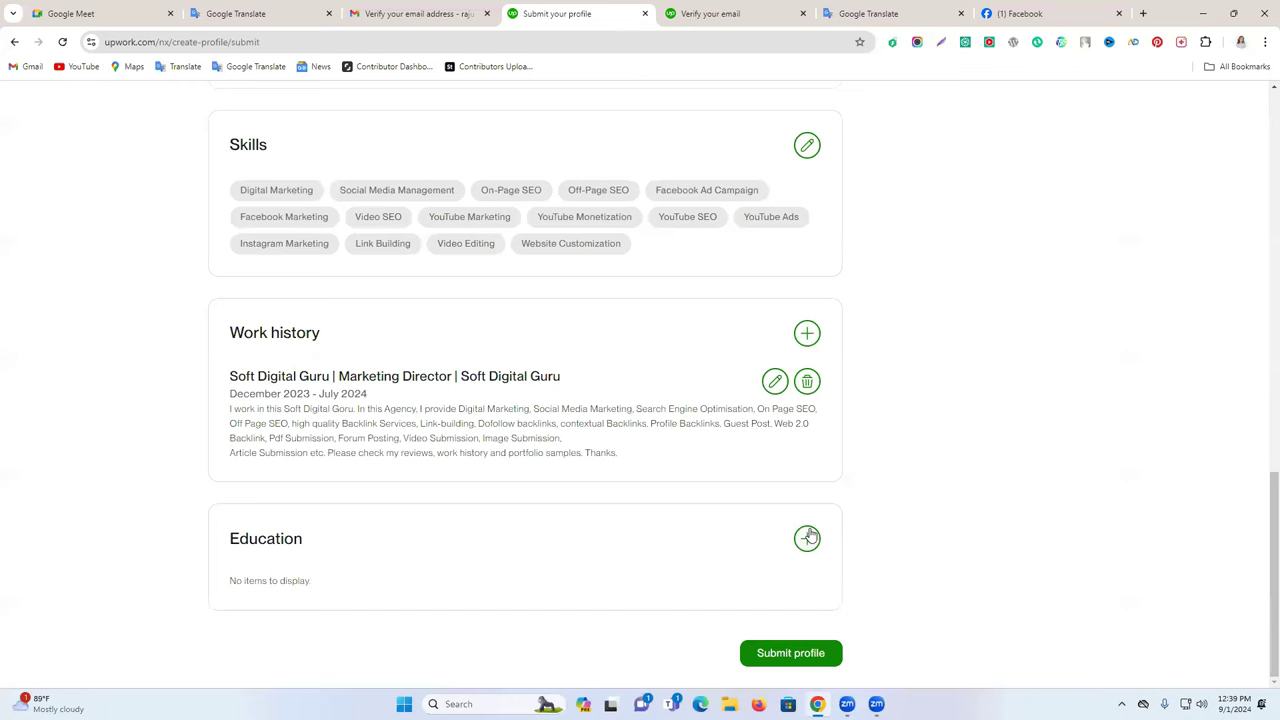
pyautogui.scroll(15, 769, 511)
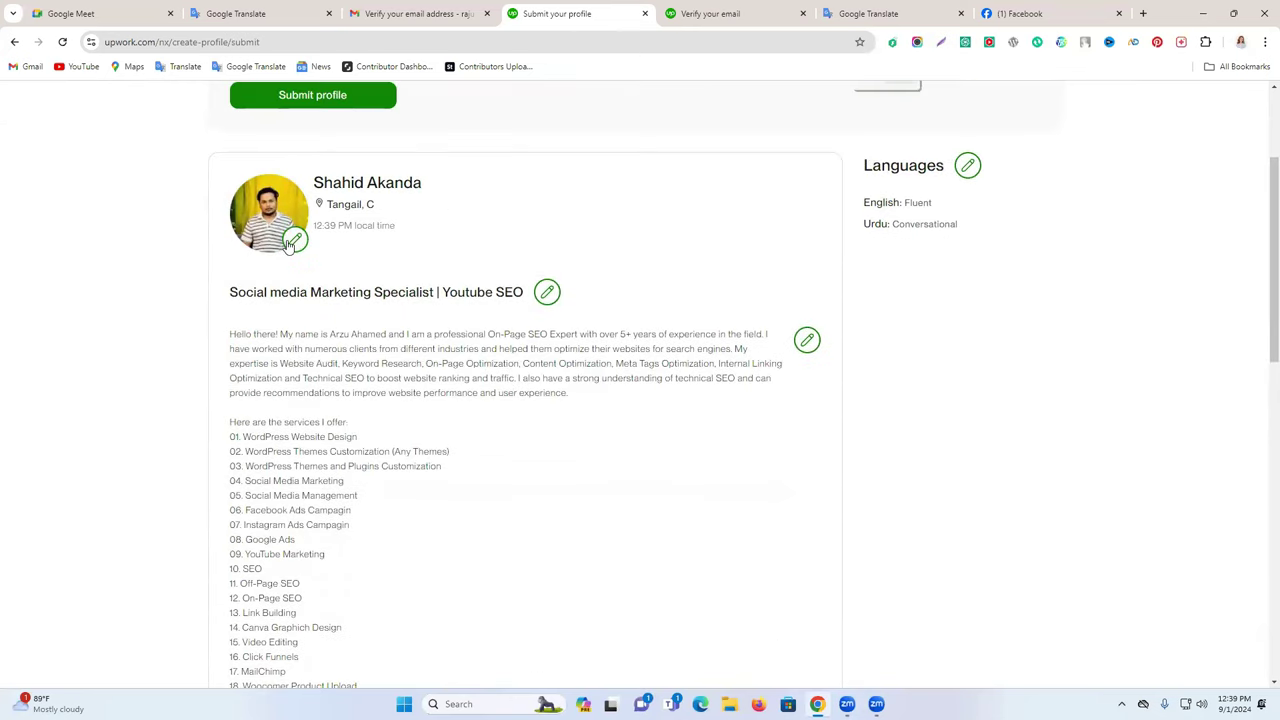
# - Delete the current profile photo and attach the portrait from Downloads instead
pyautogui.click(291, 244)
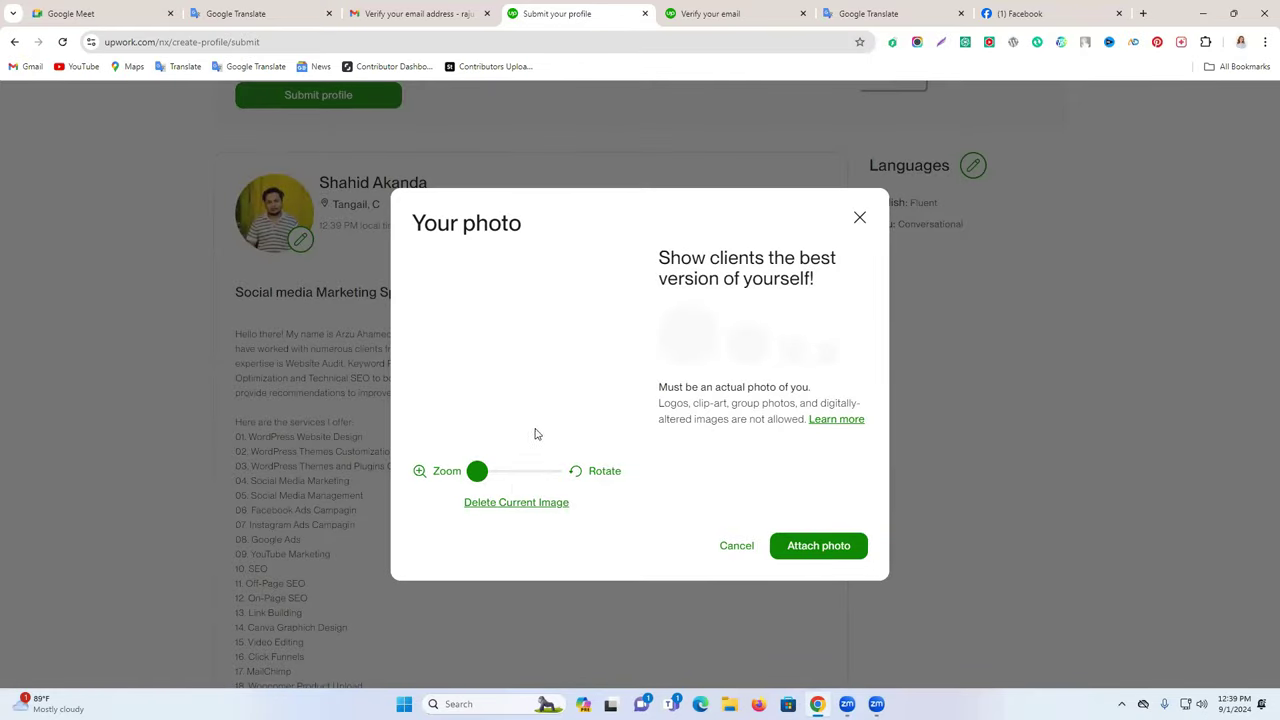
pyautogui.click(509, 504)
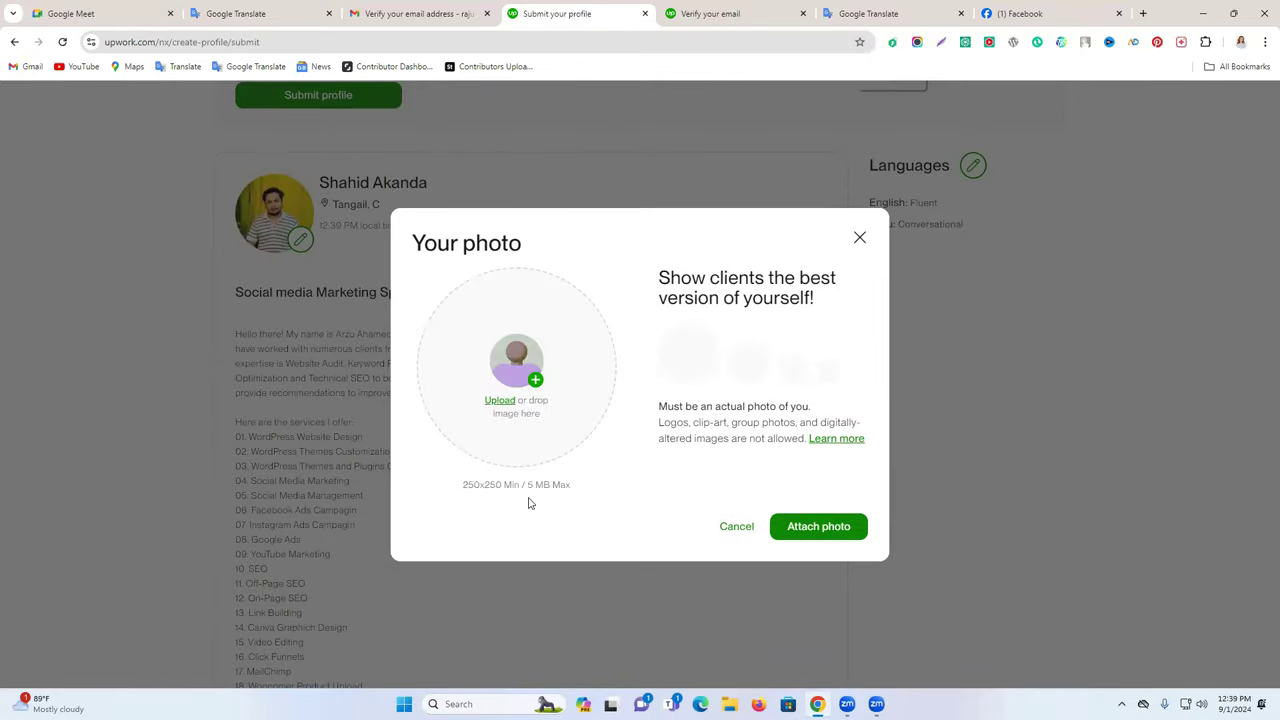
pyautogui.click(491, 401)
pyautogui.scroll(-10, 421, 224)
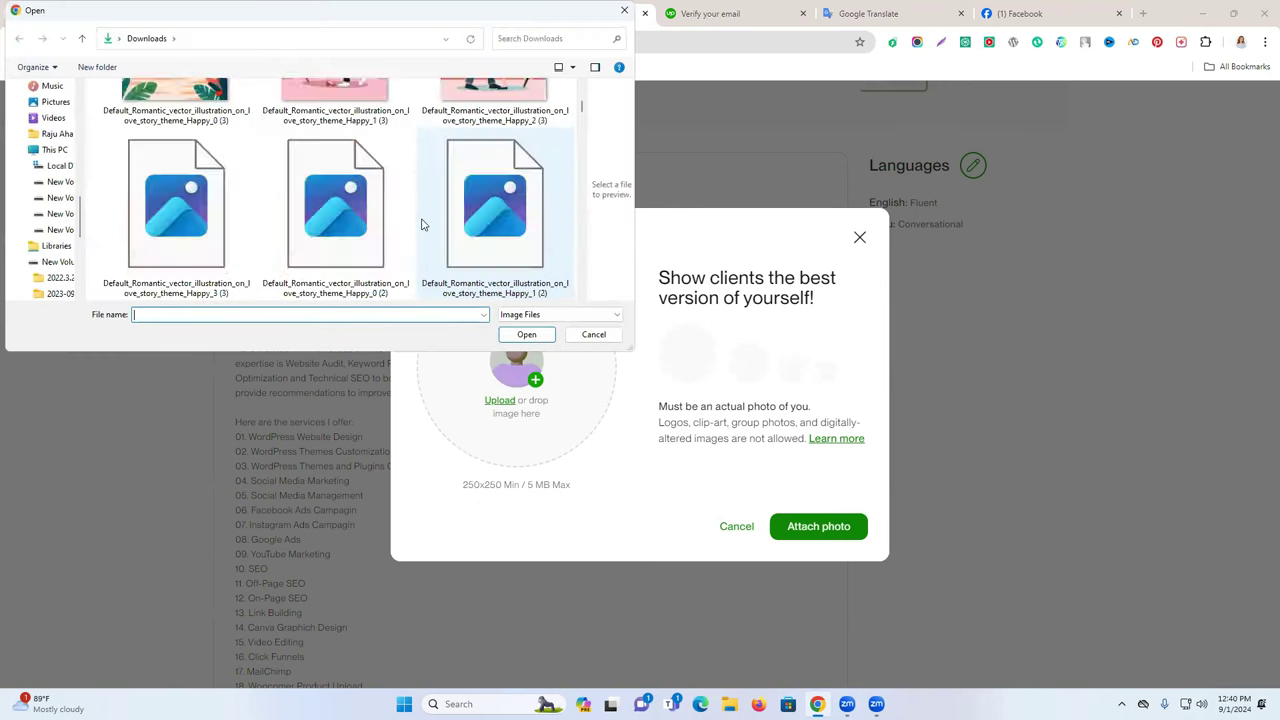
pyautogui.scroll(-5, 421, 224)
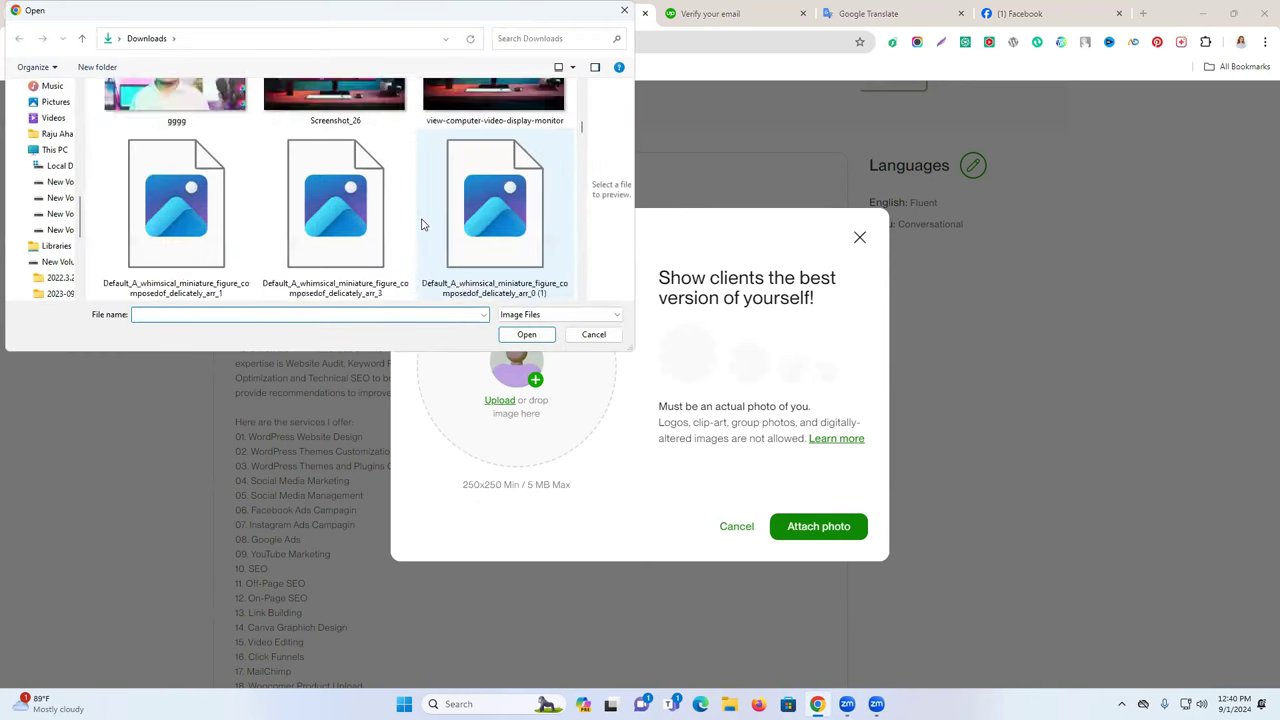
pyautogui.scroll(-8, 421, 224)
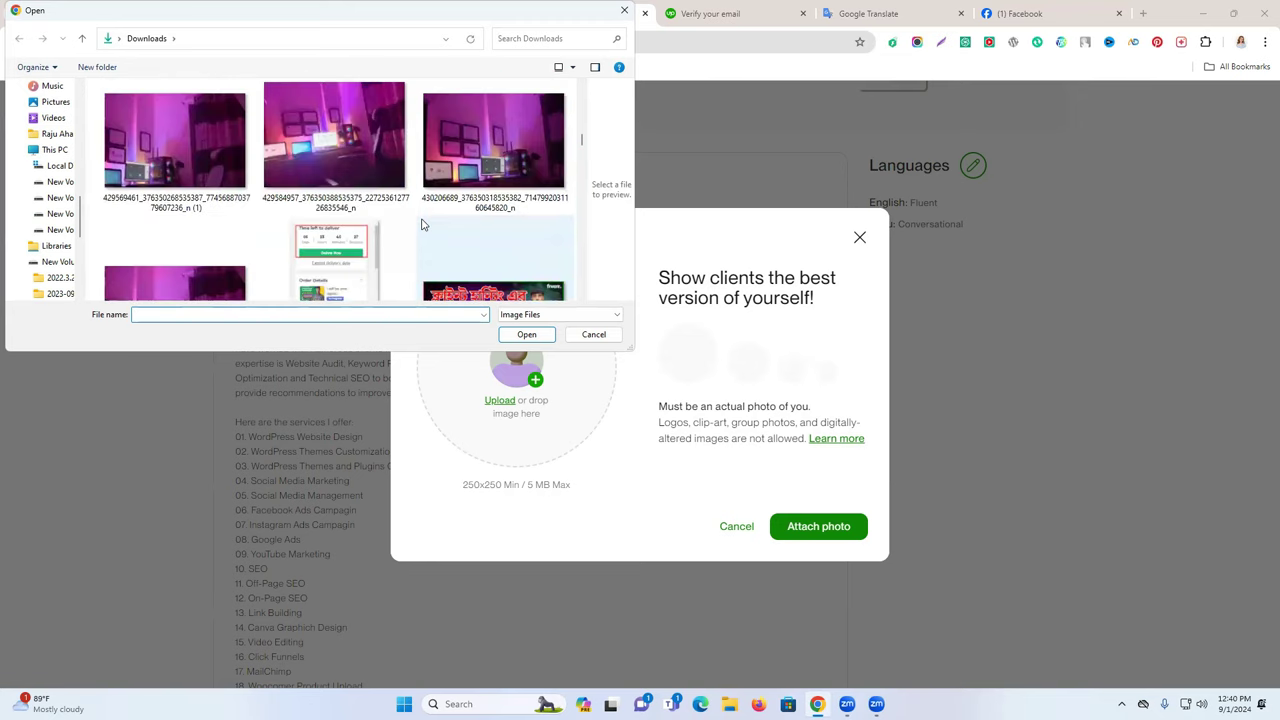
pyautogui.scroll(-10, 421, 224)
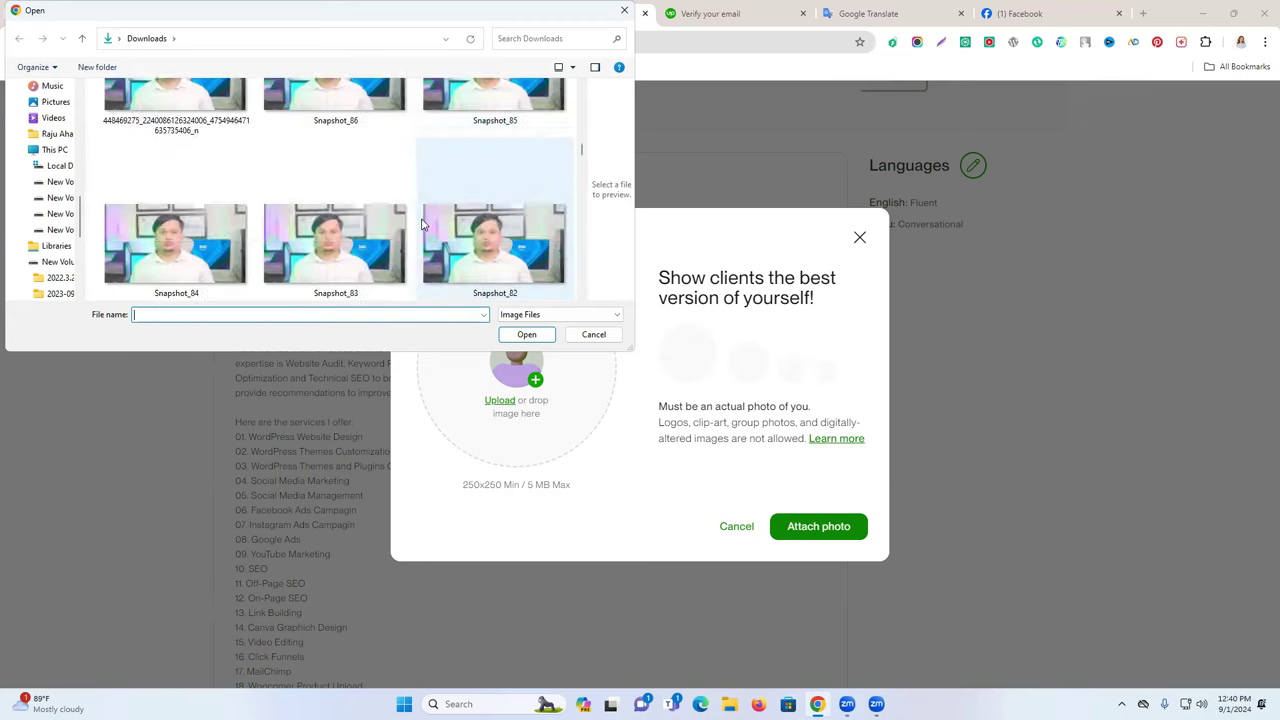
pyautogui.scroll(-10, 421, 224)
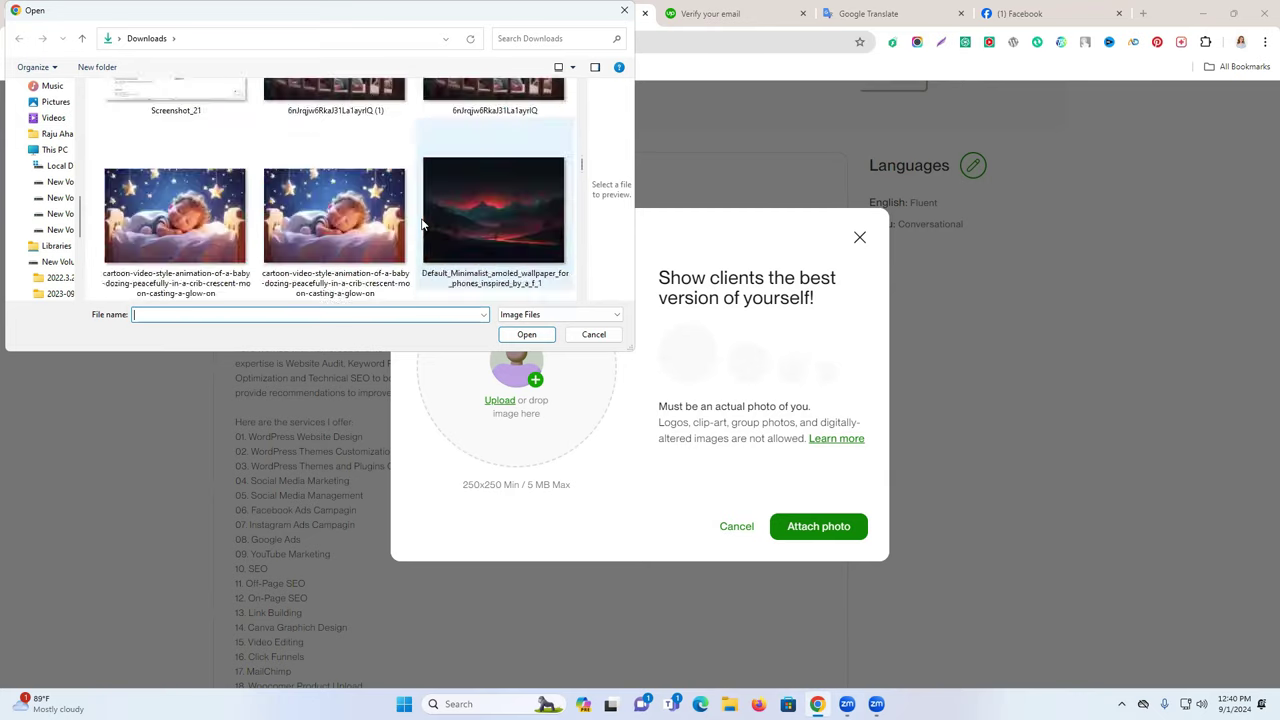
pyautogui.scroll(-10, 421, 224)
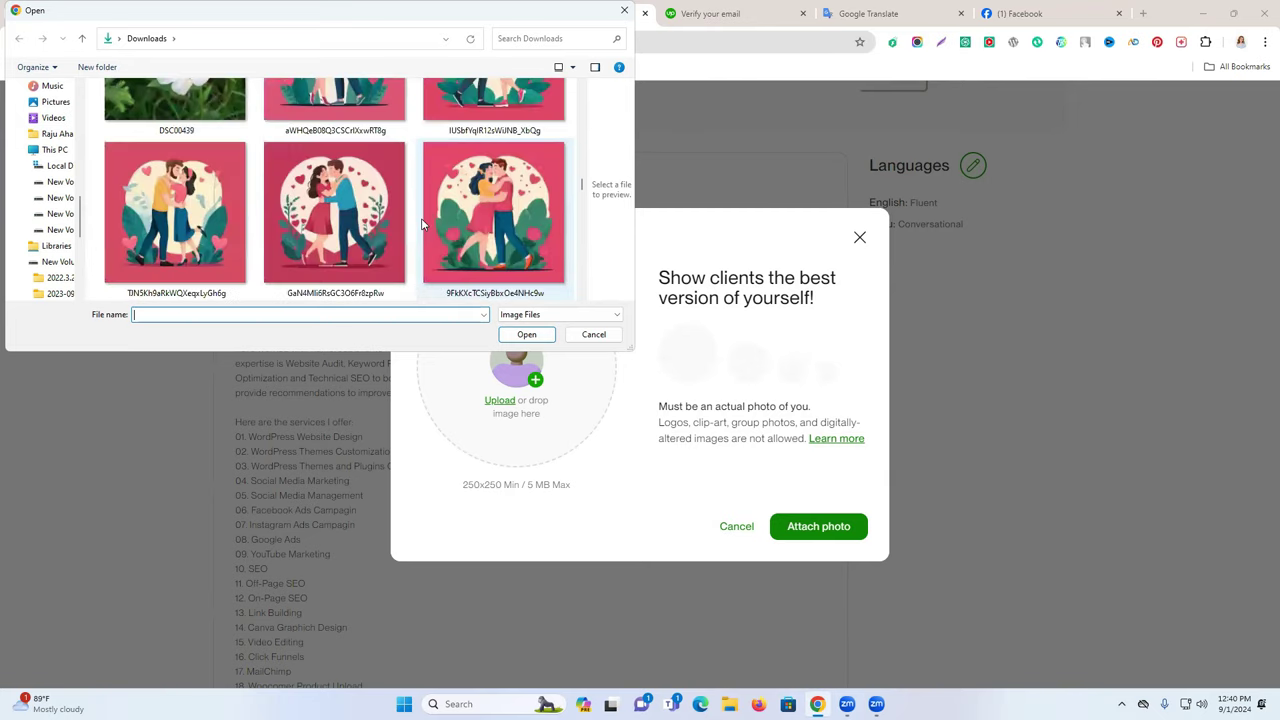
pyautogui.click(388, 228)
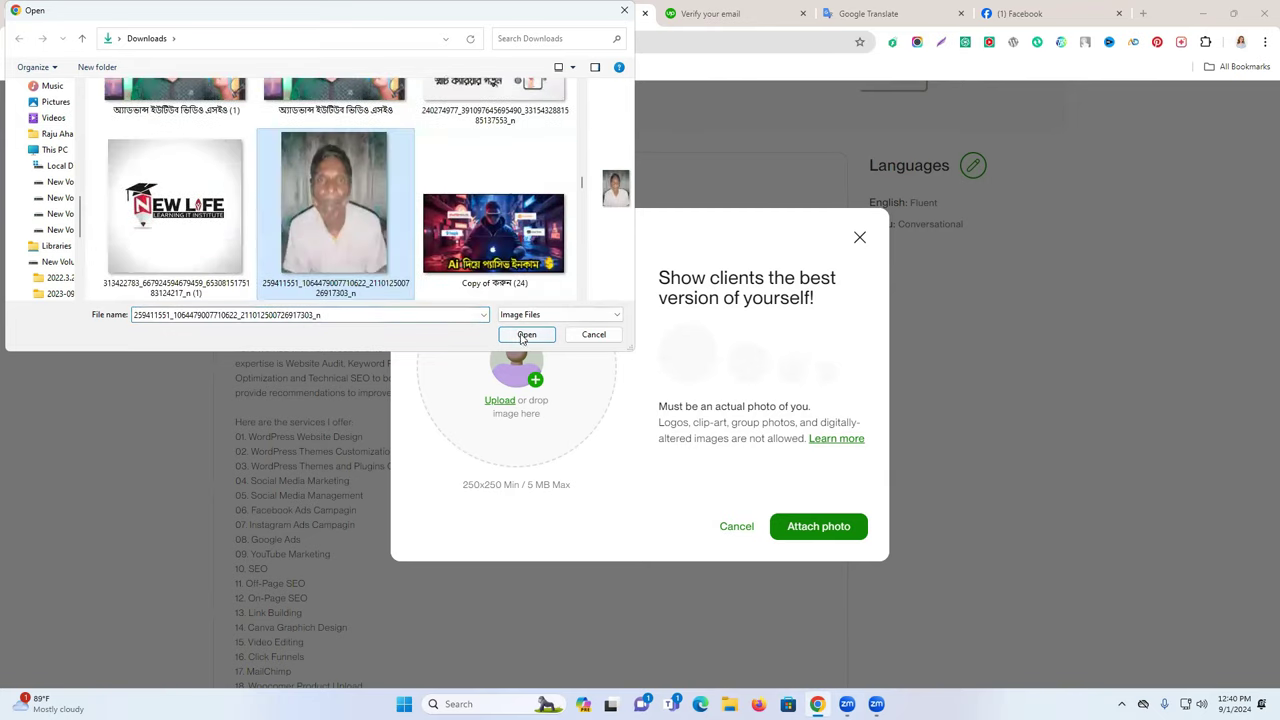
pyautogui.click(526, 334)
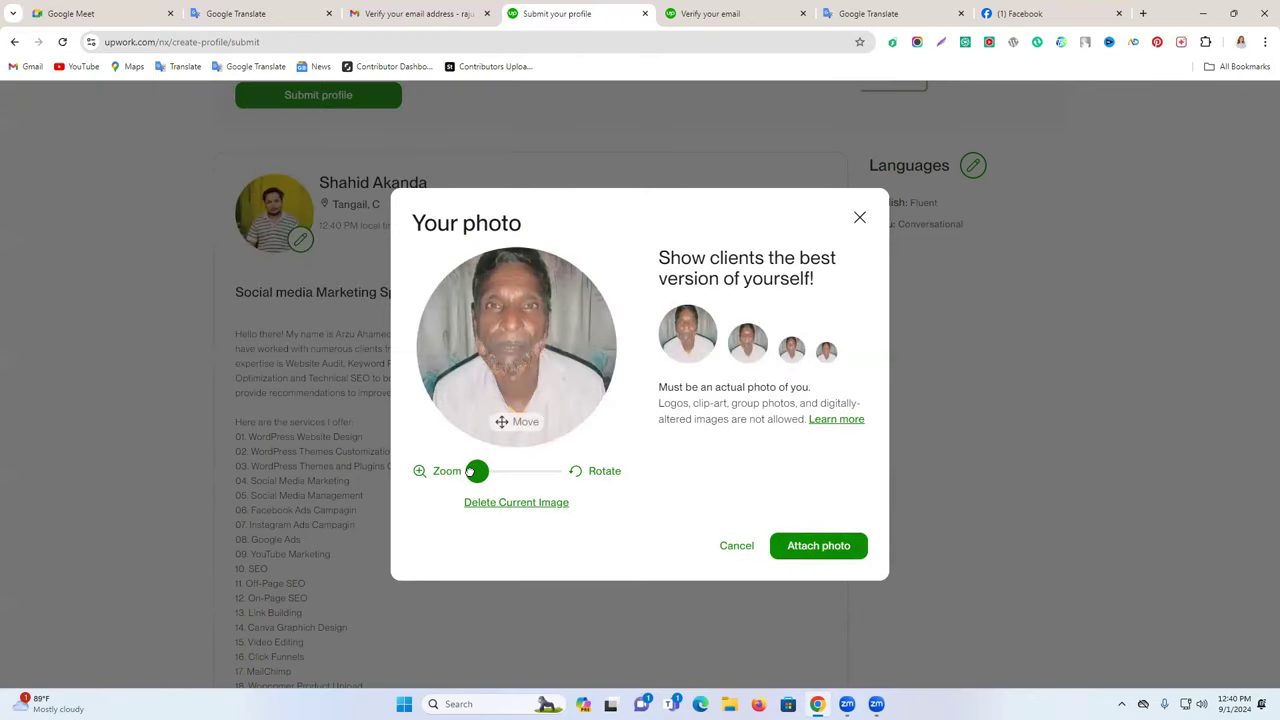
pyautogui.click(792, 546)
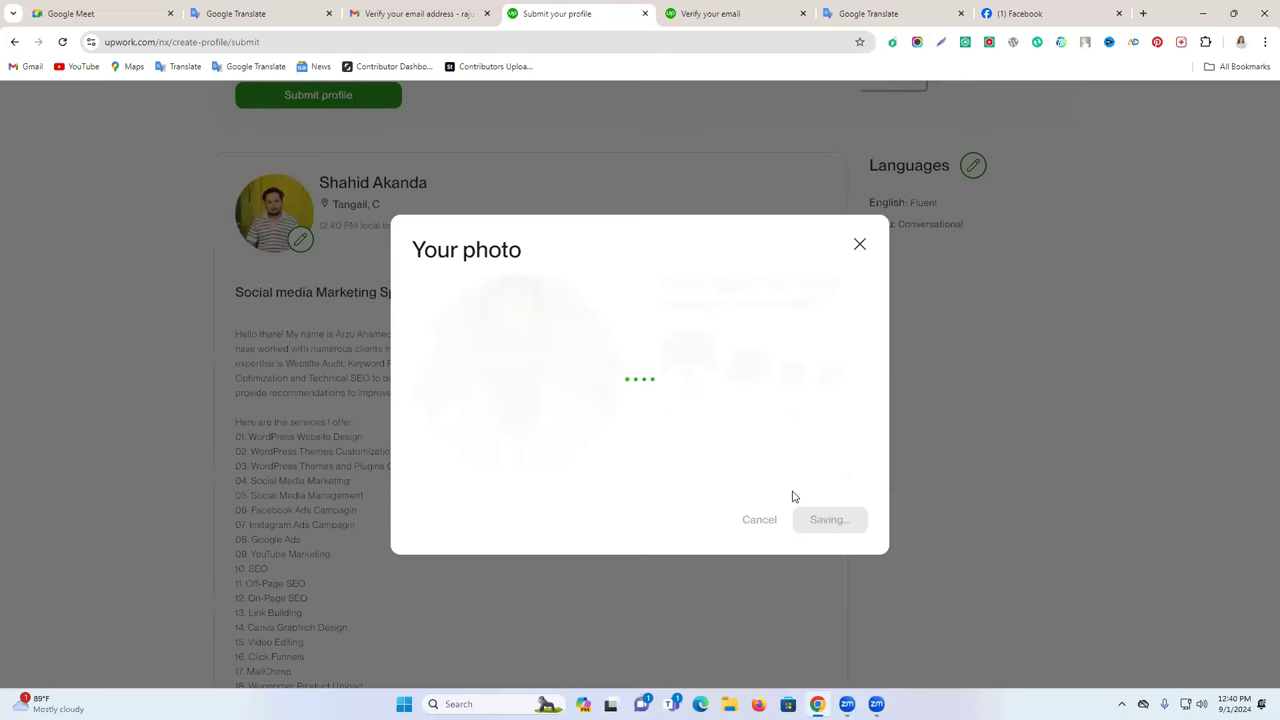
# - Open the profile title editor and close it again without changes
pyautogui.scroll(-5, 794, 494)
pyautogui.scroll(4, 700, 450)
pyautogui.scroll(1, 450, 306)
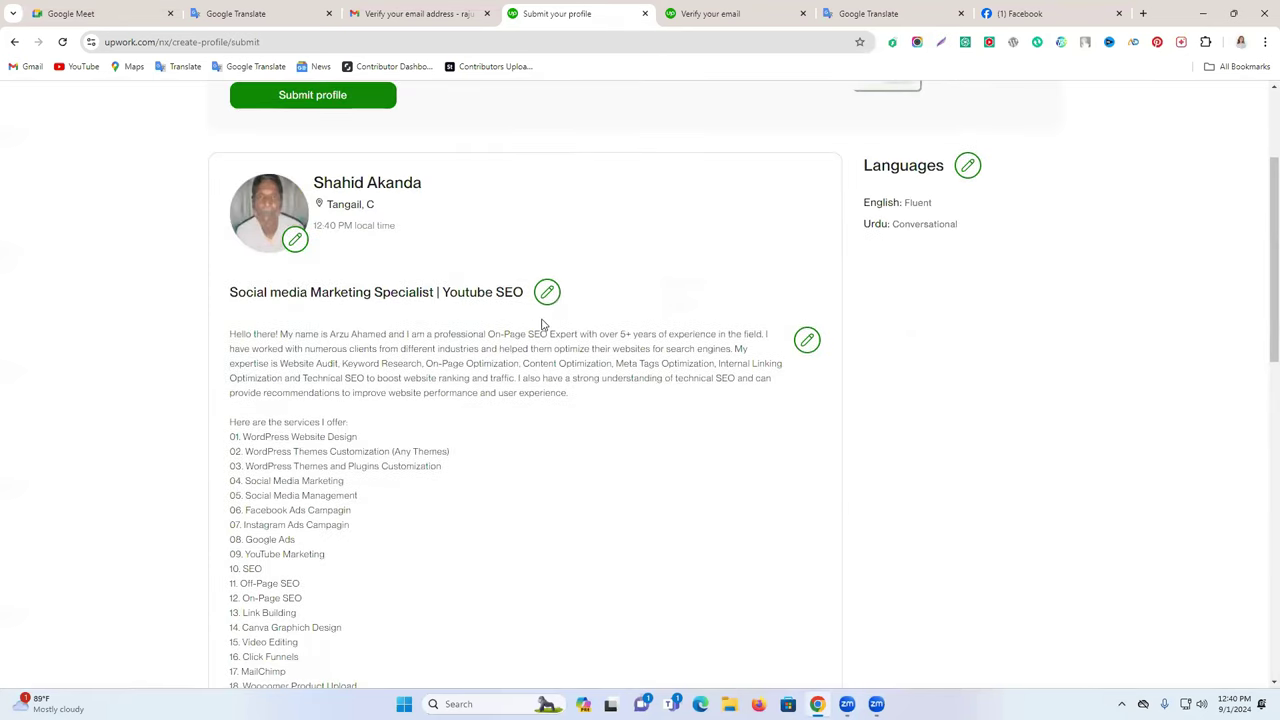
pyautogui.click(547, 291)
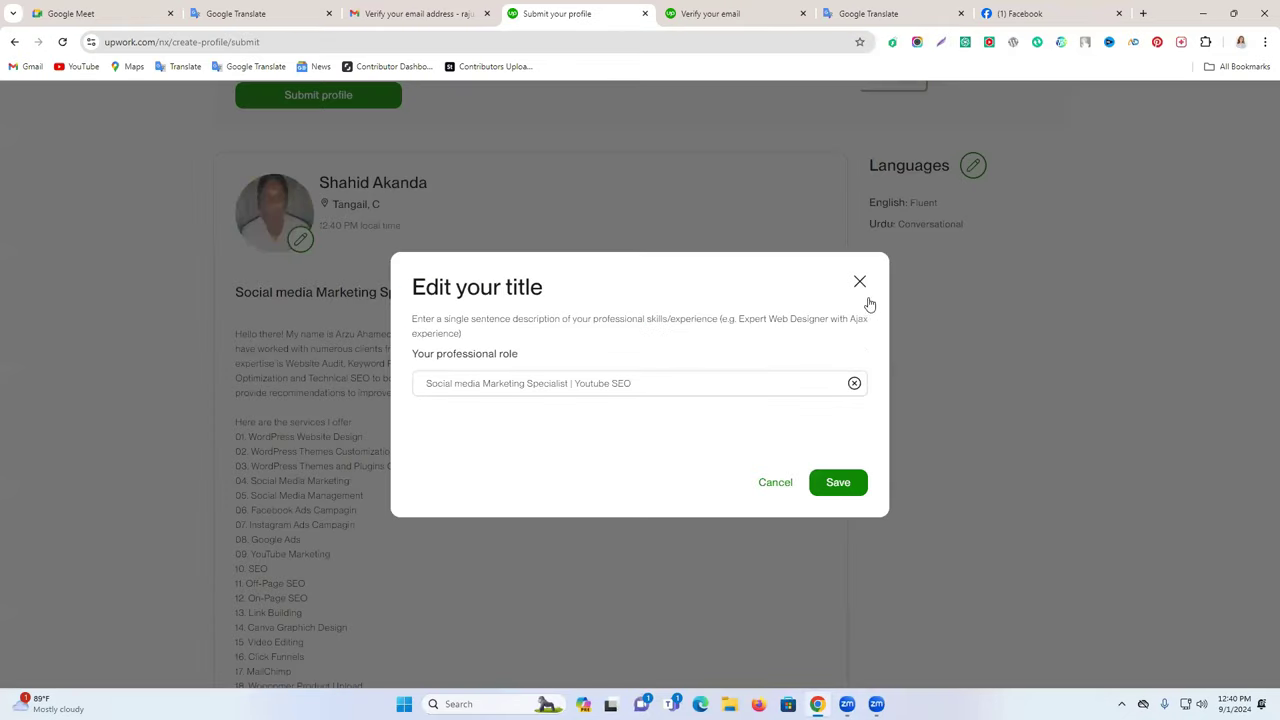
pyautogui.click(858, 288)
pyautogui.scroll(3, 860, 289)
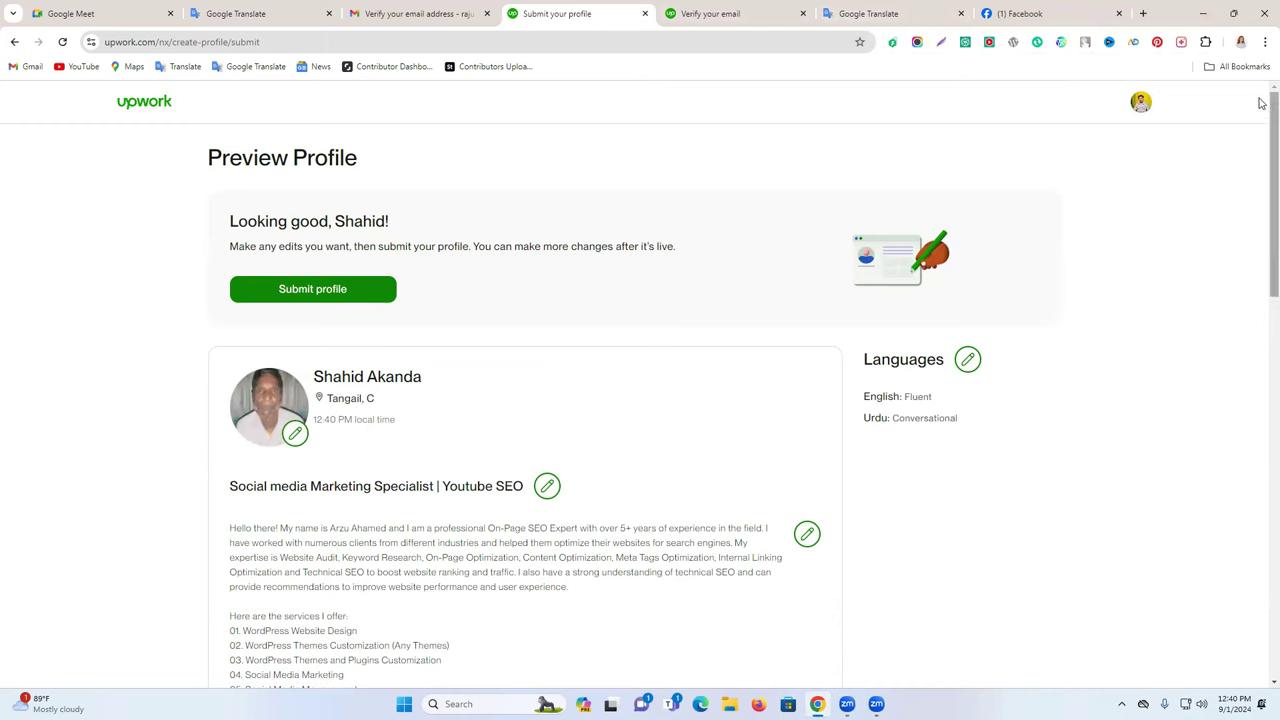
# - Open a new incognito window and load the upwork.com homepage
pyautogui.click(1265, 42)
pyautogui.click(1135, 106)
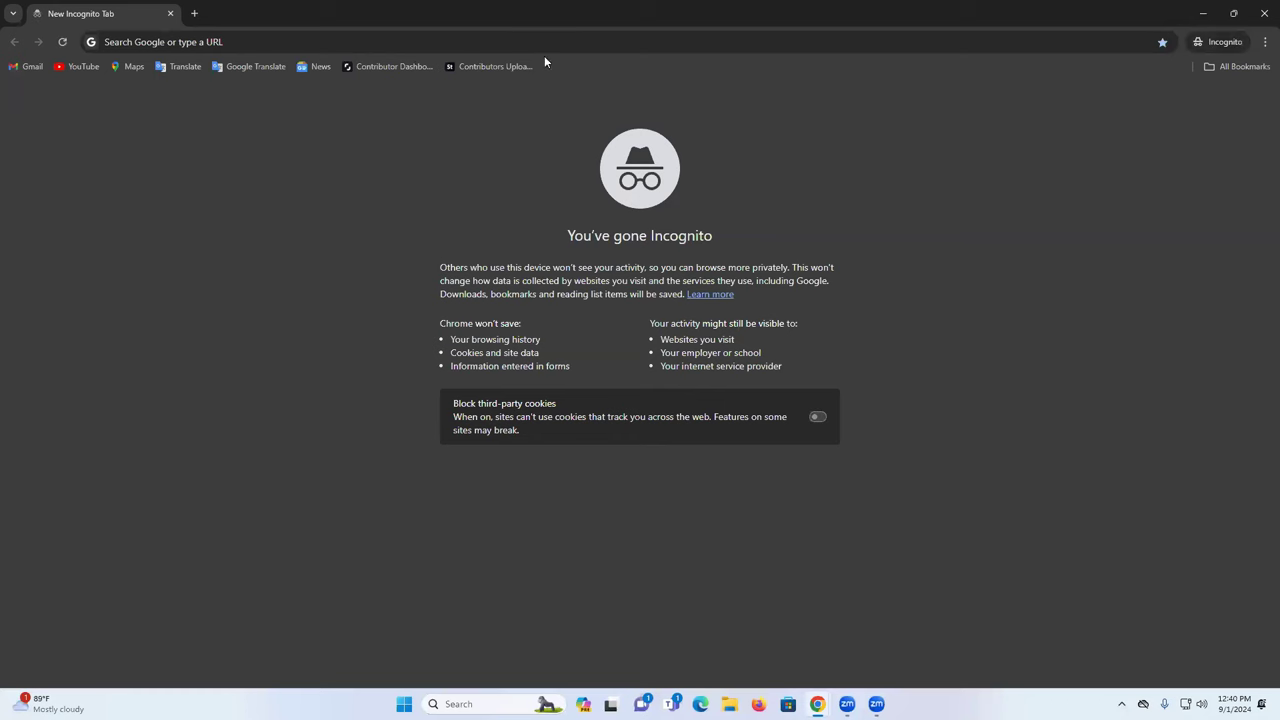
pyautogui.write('up')
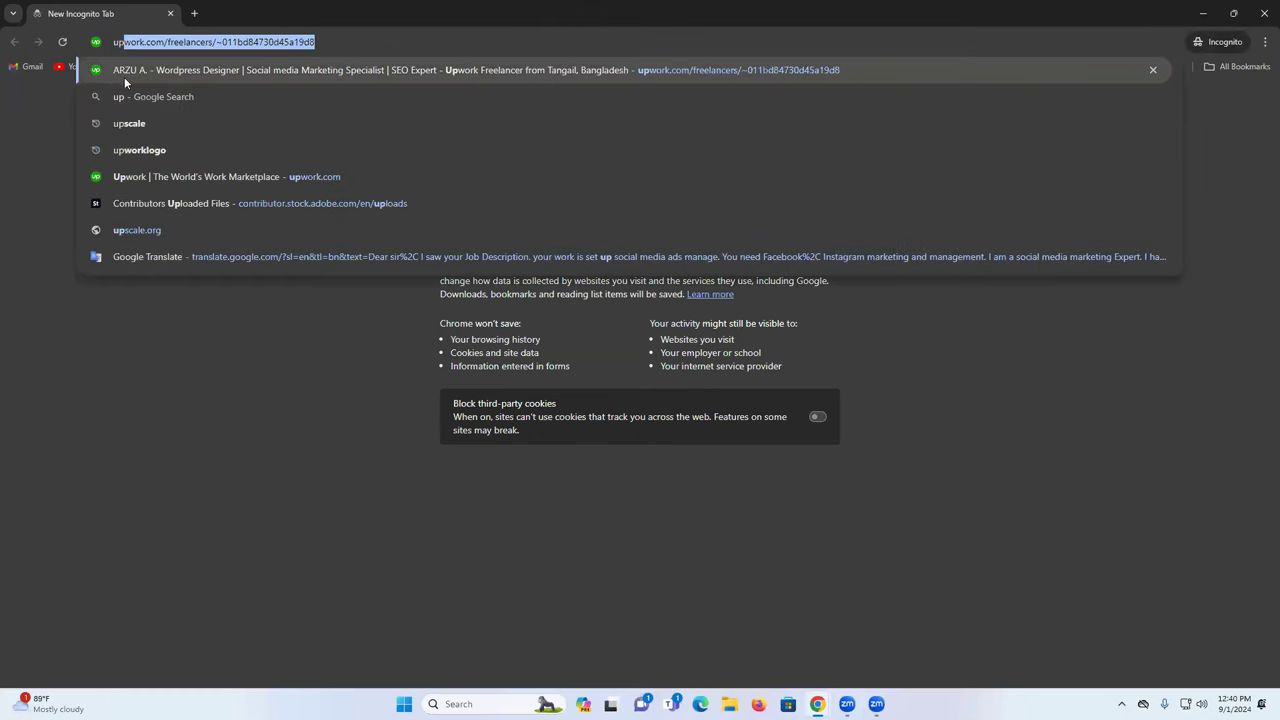
pyautogui.write('work.com')
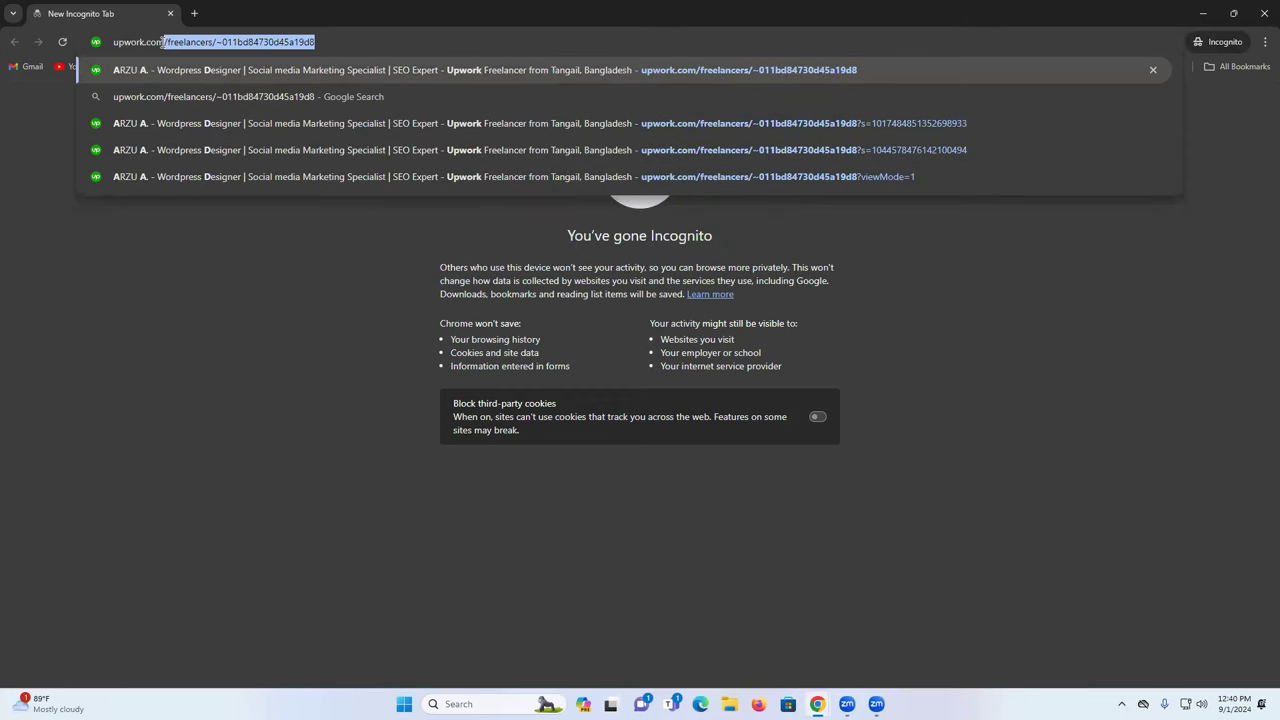
pyautogui.press('Delete')
pyautogui.press('Return')
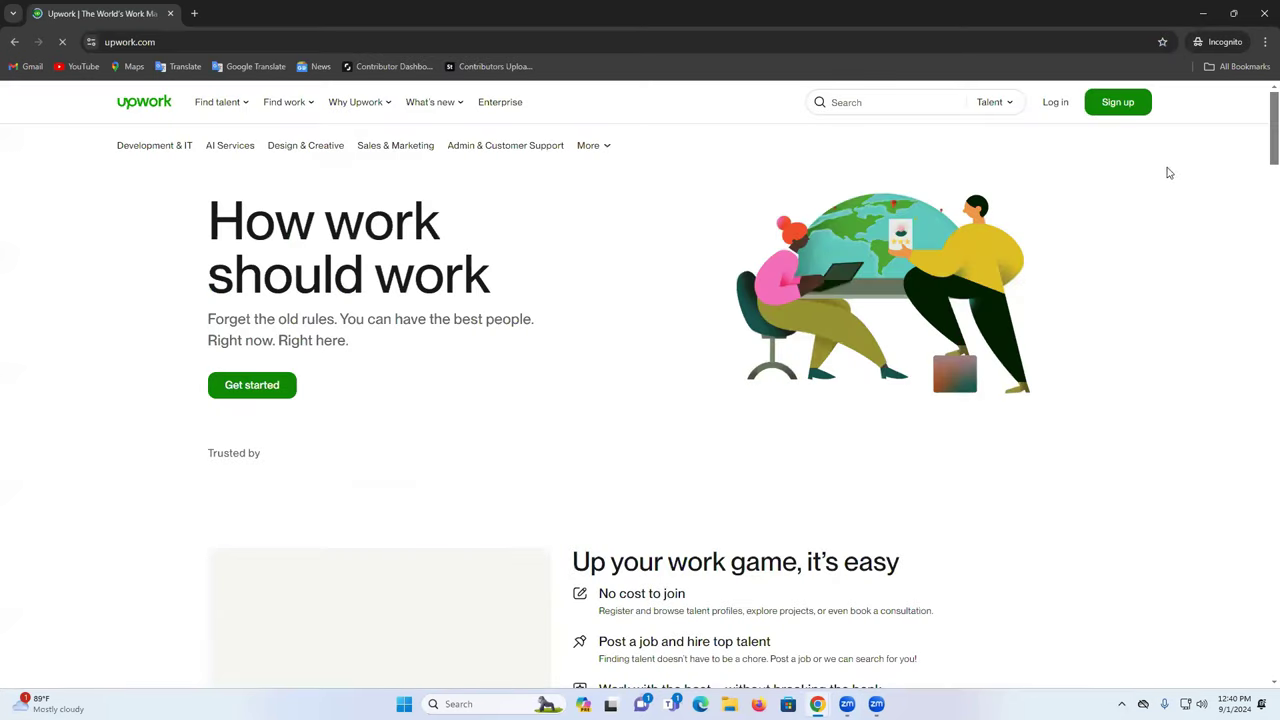
# - Search Upwork Projects for 'youtube marketing' using the search suggestion
pyautogui.click(1000, 107)
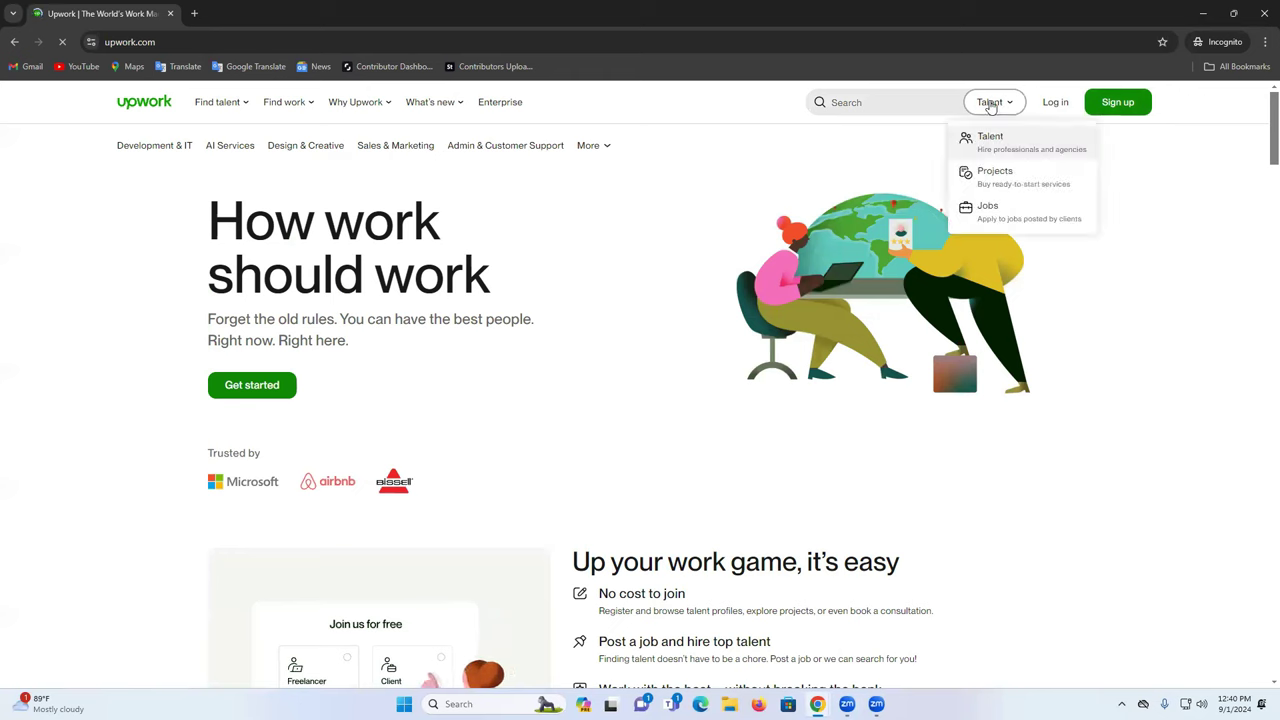
pyautogui.click(997, 178)
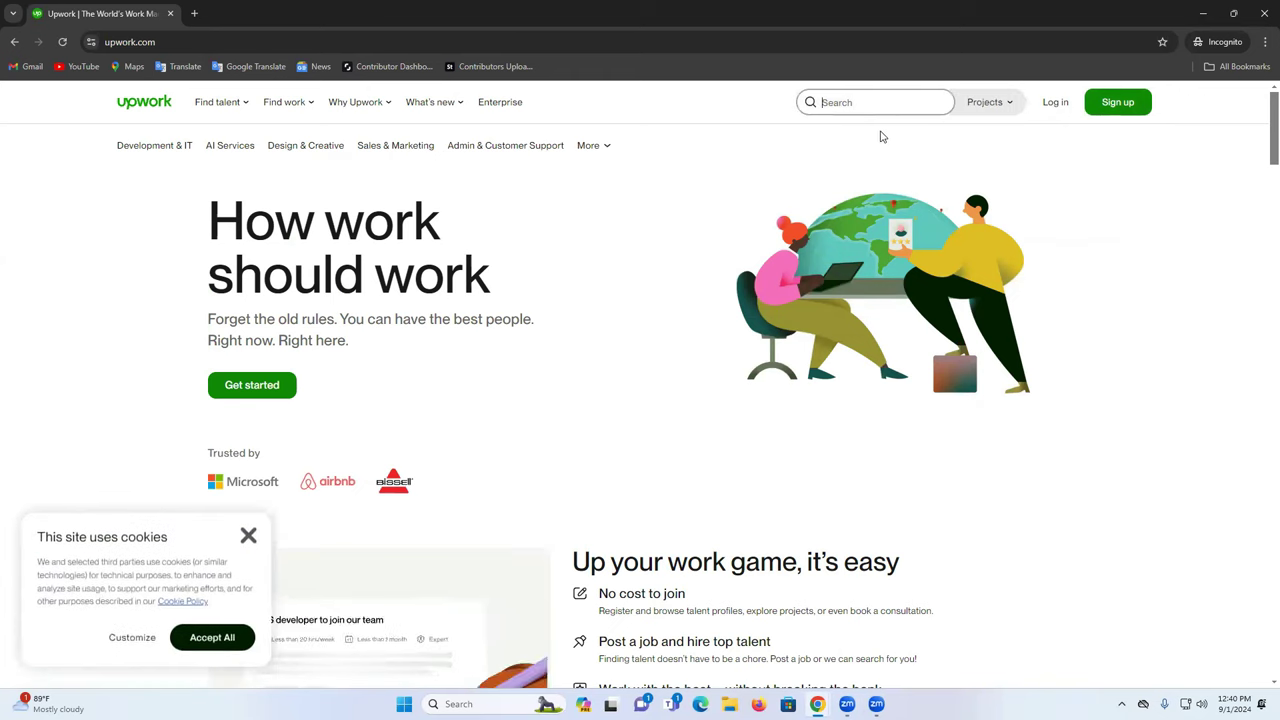
pyautogui.click(874, 112)
pyautogui.write('yo')
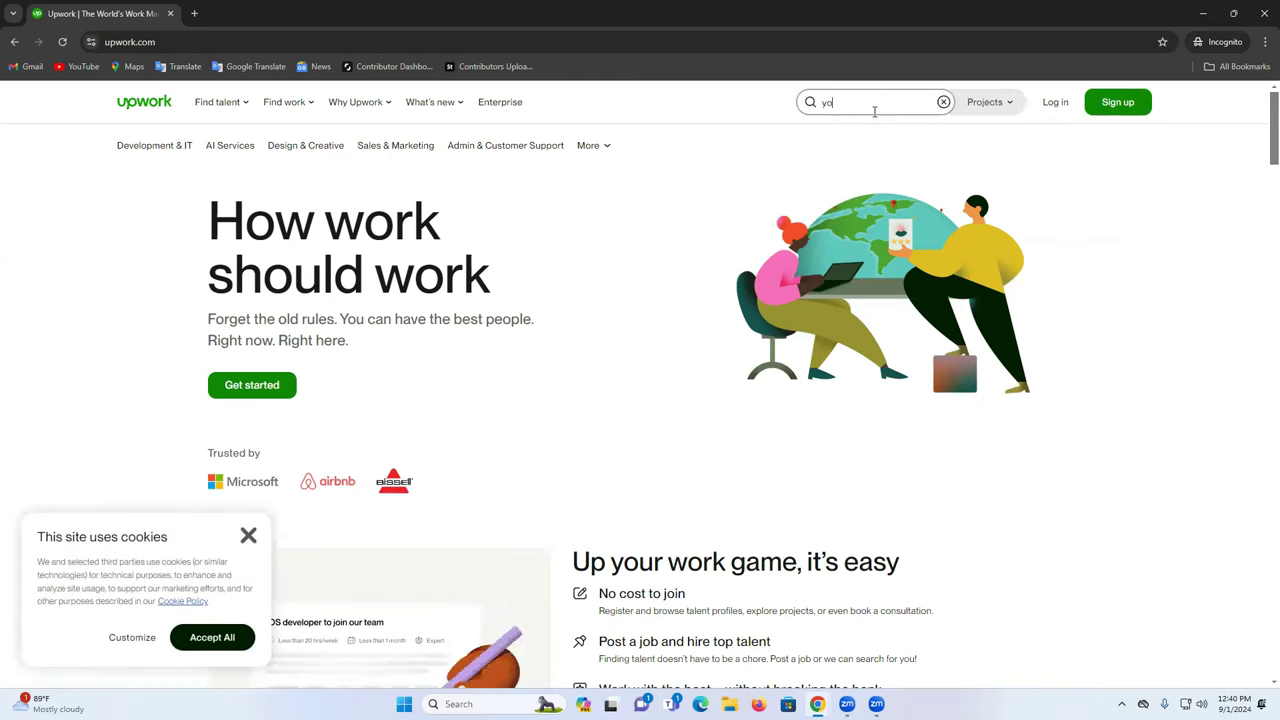
pyautogui.write('utube')
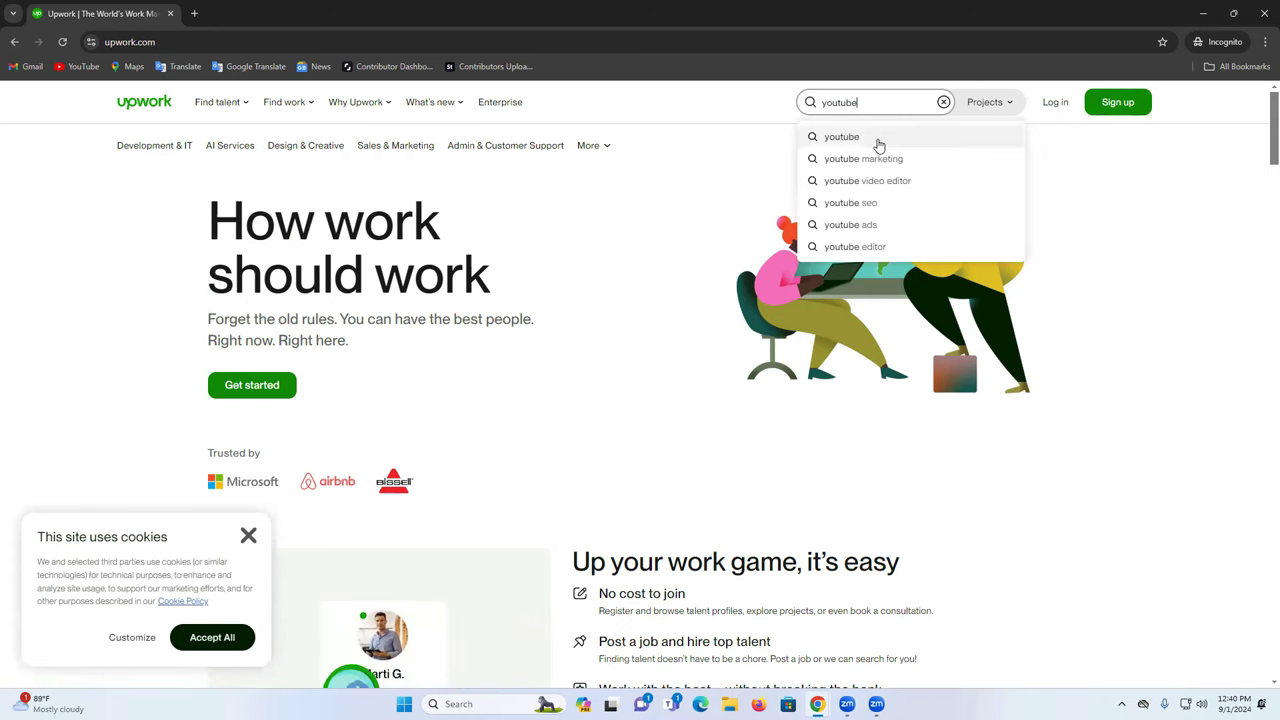
pyautogui.click(921, 164)
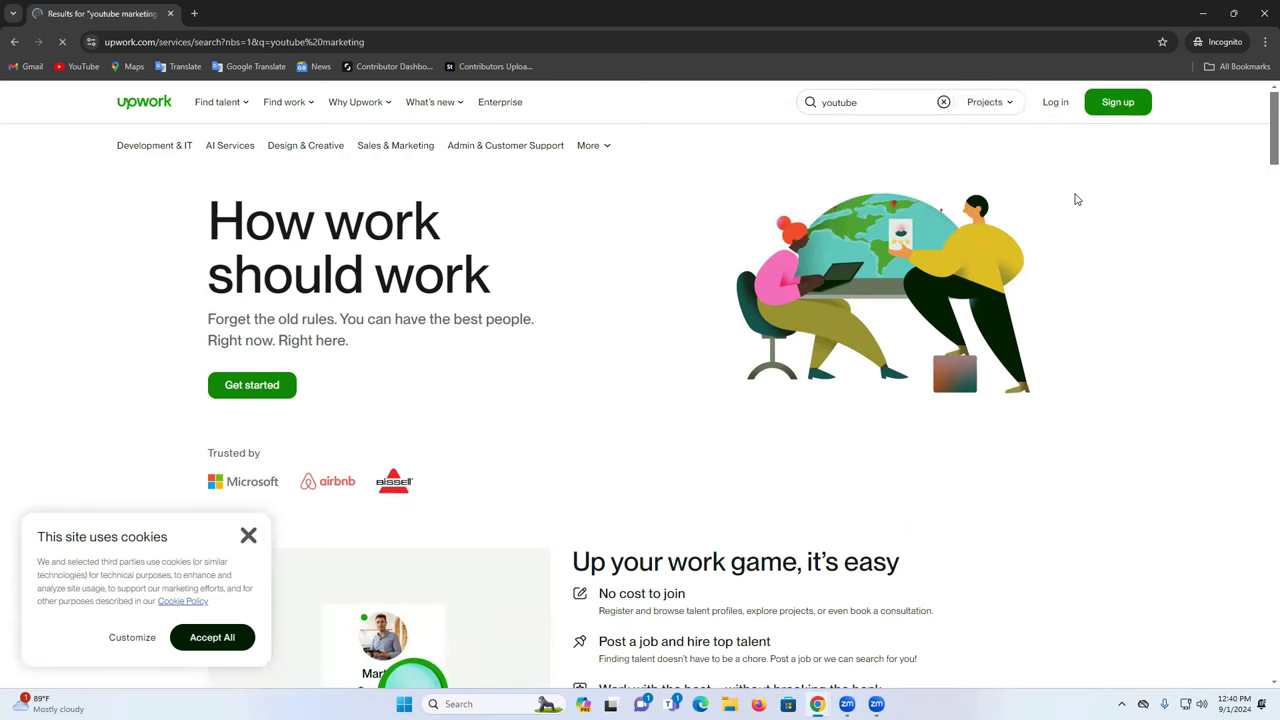
pyautogui.scroll(-2, 708, 338)
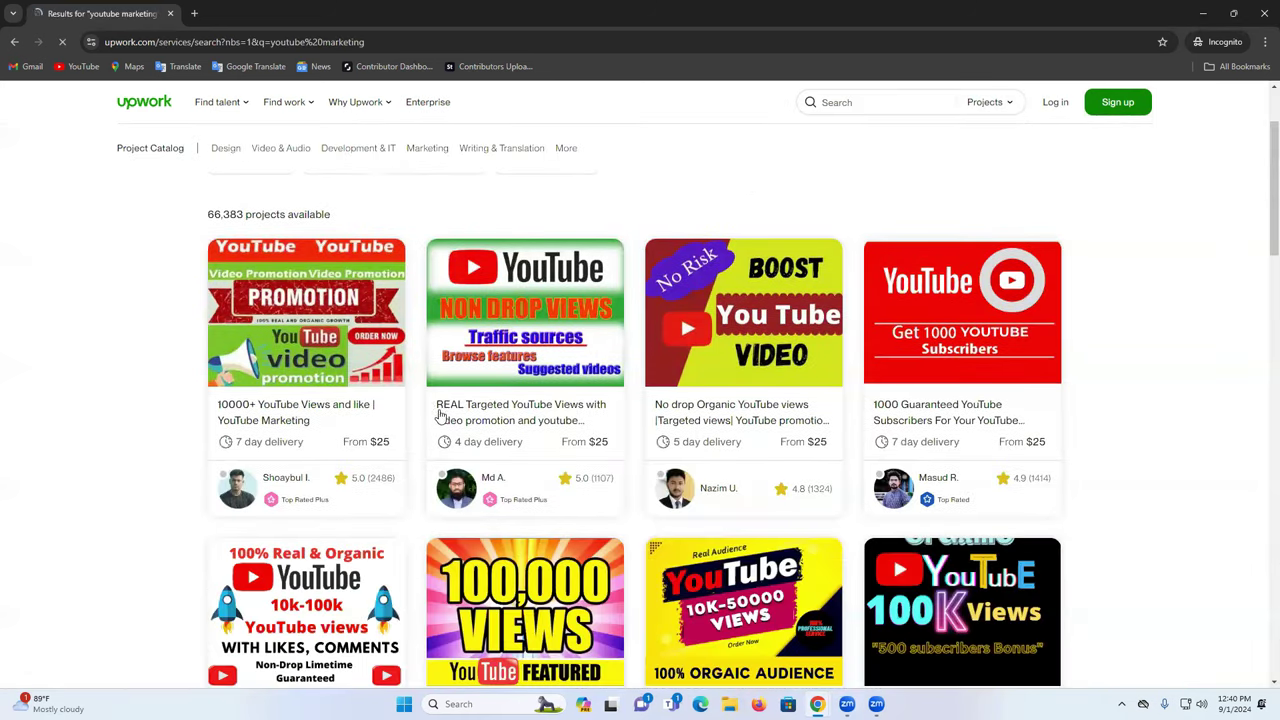
# - Open the first four YouTube marketing gig cards in new tabs
pyautogui.rightClick(312, 481)
pyautogui.click(345, 492)
pyautogui.rightClick(553, 483)
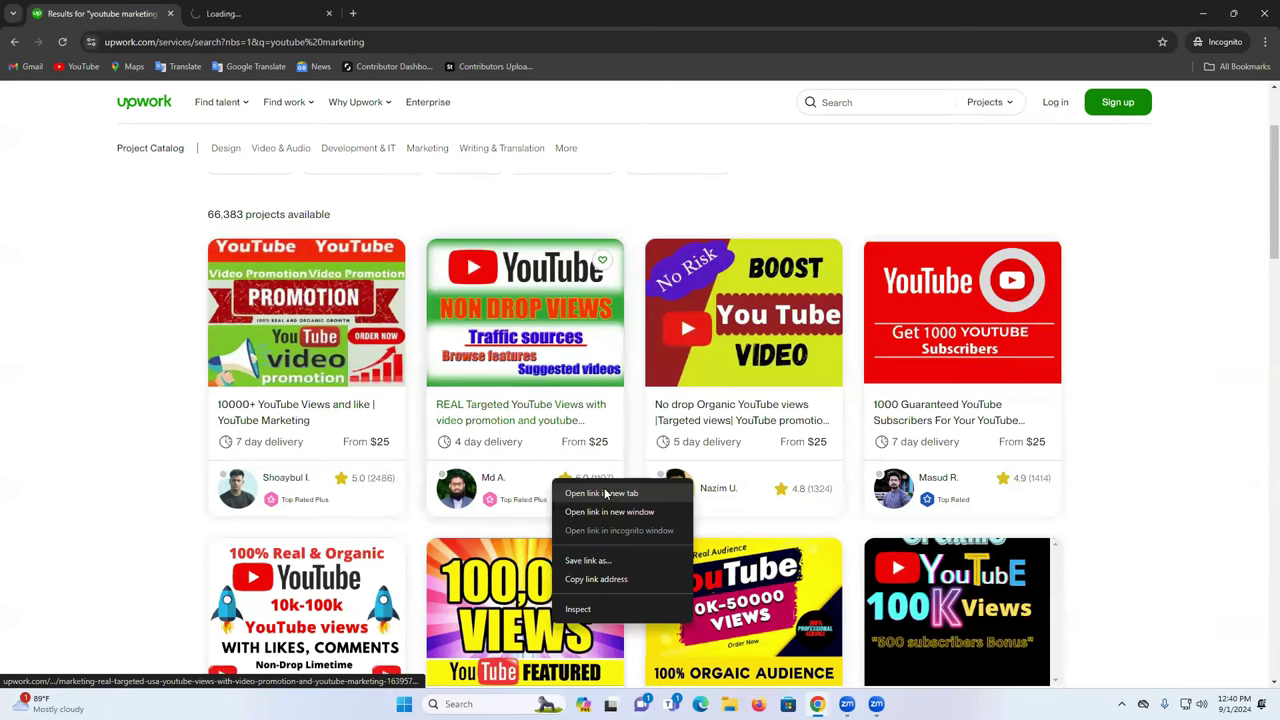
pyautogui.click(585, 494)
pyautogui.middleClick(713, 470)
pyautogui.rightClick(960, 466)
pyautogui.click(992, 477)
# - Open the sellers' profiles from the 10000+ YouTube Views and REAL Targeted gigs, closing those gig tabs
pyautogui.click(262, 13)
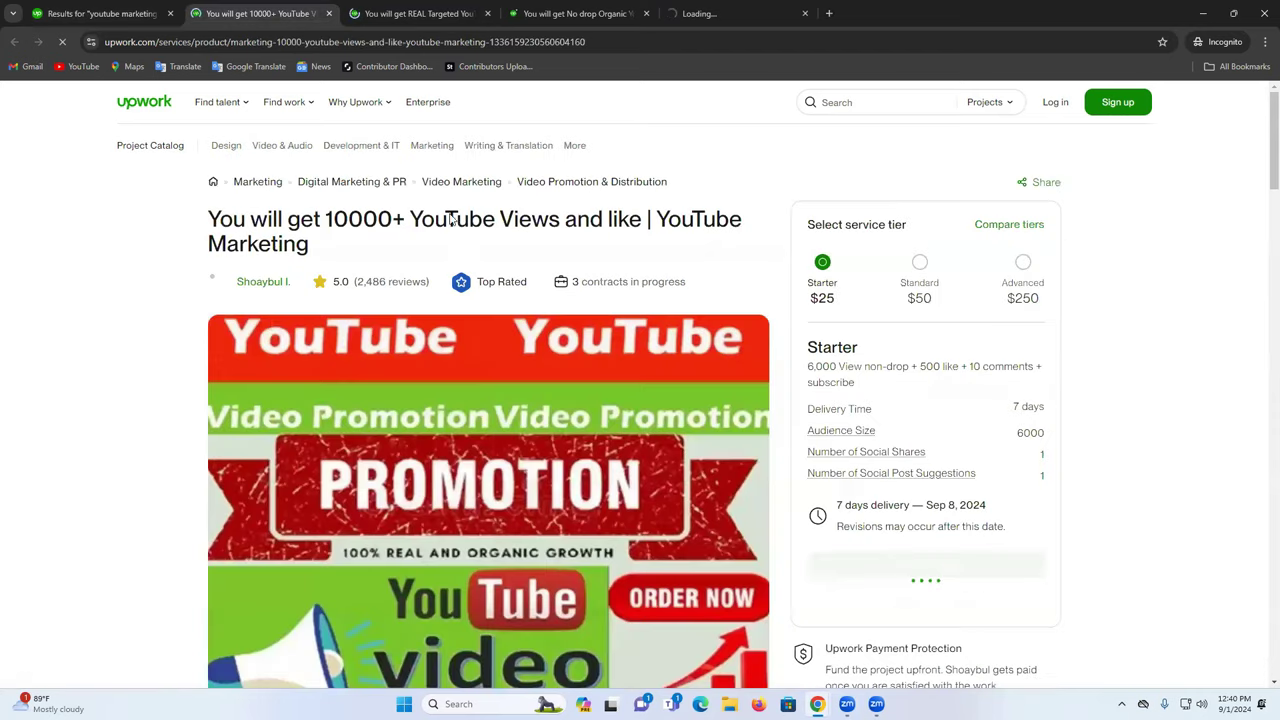
pyautogui.click(256, 287)
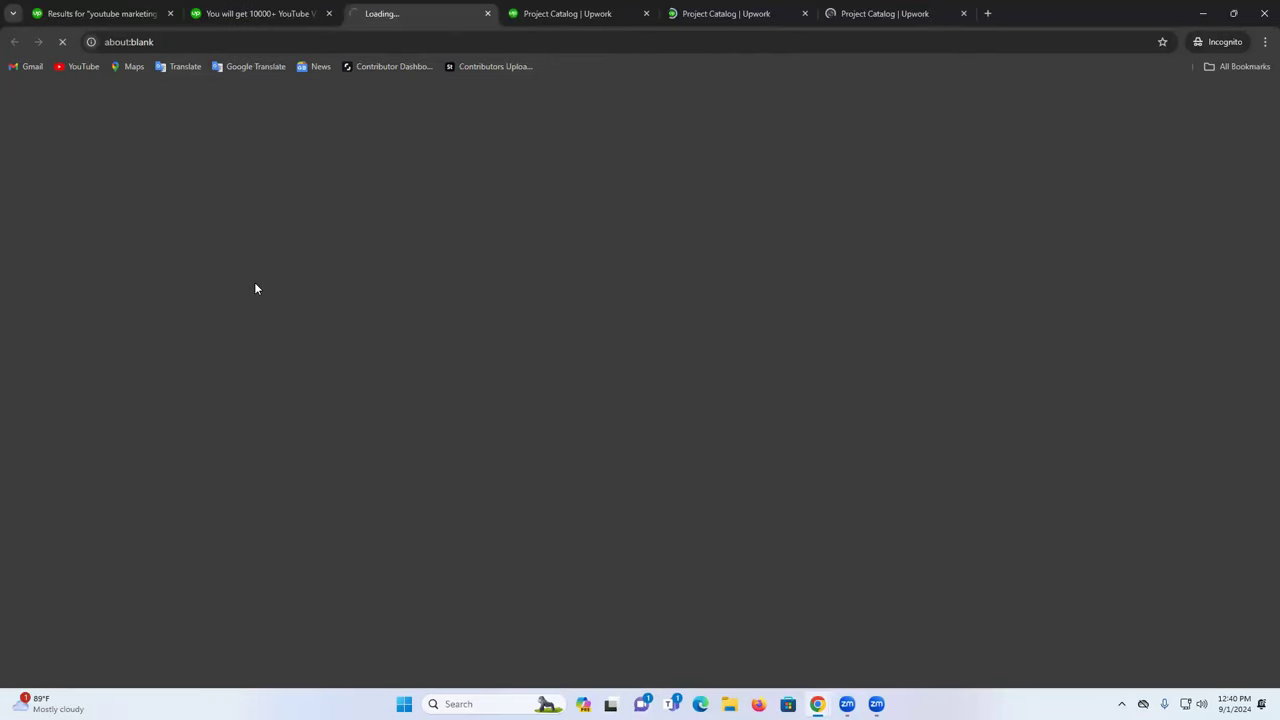
pyautogui.click(329, 14)
pyautogui.click(425, 13)
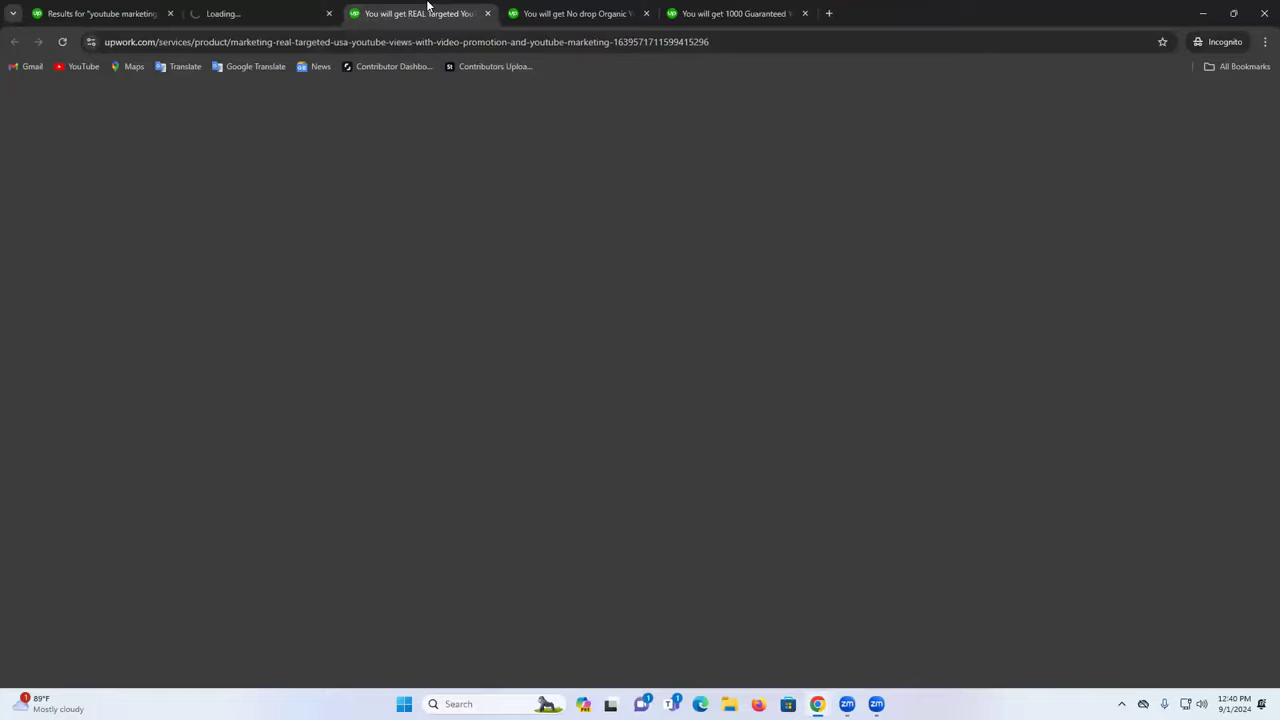
pyautogui.click(278, 283)
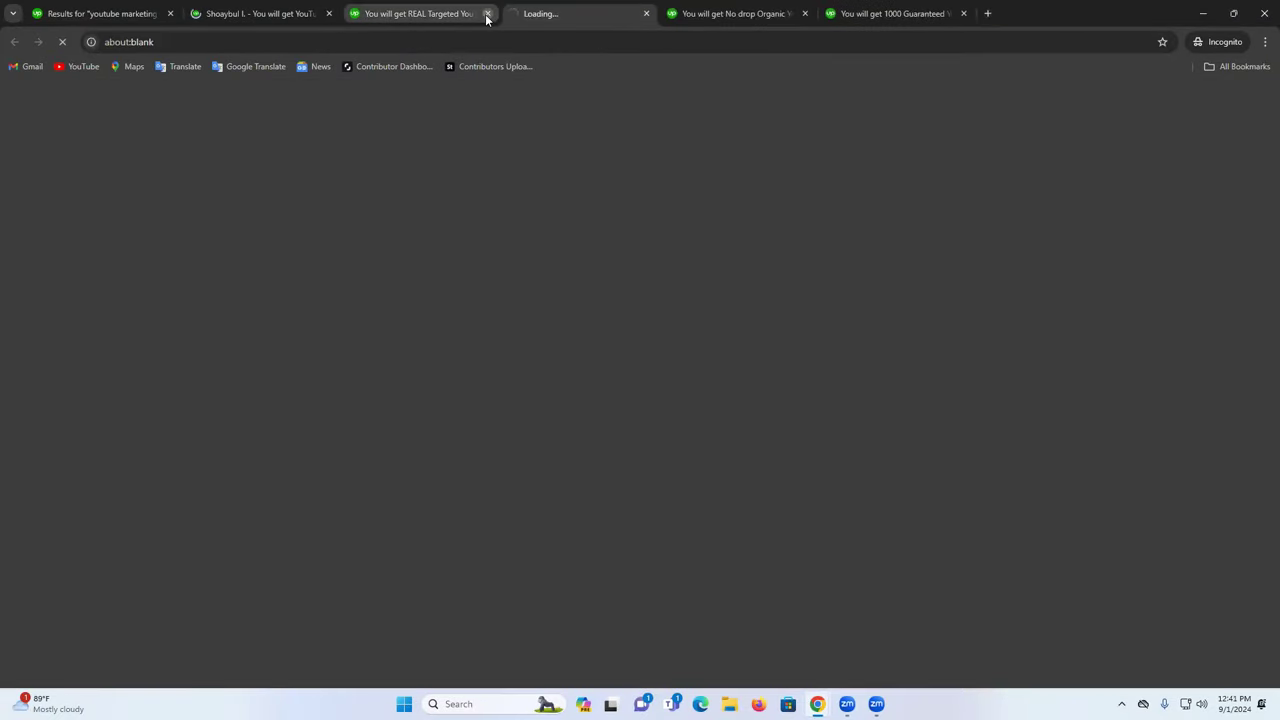
pyautogui.click(487, 13)
# - Open the sellers' profiles from the No drop Organic and 1000 Guaranteed Subscribers gigs, closing those gig tabs
pyautogui.click(551, 11)
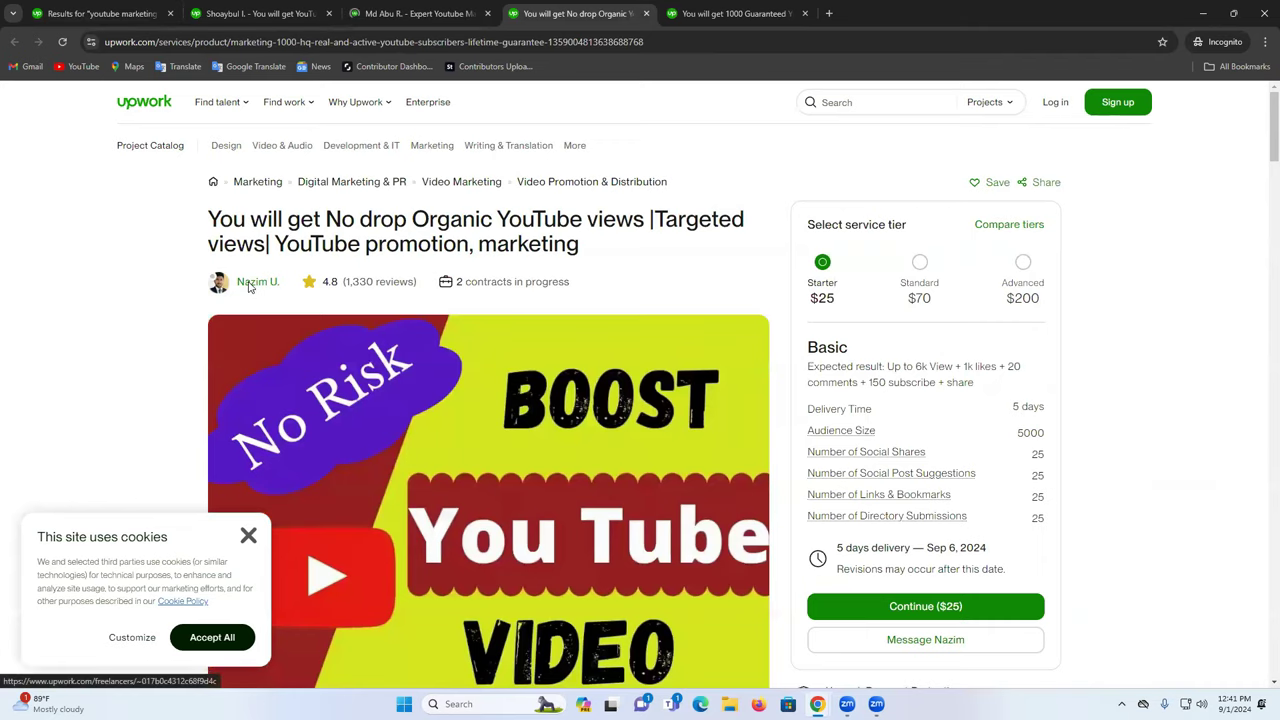
pyautogui.click(250, 287)
pyautogui.click(646, 13)
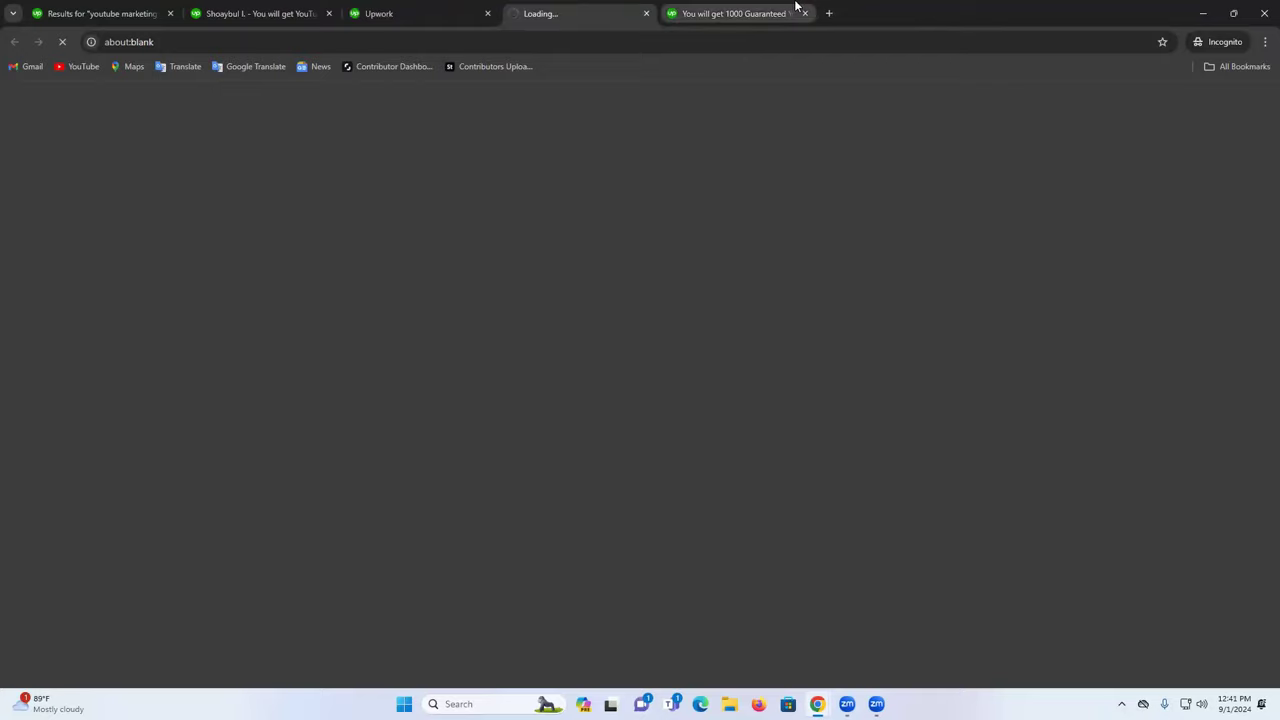
pyautogui.click(735, 13)
pyautogui.click(264, 285)
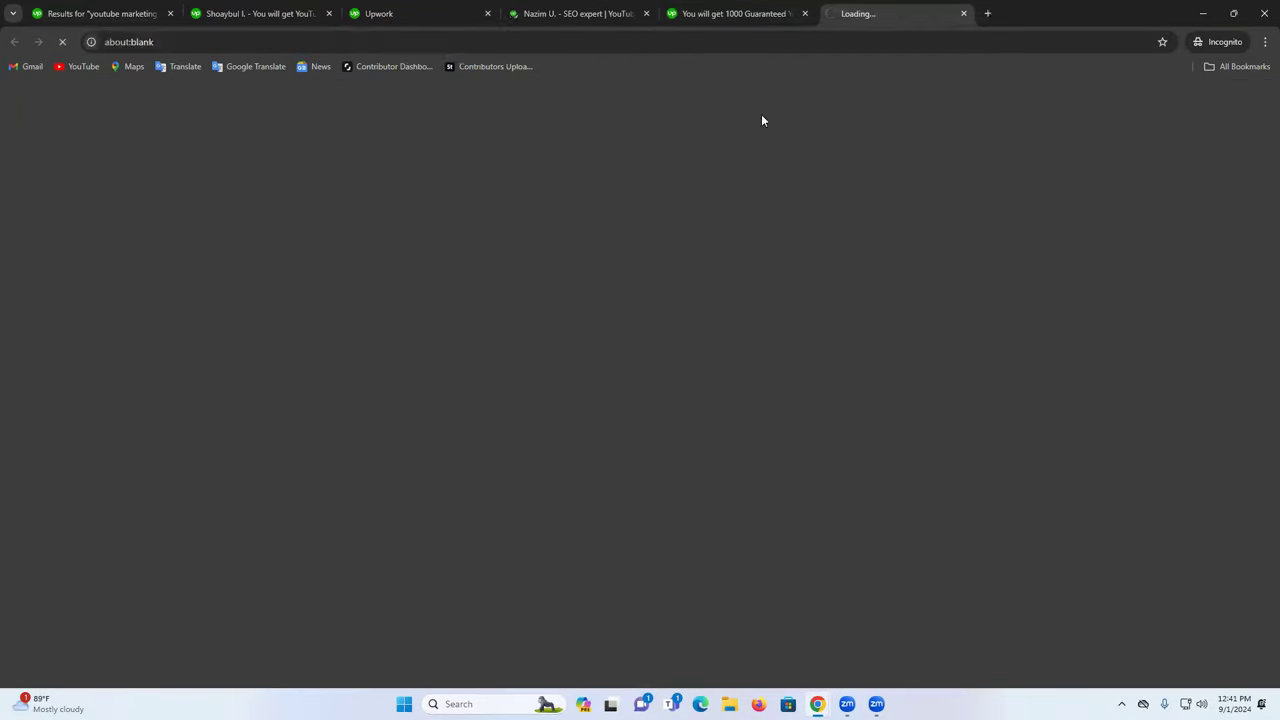
pyautogui.click(804, 13)
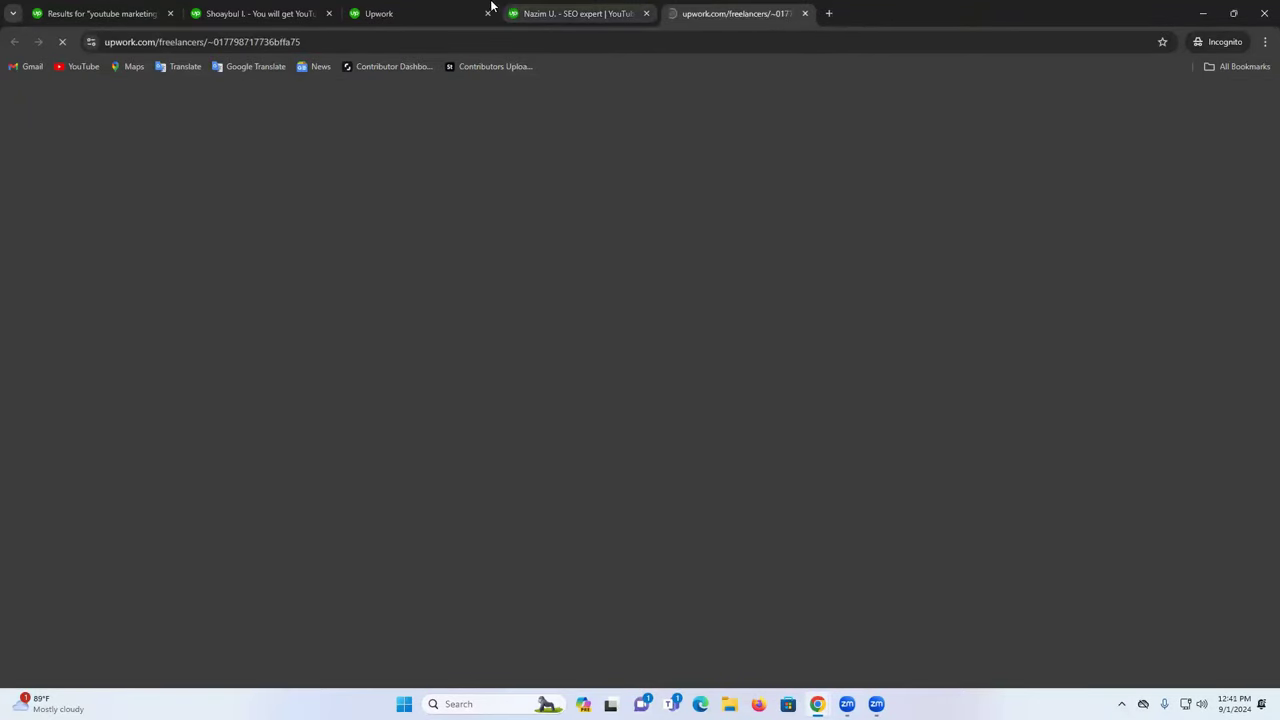
pyautogui.scroll(-3, 576, 423)
pyautogui.scroll(3, 590, 410)
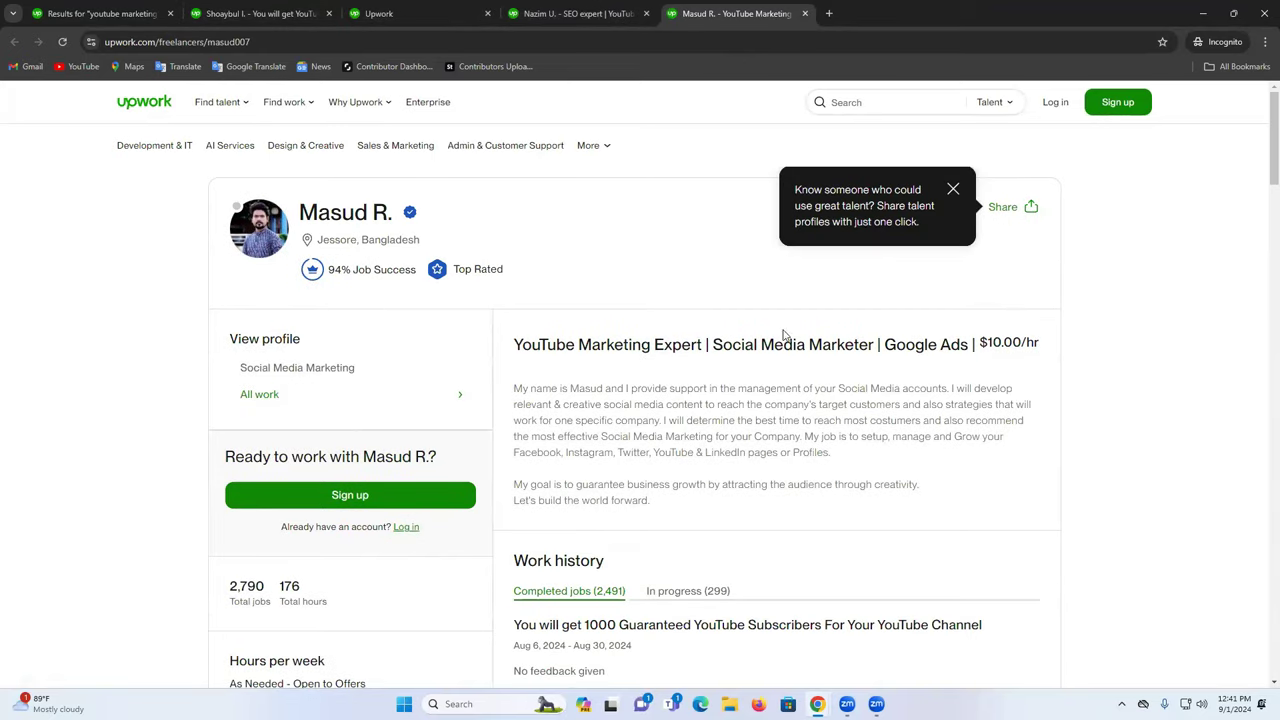
# - Check the current competitor's profile title, then flip through the other seller profile tabs
pyautogui.moveTo(531, 344); pyautogui.dragTo(900, 344)
pyautogui.click(900, 344)
pyautogui.click(301, 10)
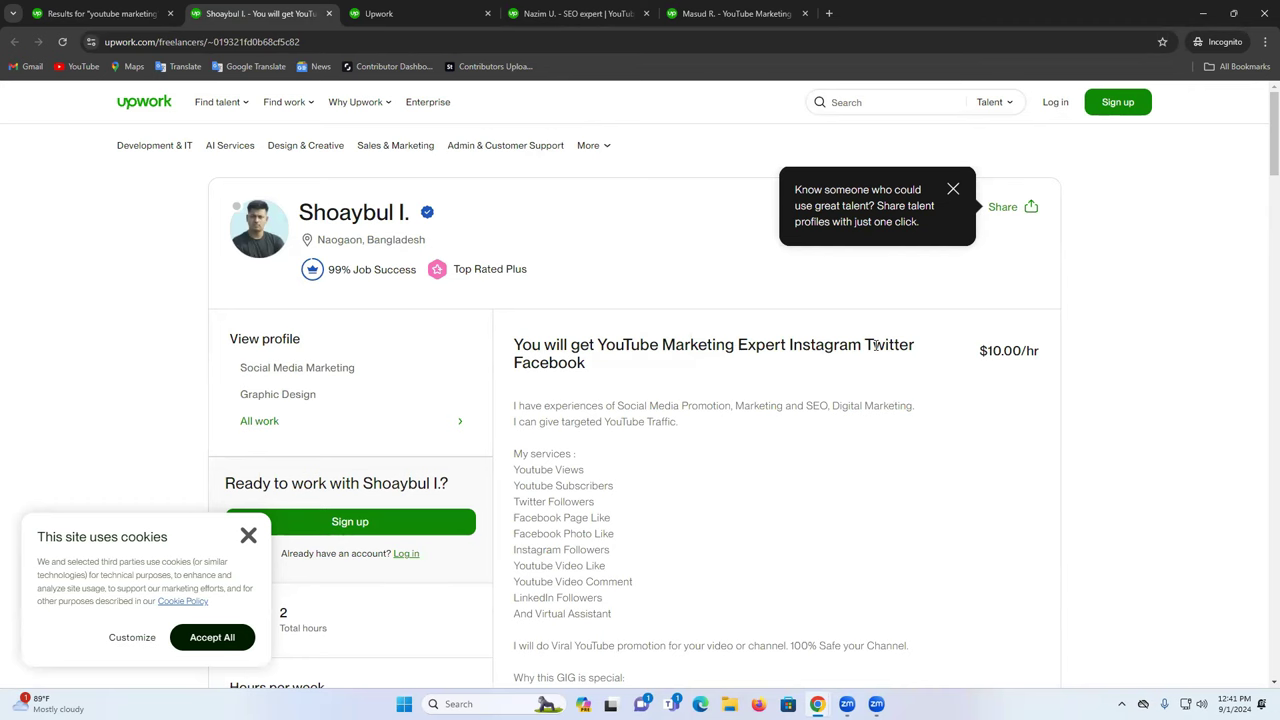
pyautogui.click(470, 12)
pyautogui.click(612, 12)
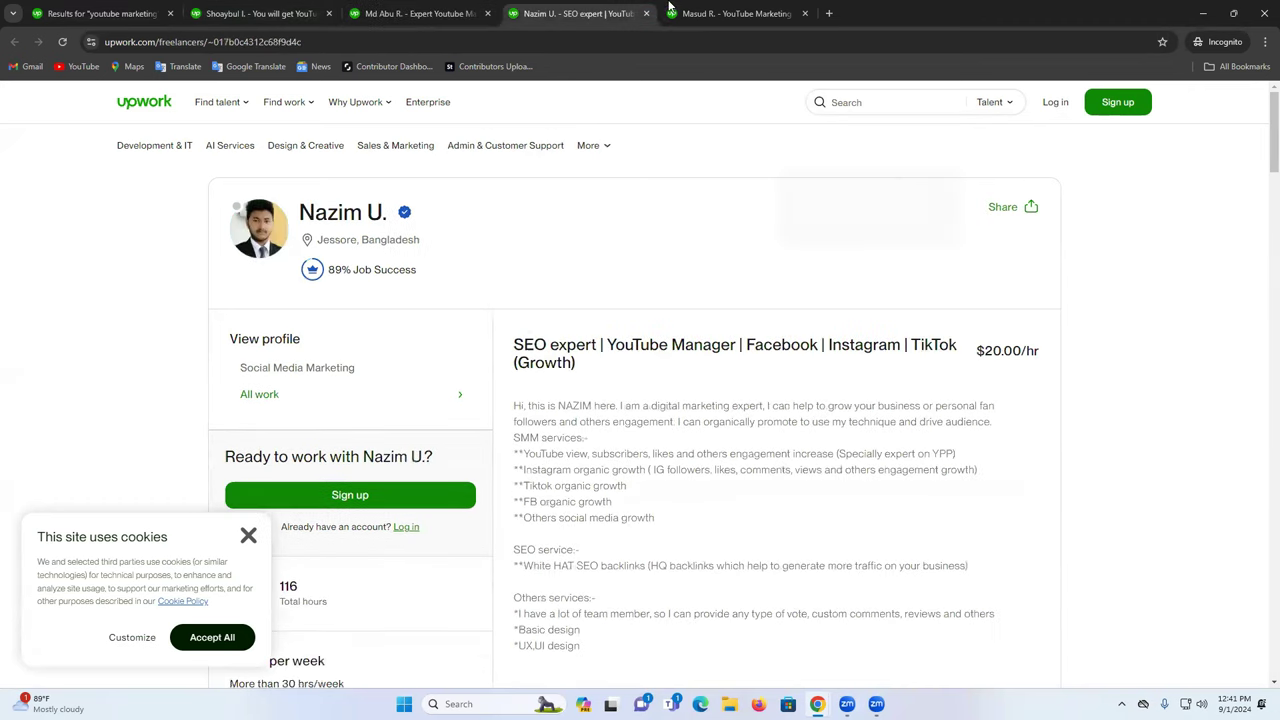
# - Review the SEO expert seller's title and work history, accept cookies, and return to the first seller
pyautogui.moveTo(546, 362); pyautogui.dragTo(666, 371)
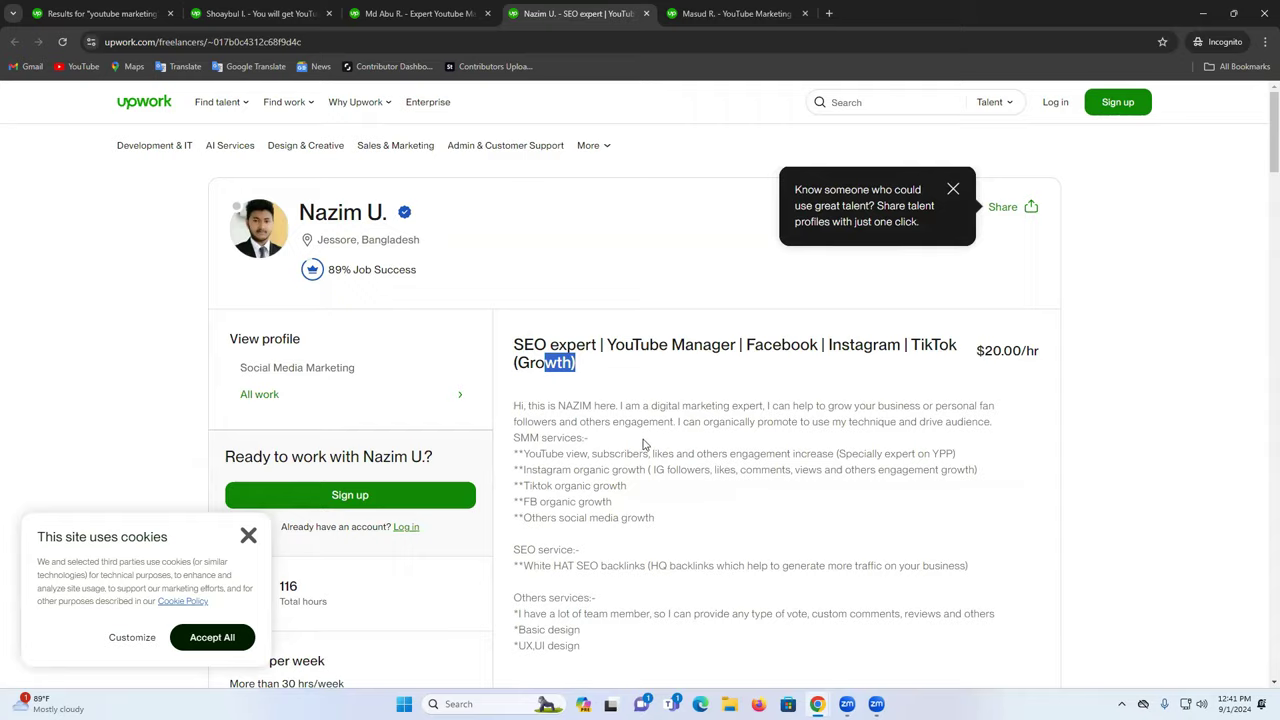
pyautogui.scroll(-6, 642, 444)
pyautogui.scroll(-2, 642, 444)
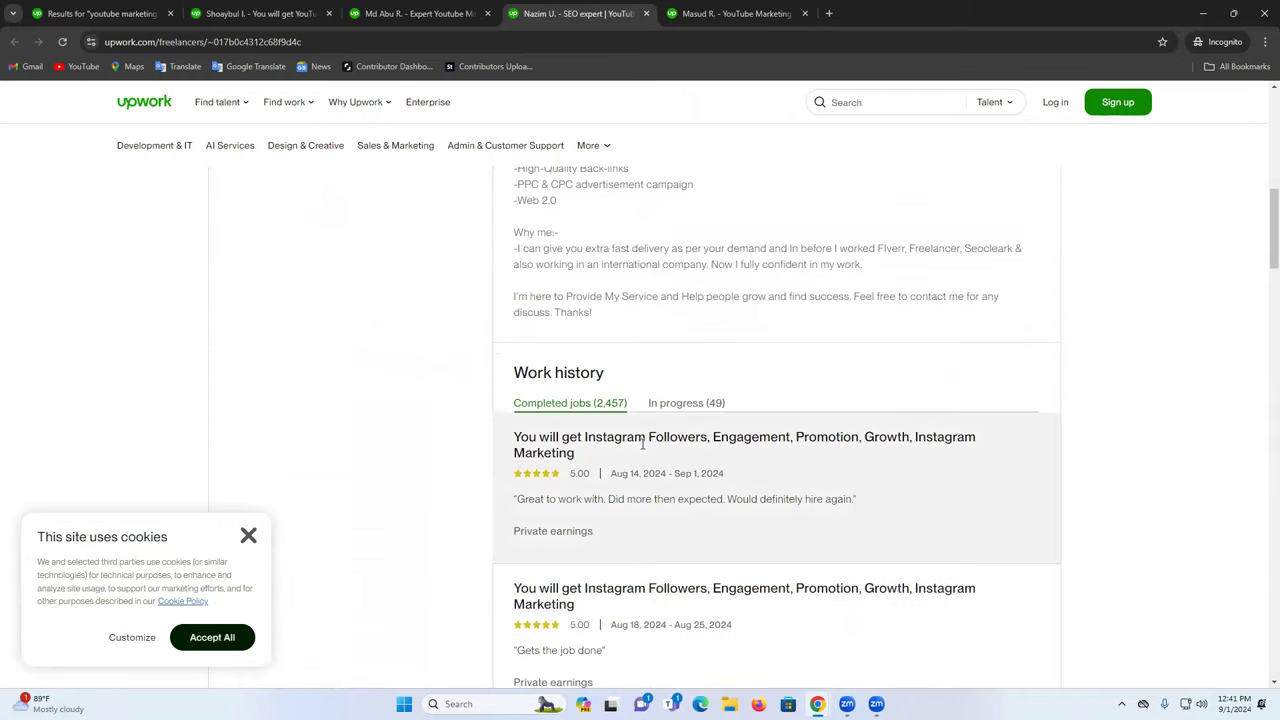
pyautogui.scroll(7, 642, 444)
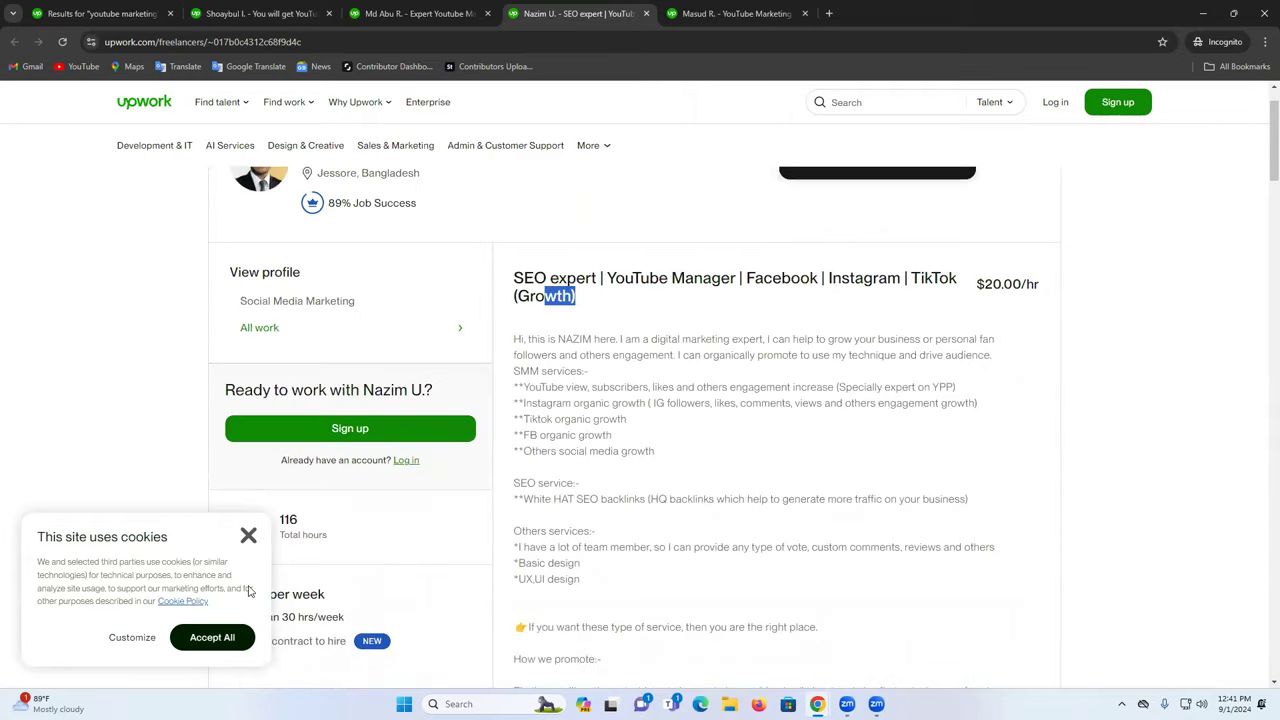
pyautogui.click(204, 644)
pyautogui.scroll(1, 370, 520)
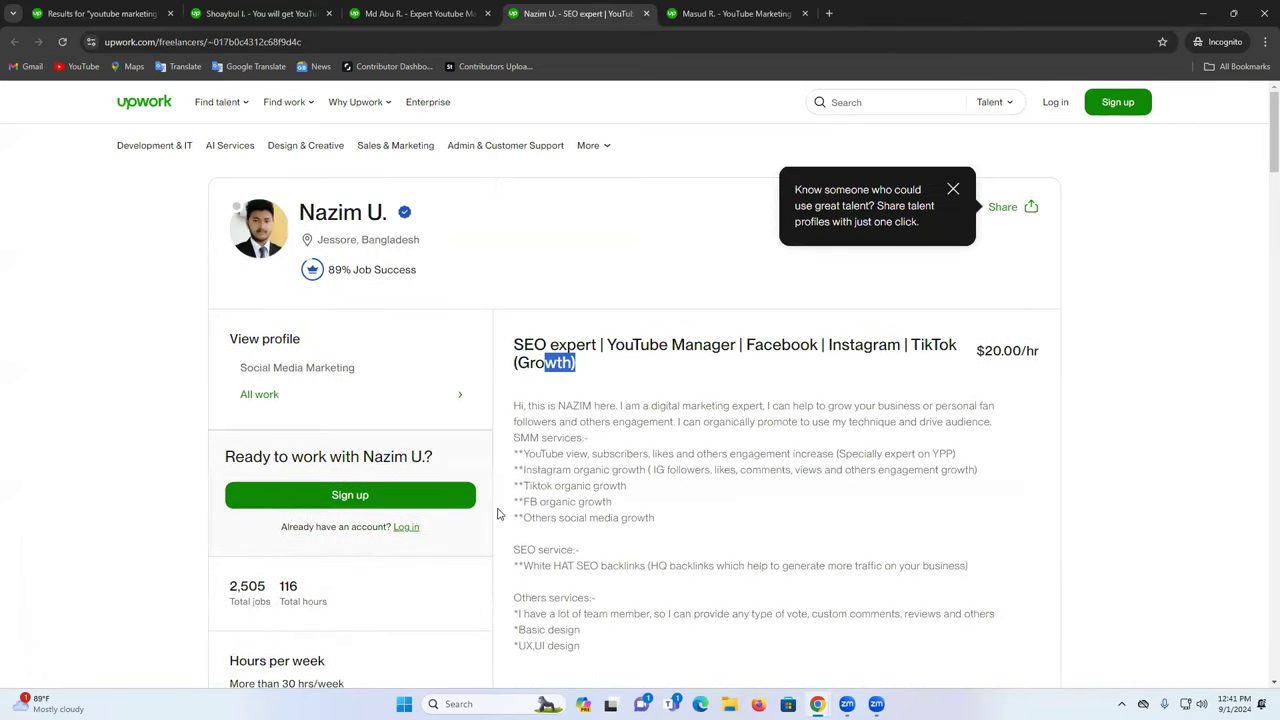
pyautogui.scroll(-2, 583, 479)
pyautogui.scroll(2, 543, 481)
pyautogui.scroll(1, 543, 481)
pyautogui.click(305, 8)
pyautogui.click(395, 8)
pyautogui.click(290, 10)
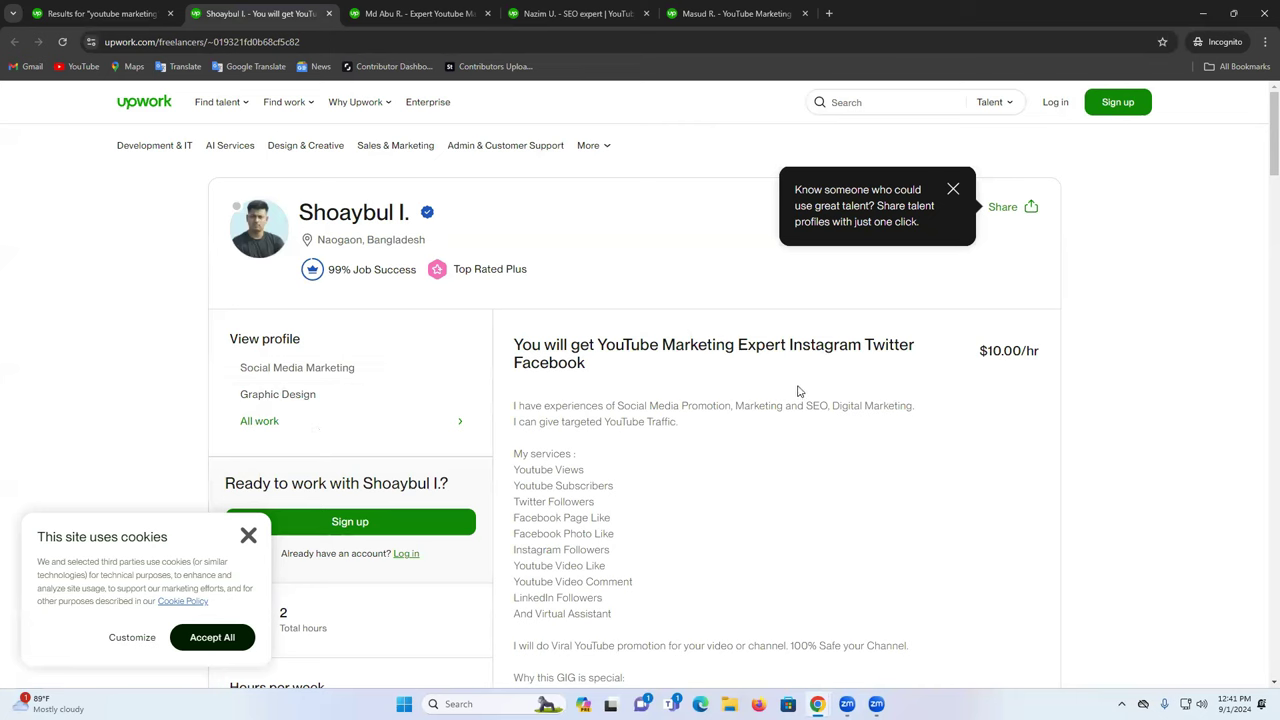
# - Scroll the top seller's Graphic Design work history, check the Social Media Marketing title, then return to search results
pyautogui.click(327, 403)
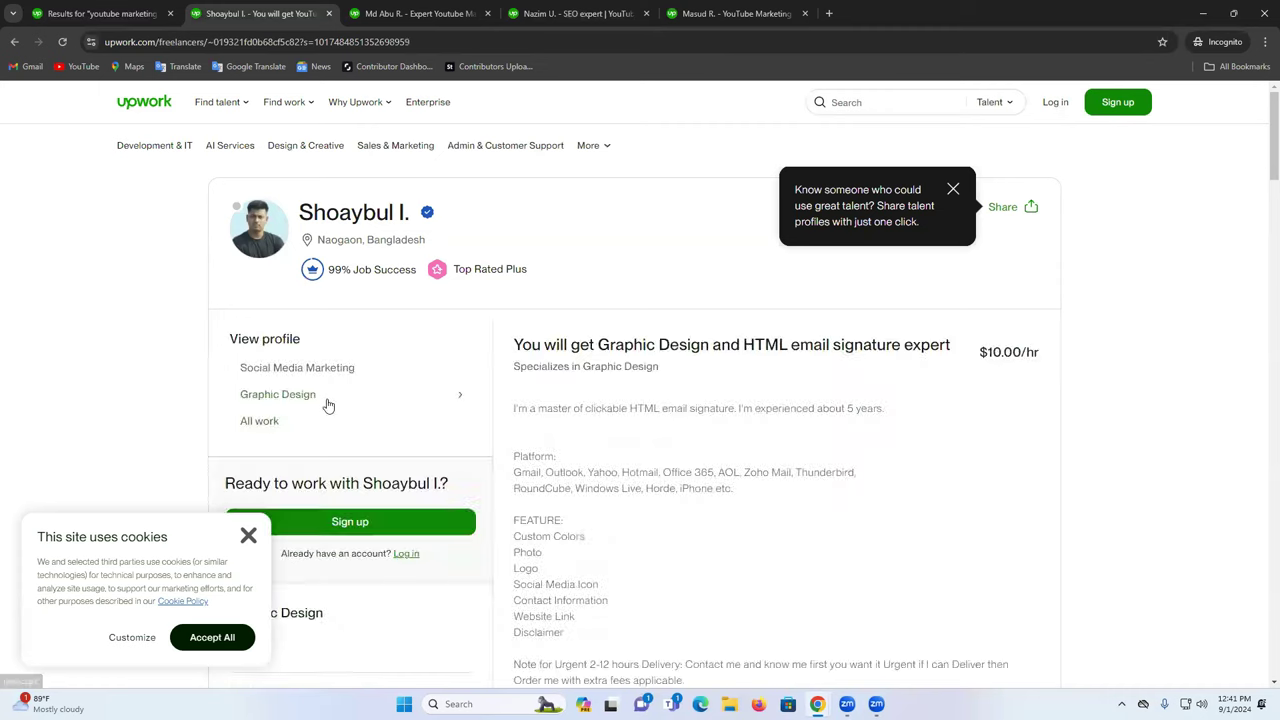
pyautogui.scroll(-3, 449, 423)
pyautogui.scroll(3, 307, 343)
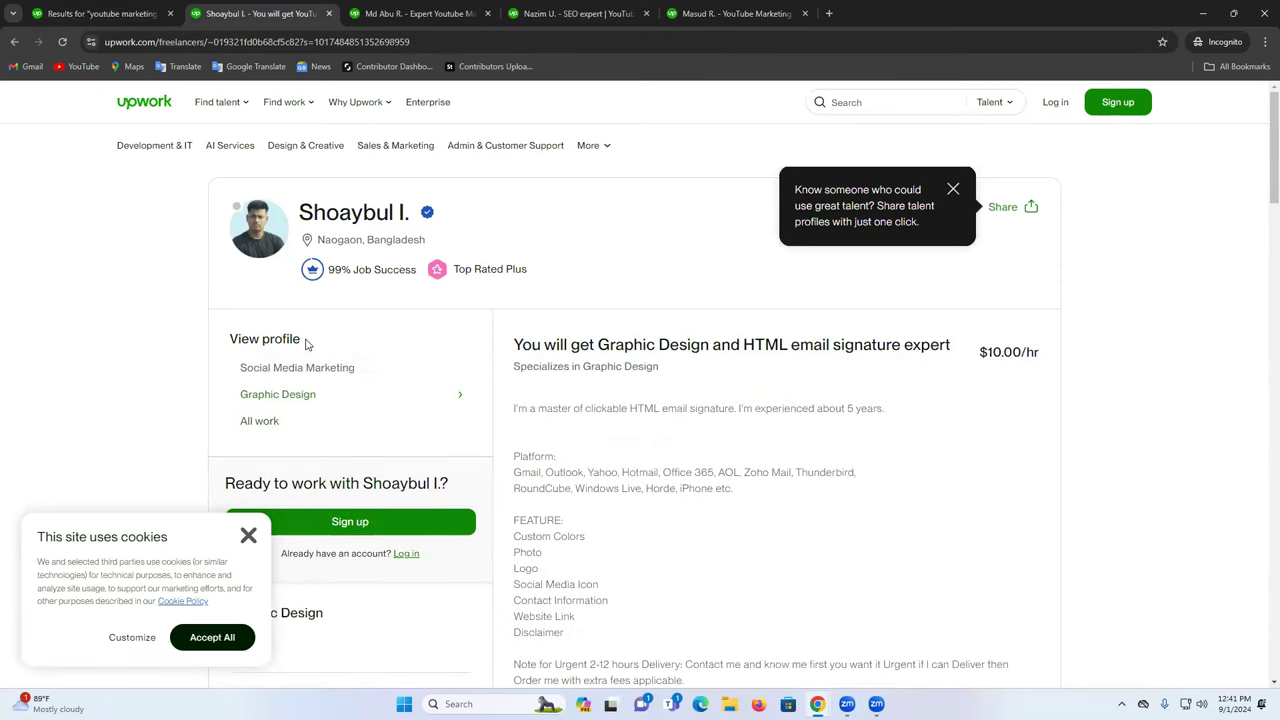
pyautogui.scroll(-6, 657, 412)
pyautogui.scroll(3, 743, 426)
pyautogui.scroll(-2, 743, 428)
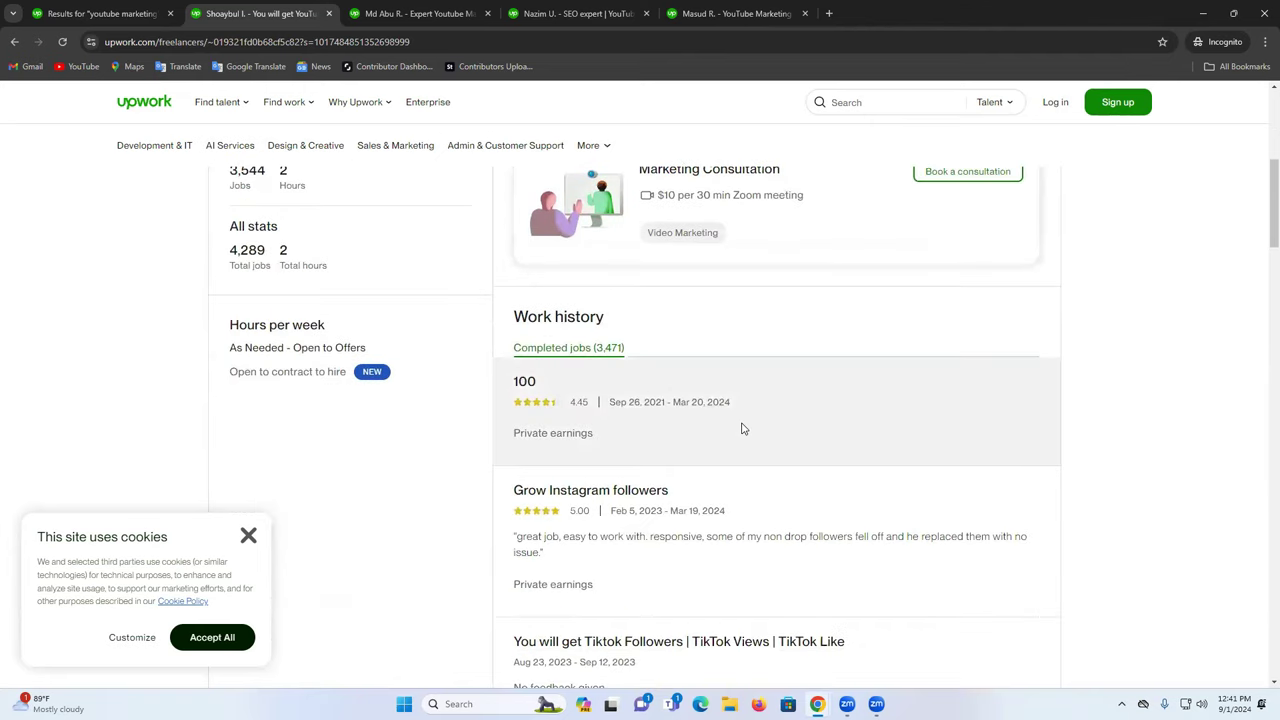
pyautogui.scroll(5, 700, 418)
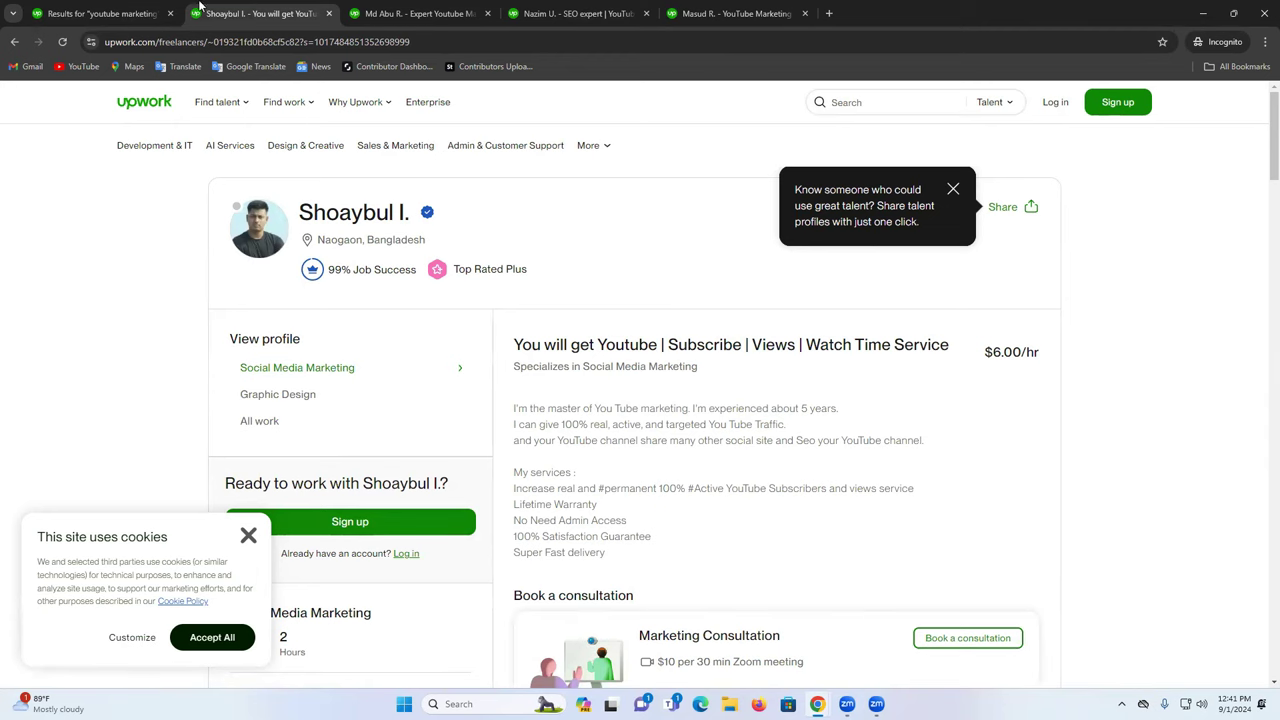
pyautogui.moveTo(557, 344); pyautogui.dragTo(968, 354)
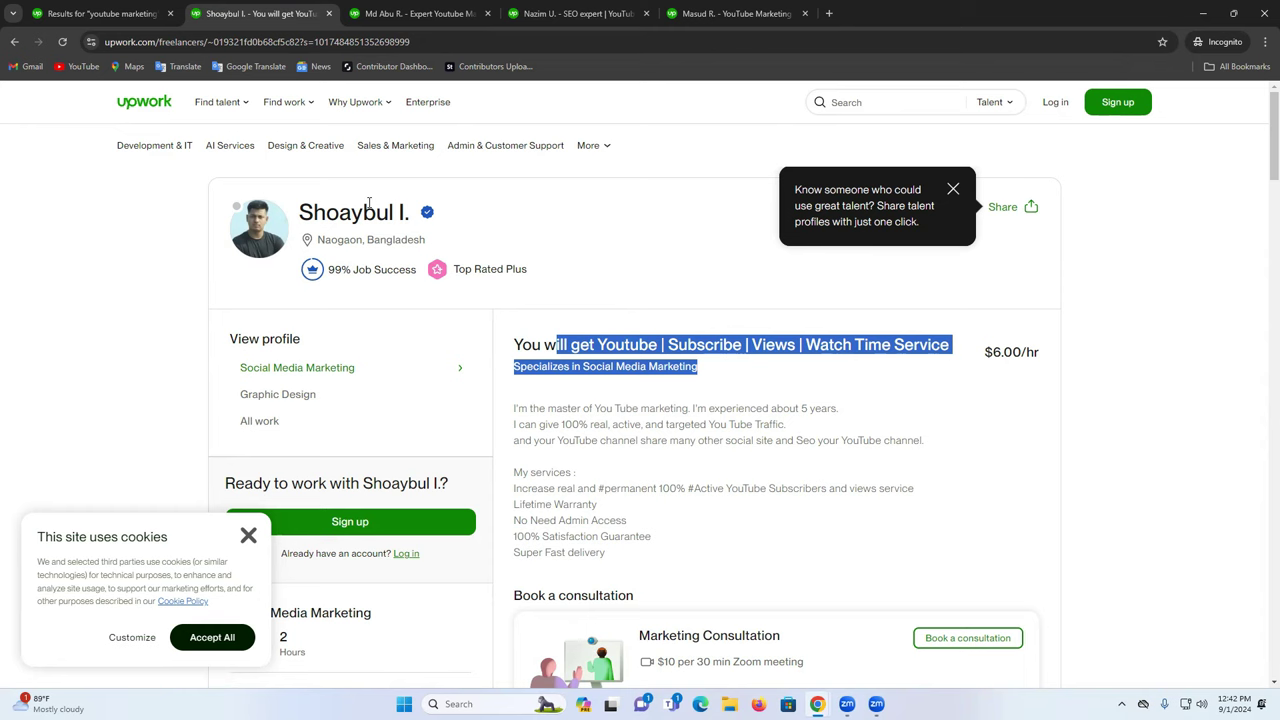
pyautogui.click(111, 8)
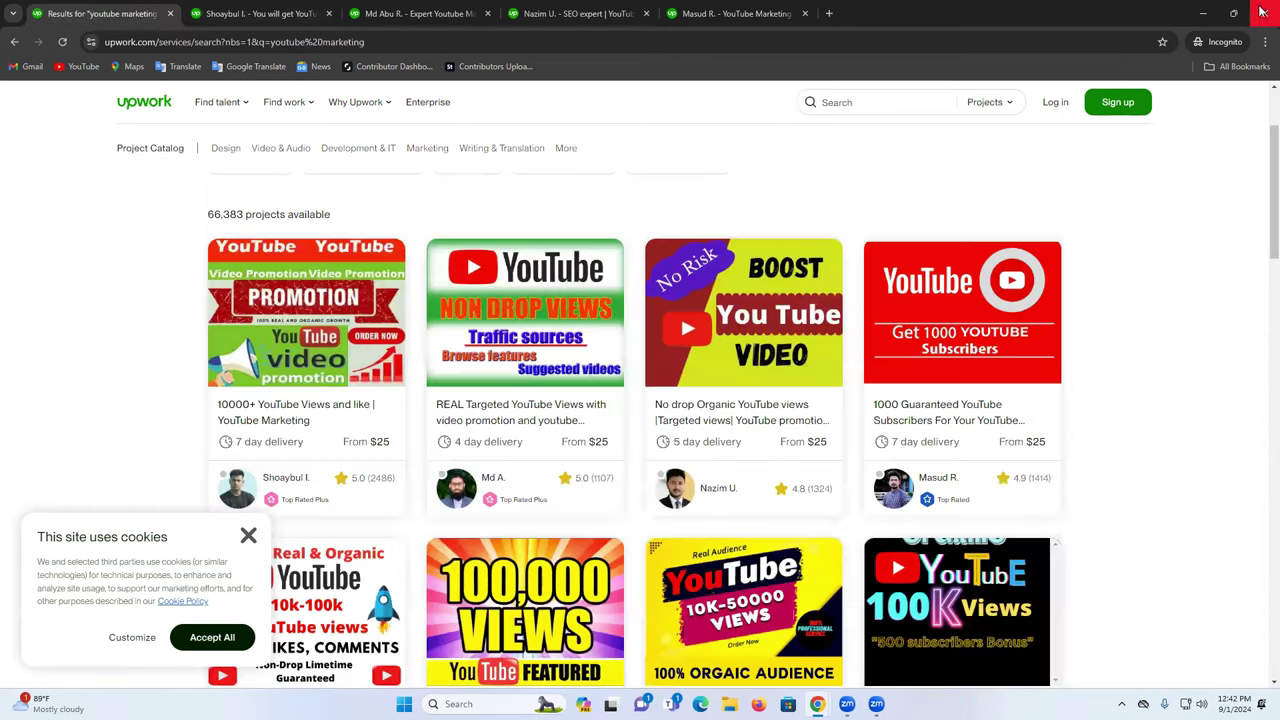
# - Close the incognito window and scroll the own Preview Profile back up toward Submit profile
pyautogui.click(1203, 12)
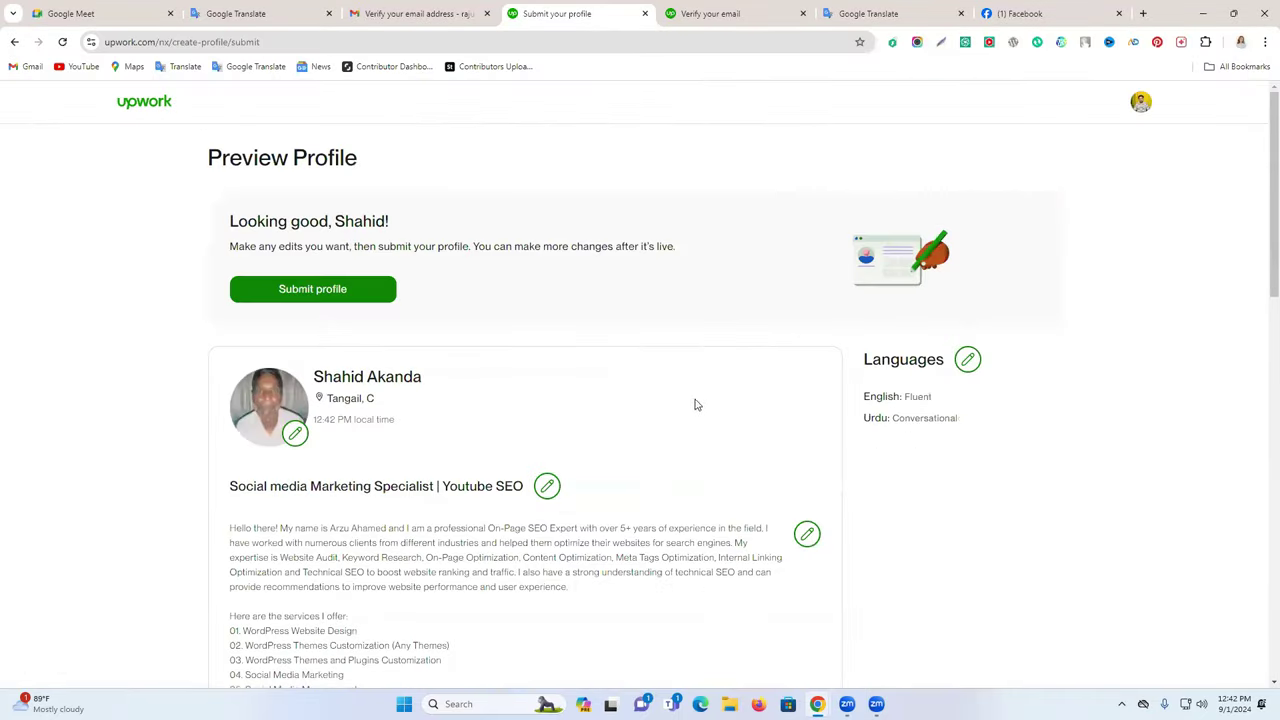
pyautogui.scroll(-7, 697, 404)
pyautogui.scroll(6, 449, 397)
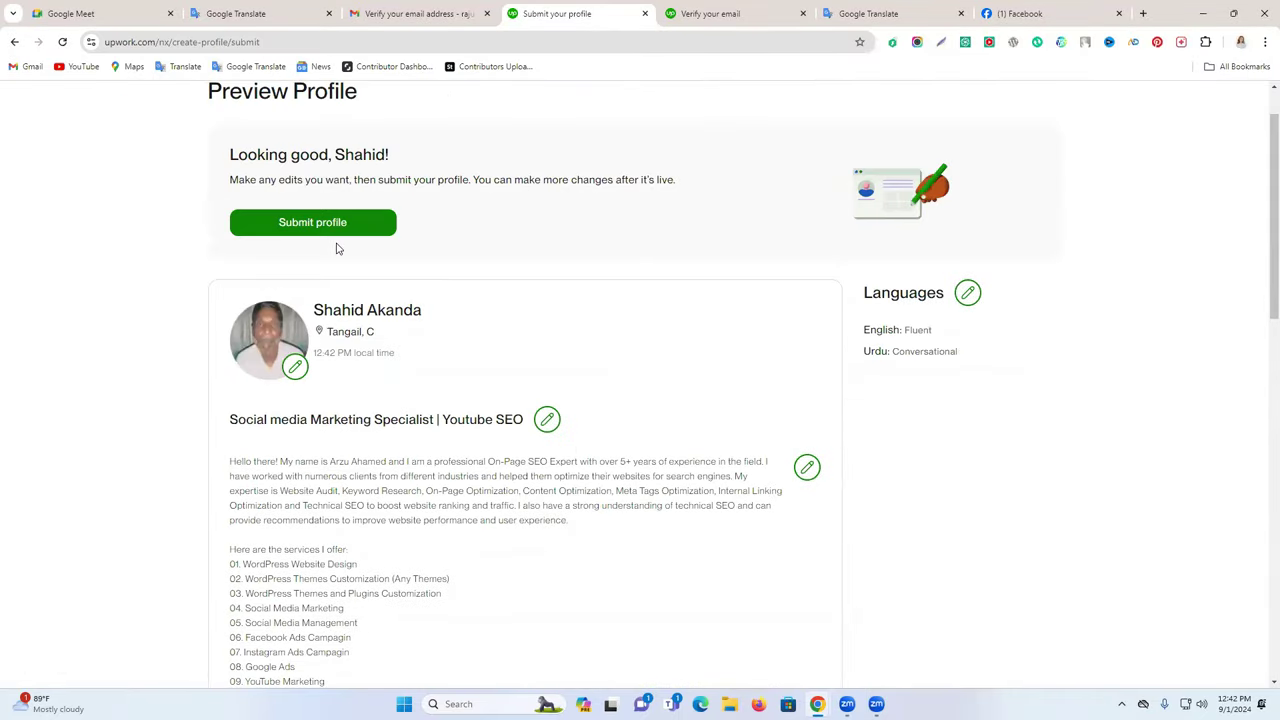
pyautogui.scroll(1, 337, 248)
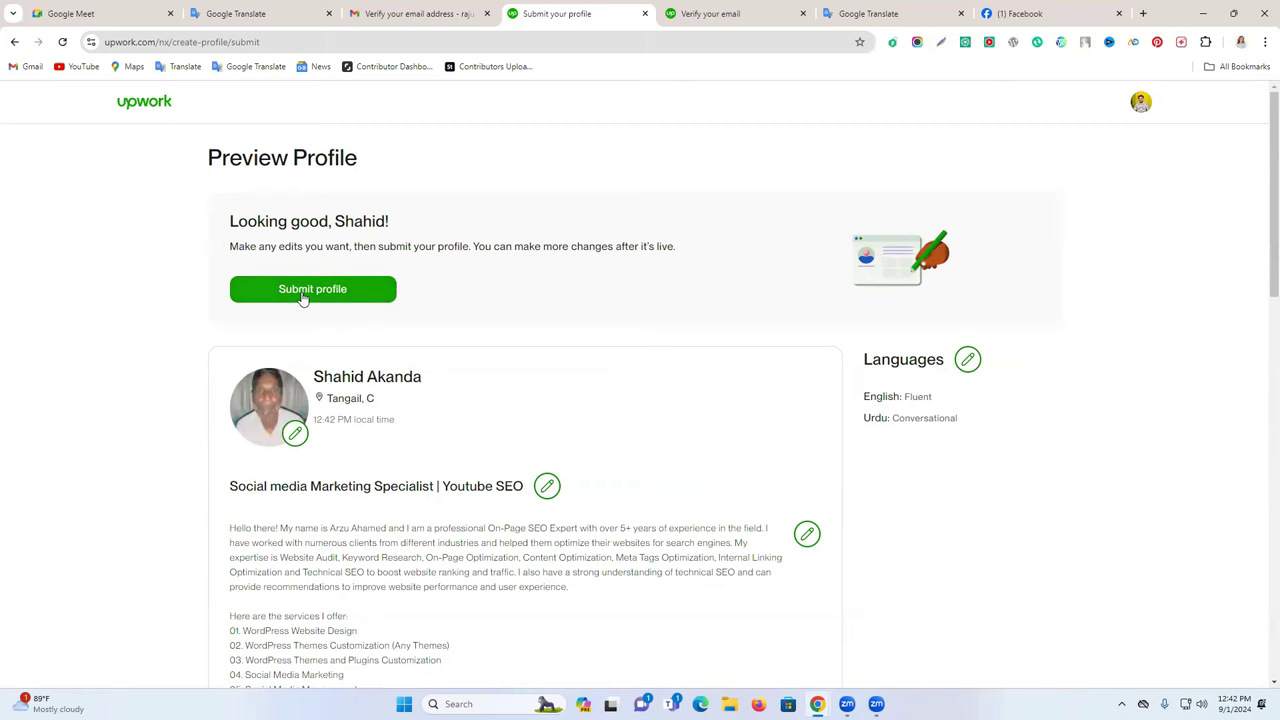